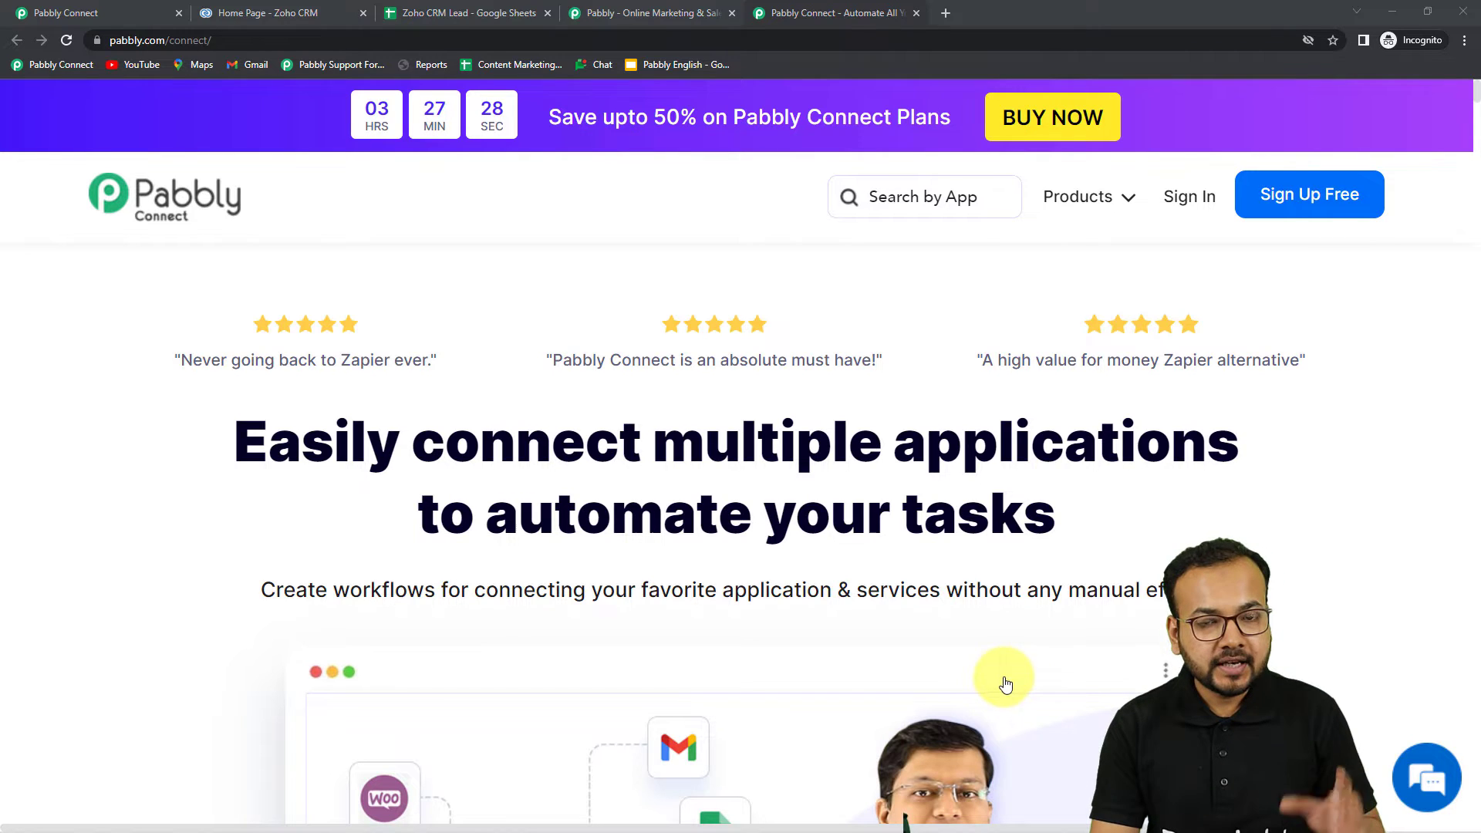
Close the discount offer and, from the Pabbly Connect dashboard, create a new workflow named "Google Sheets to Zoho CRM"
mouse_move(105, 53)
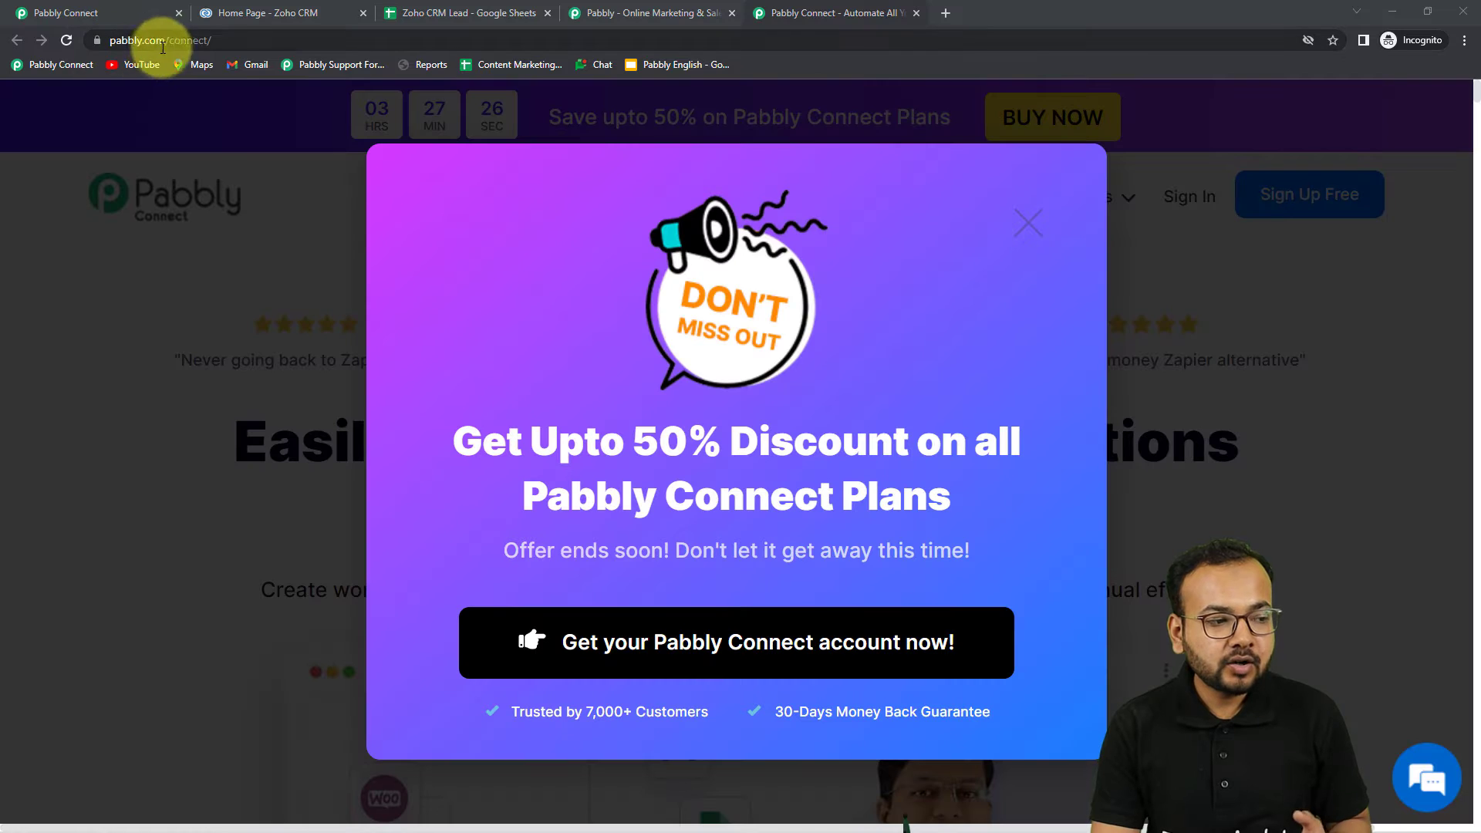
left_click(1022, 231)
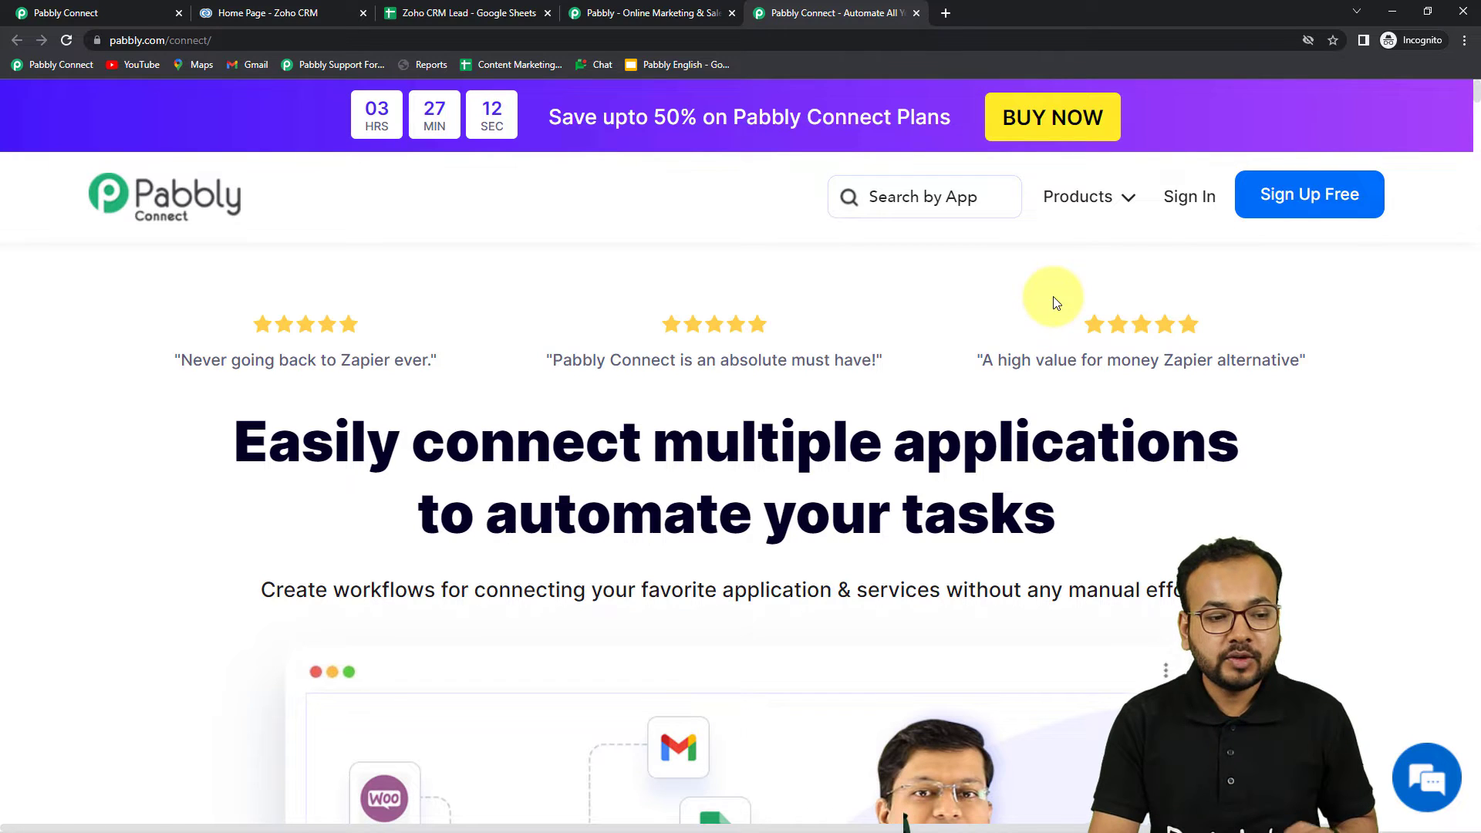
left_click(92, 11)
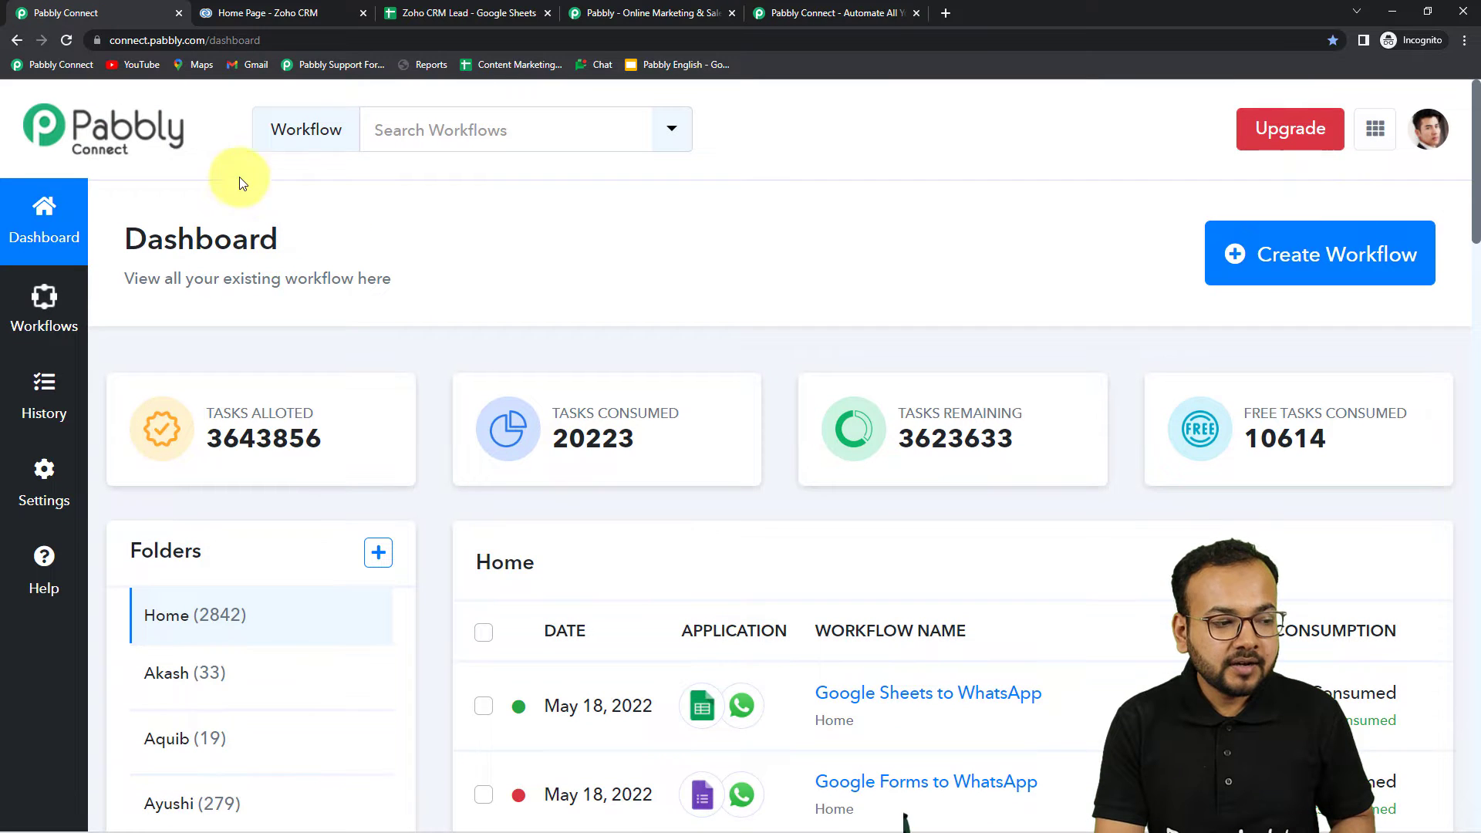
left_click(1288, 262)
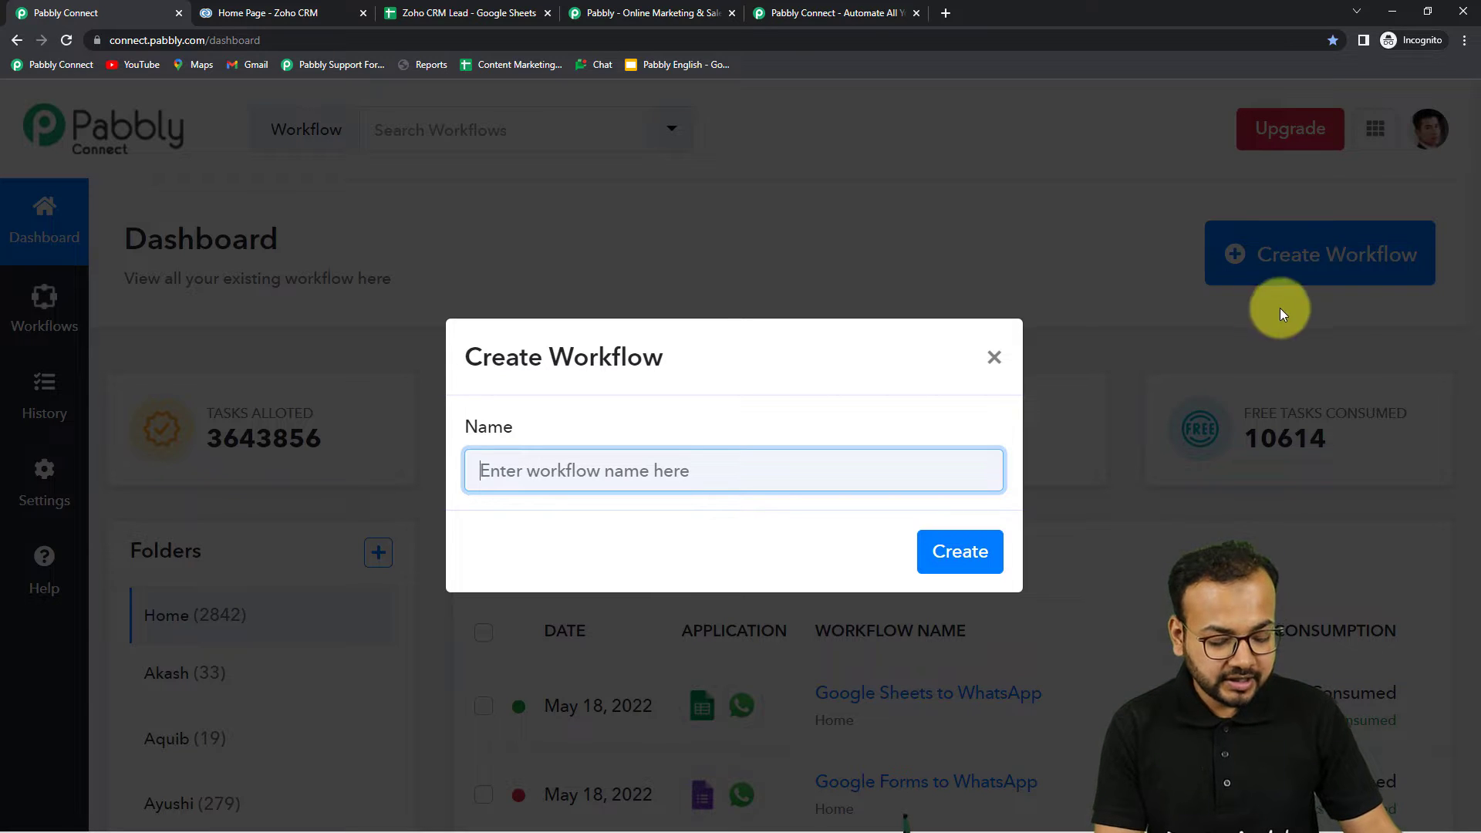
type("goo")
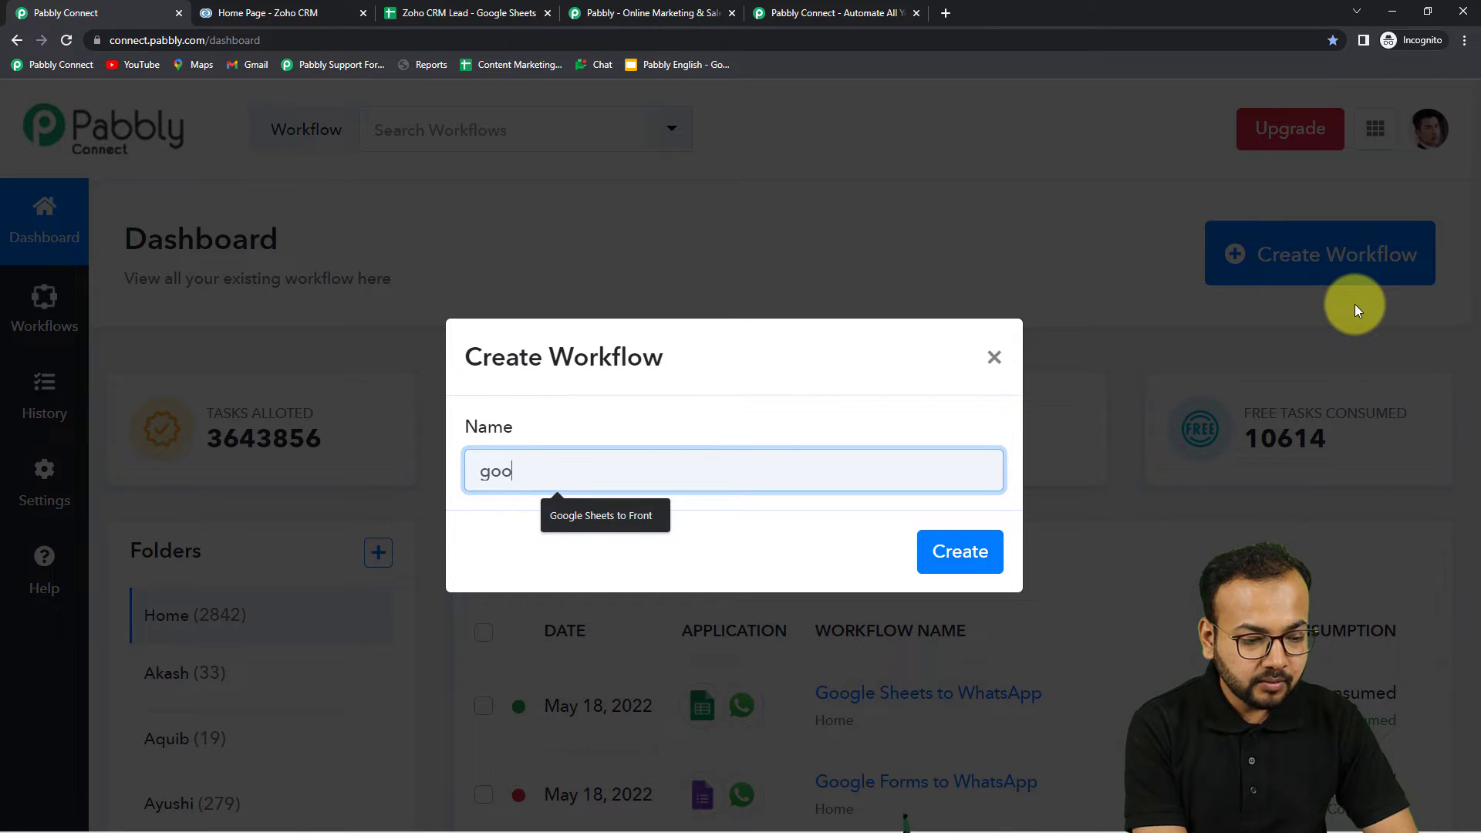
key("BackSpace")
key("BackSpace")
type("G")
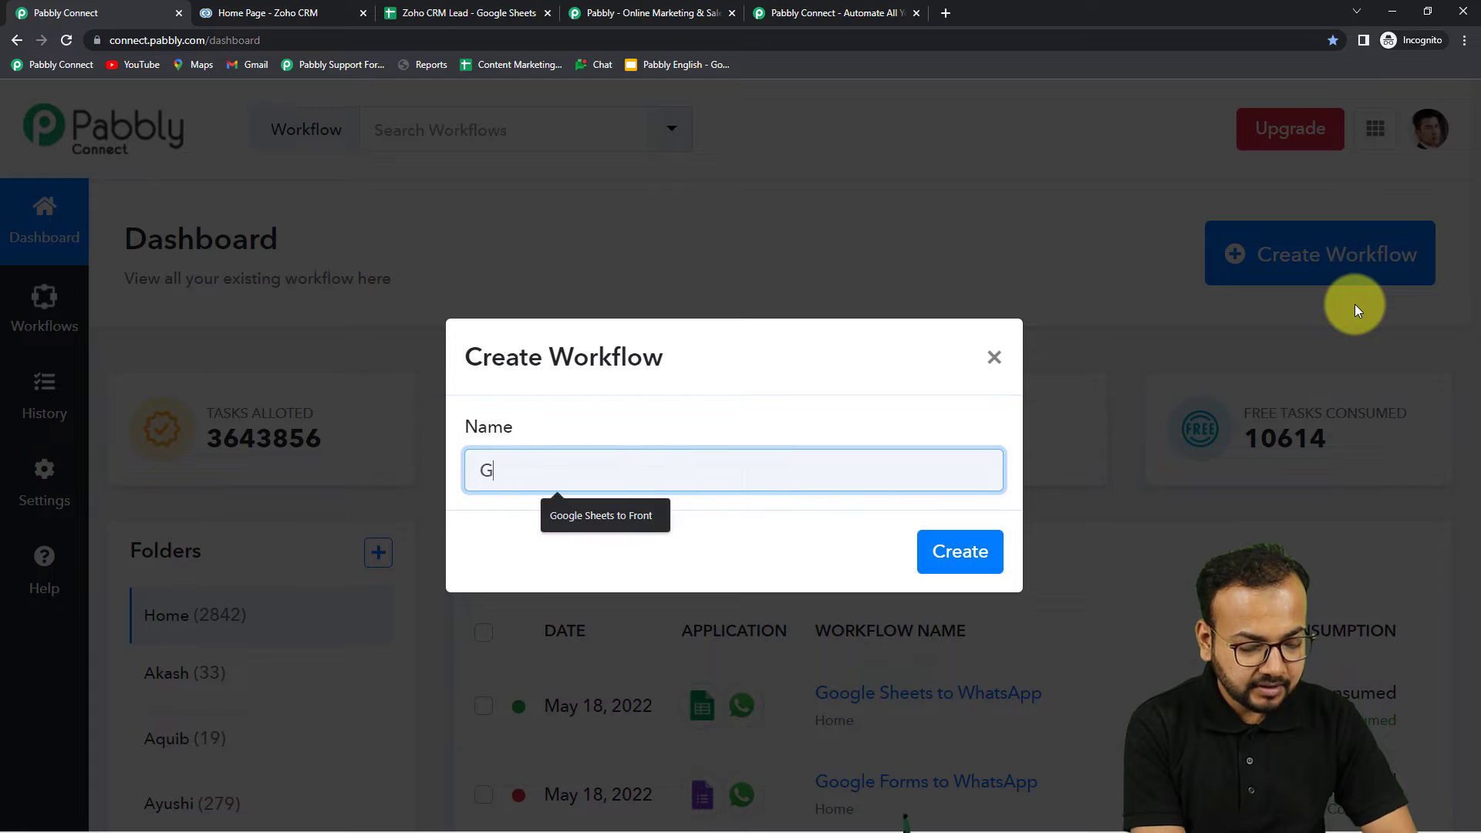
type("oogle ")
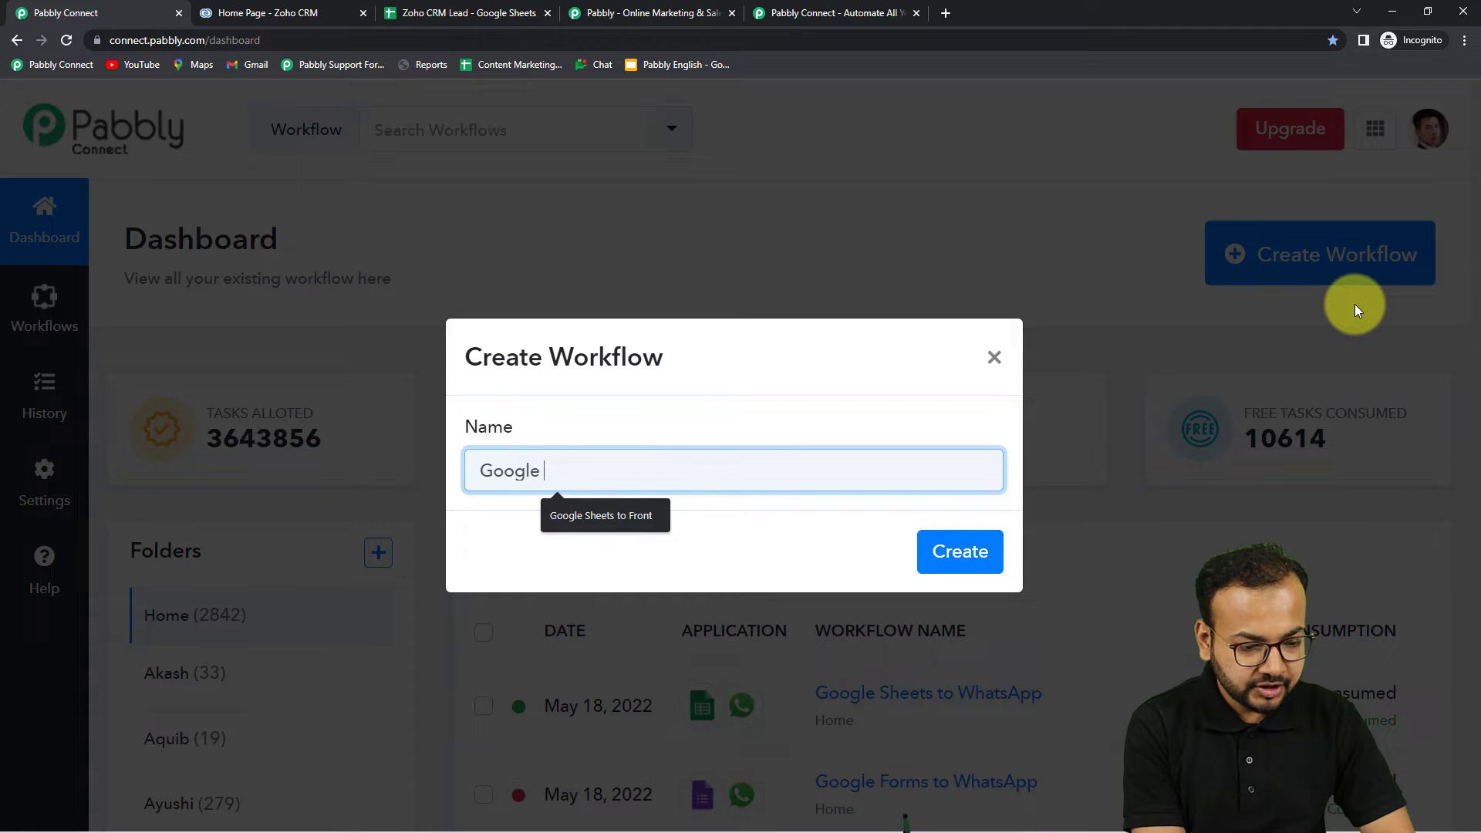
type("She")
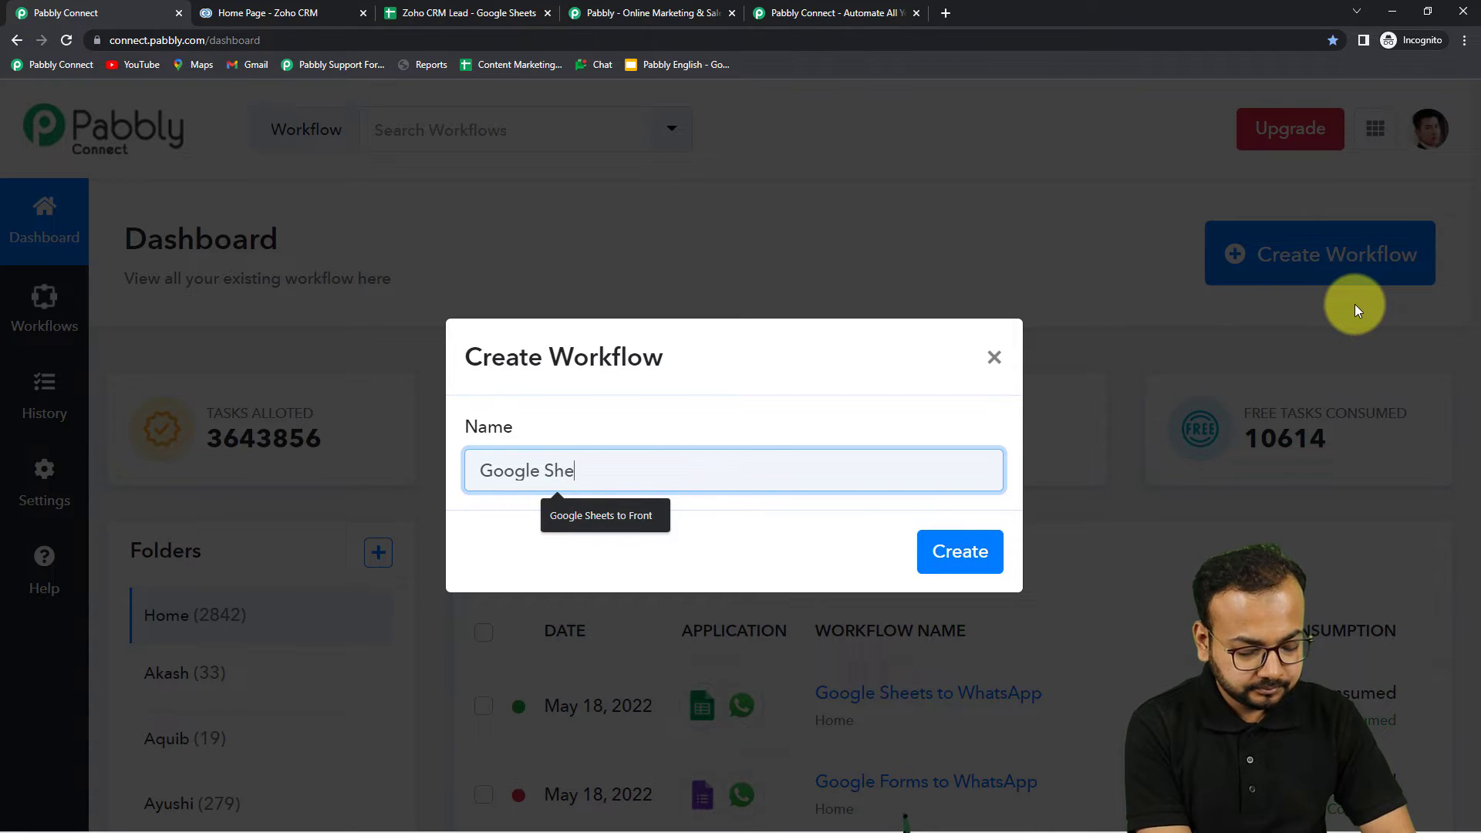
type("ets to ")
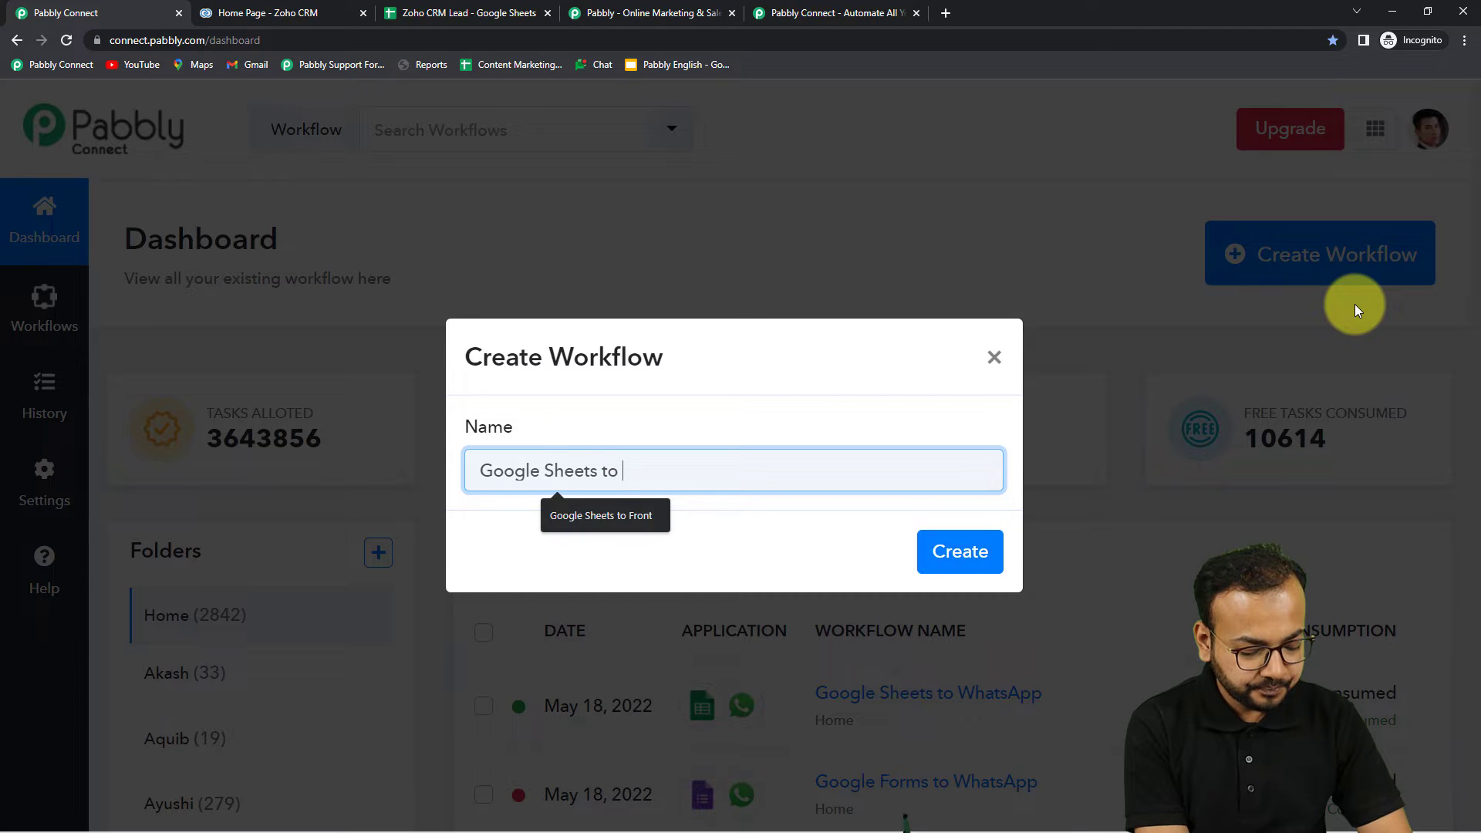
type("Zoh")
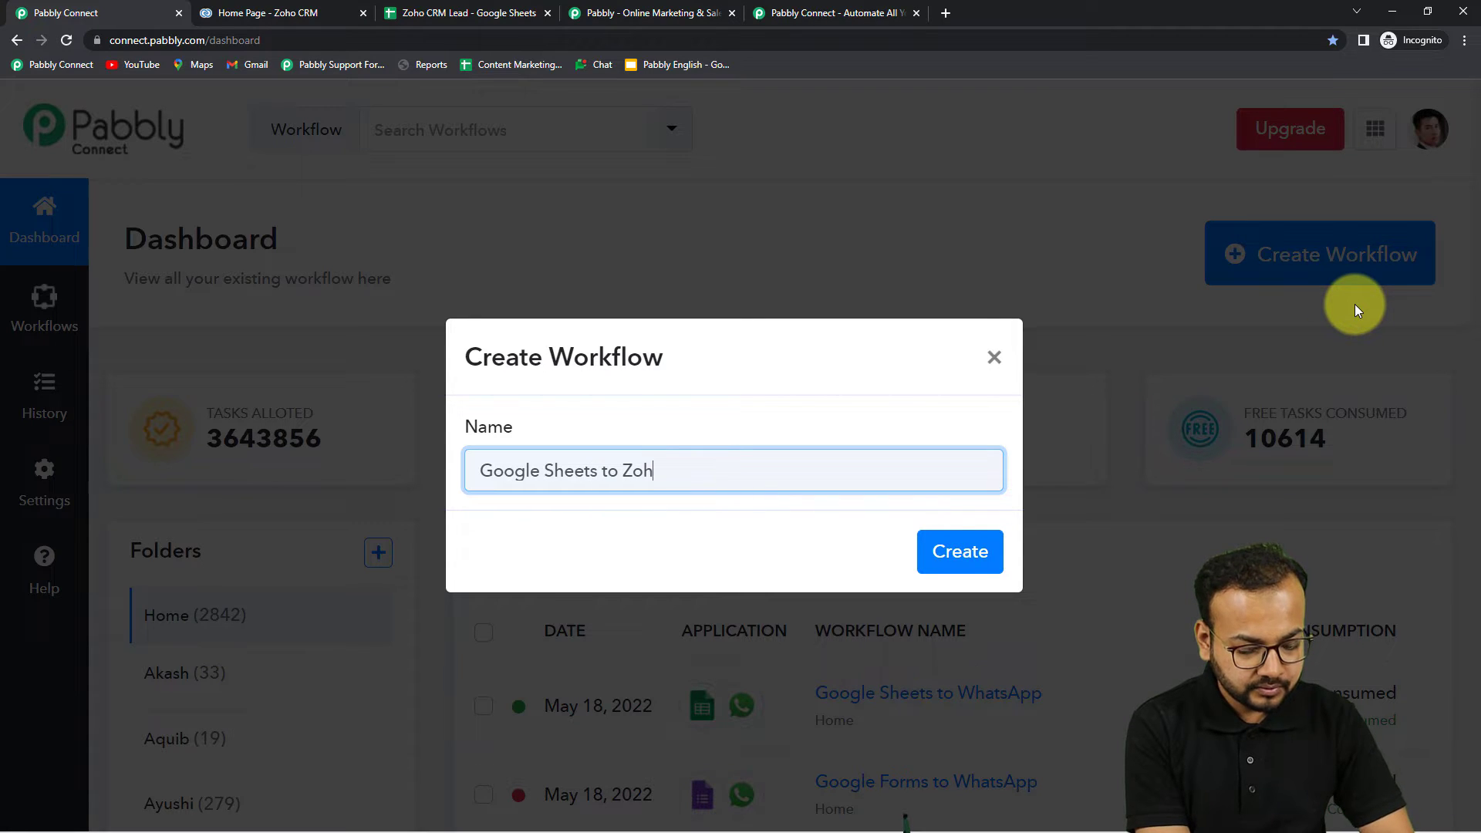
type("o CE")
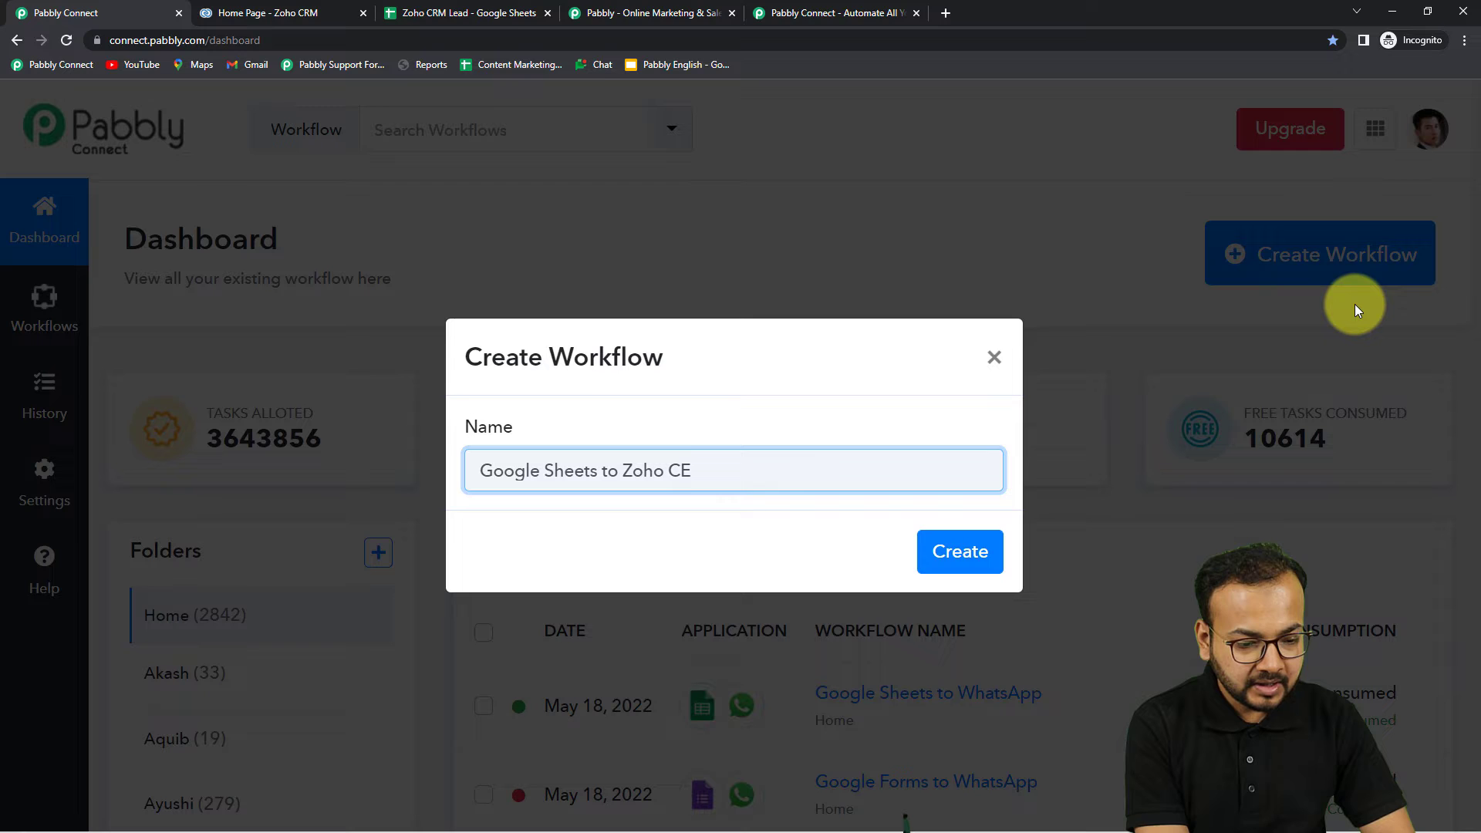
key("BackSpace")
type("RM")
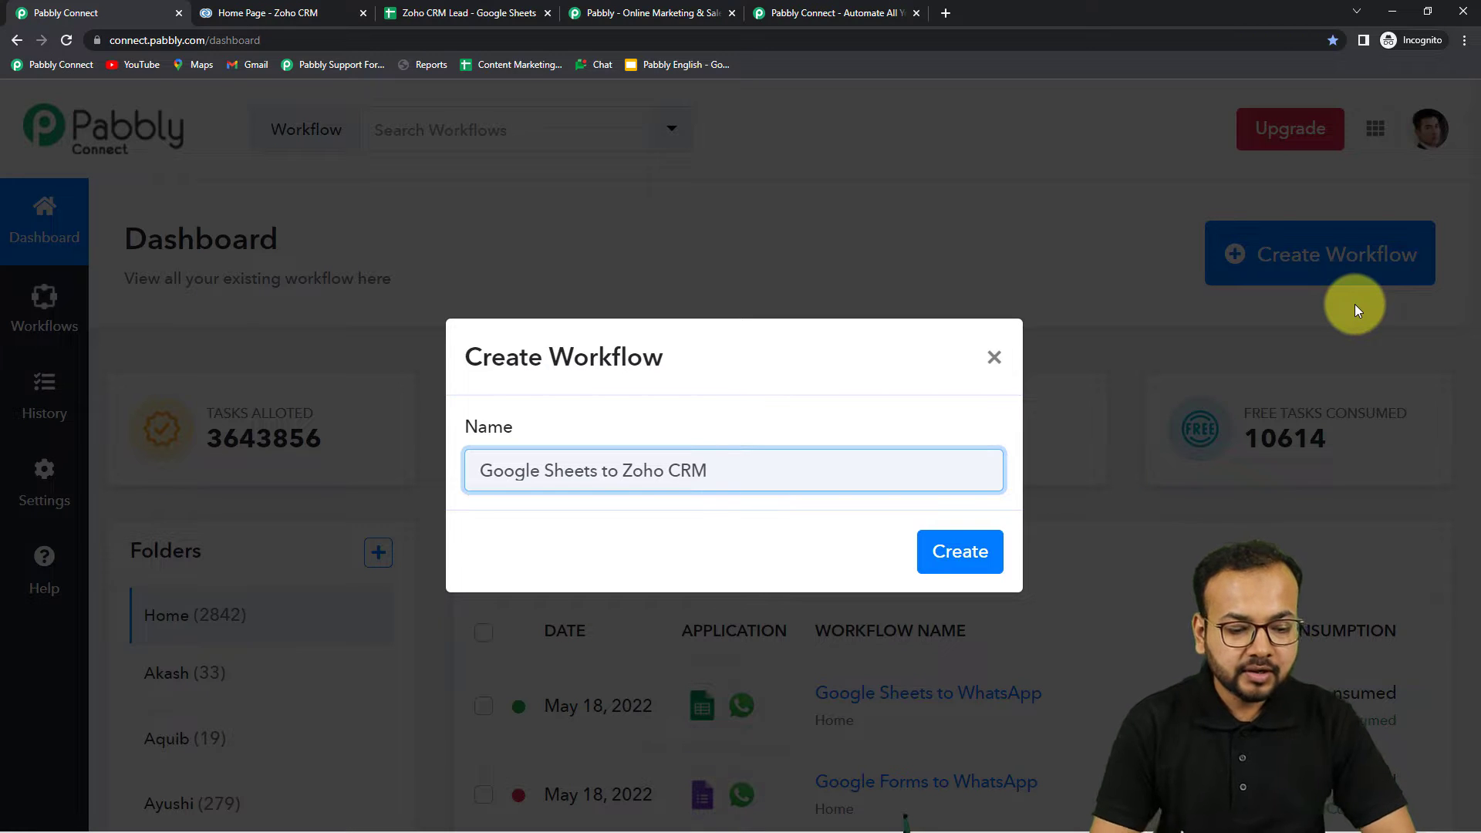
left_click(957, 553)
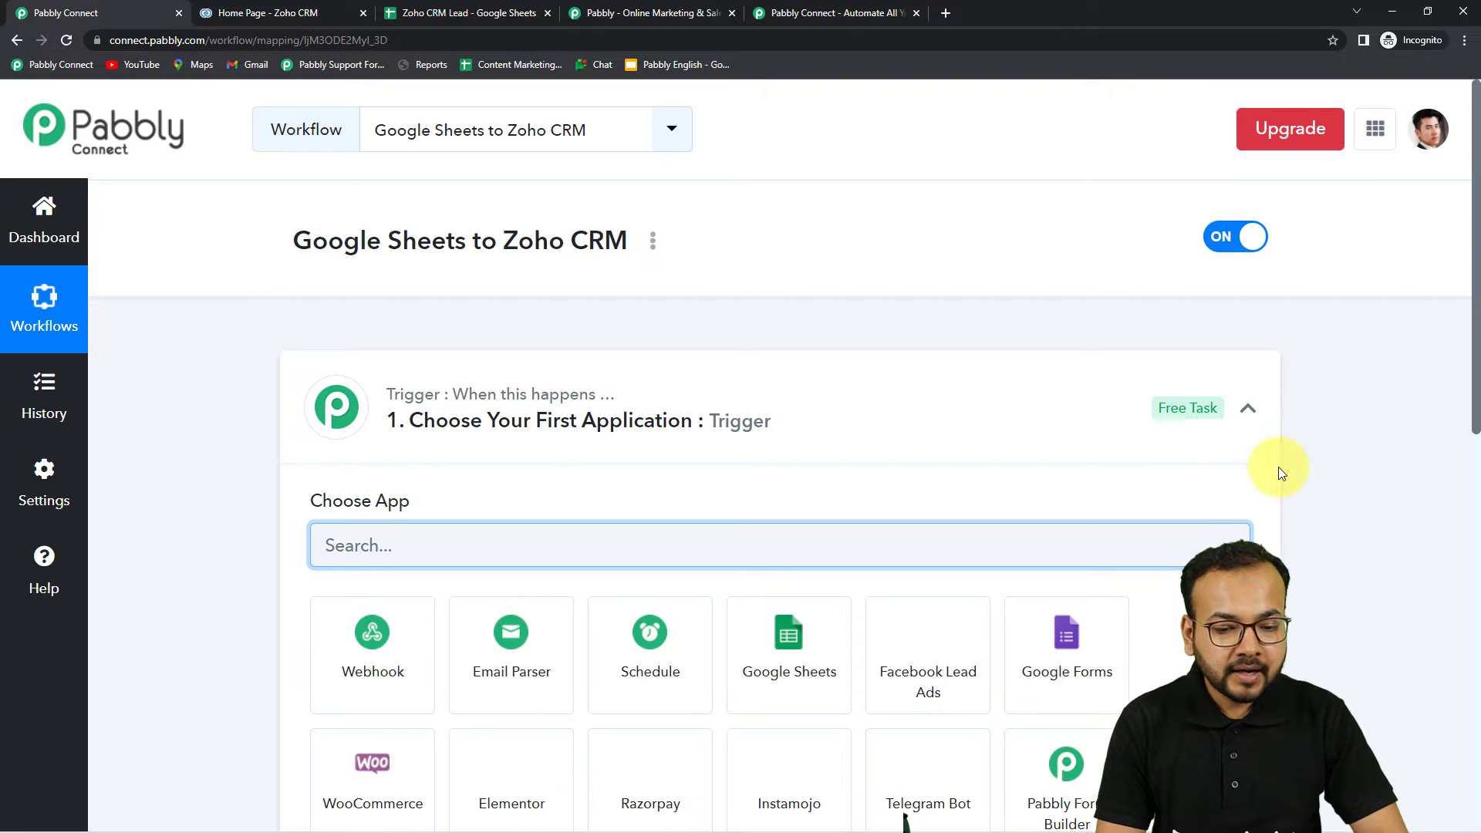
Set the workflow's trigger application to Google Sheets with the trigger event New or Updated Spreadsheet Row
left_click(1249, 408)
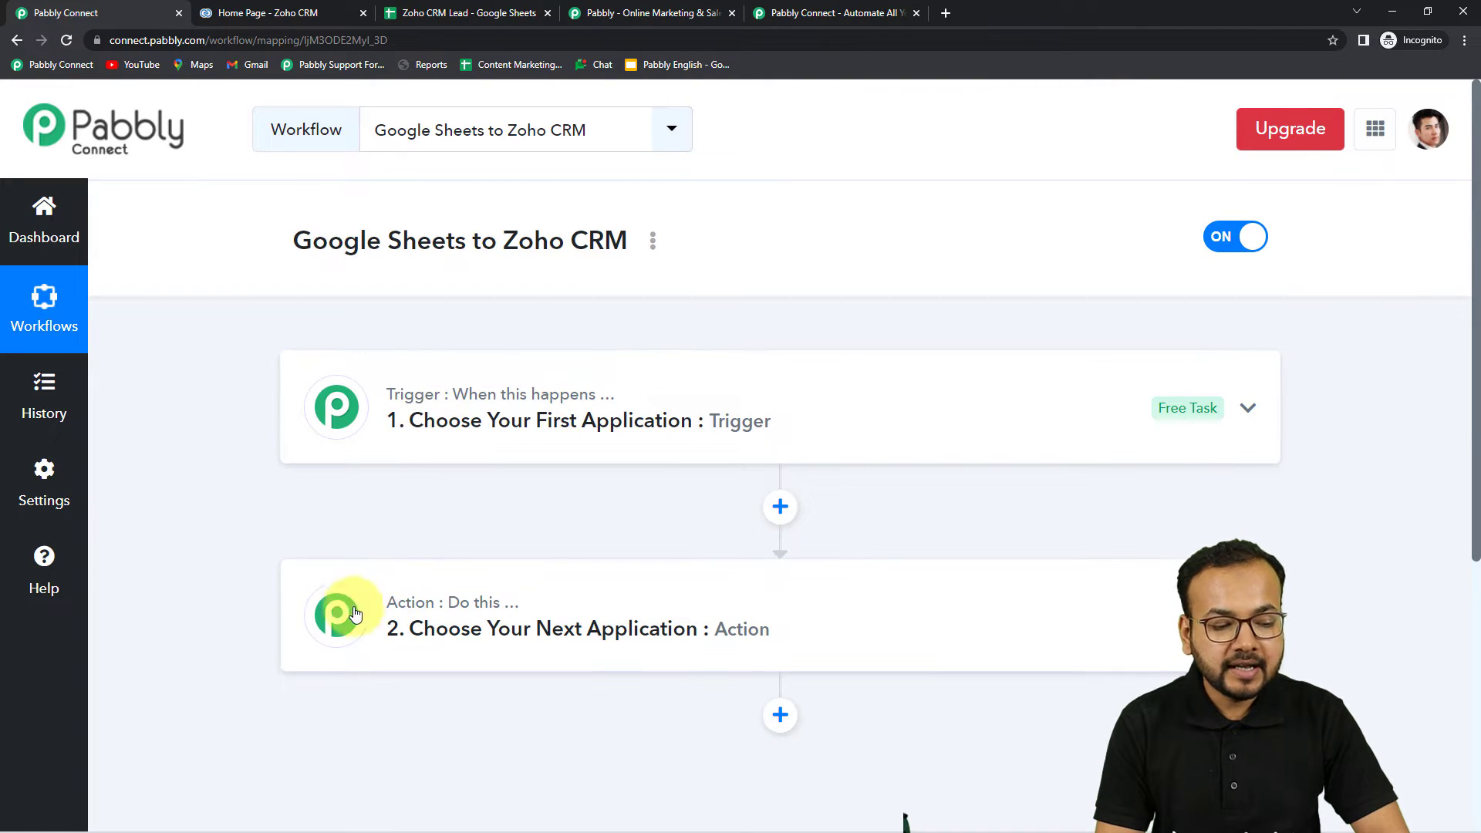
mouse_move(418, 591)
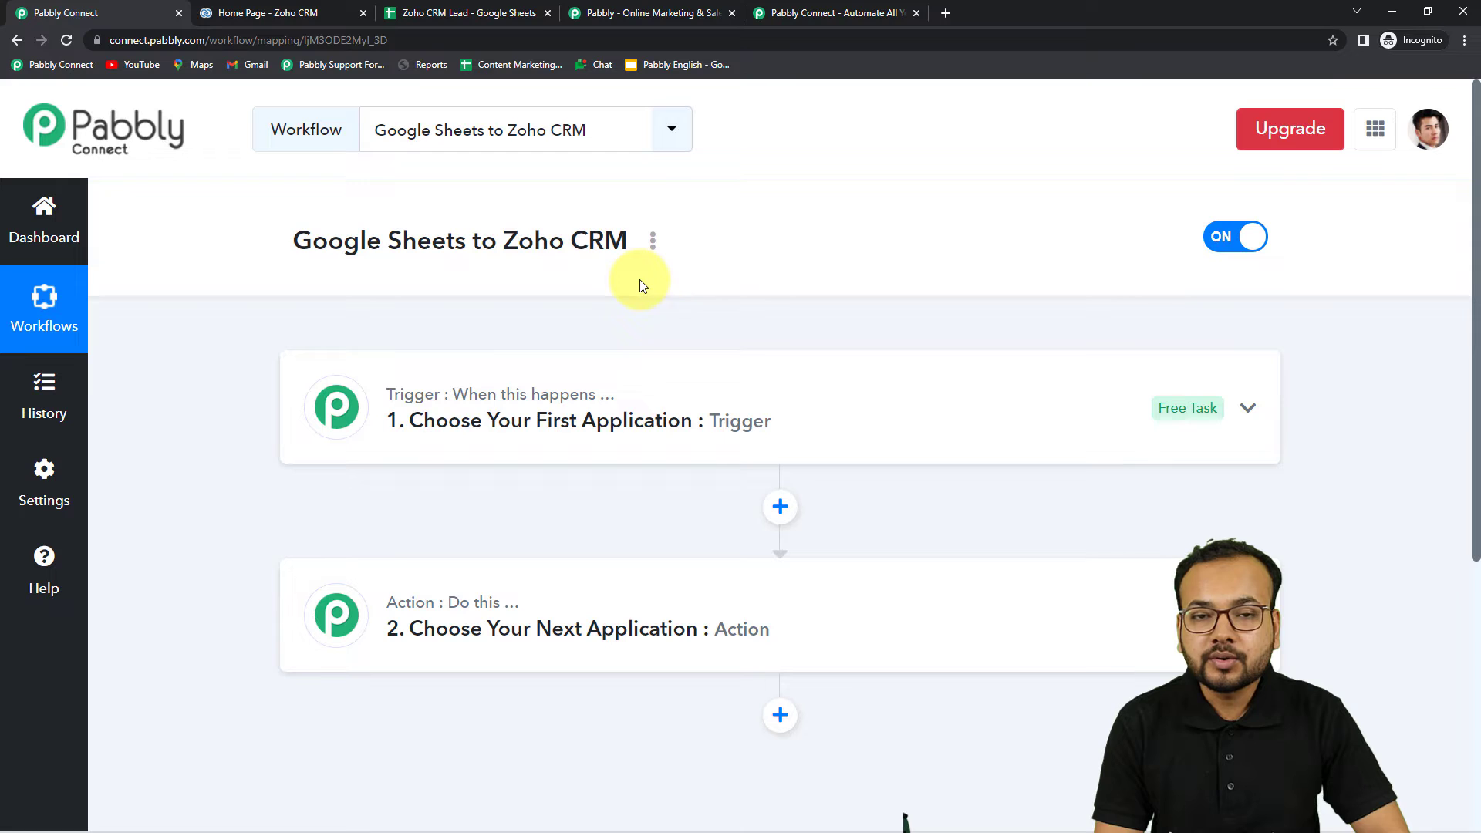
left_click(503, 424)
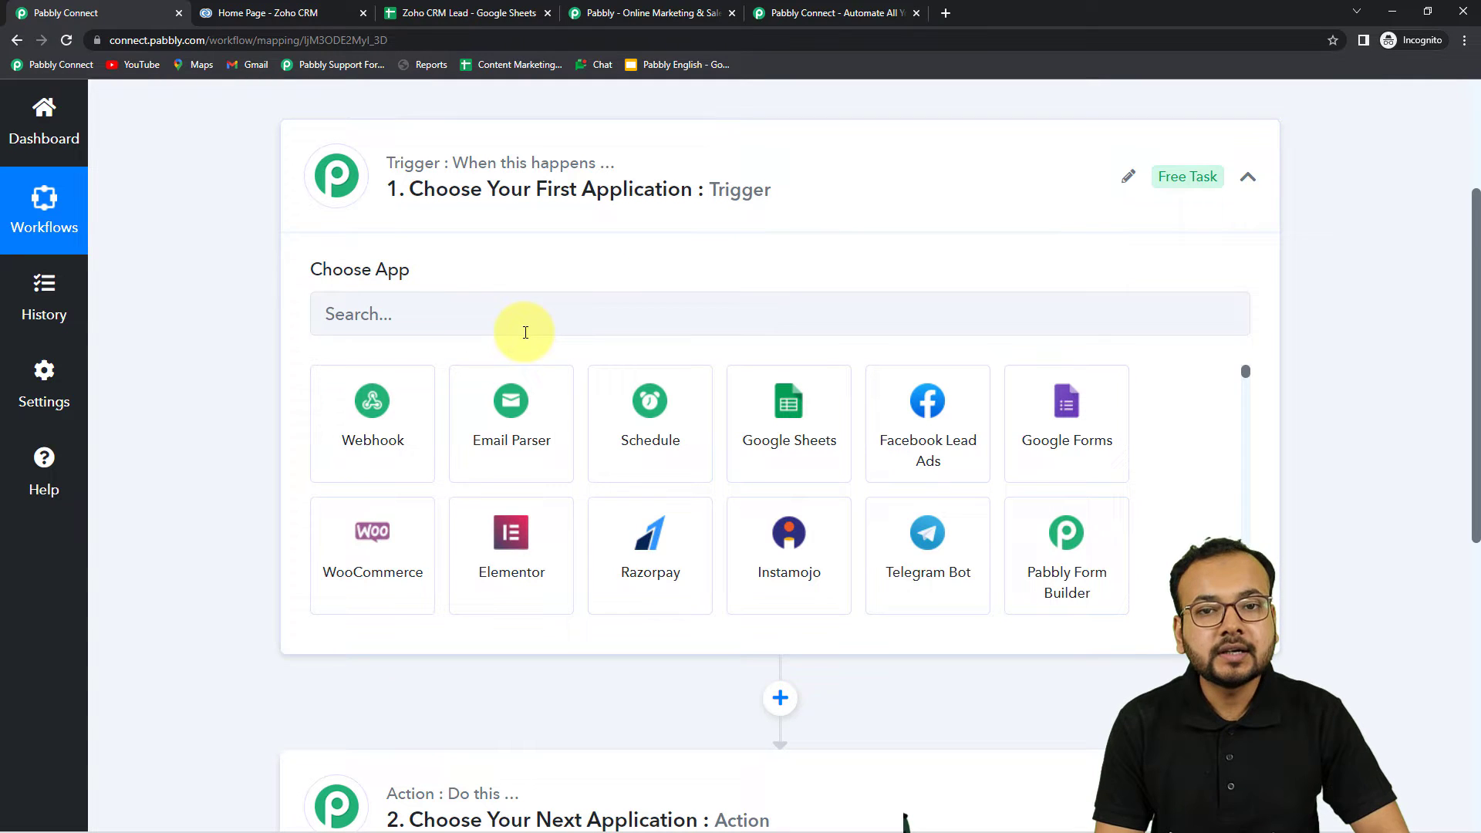
scroll(562, 351, "up", 1)
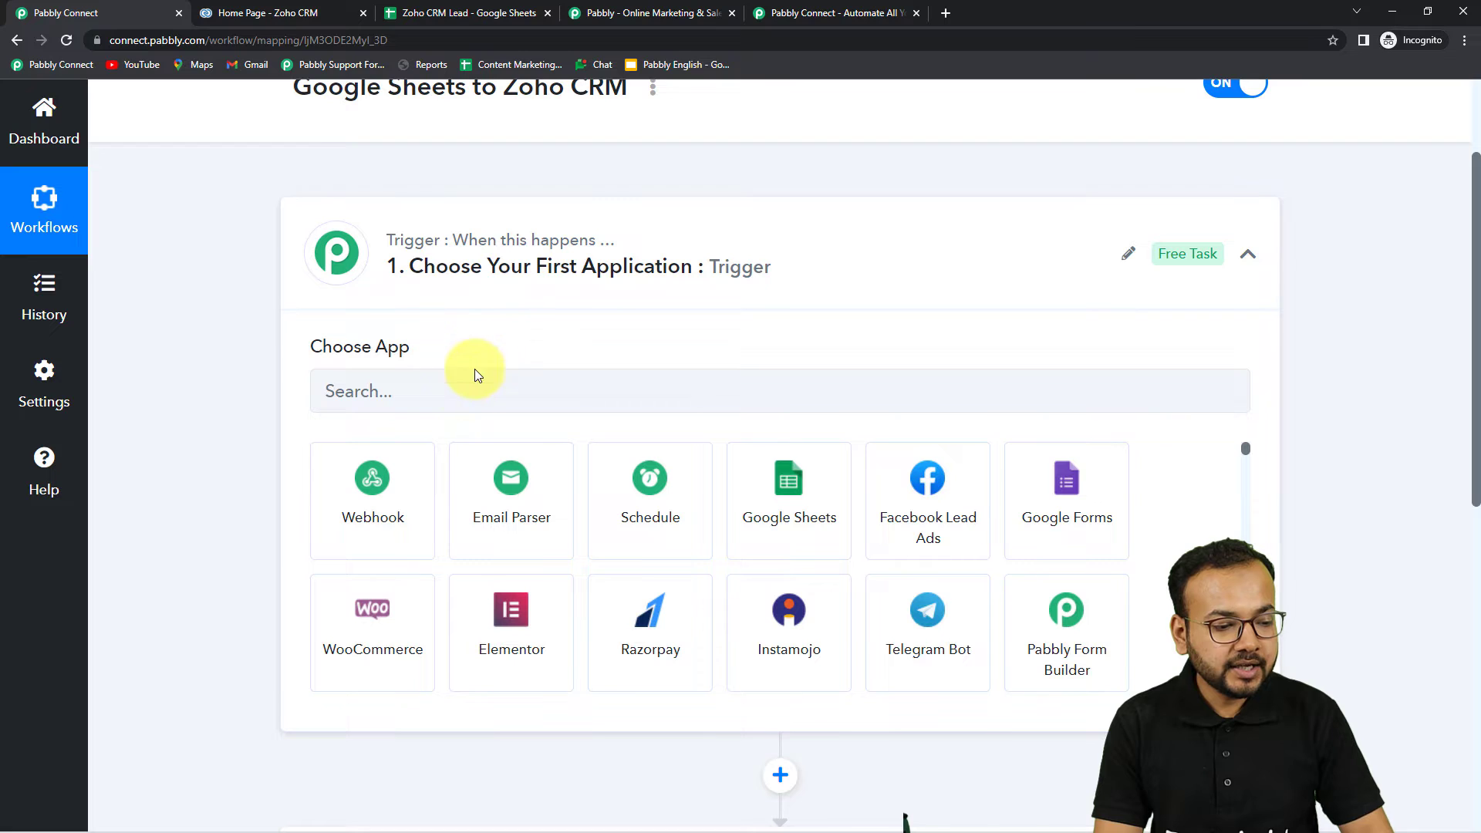
left_click(756, 500)
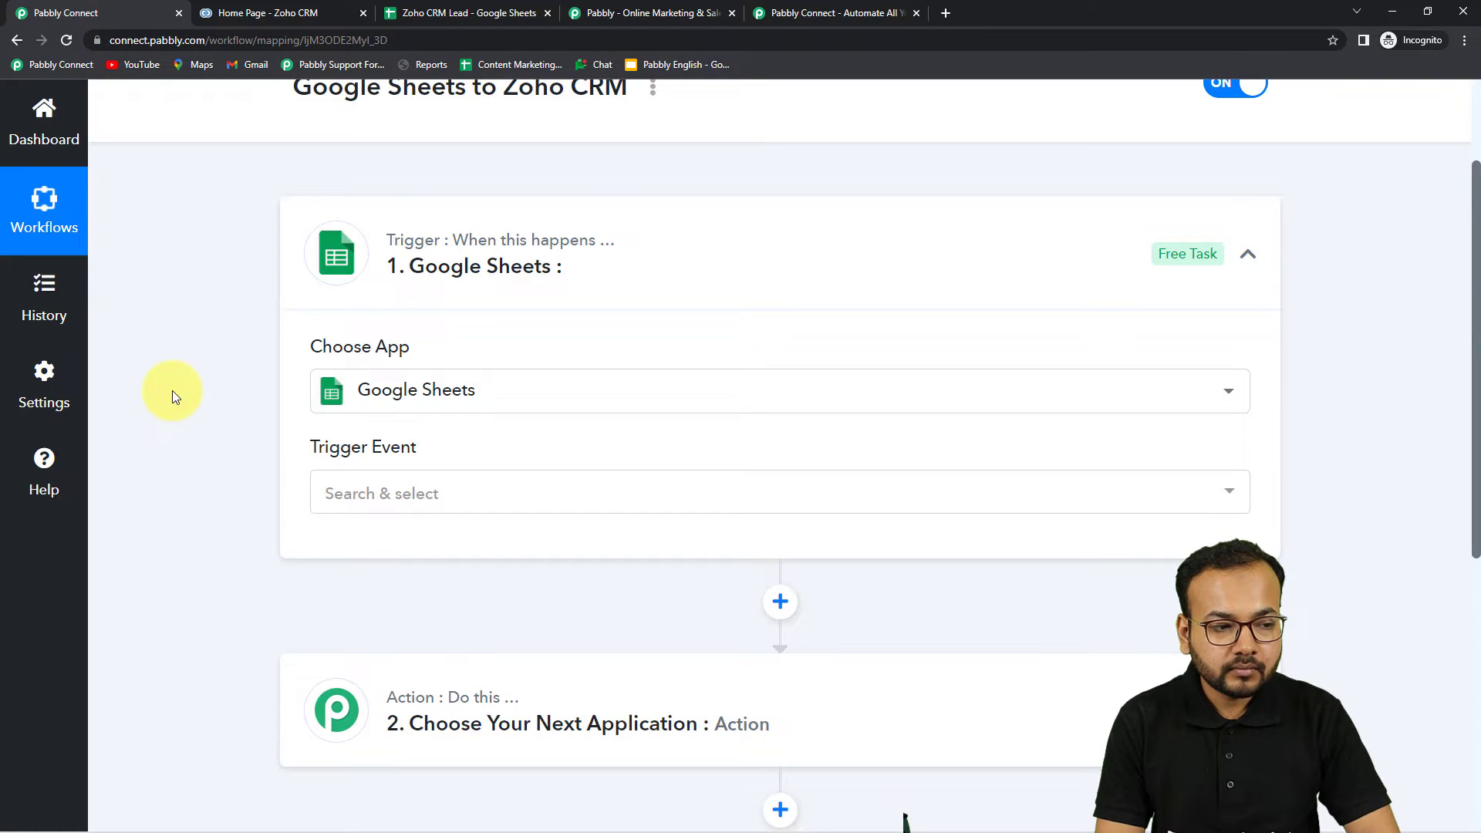
scroll(173, 390, "down", 3)
left_click(479, 268)
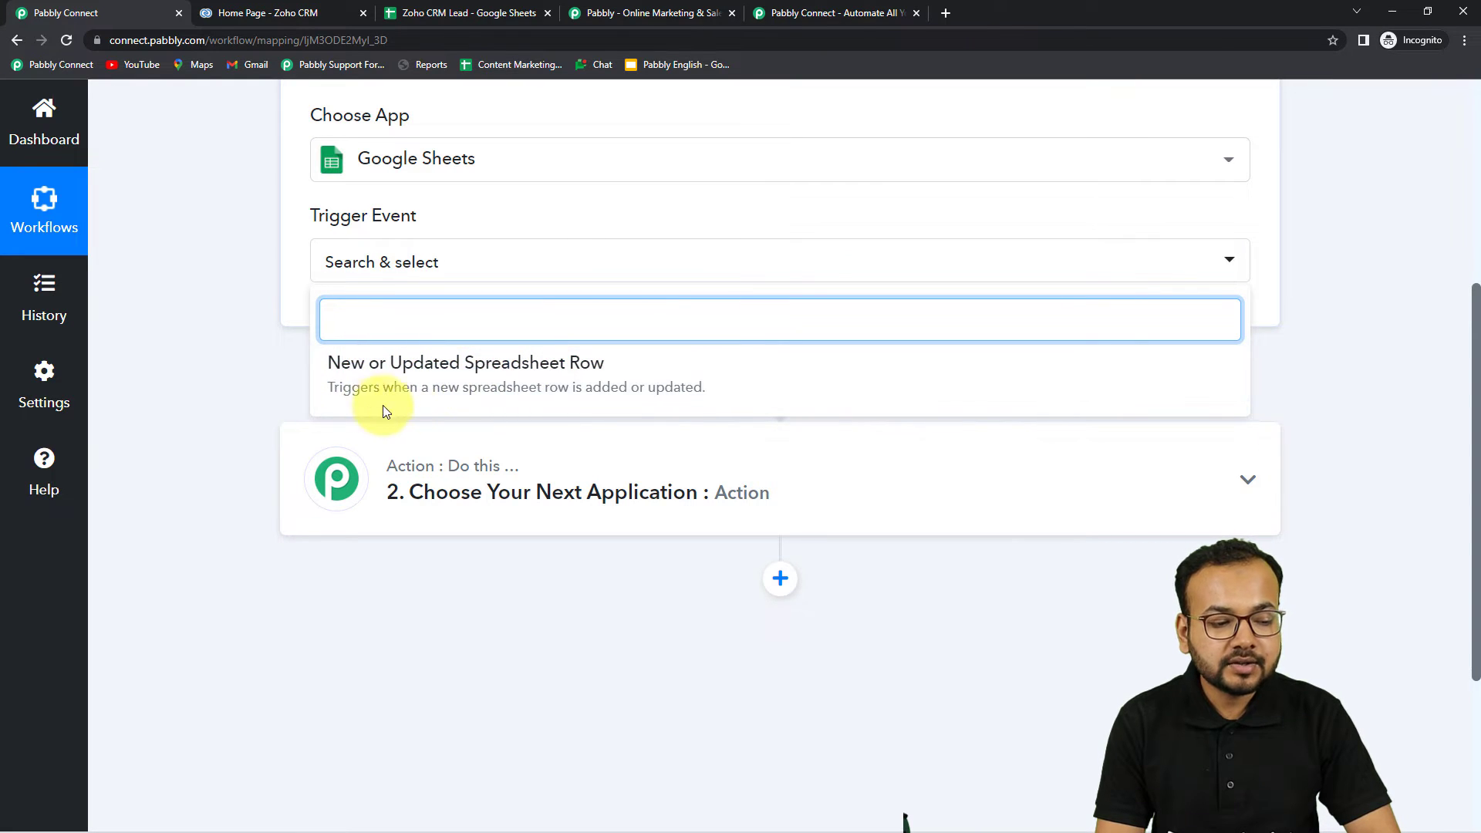
left_click(589, 390)
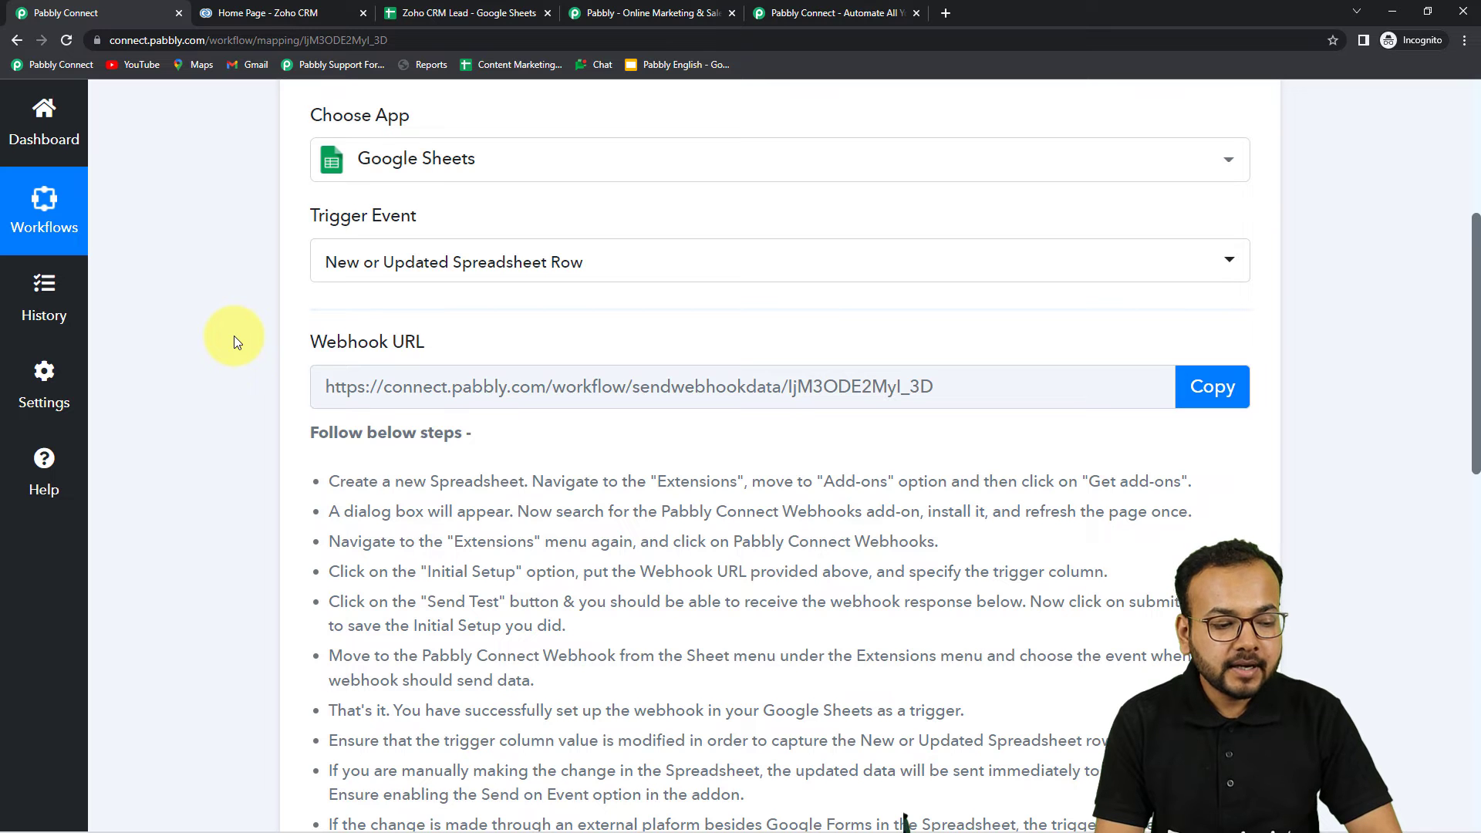
Switch to the Zoho CRM Lead spreadsheet, look up the Pabbly Connect Webhooks add-on in the marketplace, and reload the sheet
scroll(234, 336, "down", 2)
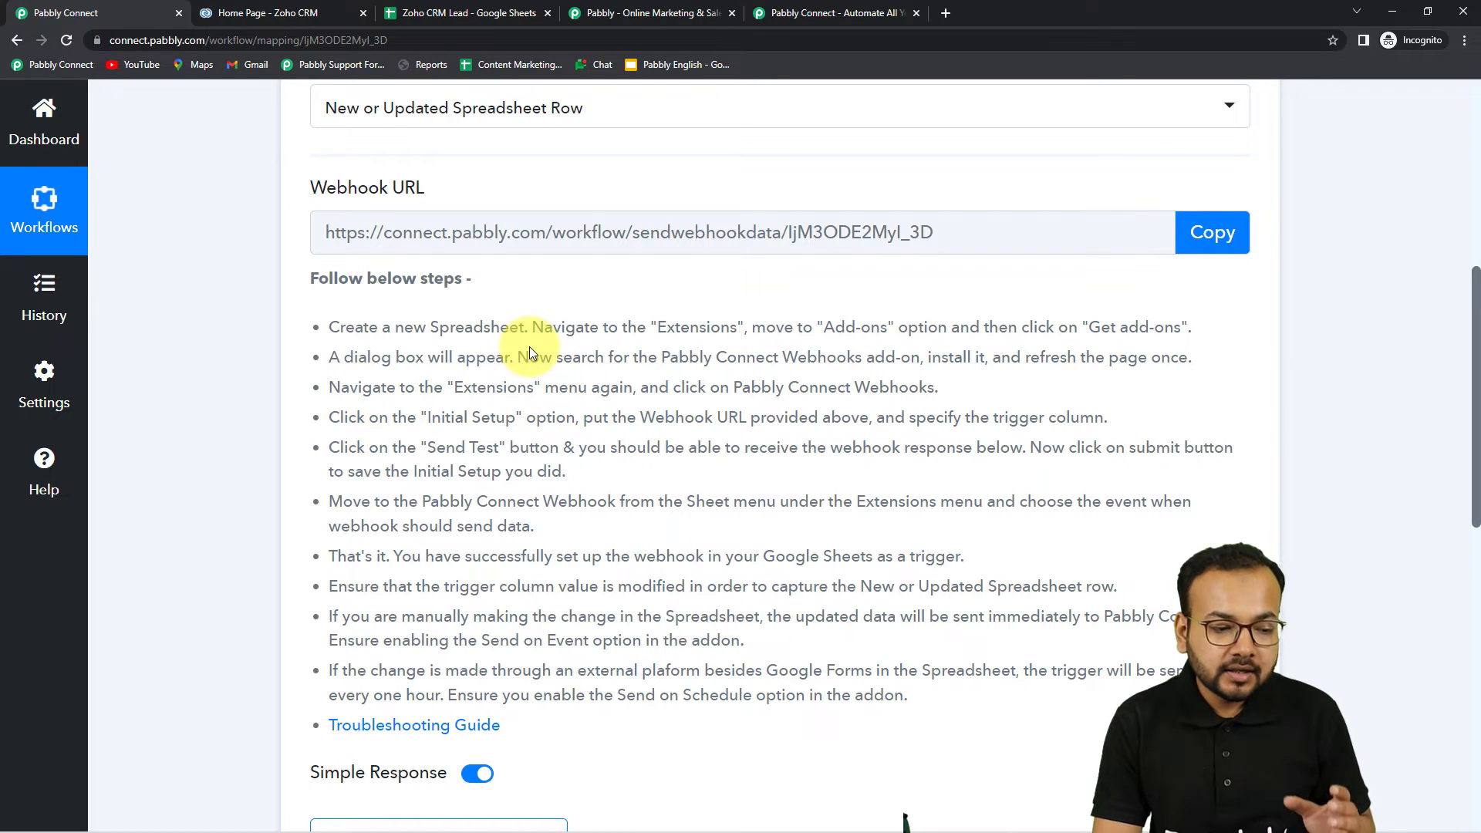
scroll(530, 349, "down", 1)
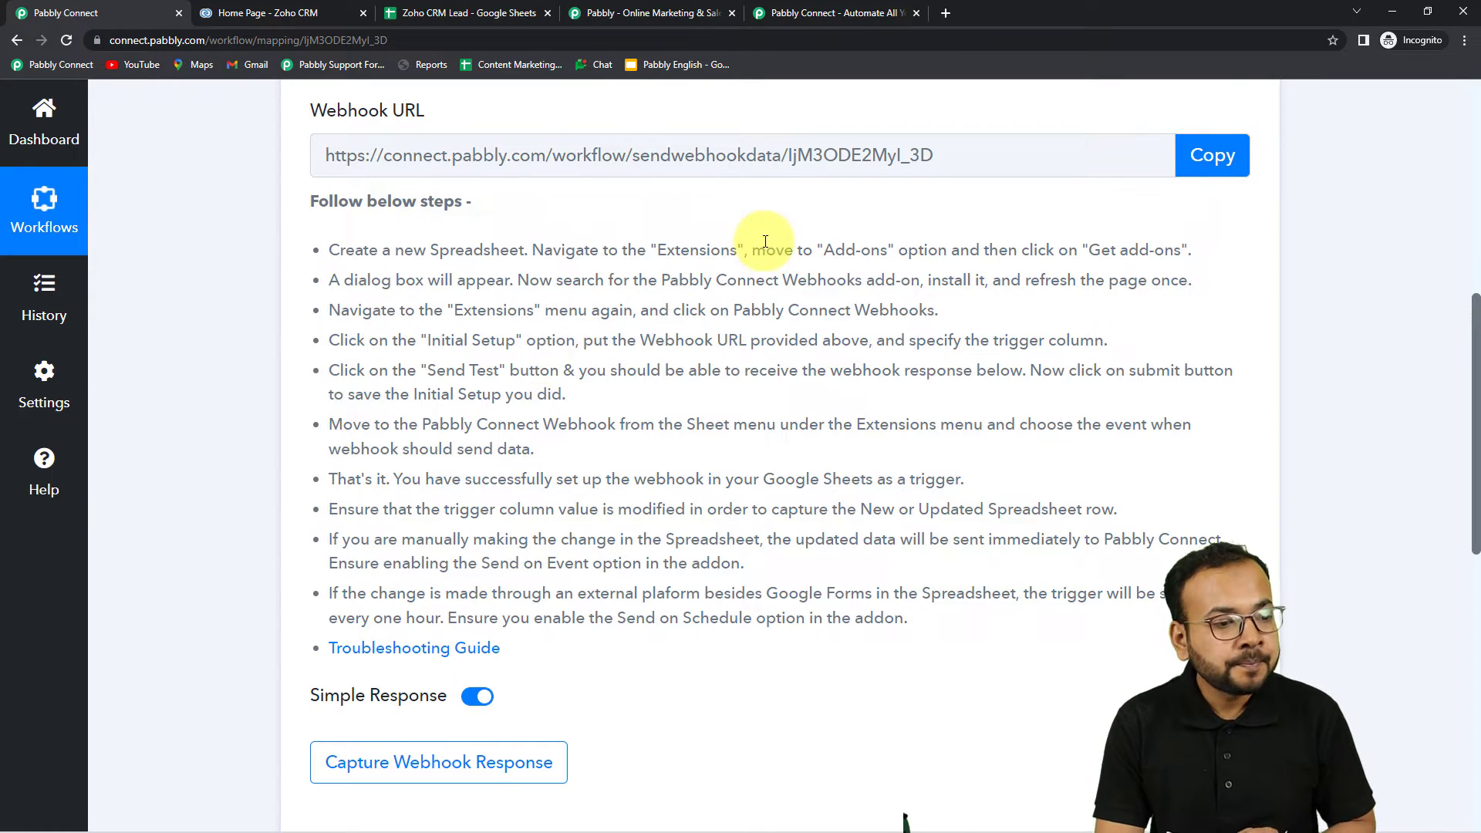
left_click(444, 13)
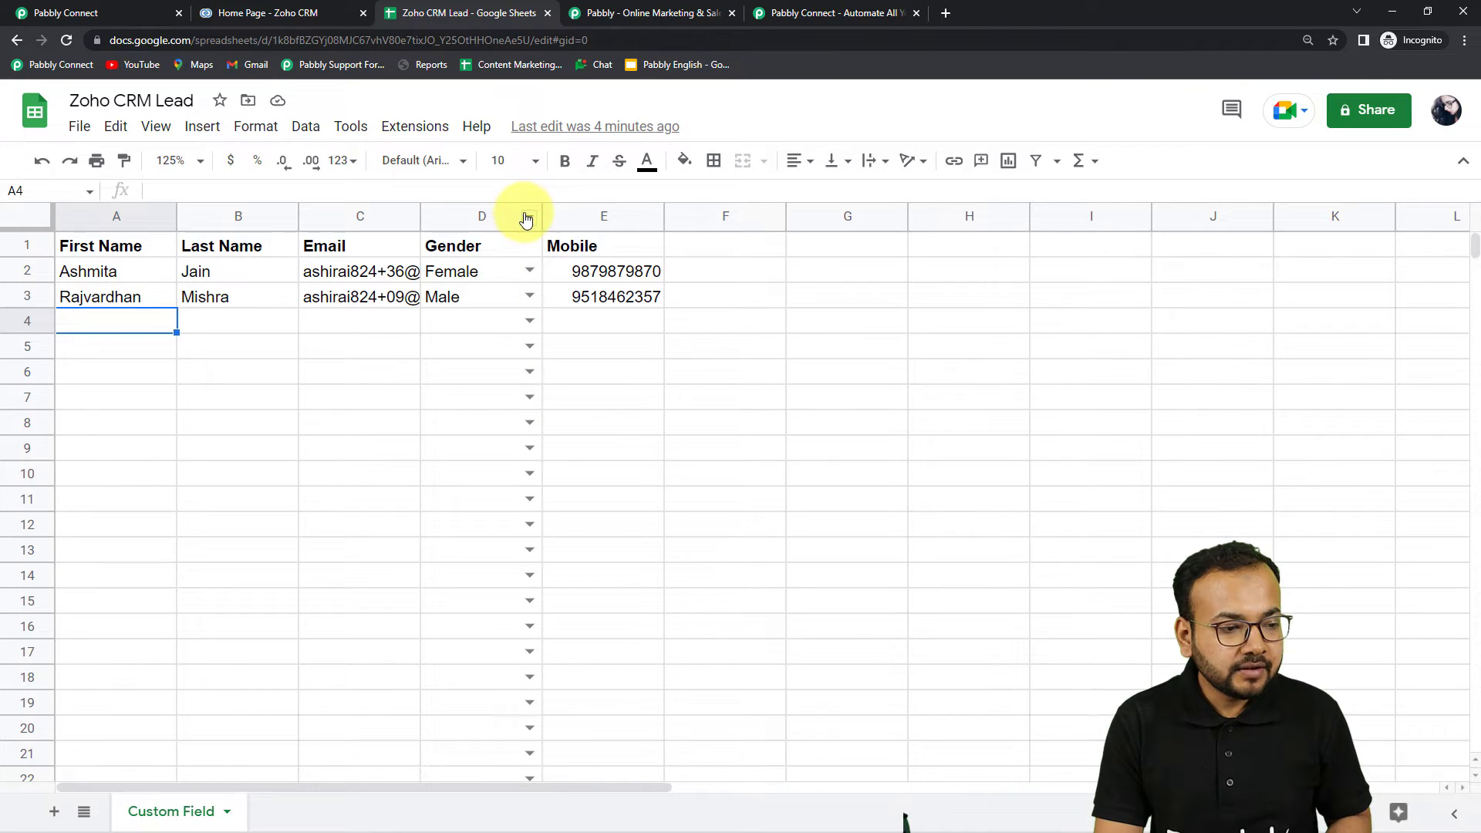
left_click(417, 132)
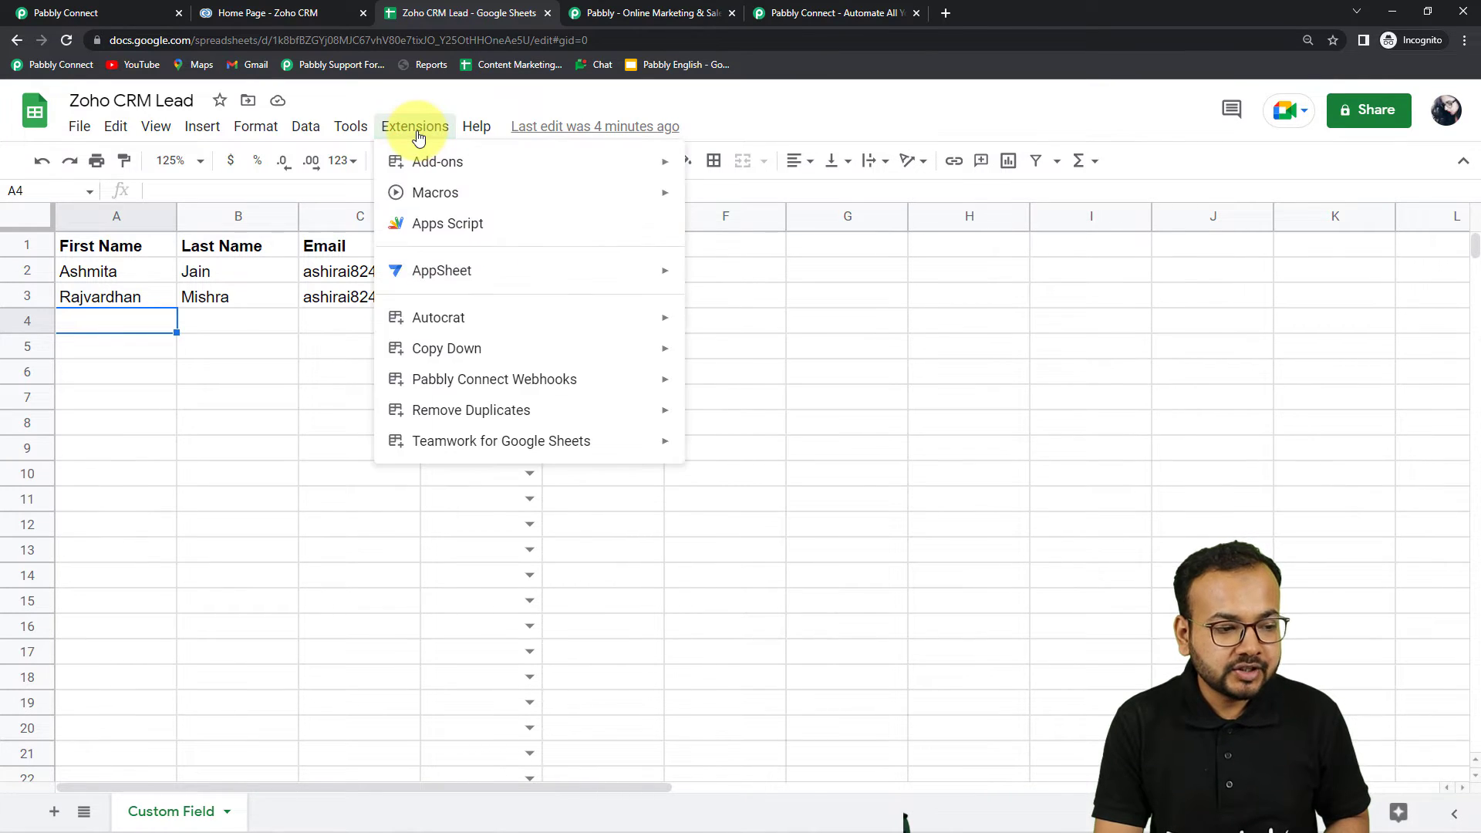
mouse_move(433, 182)
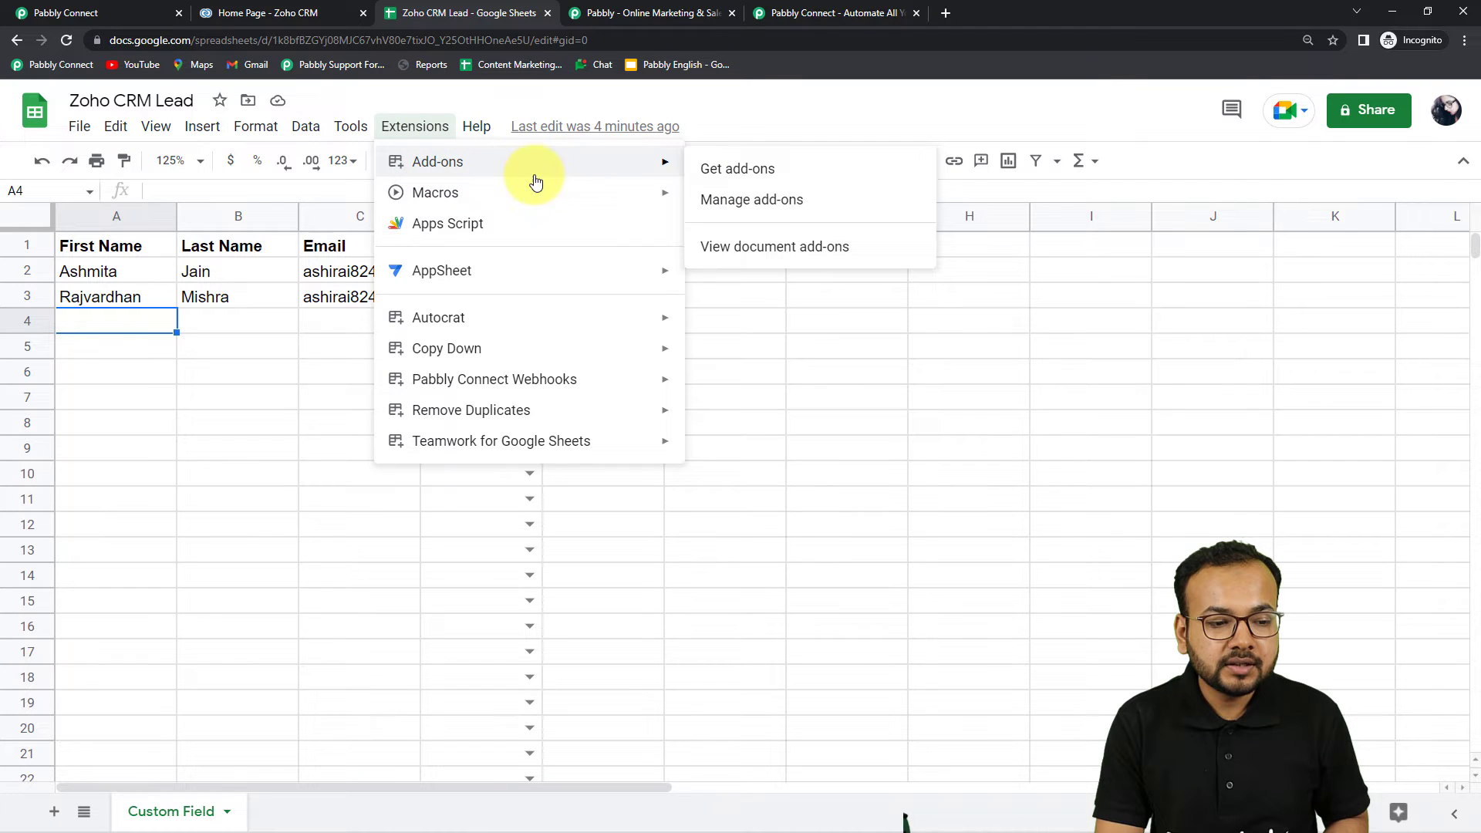
left_click(714, 171)
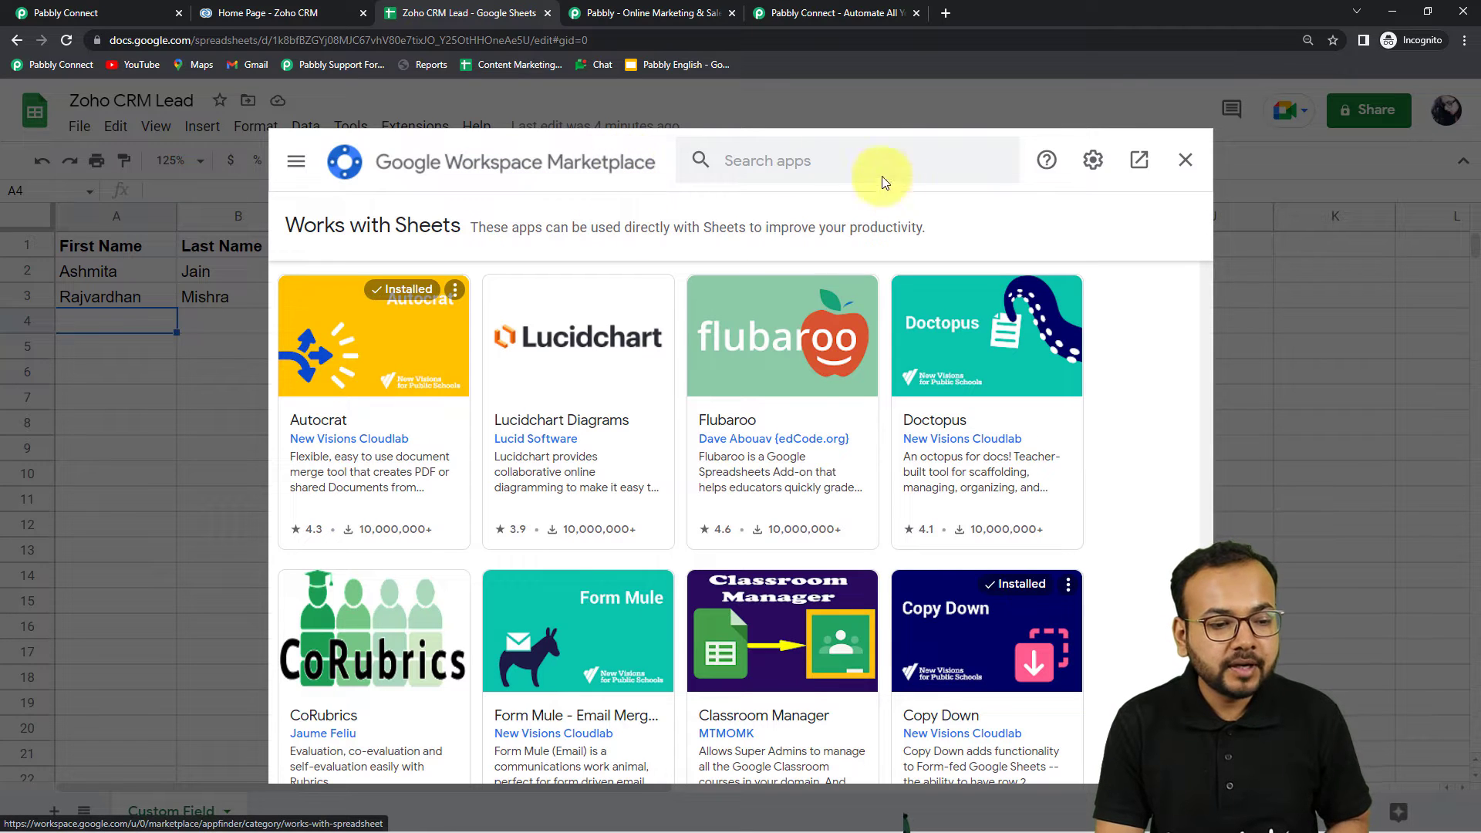
left_click(828, 169)
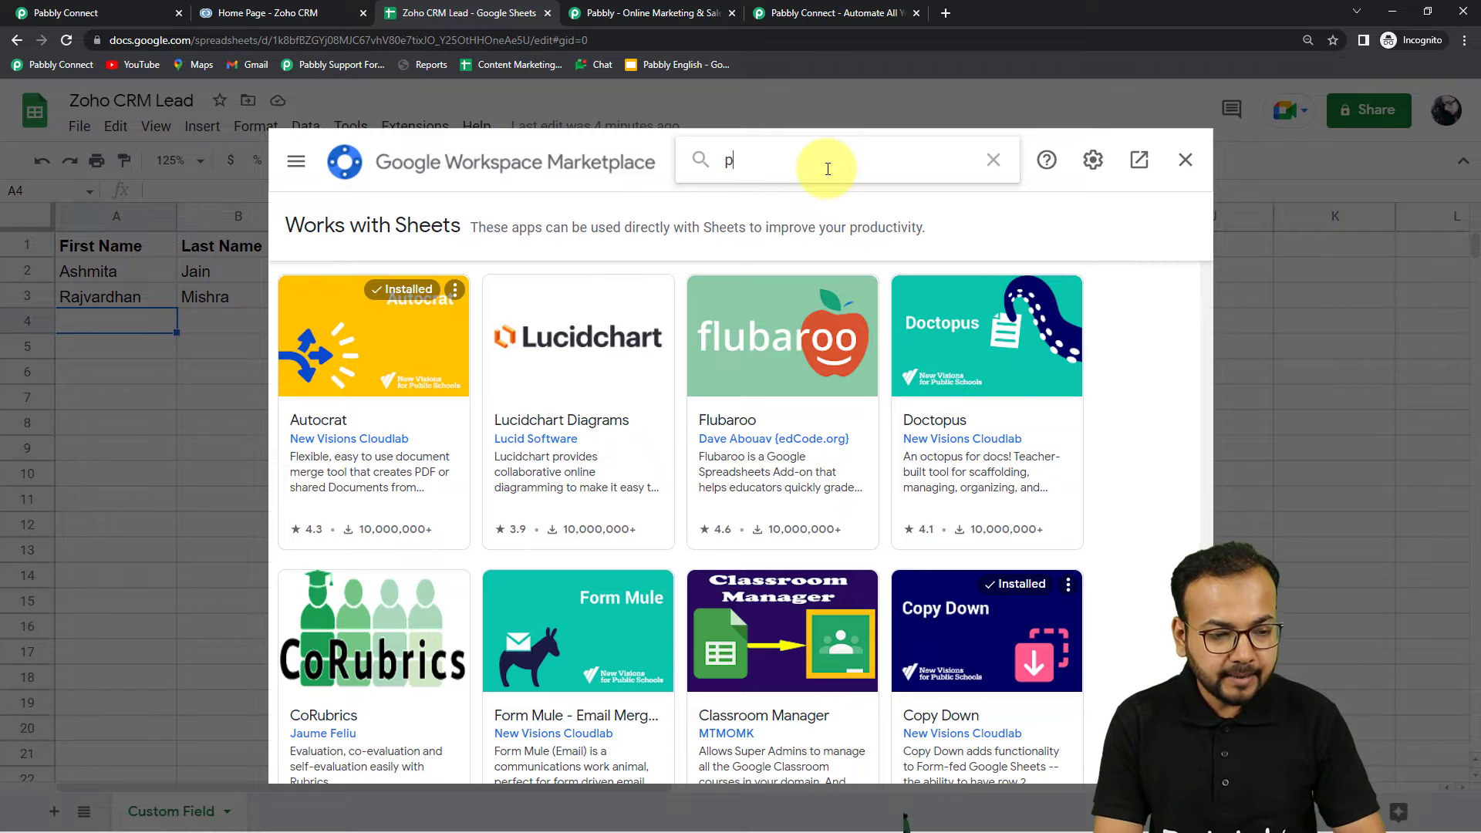
type("pabb")
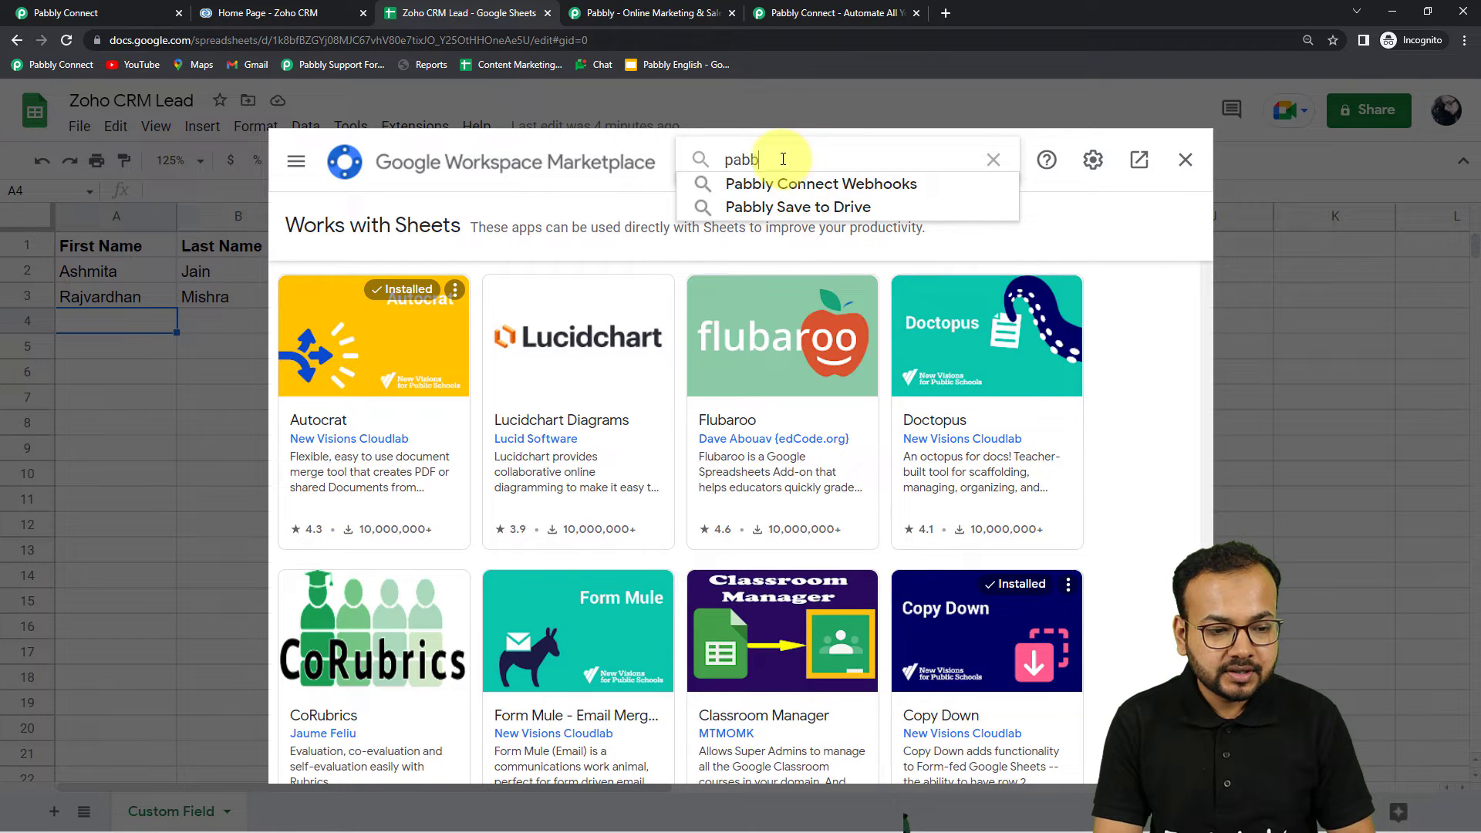
left_click(774, 191)
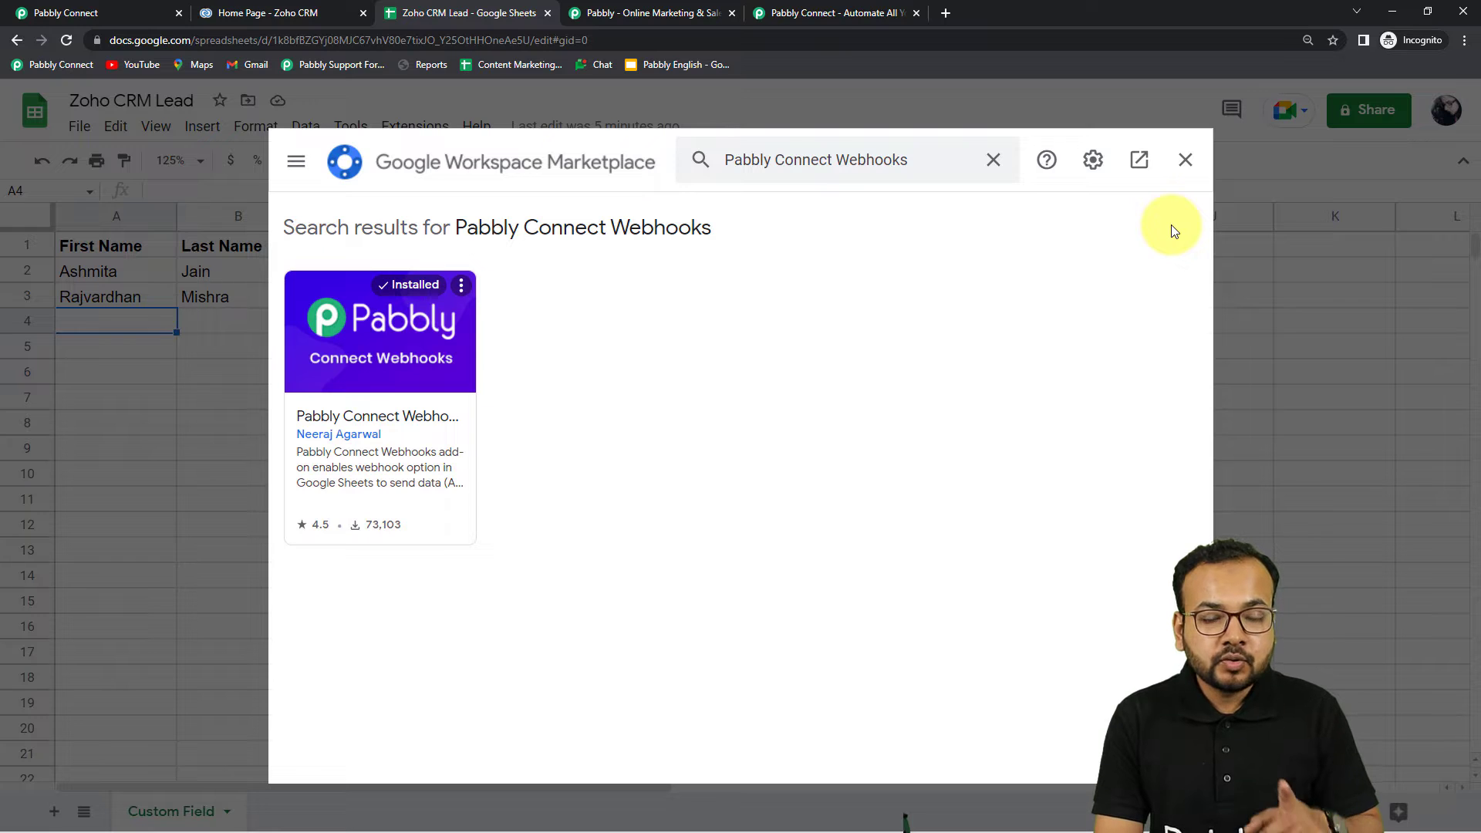
left_click(1185, 160)
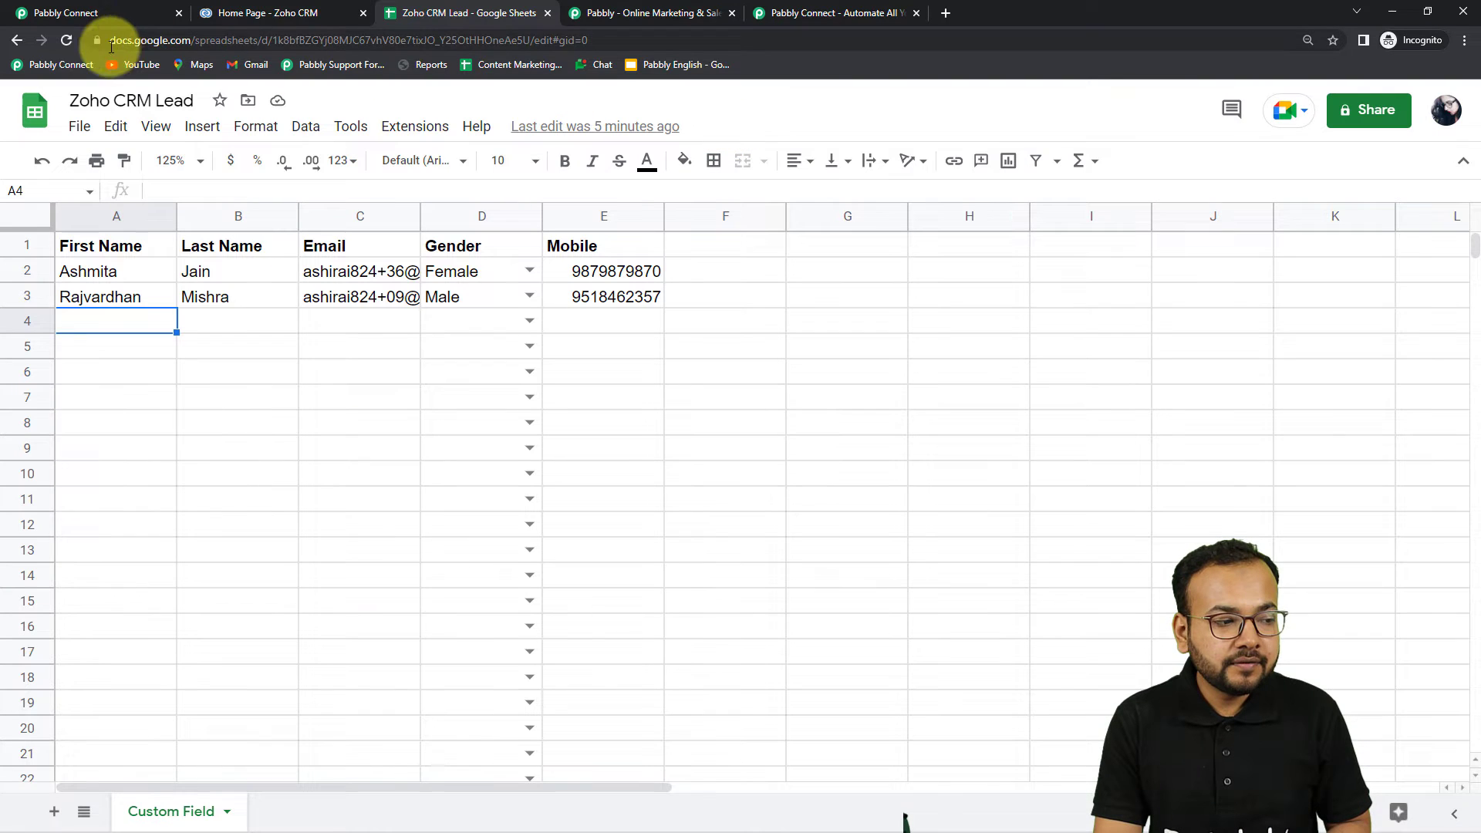
left_click(66, 40)
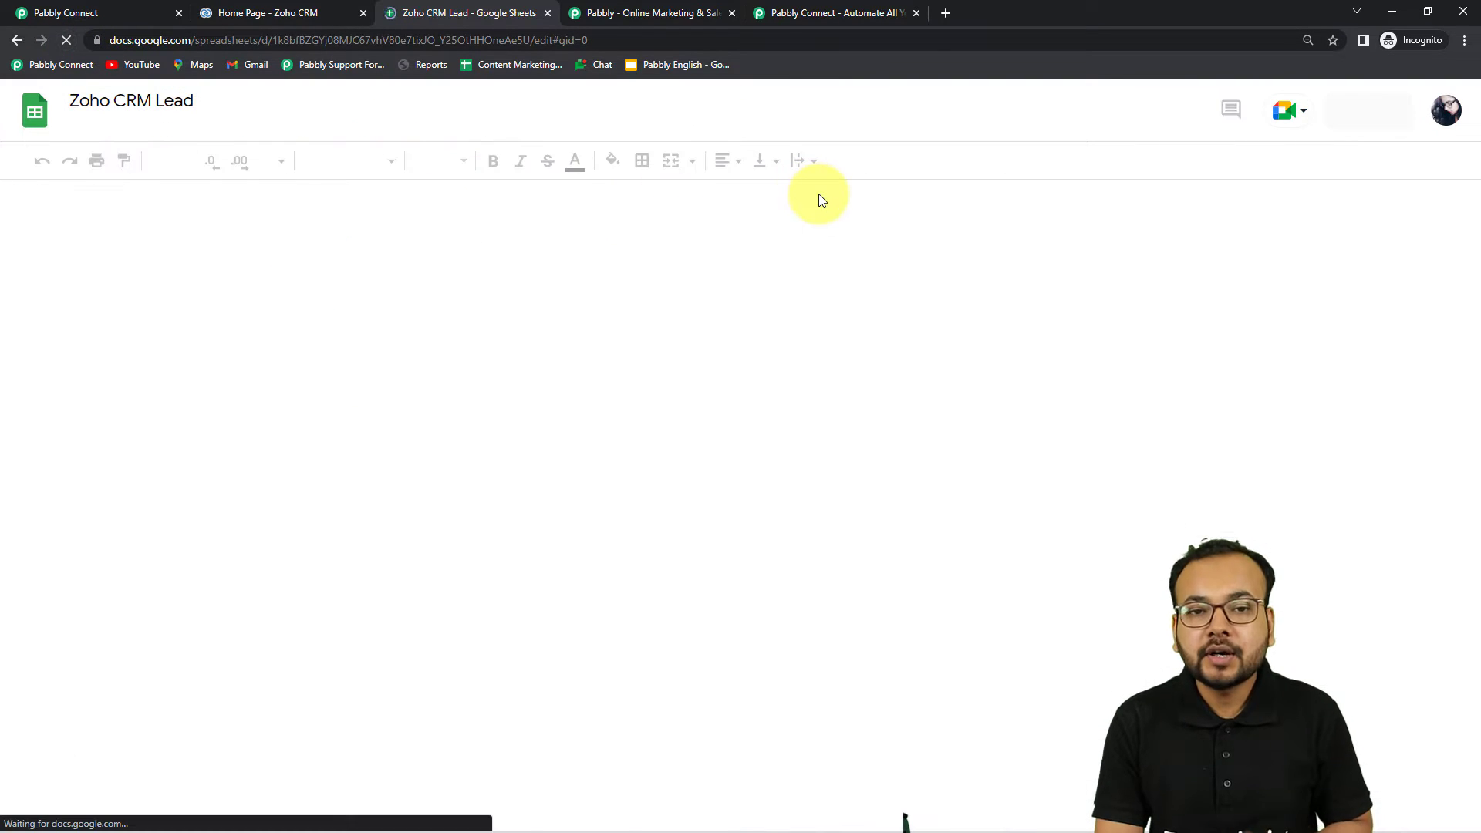
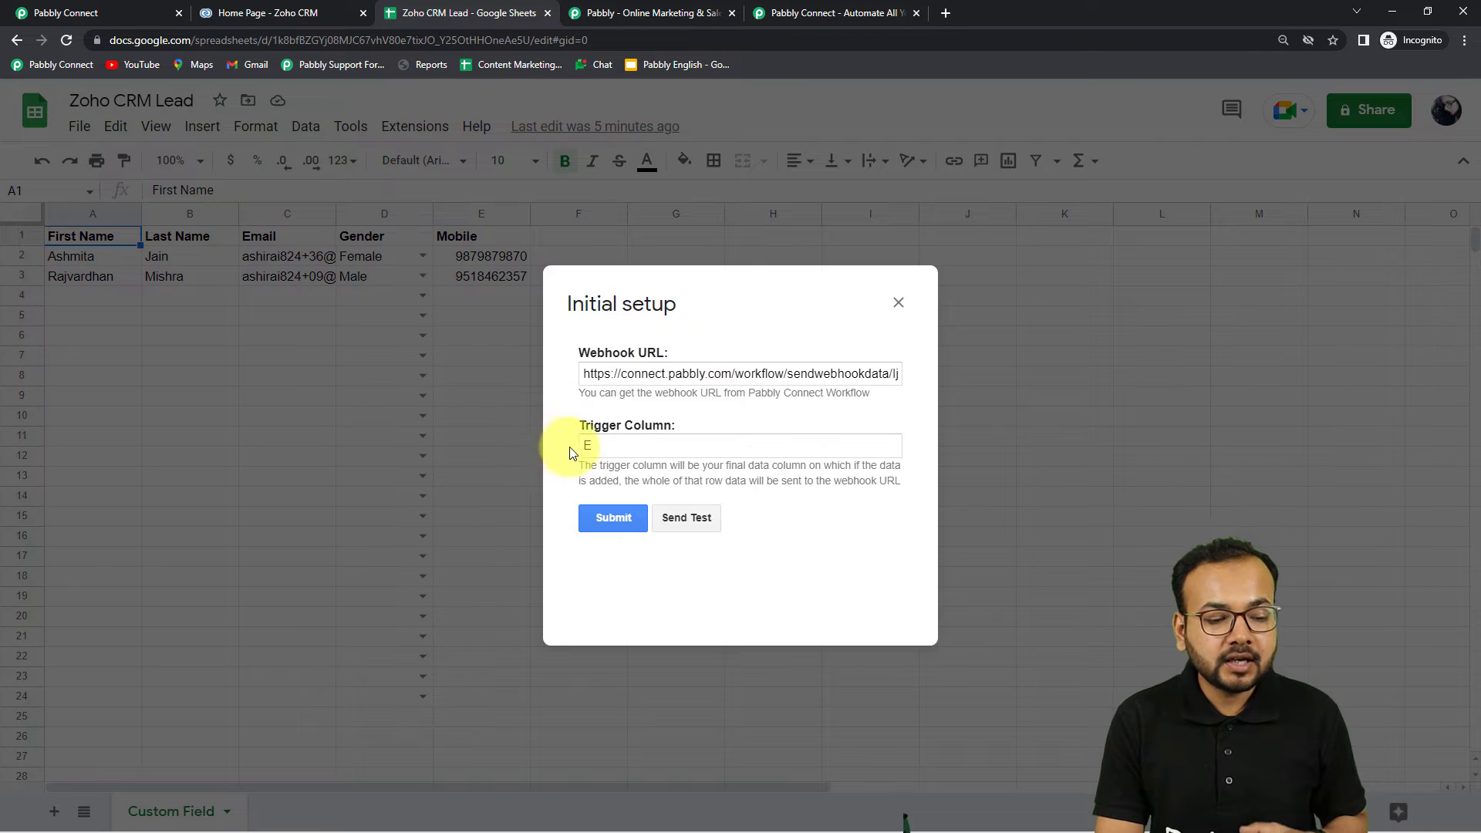
left_click(622, 376)
key("ctrl+a")
key("BackSpace")
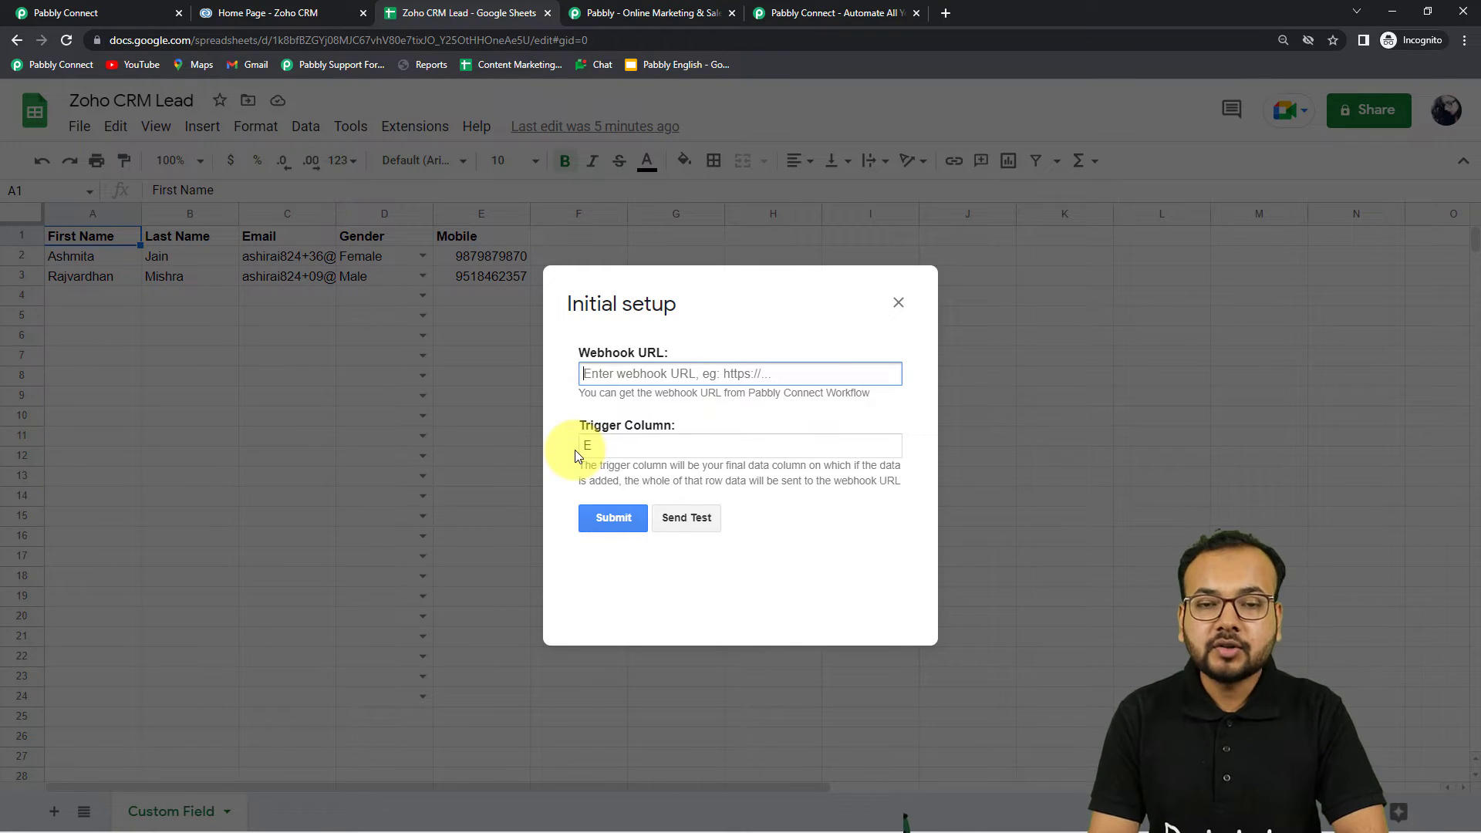
left_click(899, 303)
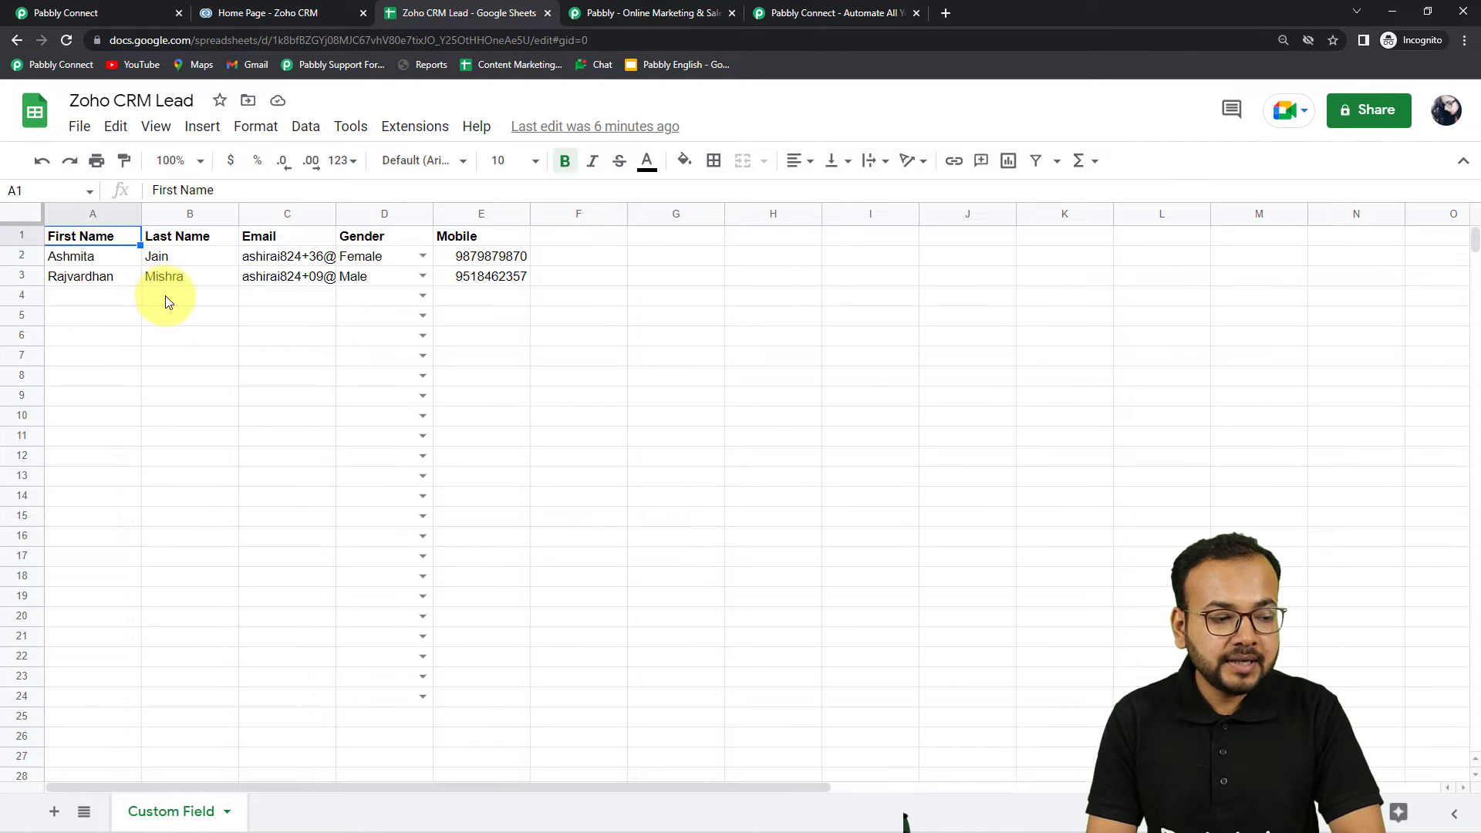
left_click(474, 299)
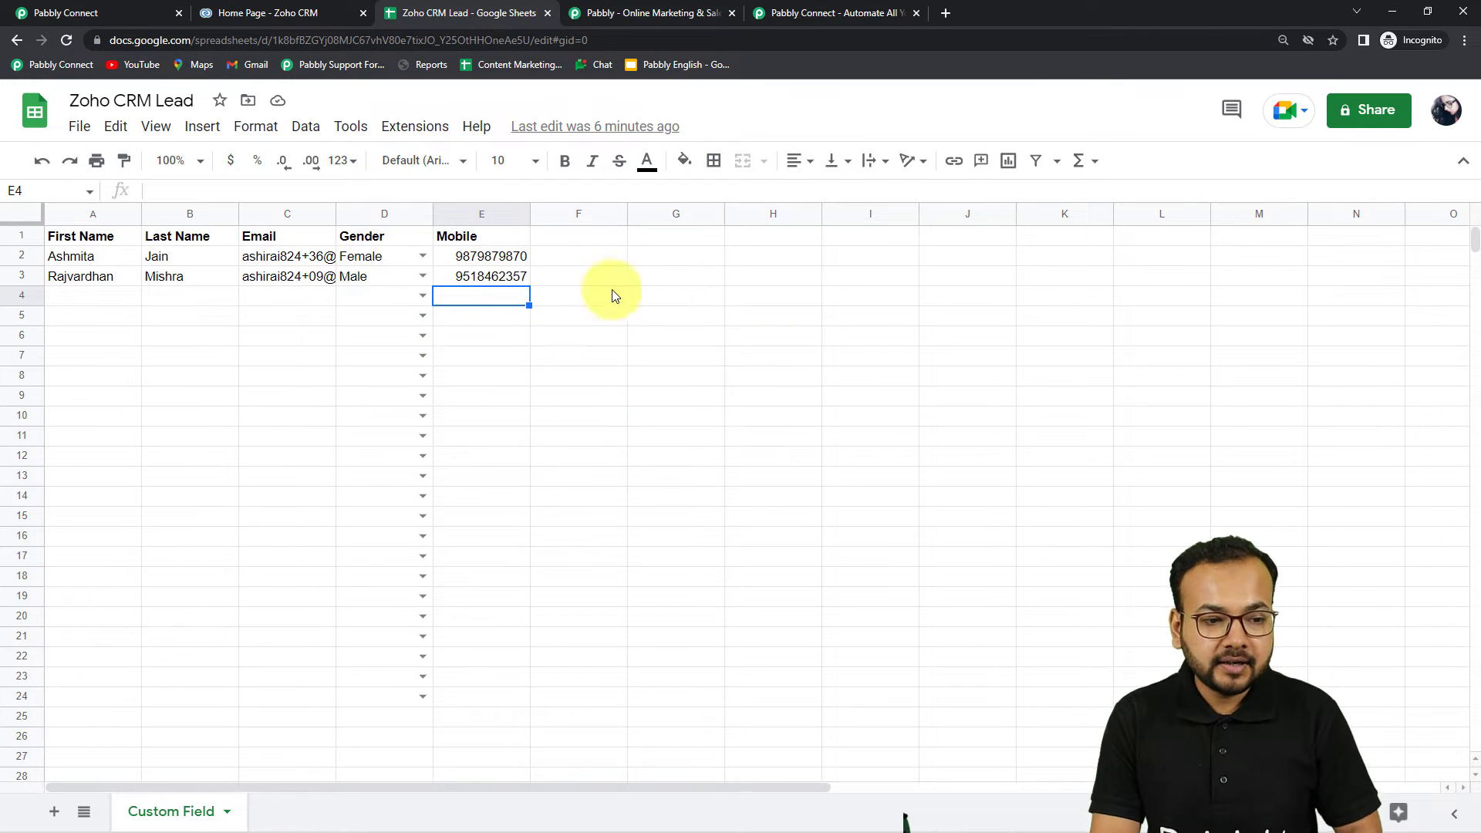
Switch to the Pabbly Connect workflow and copy the webhook URL from the Google Sheets trigger
left_click(787, 15)
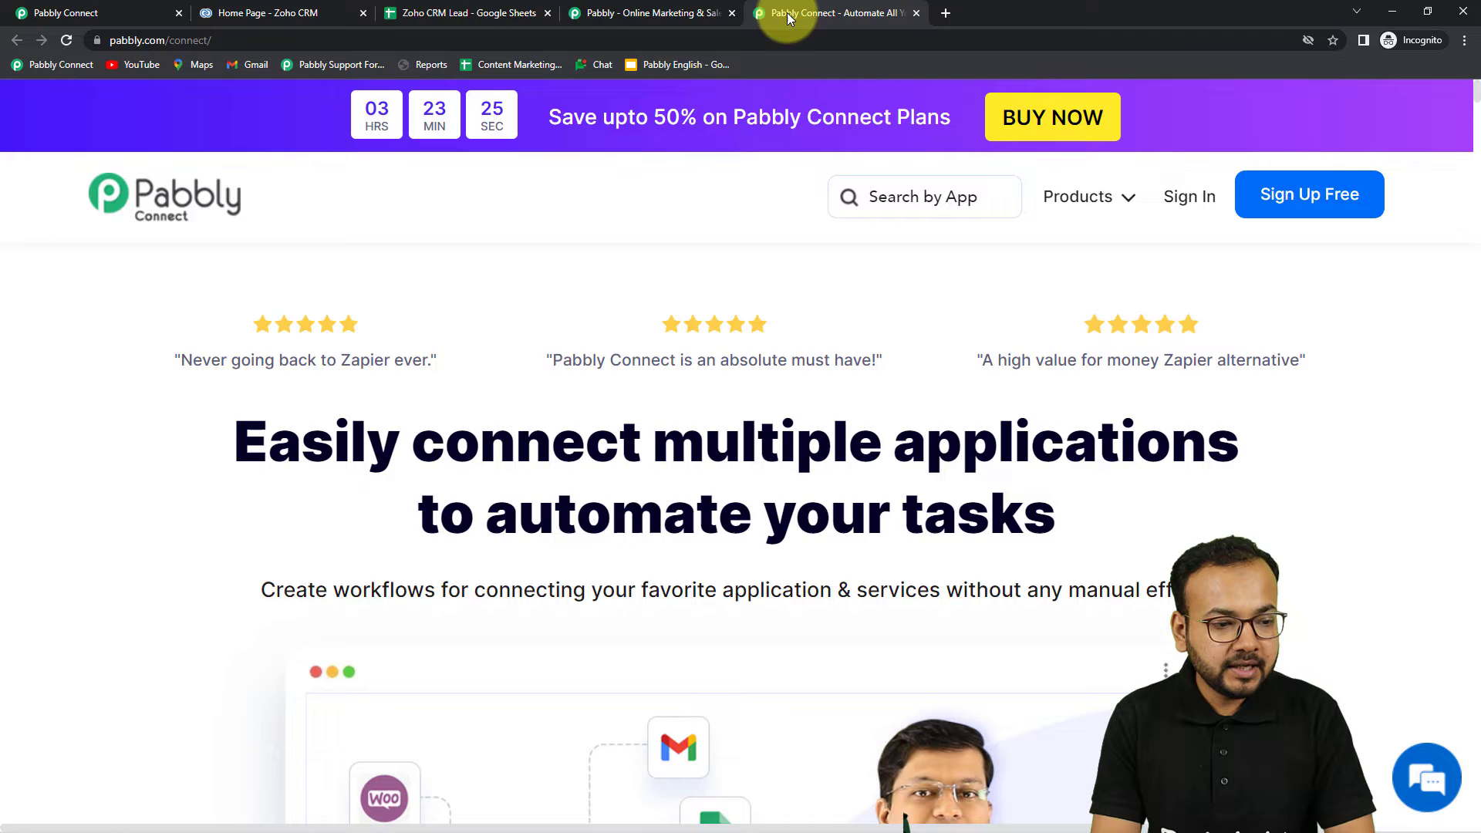
left_click(664, 13)
left_click(70, 13)
scroll(734, 351, "up", 3)
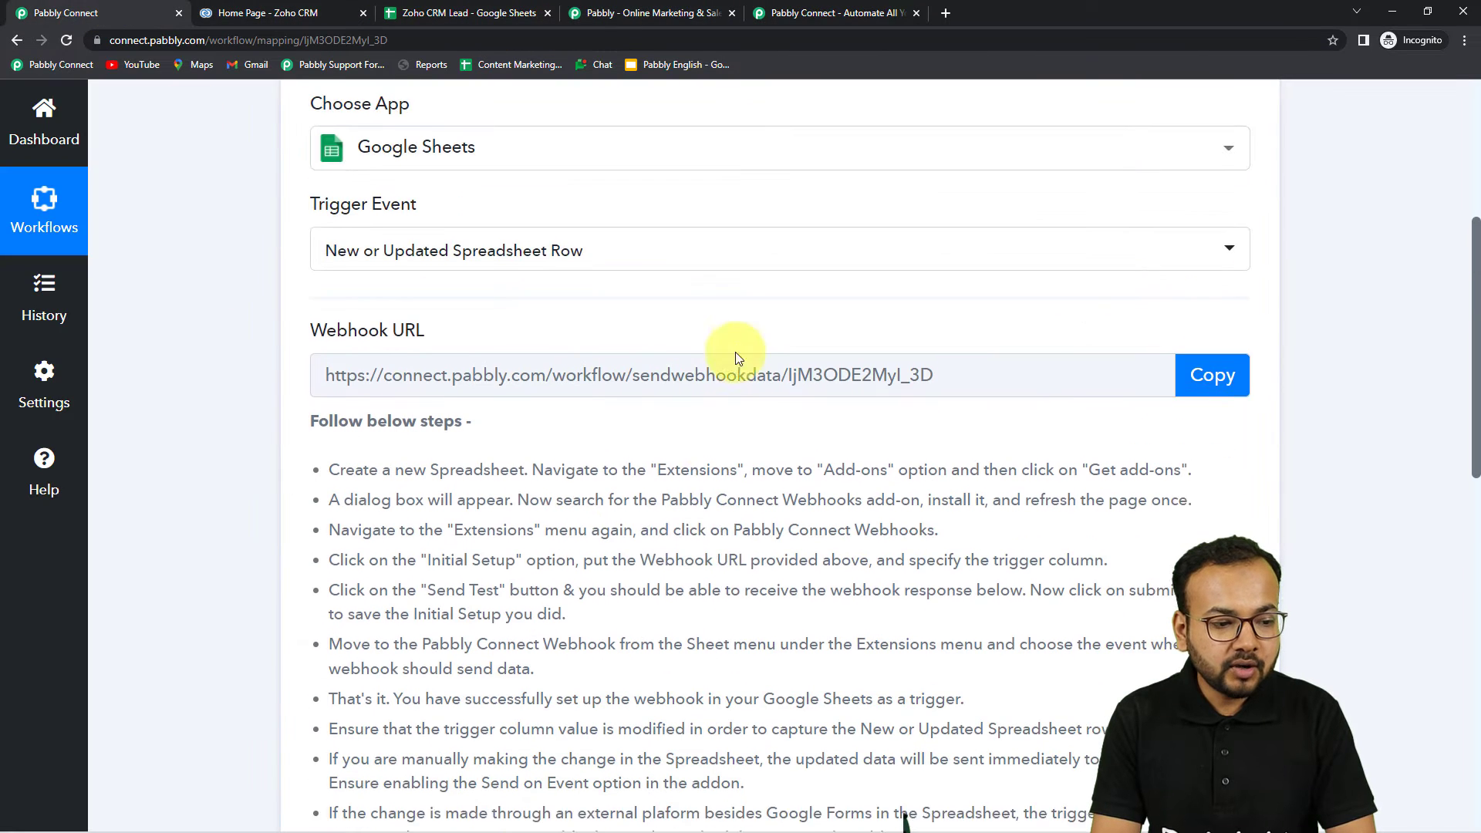
left_click(1217, 386)
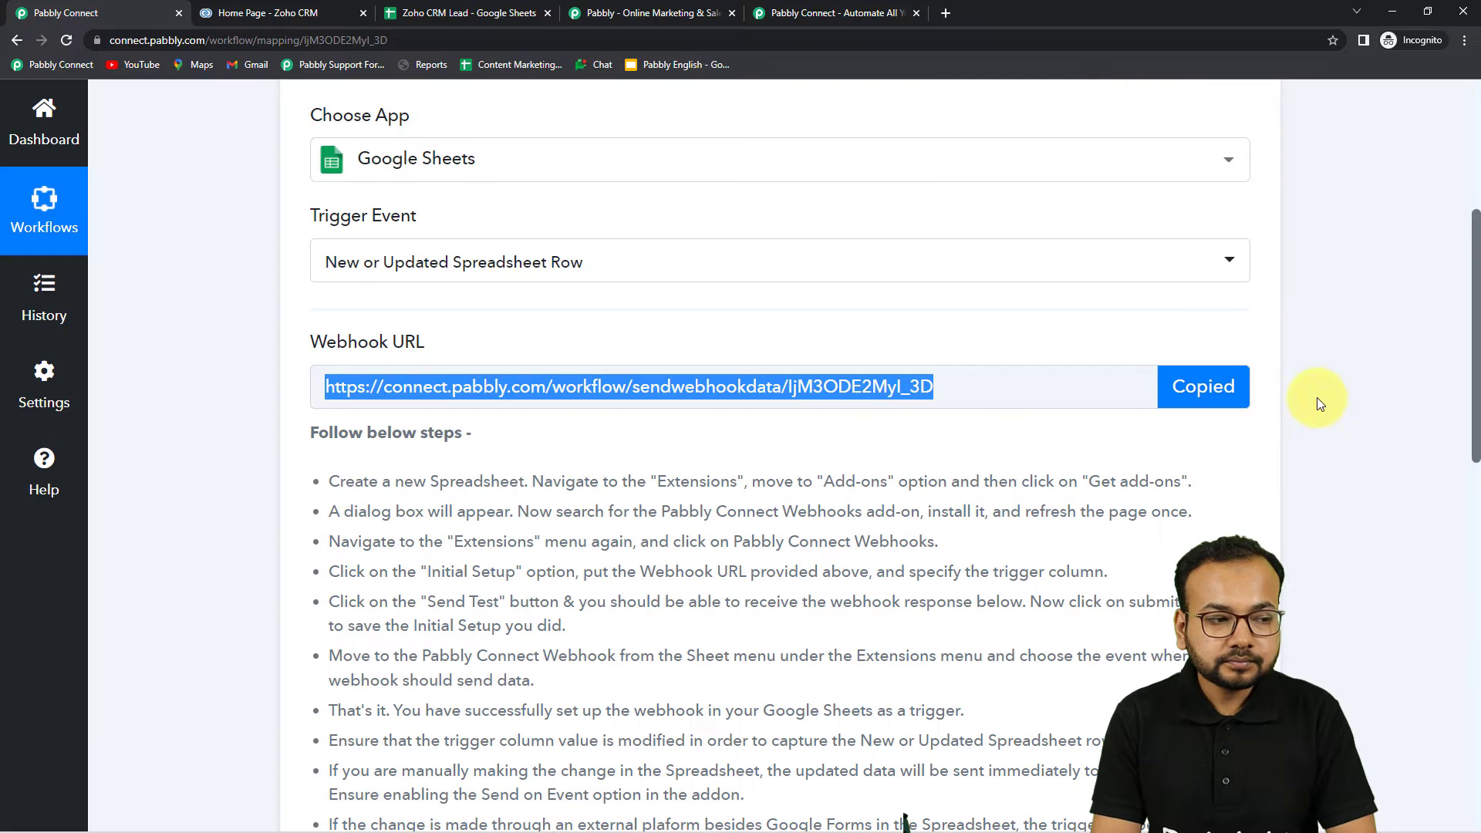
In the Zoho CRM Lead spreadsheet, open the Pabbly Connect Webhooks initial setup and replace its webhook URL with the copied one
left_click(440, 14)
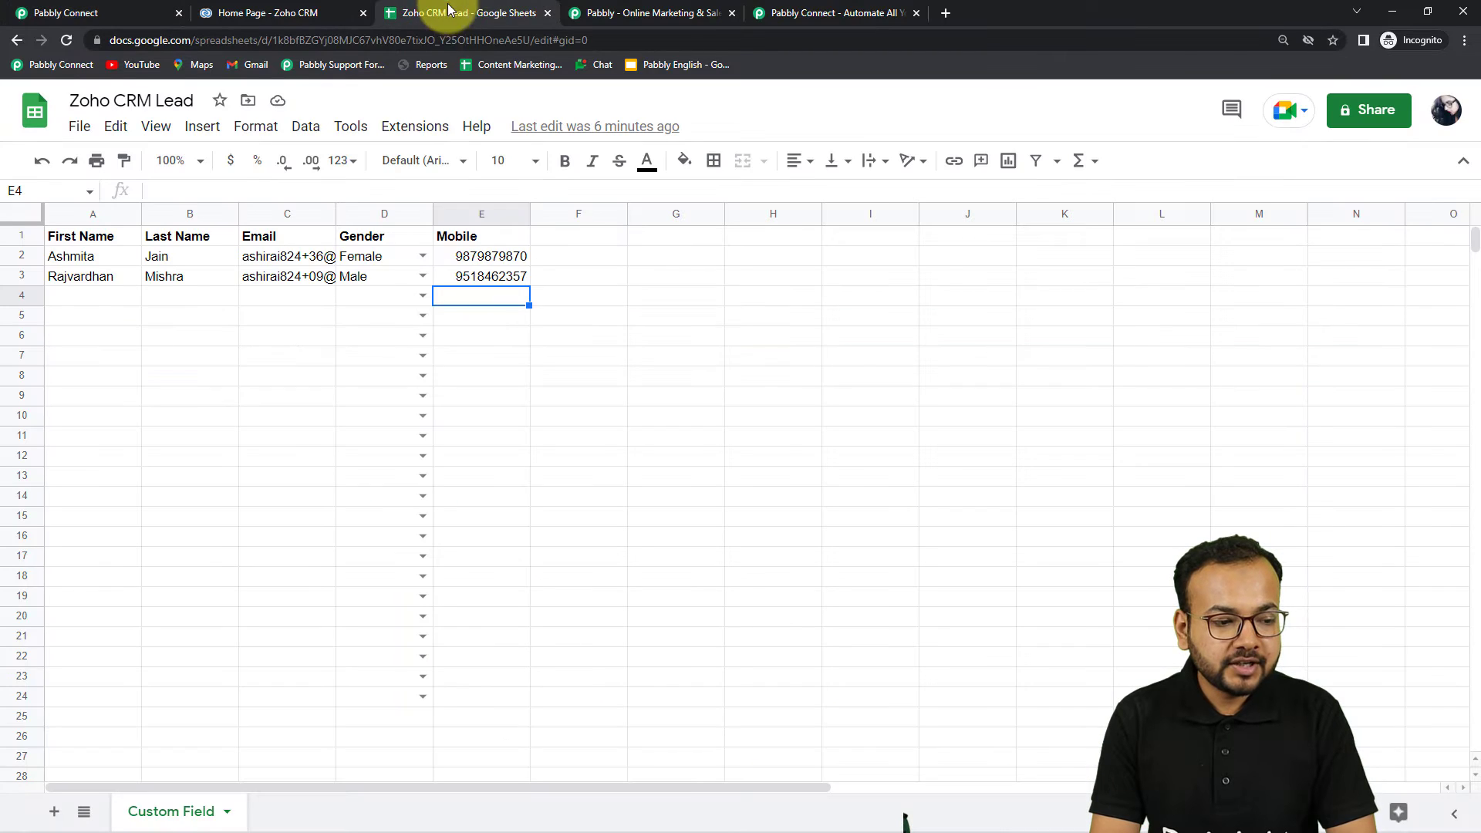
left_click(392, 128)
mouse_move(385, 382)
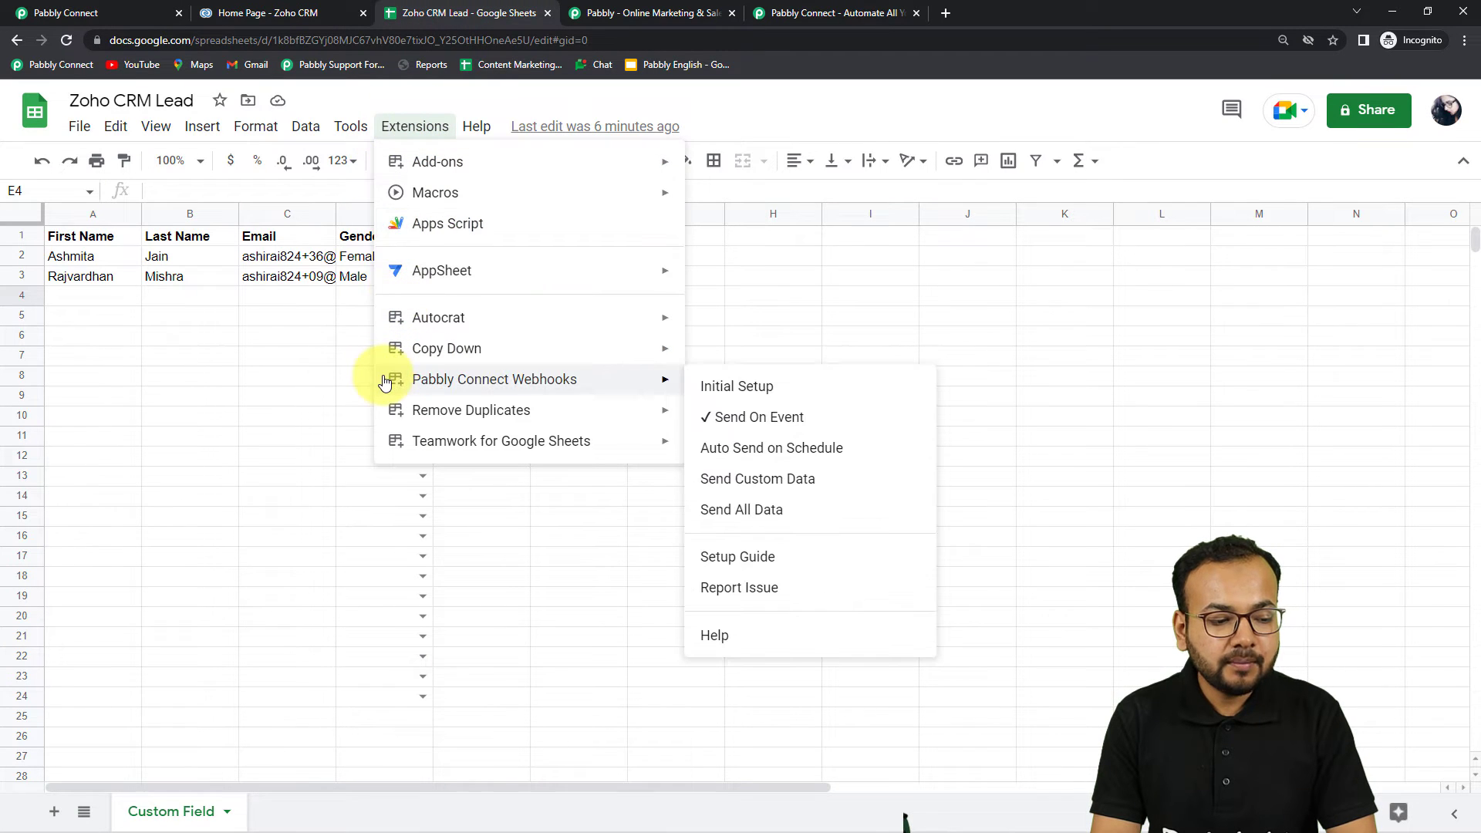
left_click(746, 387)
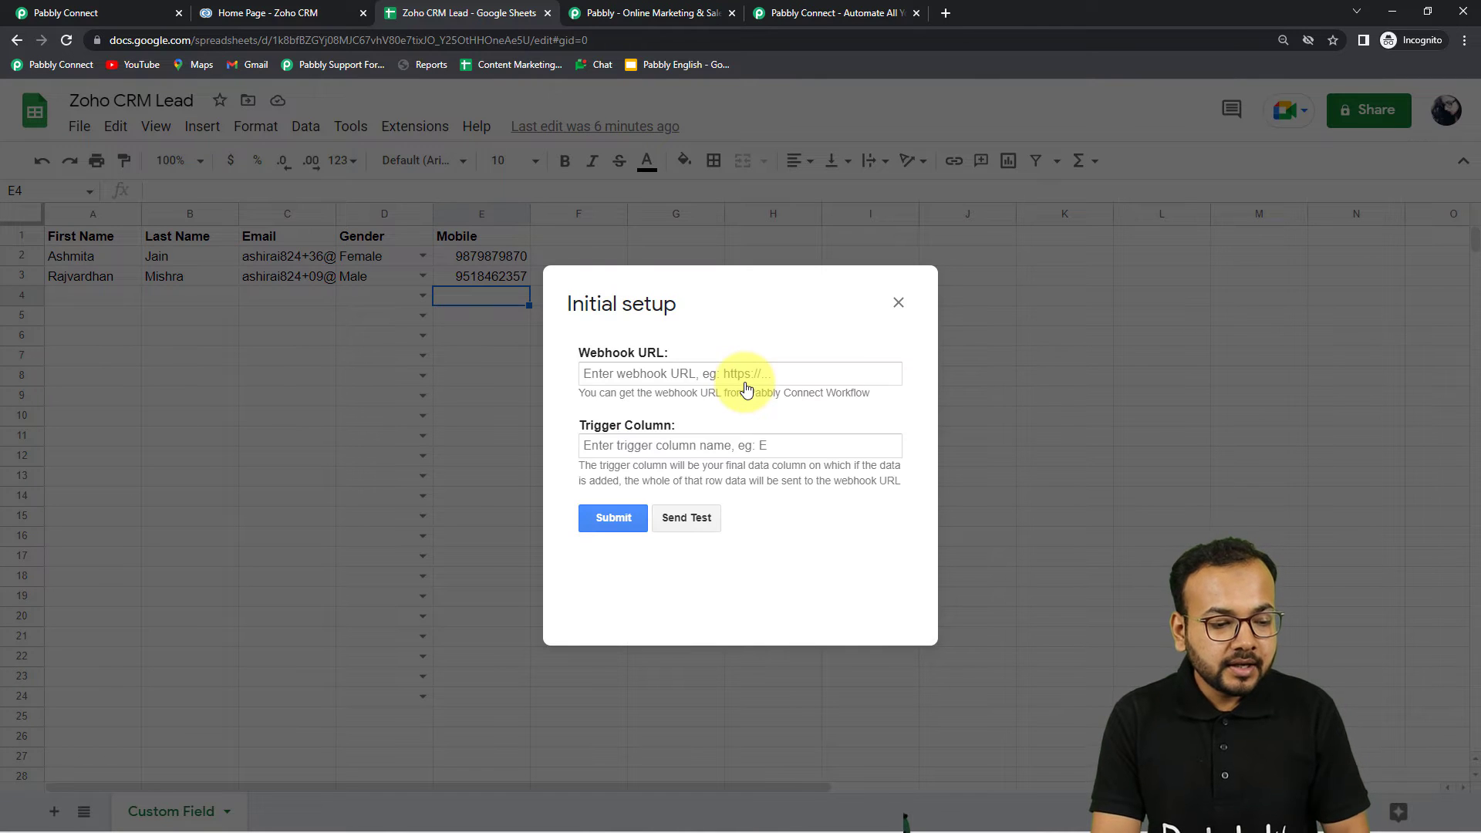
left_click(699, 376)
key("ctrl+a")
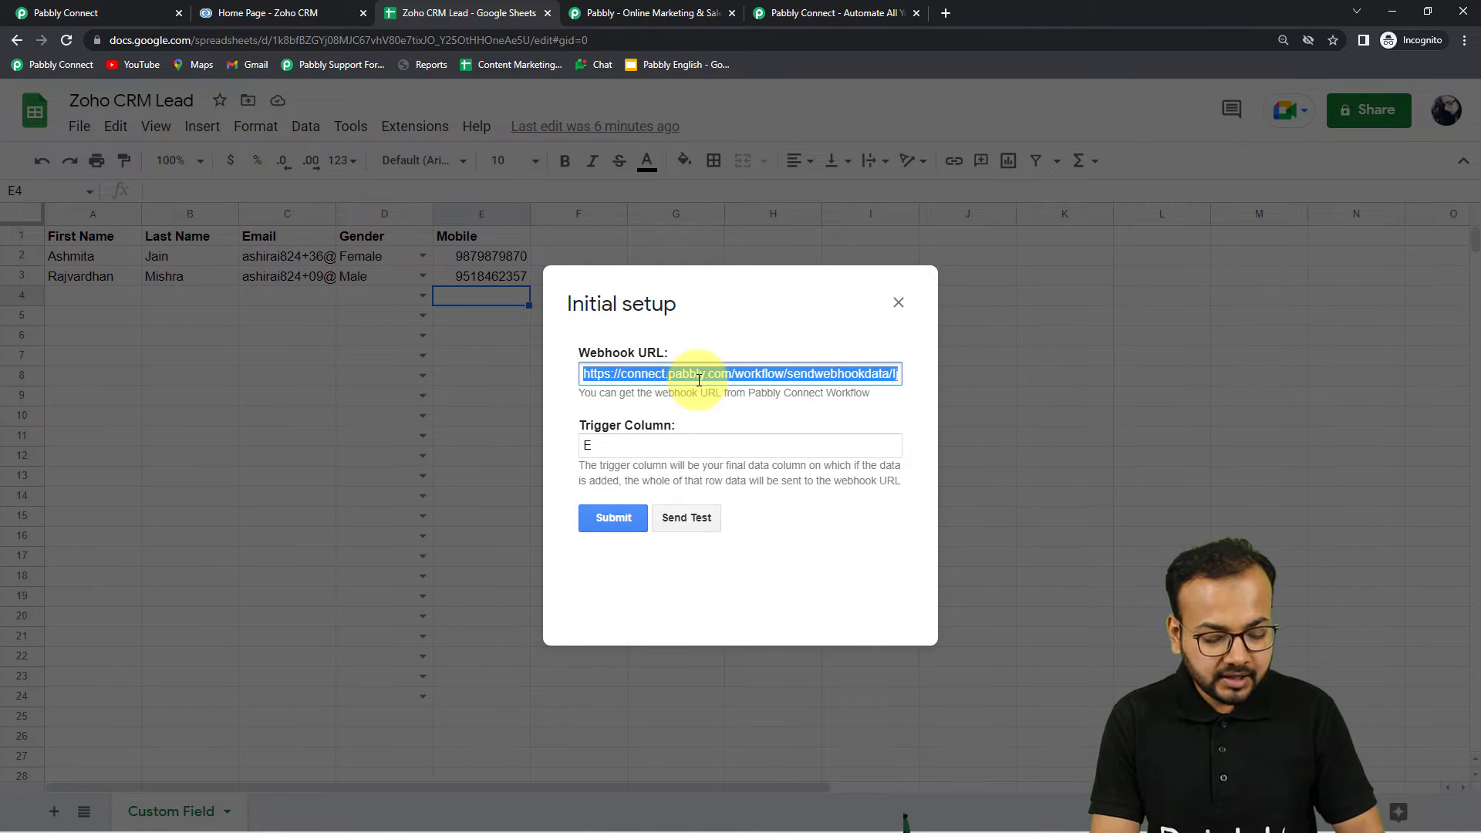
key("BackSpace")
right_click(650, 372)
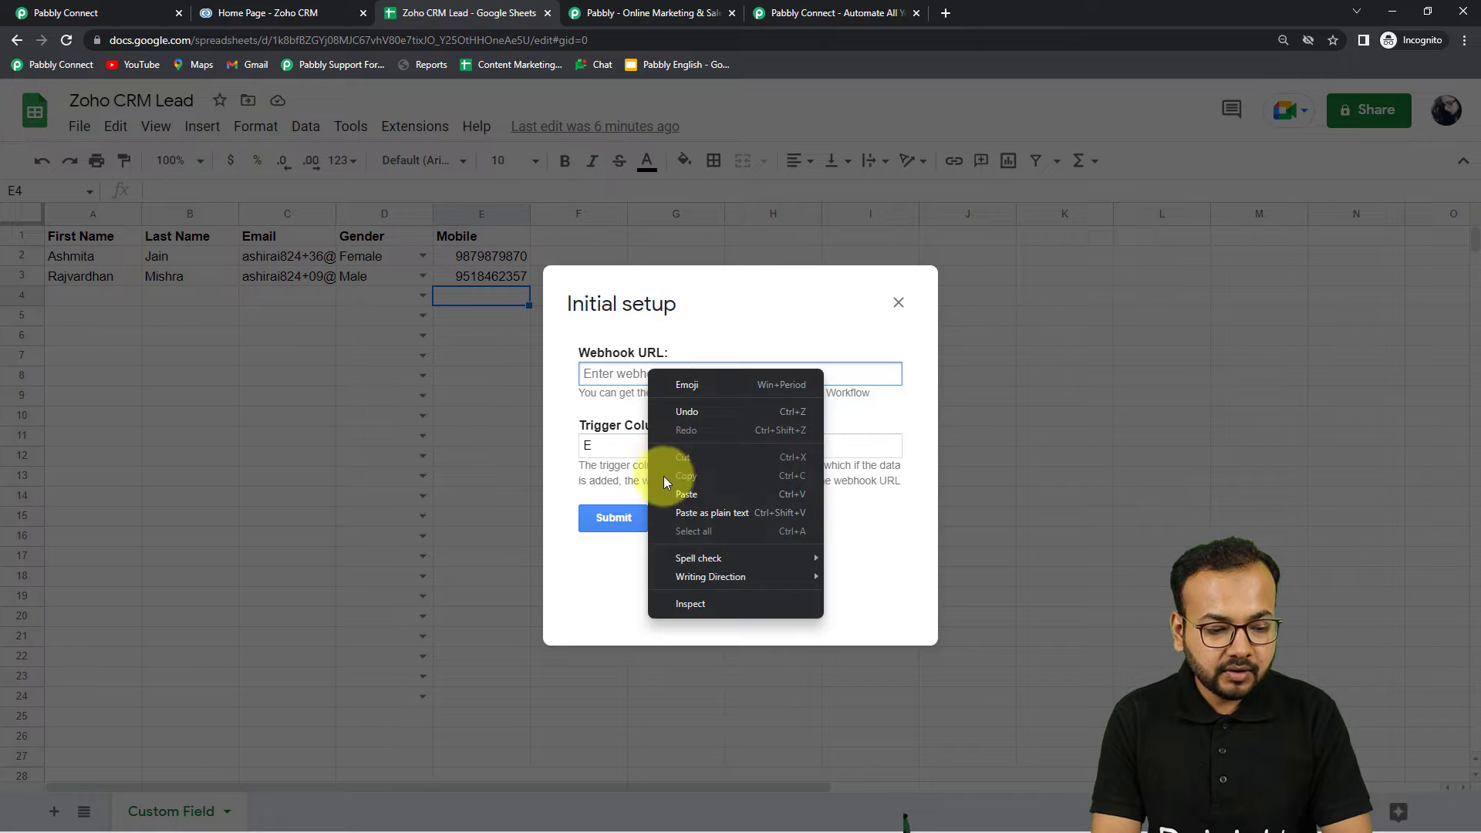
left_click(679, 513)
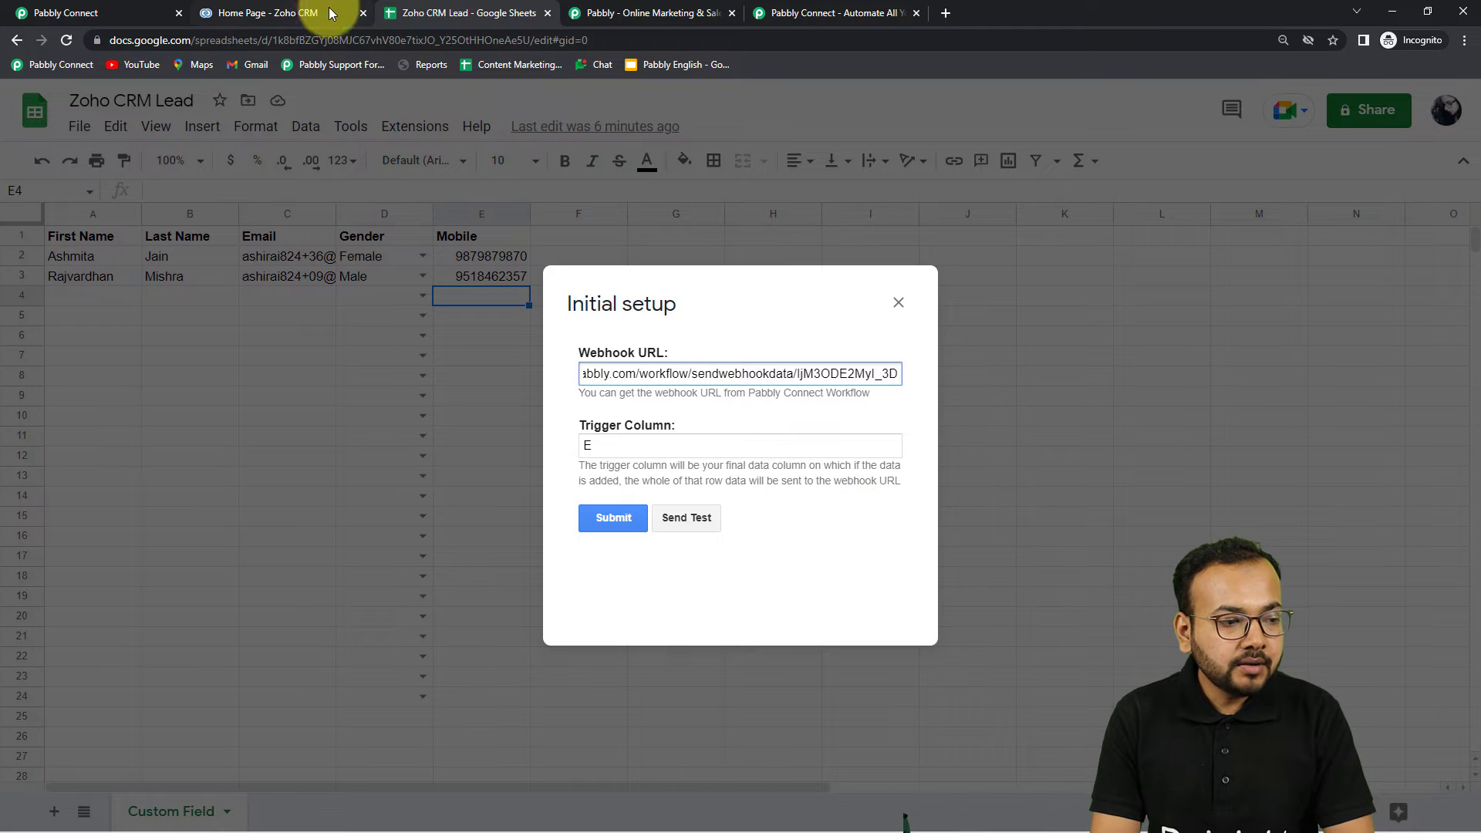
Switch to the Pabbly Connect workflow and review the trigger's setup instructions and its webhook response status
left_click(105, 11)
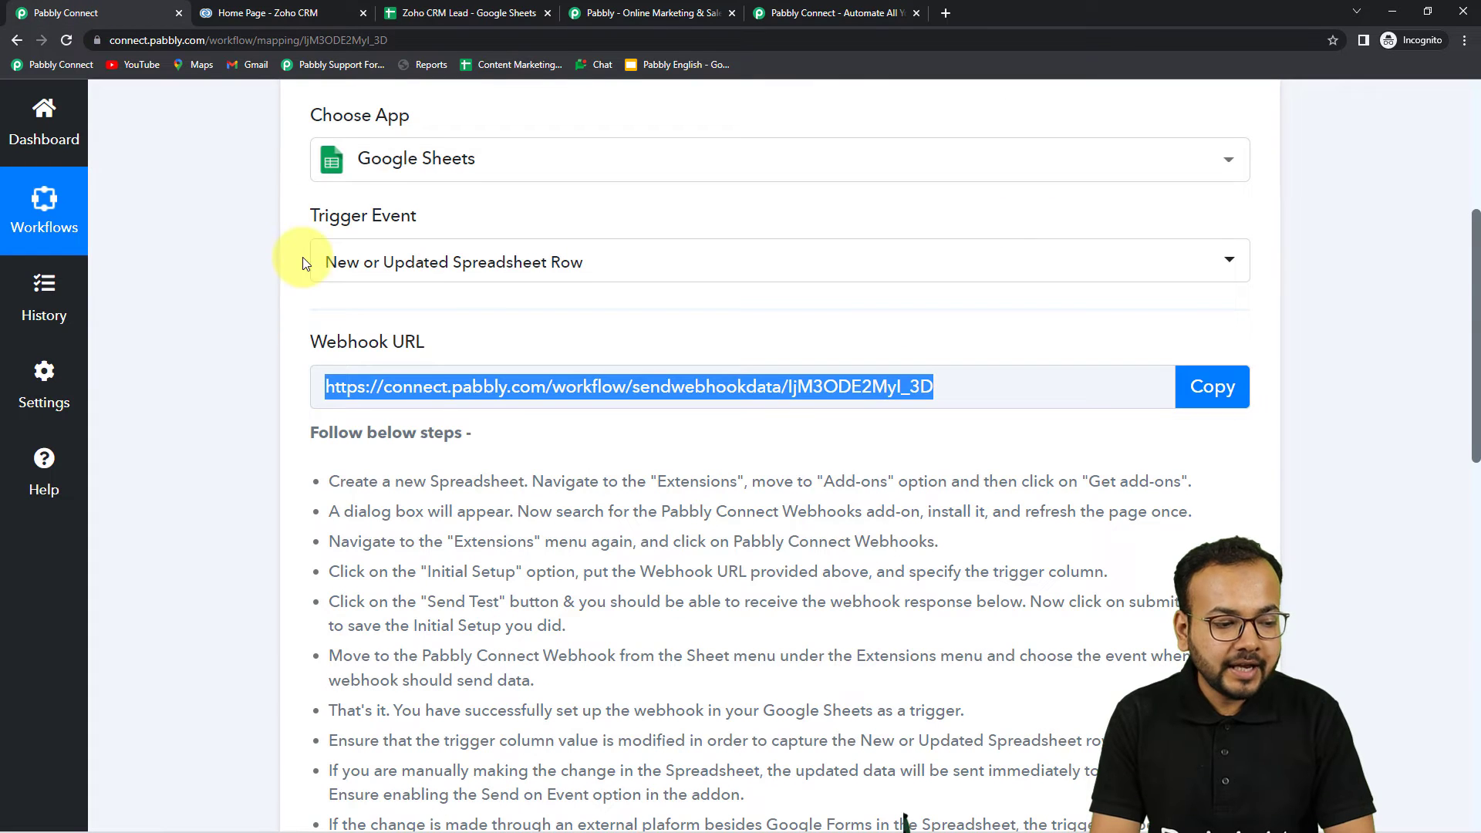
scroll(301, 264, "down", 3)
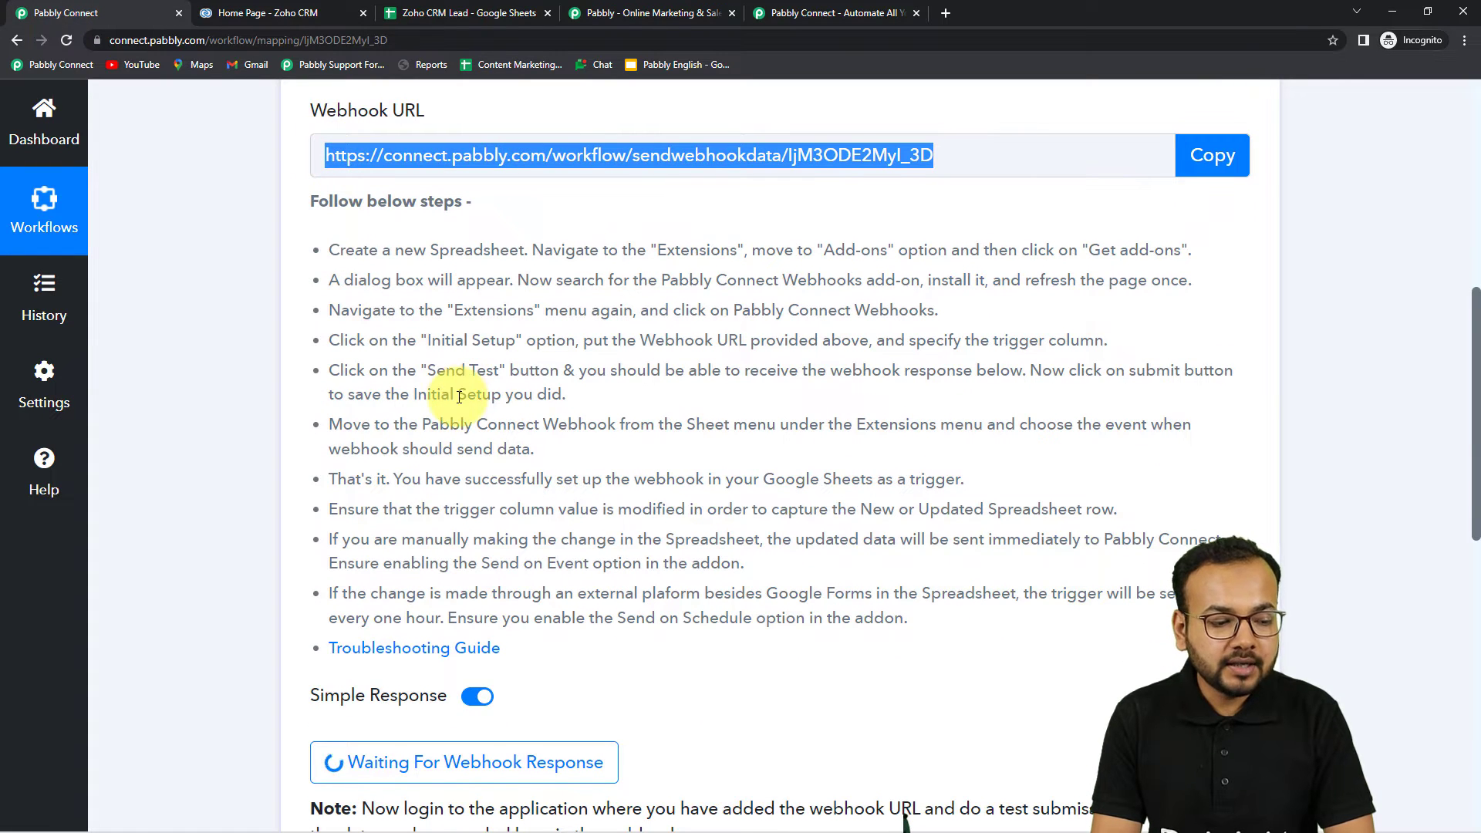
scroll(459, 397, "down", 2)
scroll(459, 397, "down", 4)
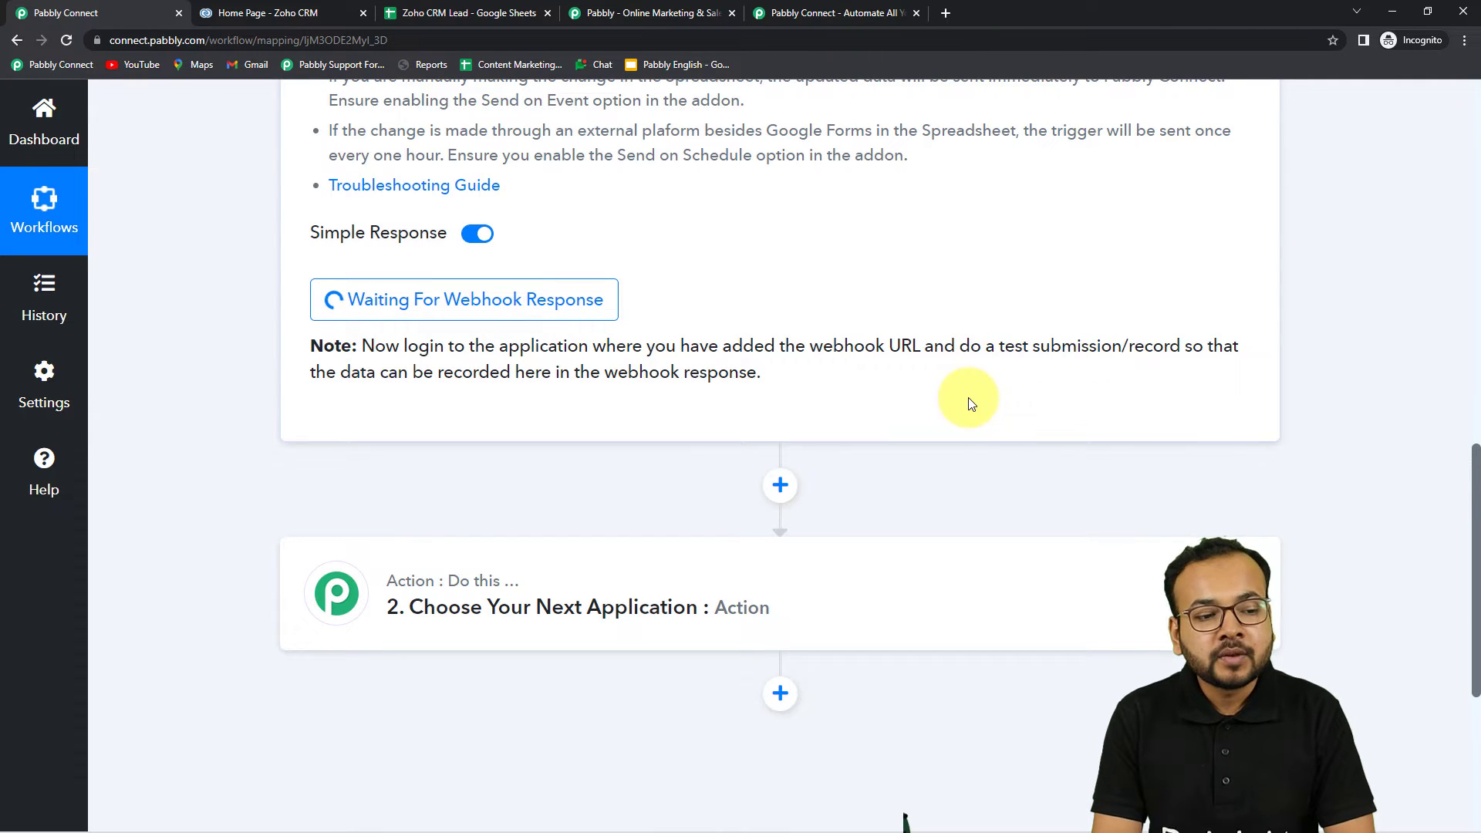
scroll(971, 403, "up", 1)
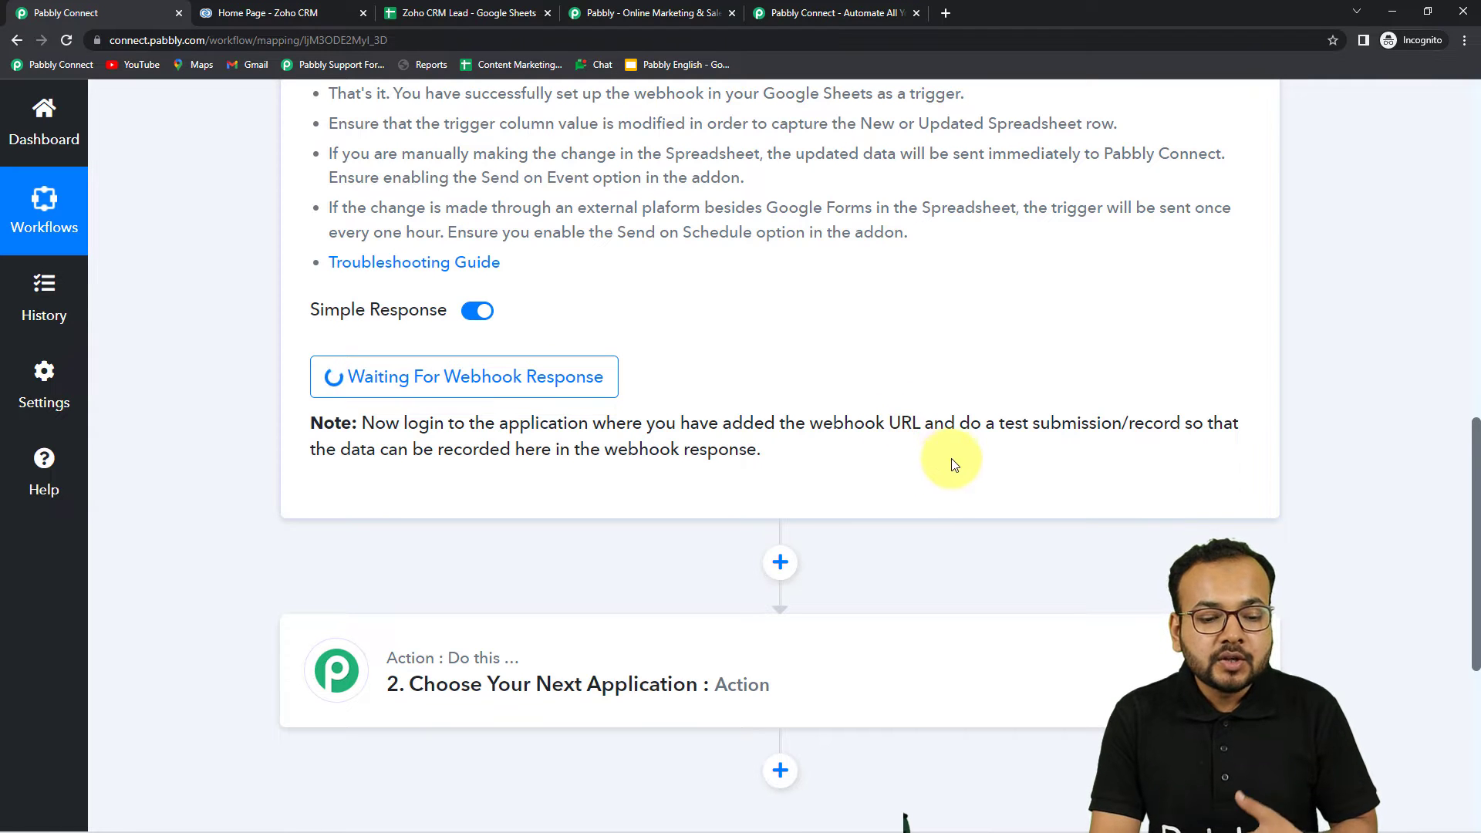
scroll(946, 463, "up", 7)
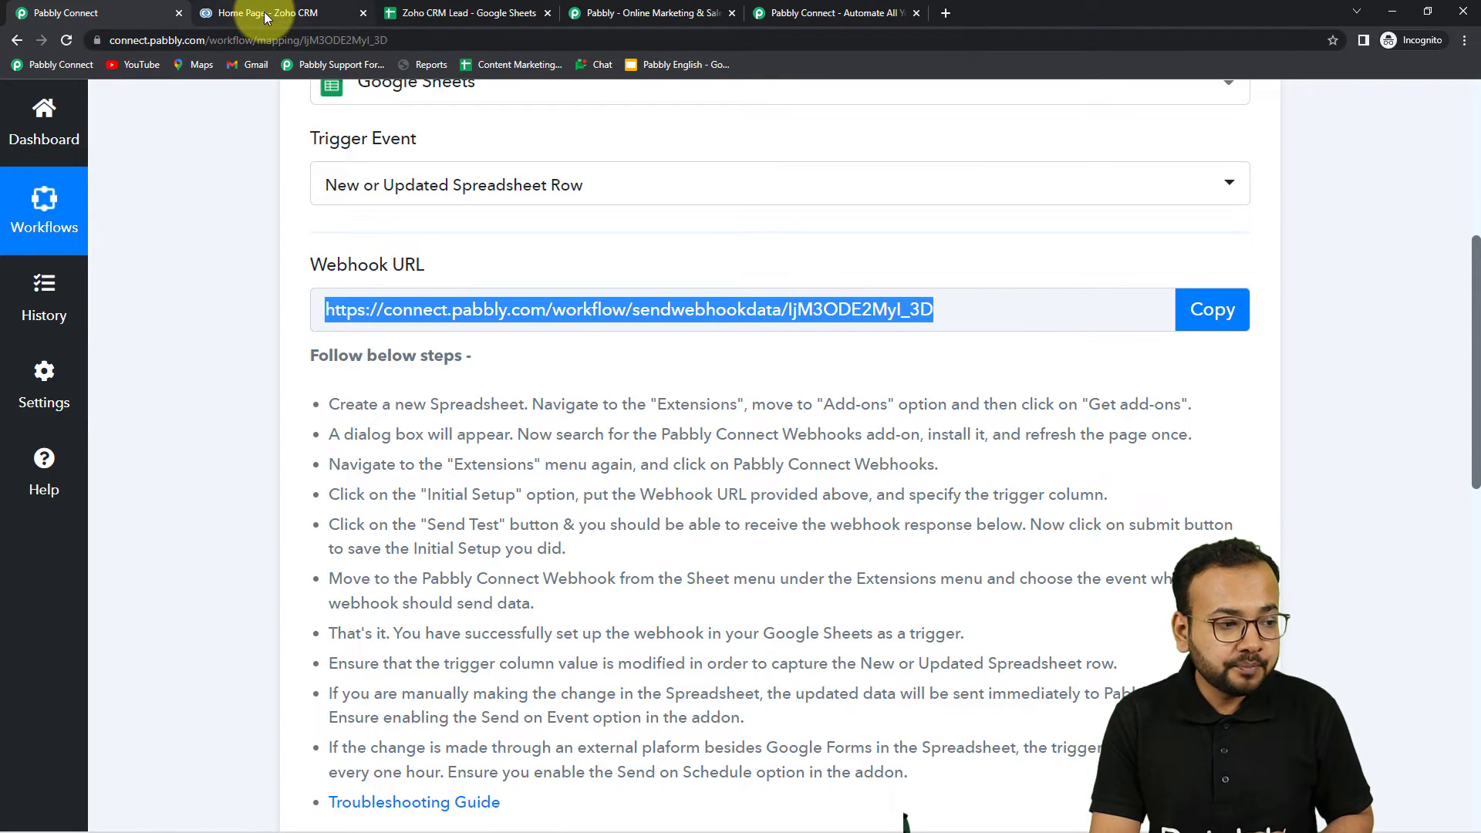
Send test data from the spreadsheet's initial setup dialog and check the response received in the Pabbly Connect trigger
left_click(452, 13)
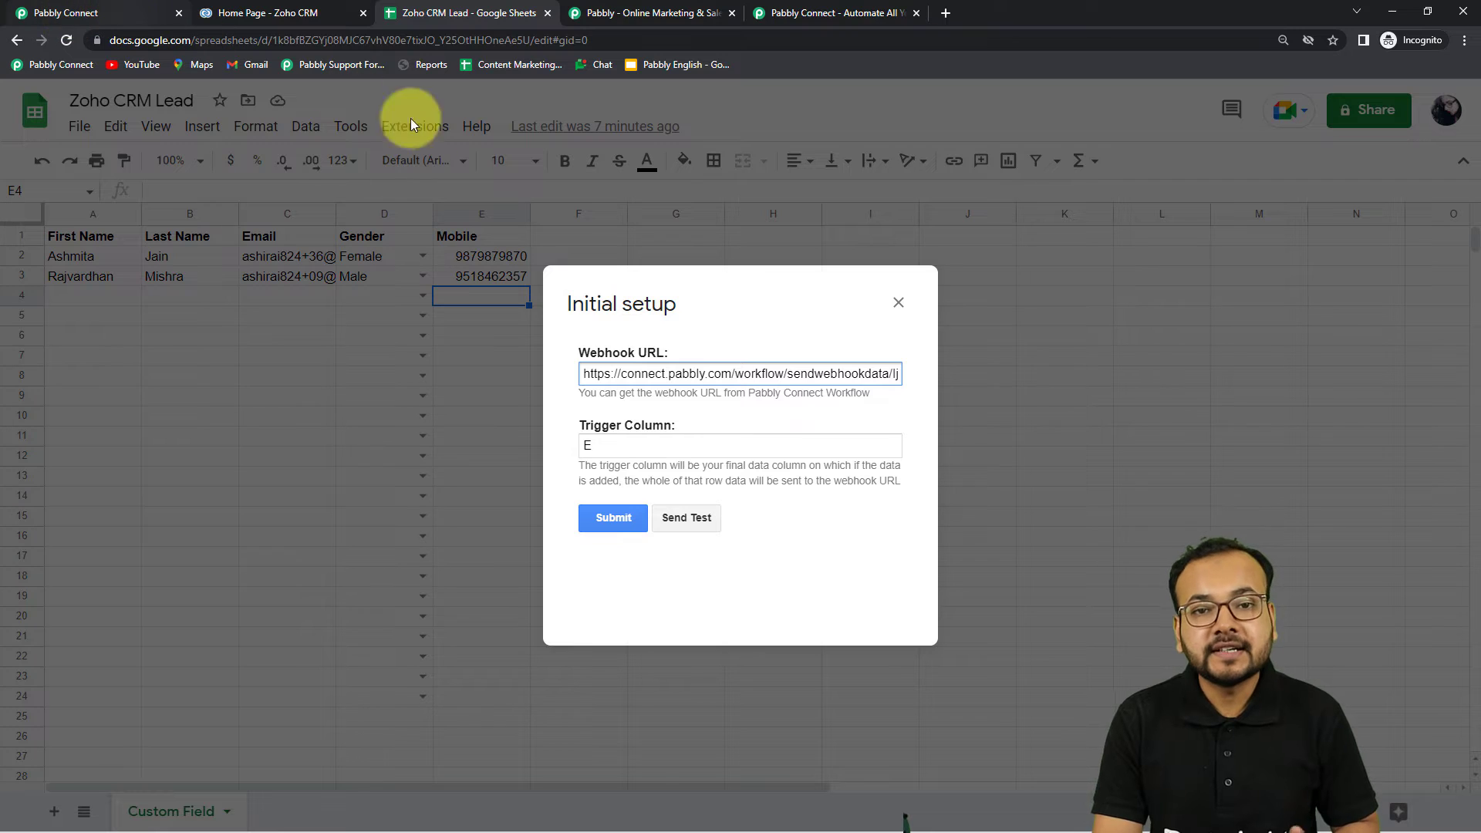
left_click(689, 523)
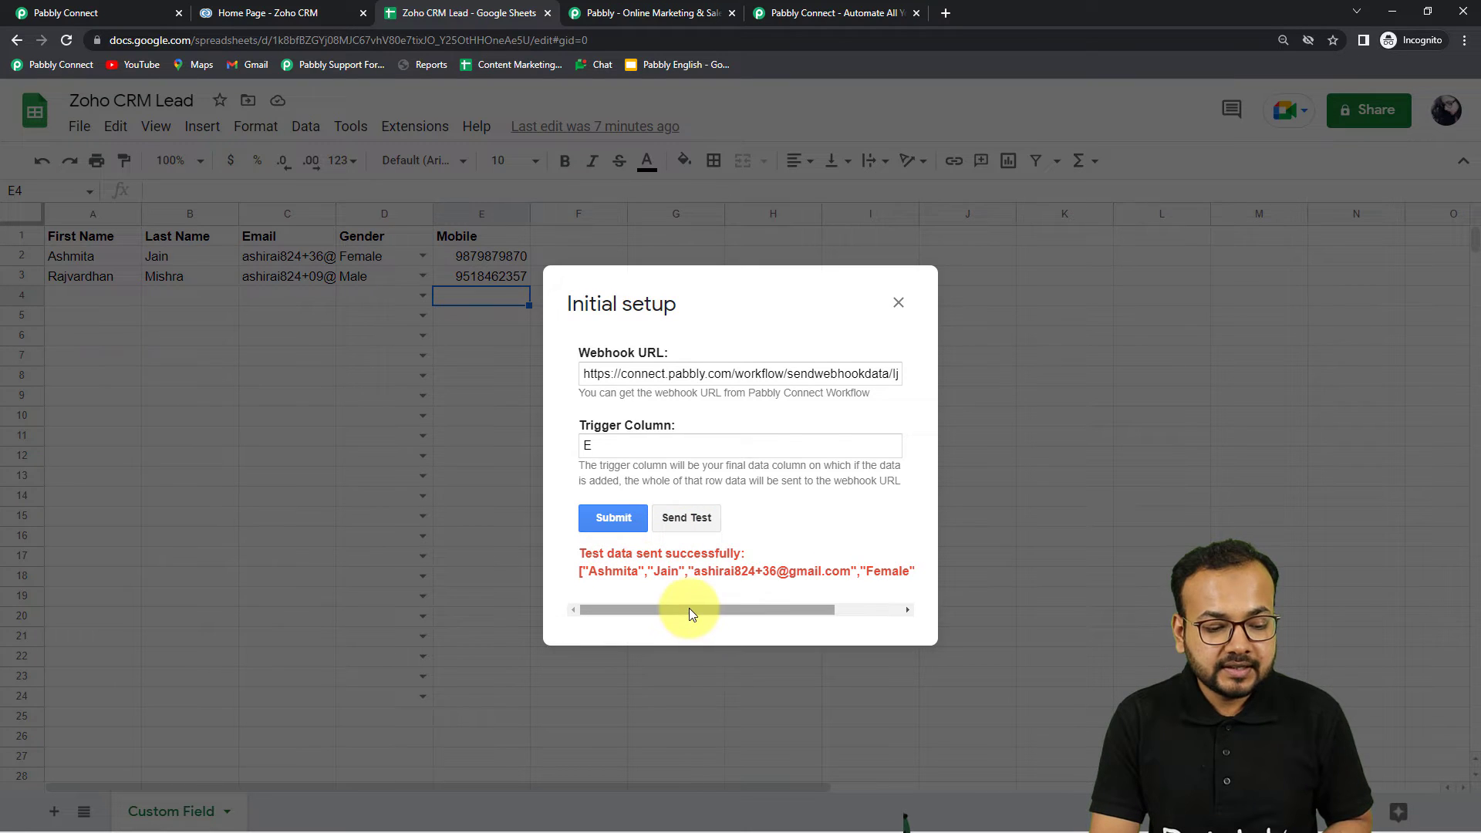
left_click_drag(689, 611, 760, 615)
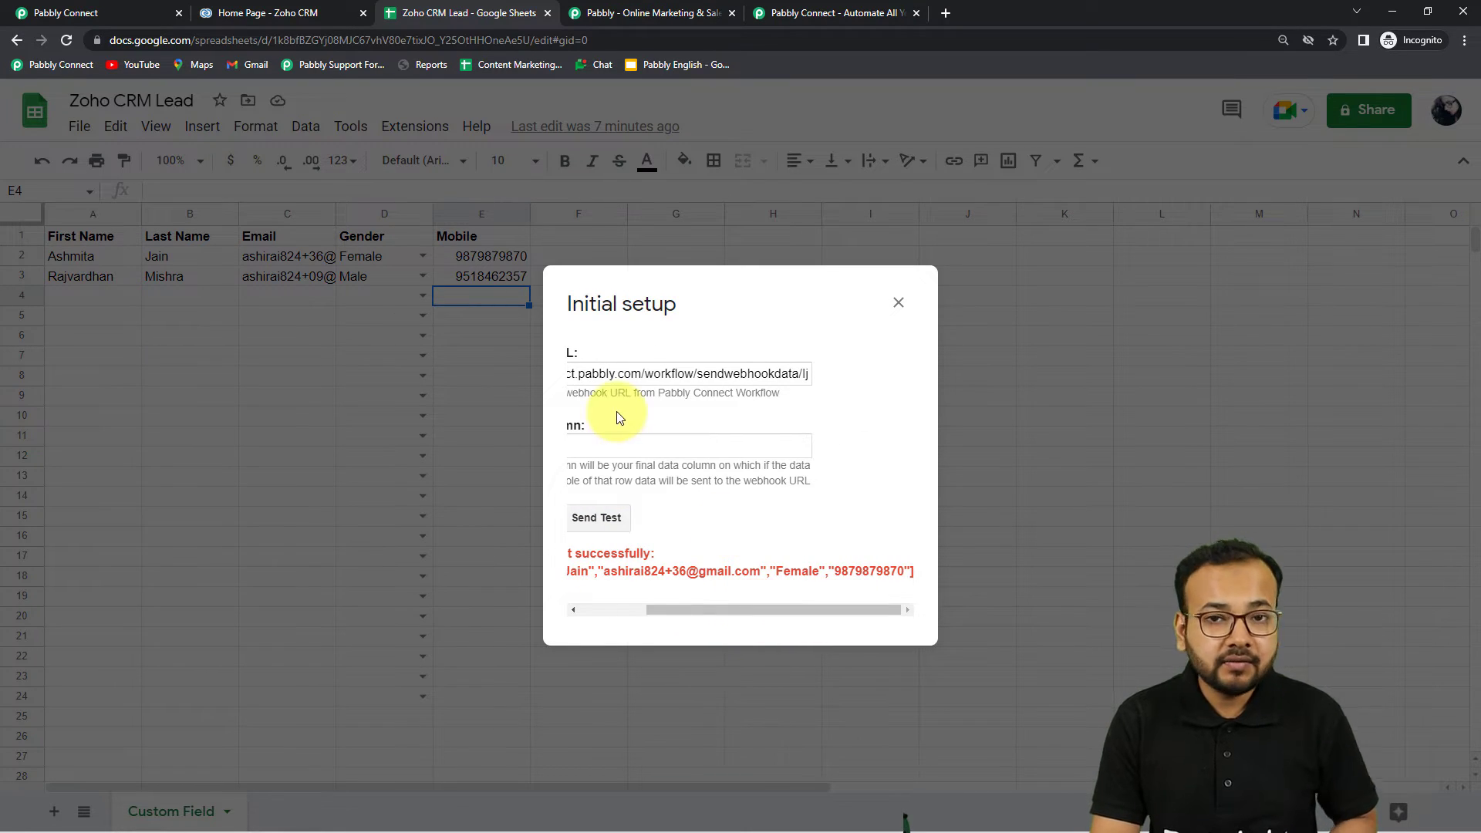
left_click(133, 11)
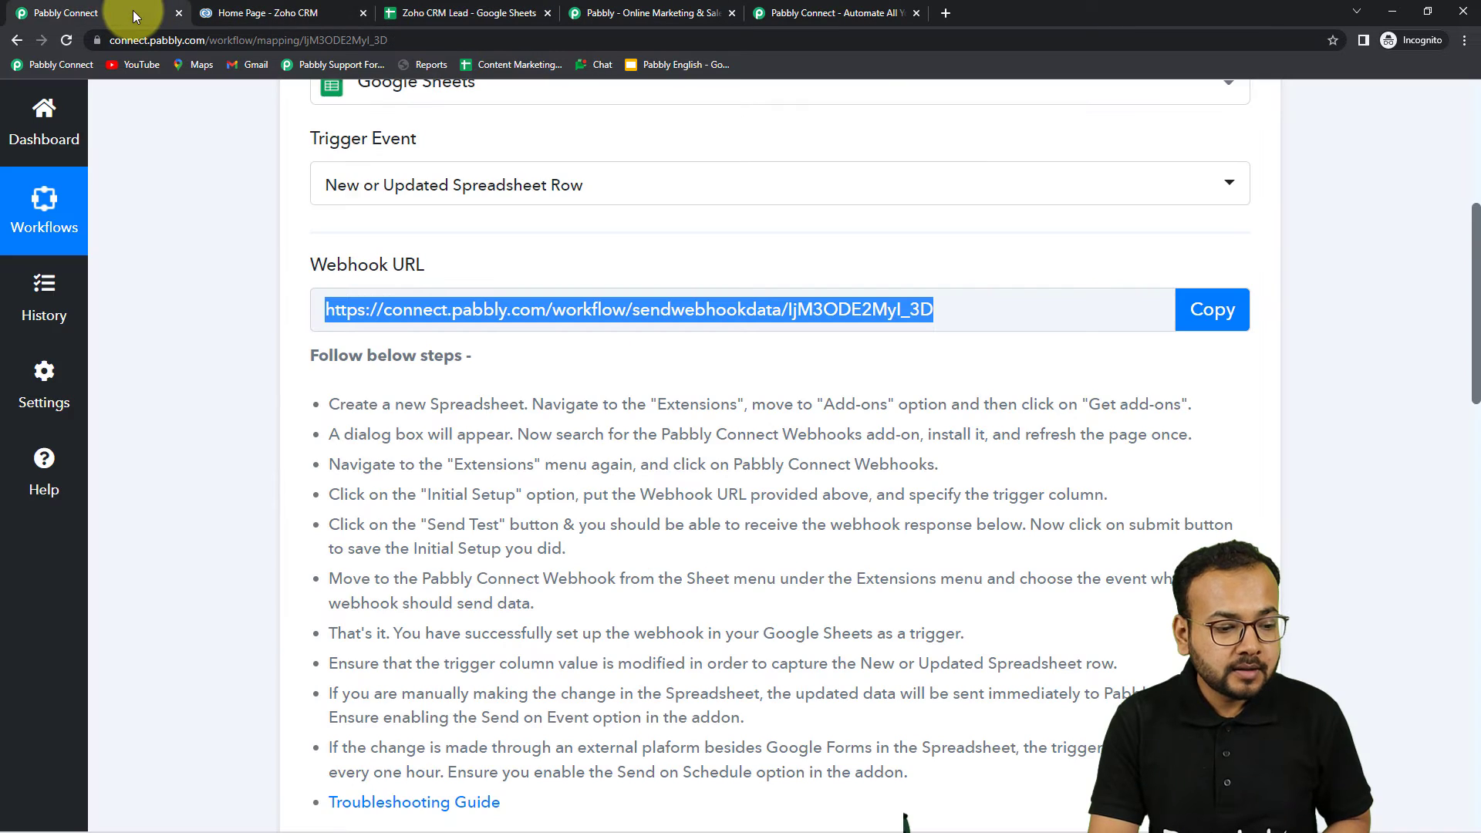
scroll(256, 307, "down", 11)
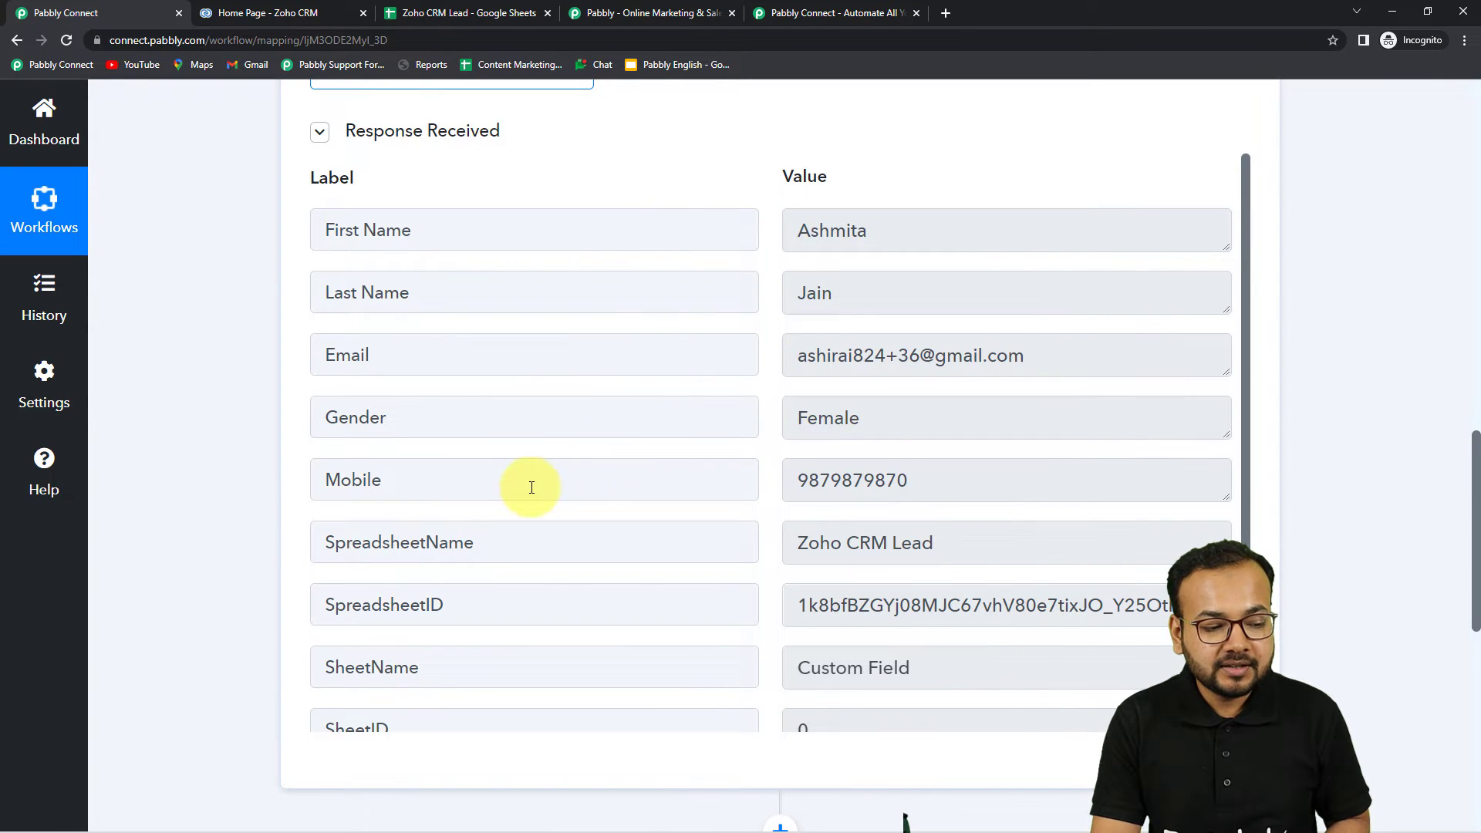
scroll(695, 540, "down", 2)
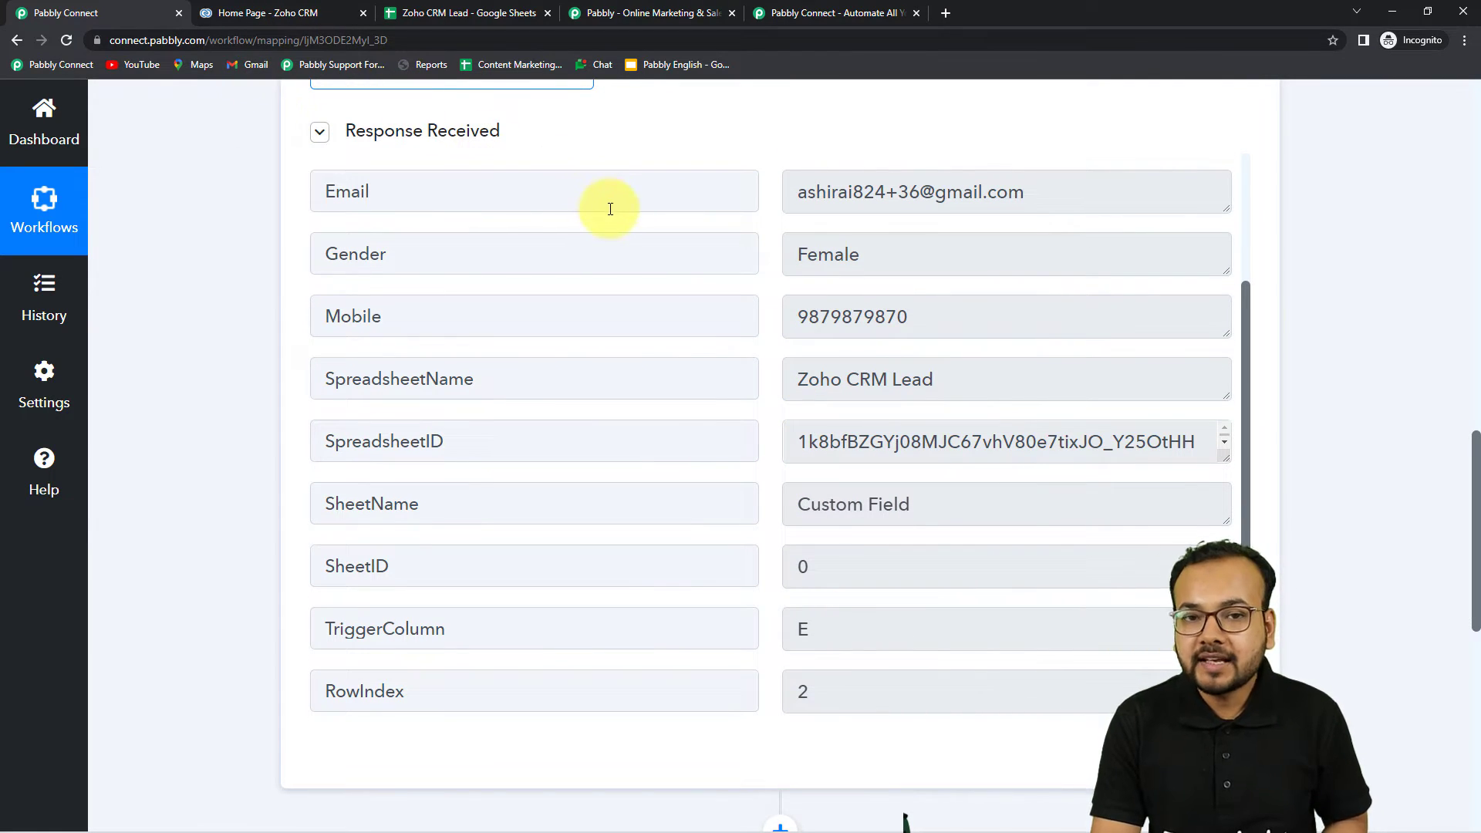
Submit the webhook initial setup in the spreadsheet and check the Send On Event option of Pabbly Connect Webhooks
left_click(432, 13)
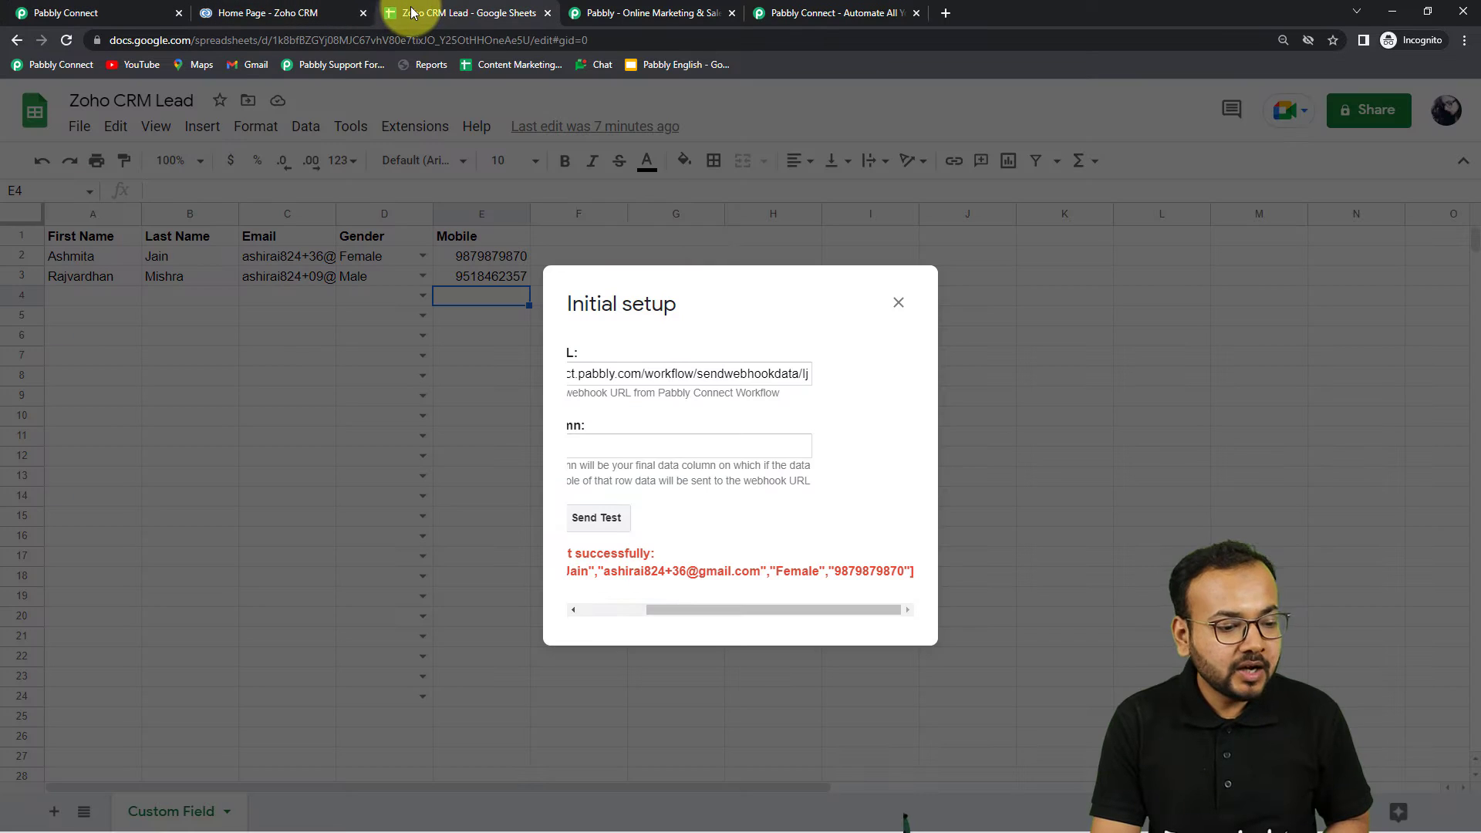
left_click_drag(661, 608, 530, 615)
left_click(613, 518)
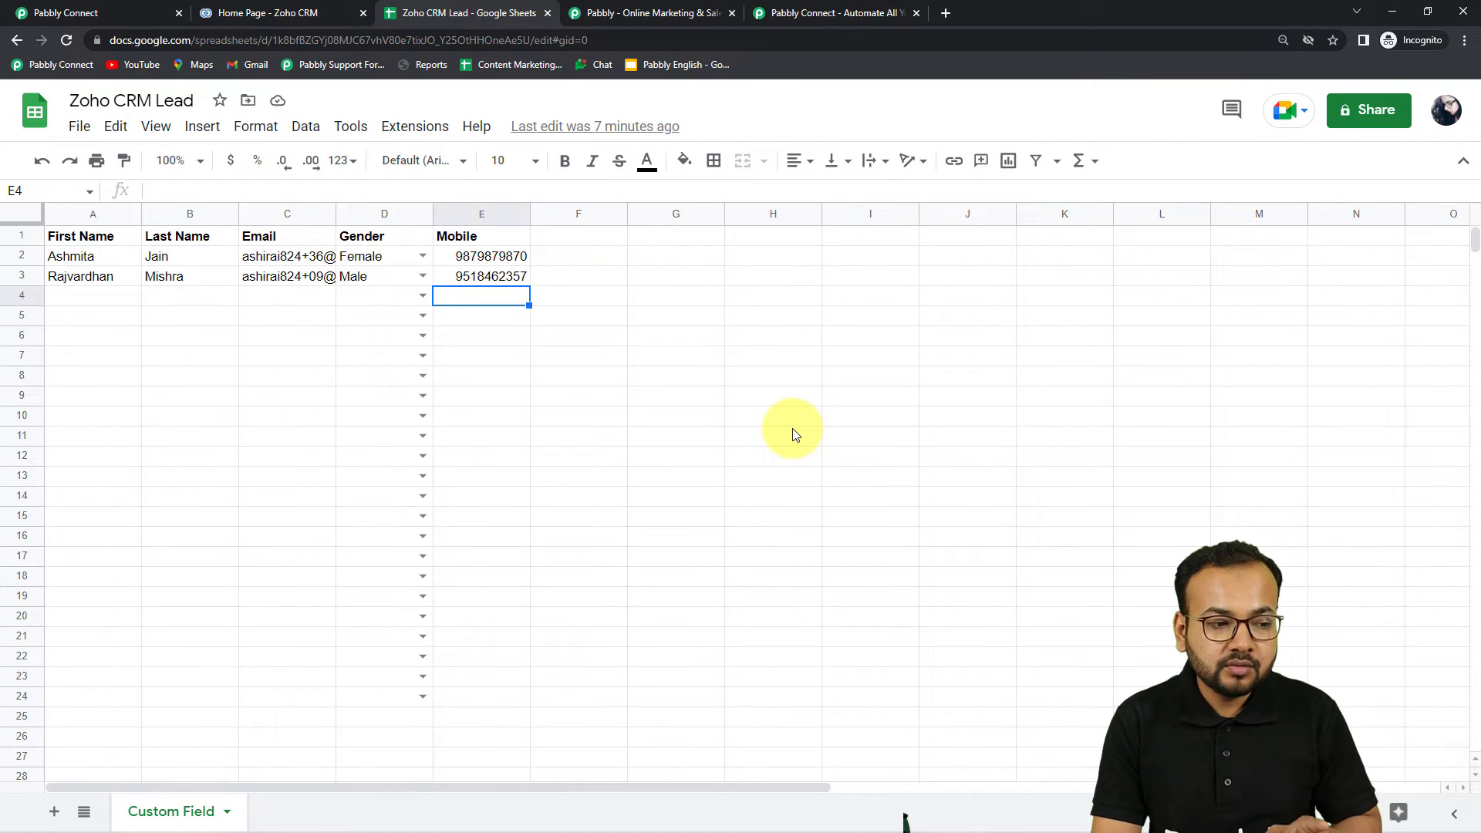
left_click(418, 133)
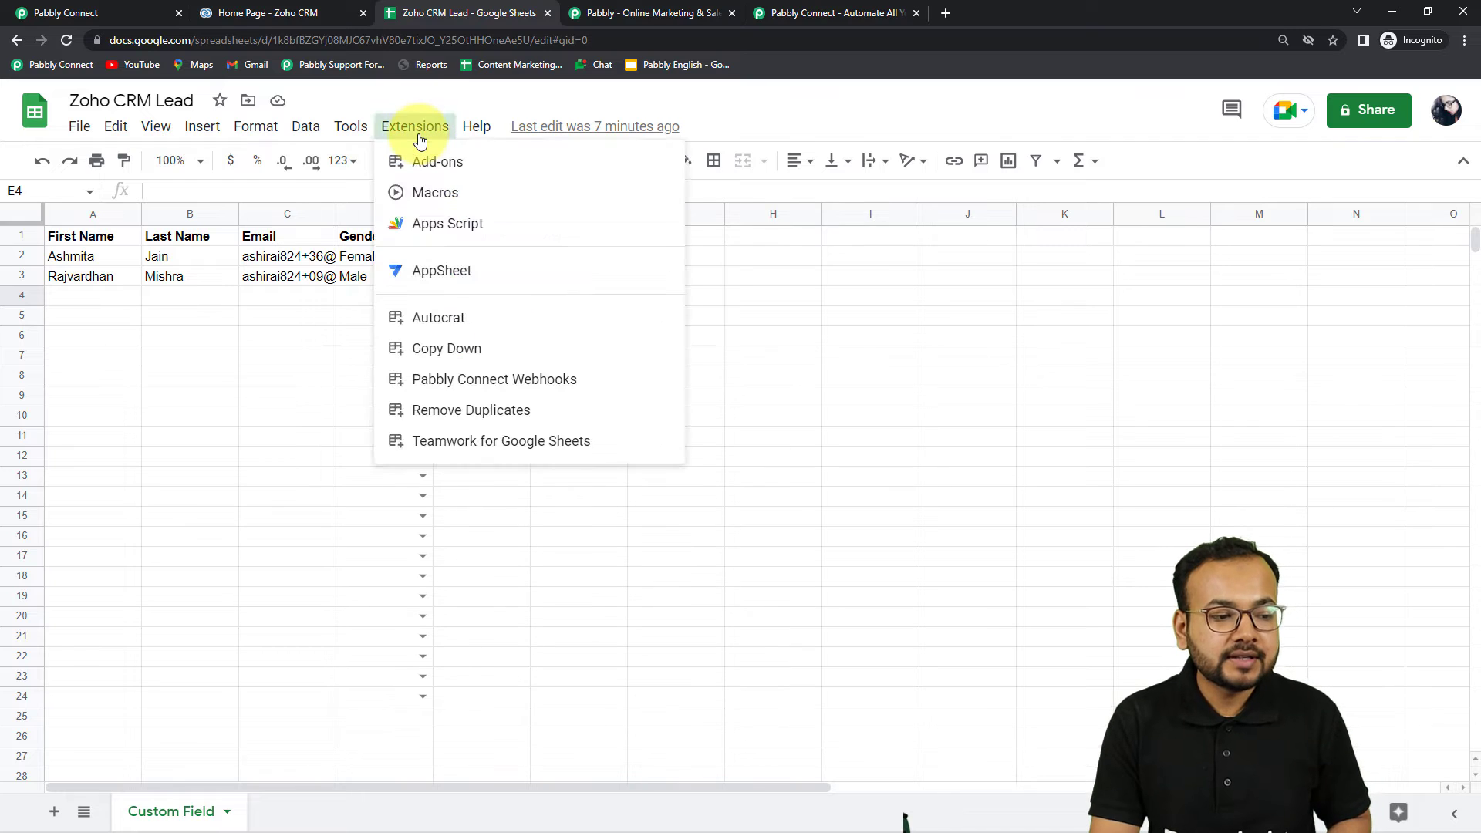
mouse_move(430, 381)
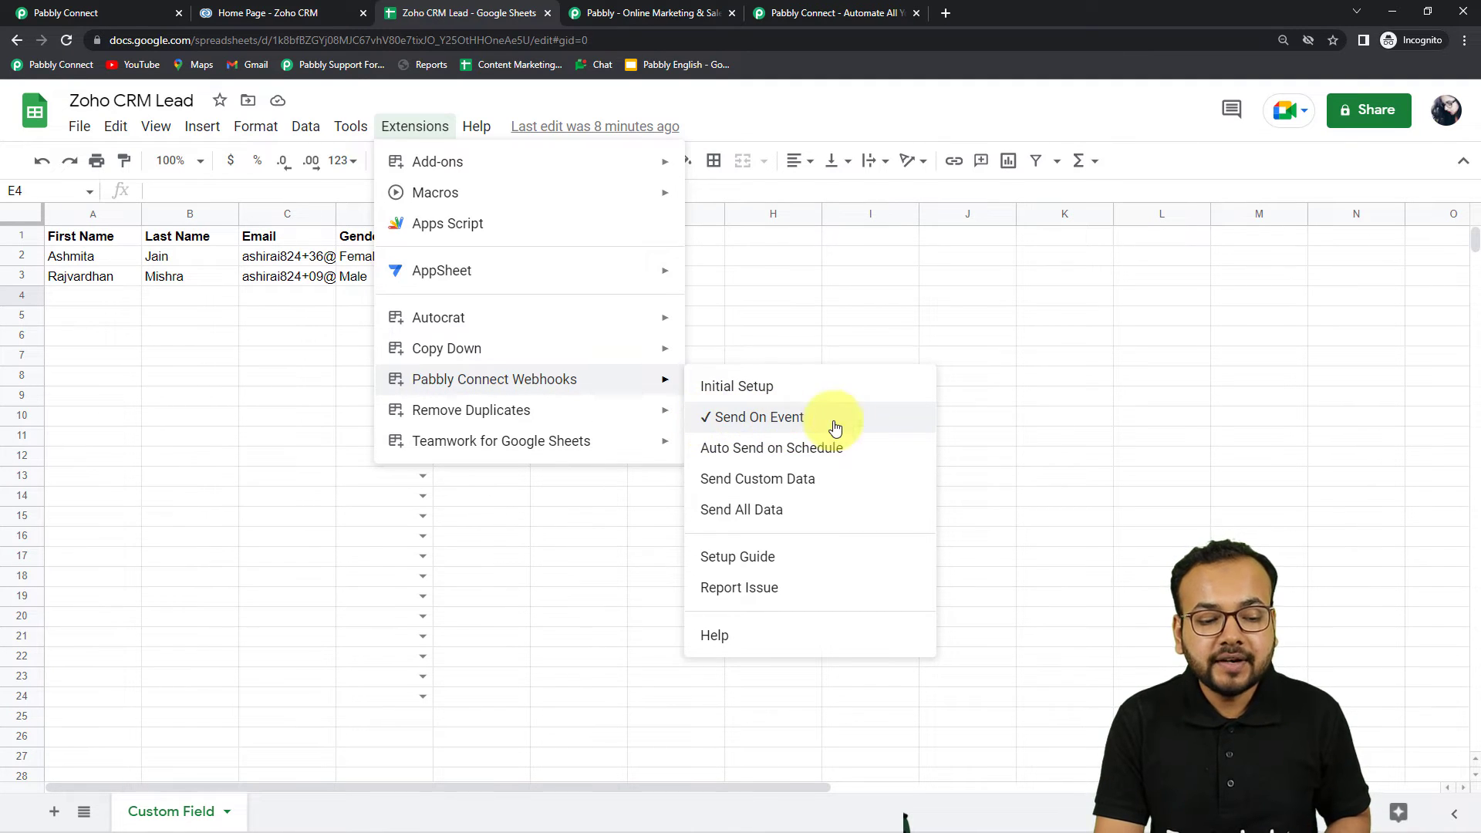
left_click(959, 355)
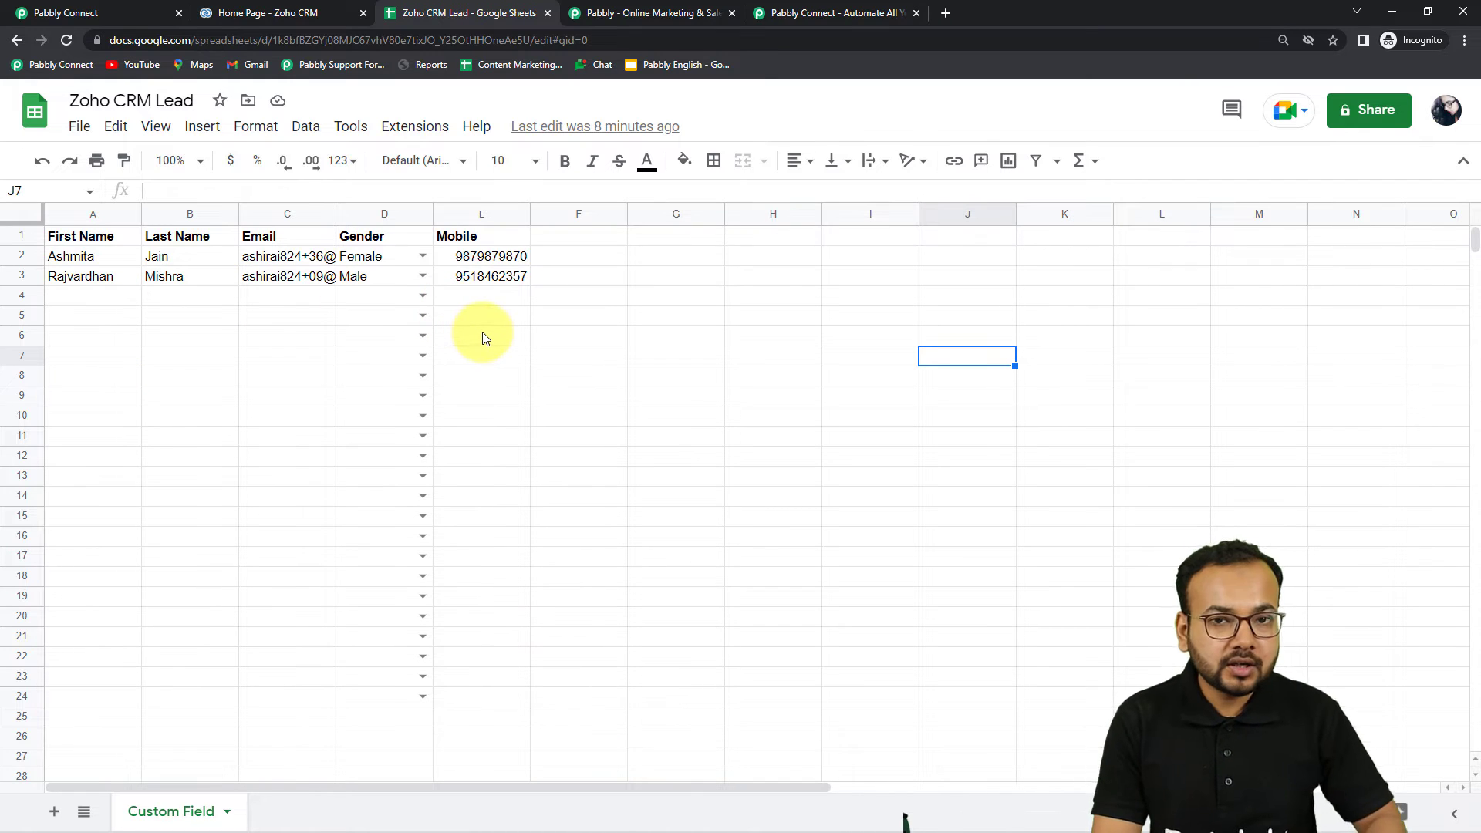
View the workflow's empty action step in Pabbly Connect, and open a new lead form in Zoho CRM's Leads module
left_click(38, 11)
scroll(290, 381, "down", 7)
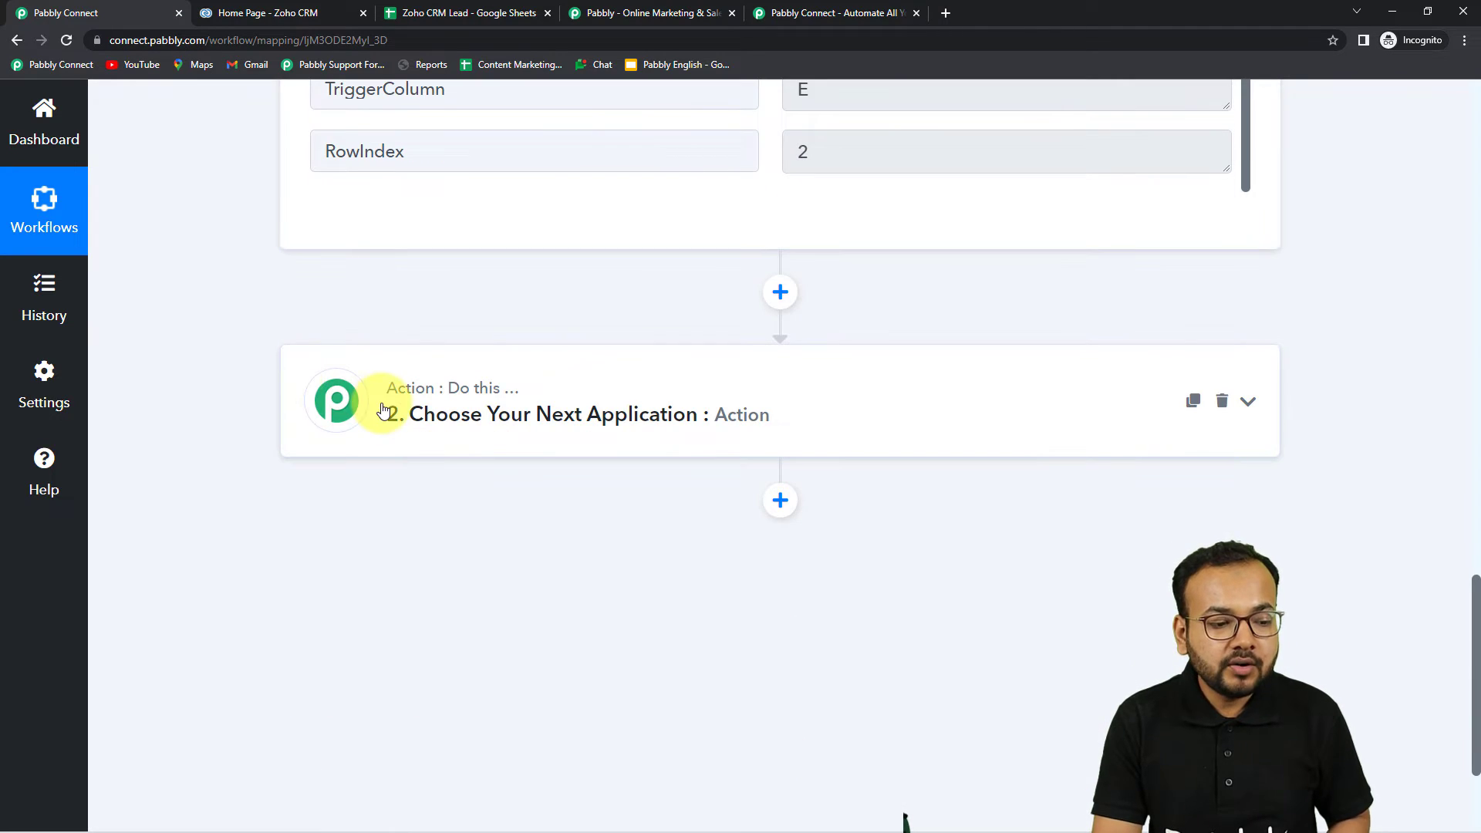
scroll(608, 340, "up", 3)
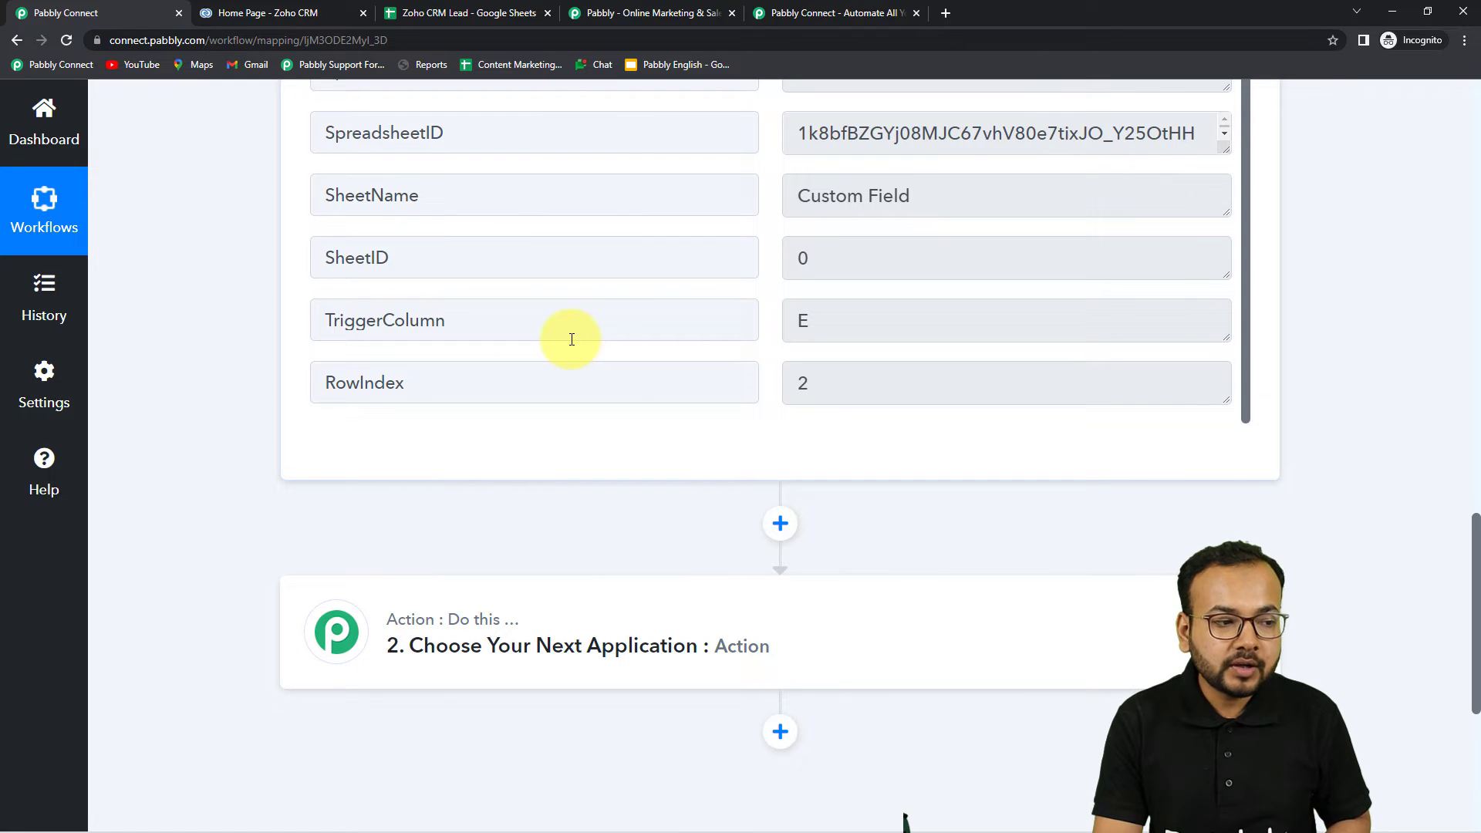
left_click(289, 12)
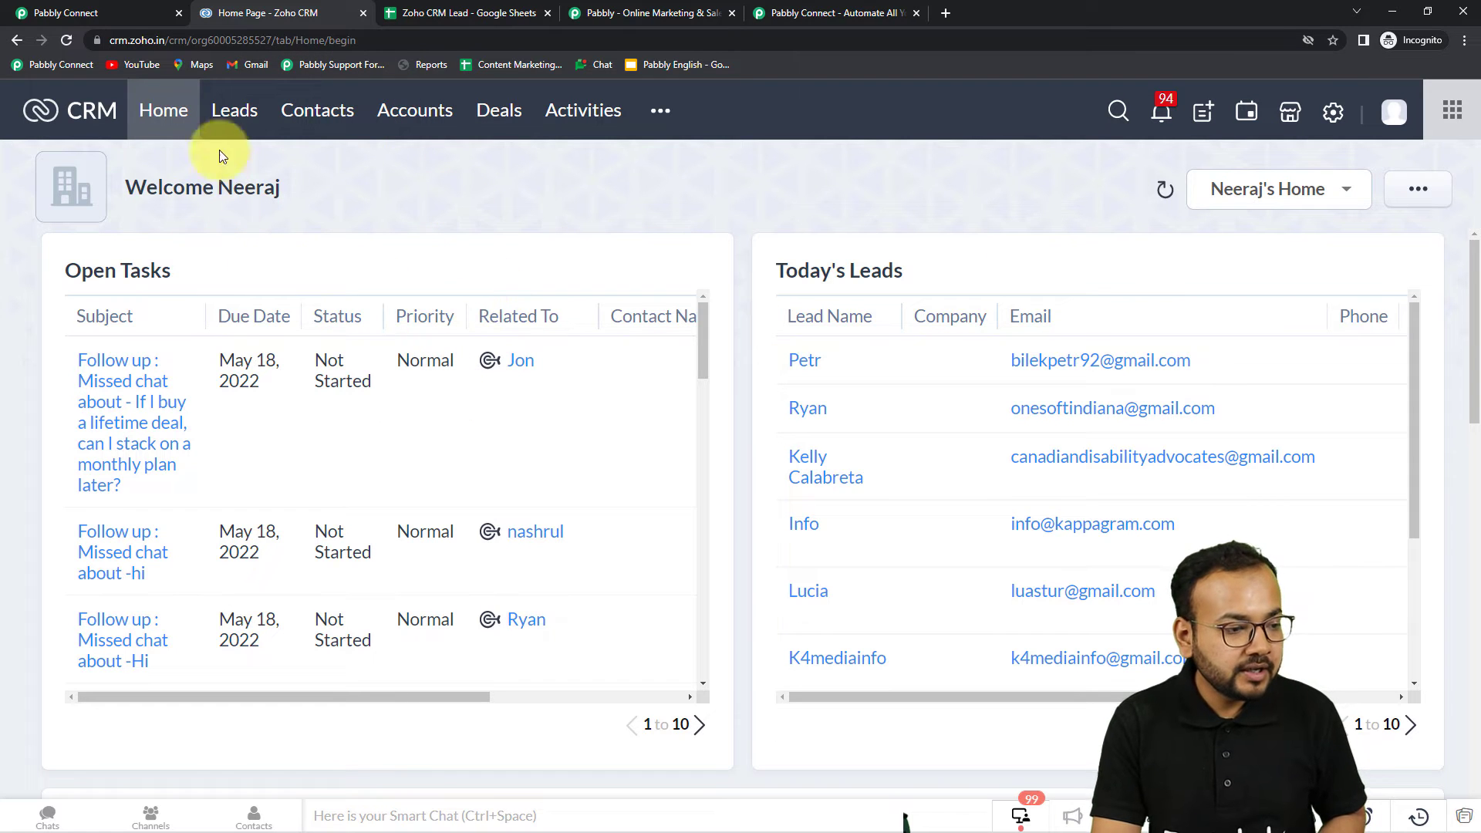
left_click(238, 119)
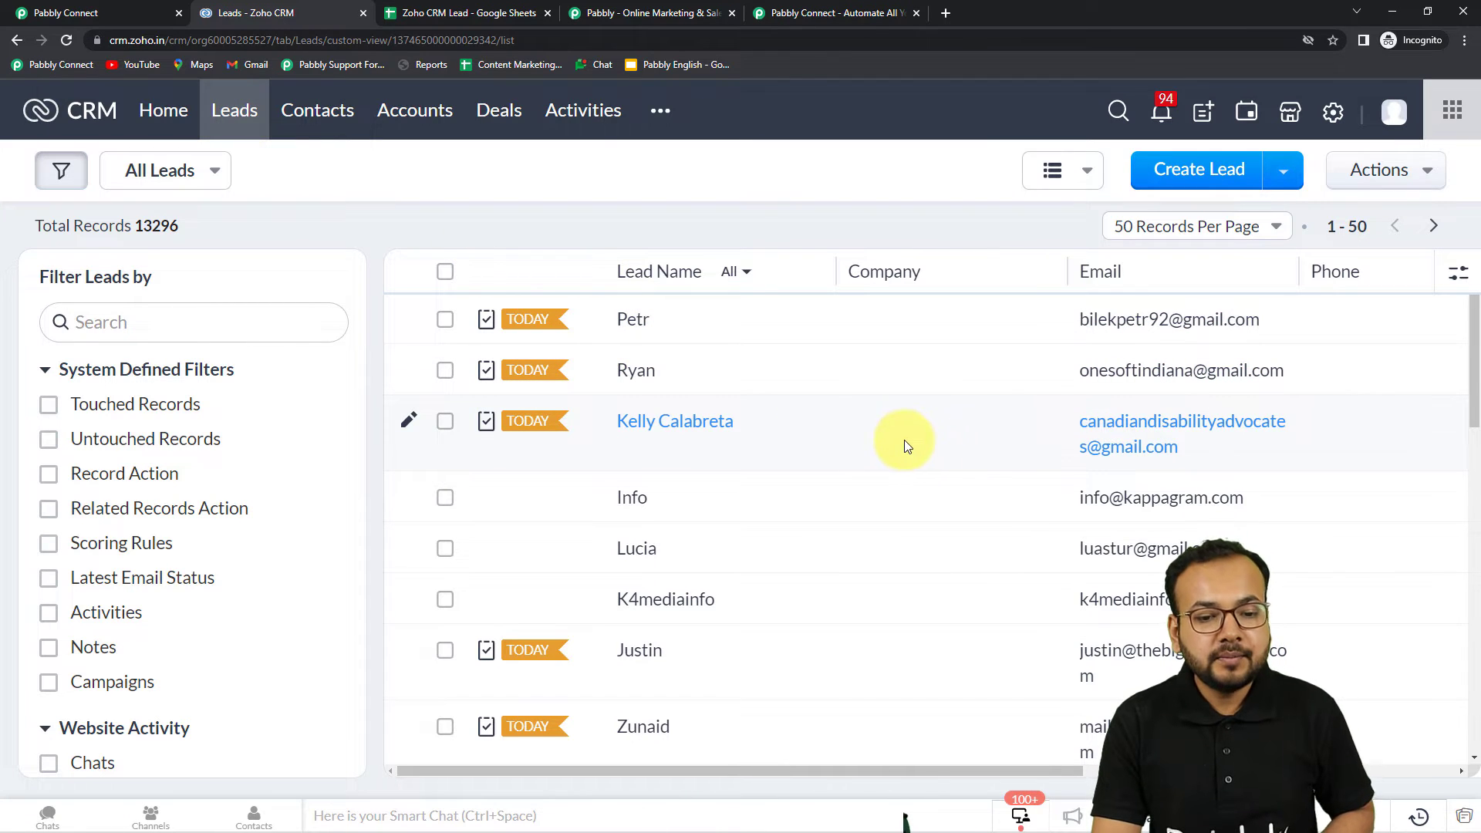
left_click(1171, 171)
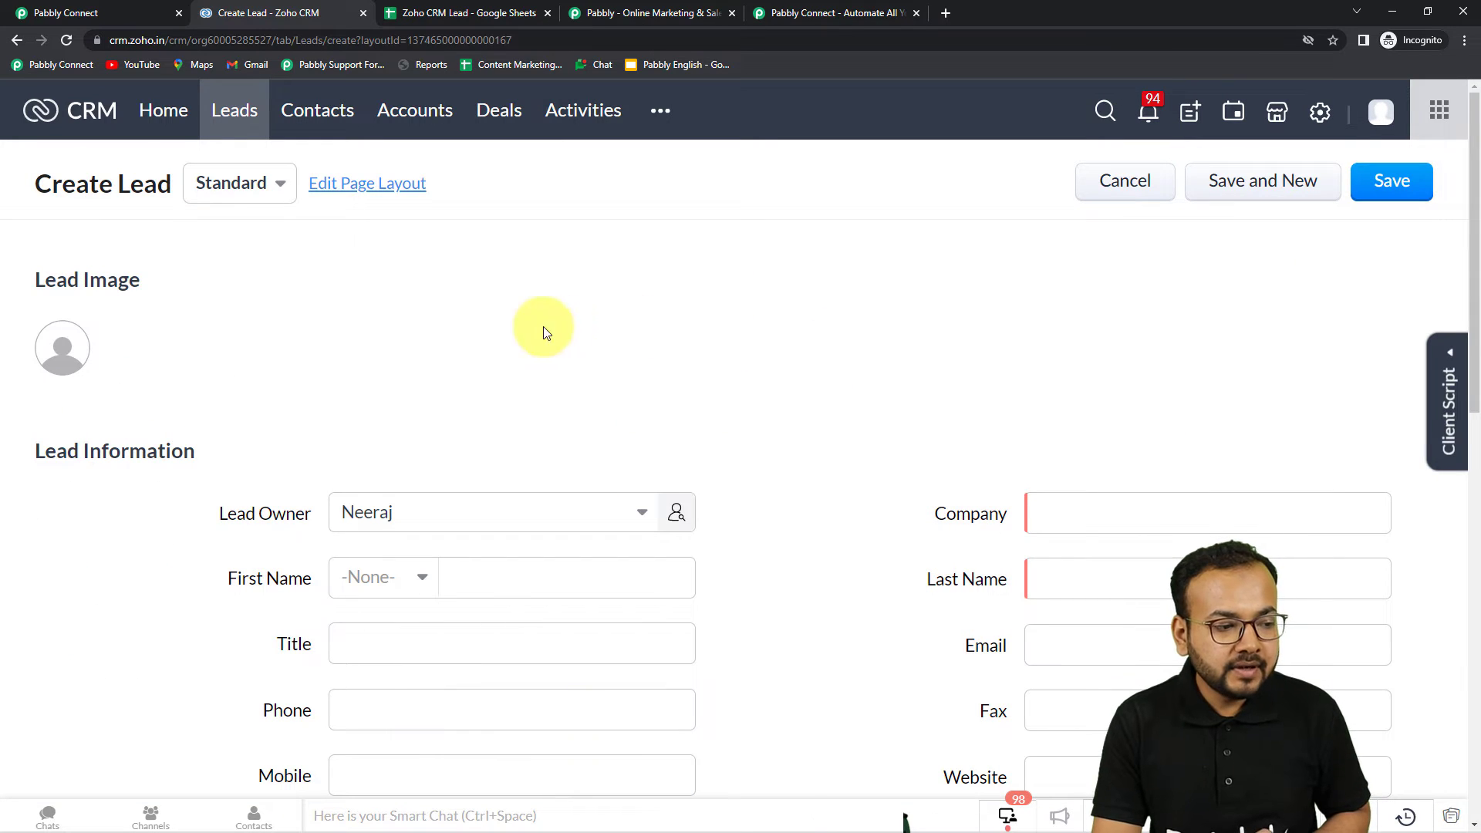
Examine the layouts available for the new lead and the fields offered by the Standard layout
left_click(243, 184)
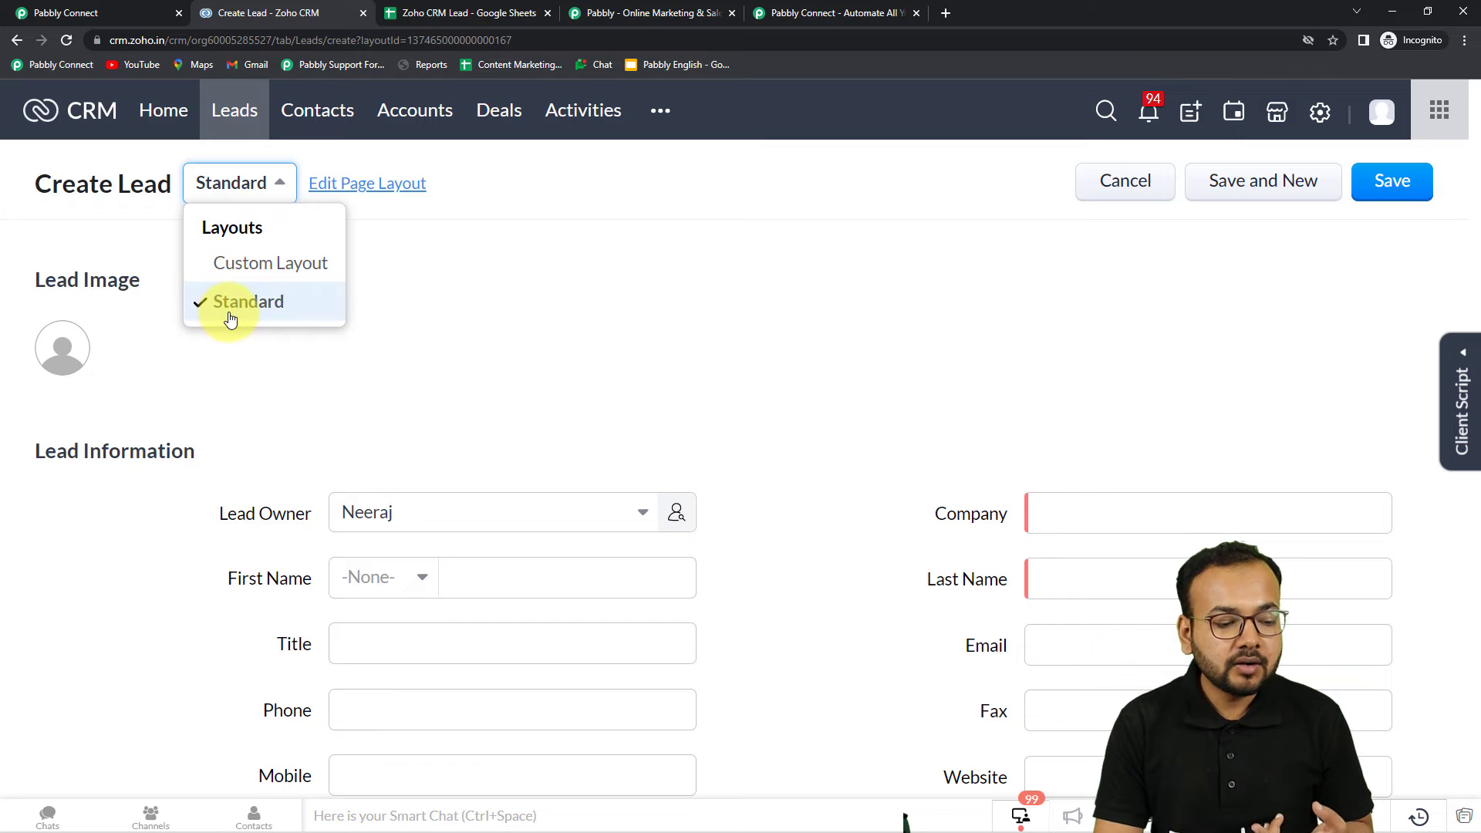
scroll(538, 366, "down", 4)
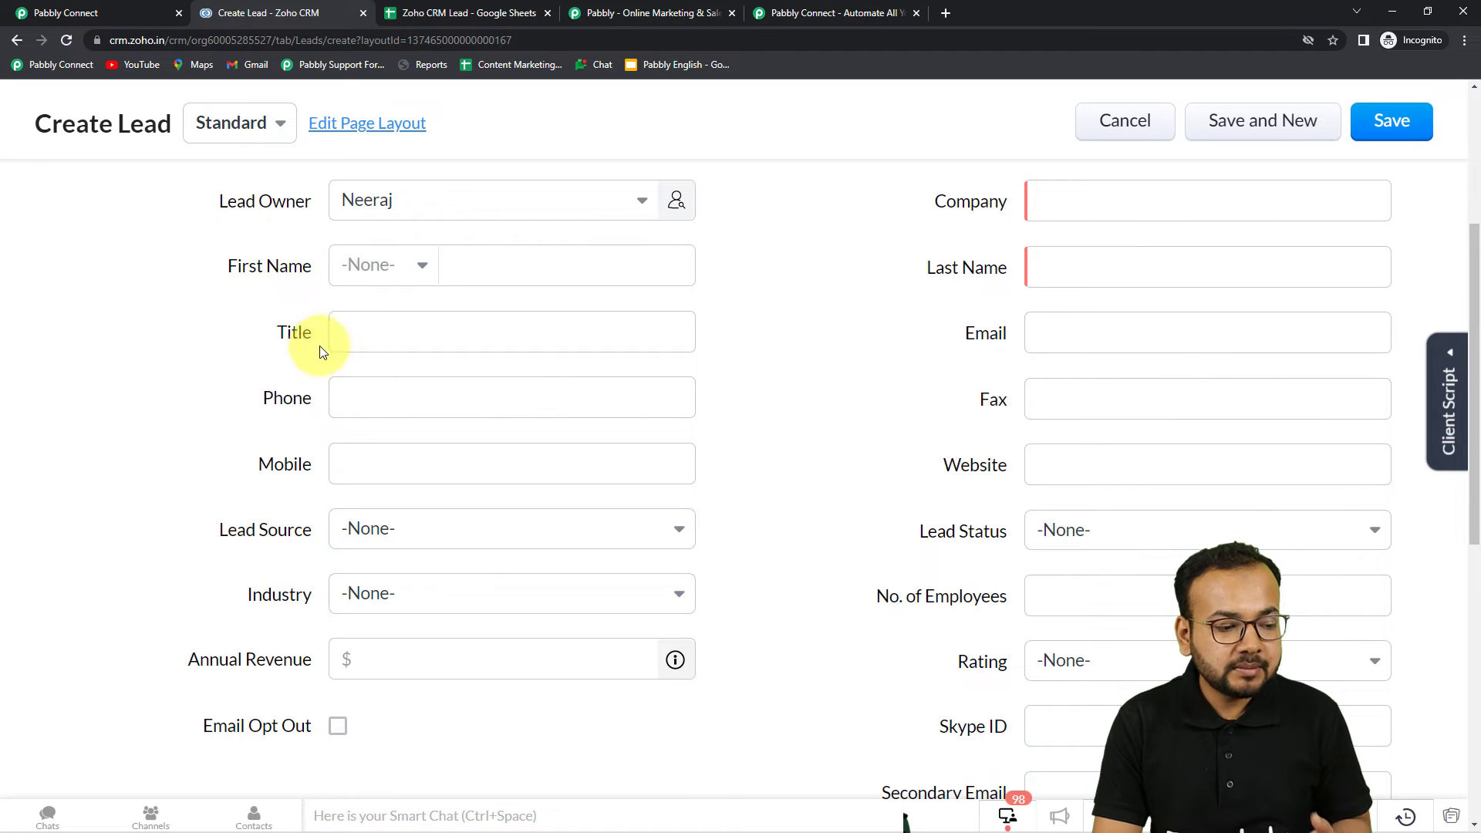
scroll(282, 411, "down", 2)
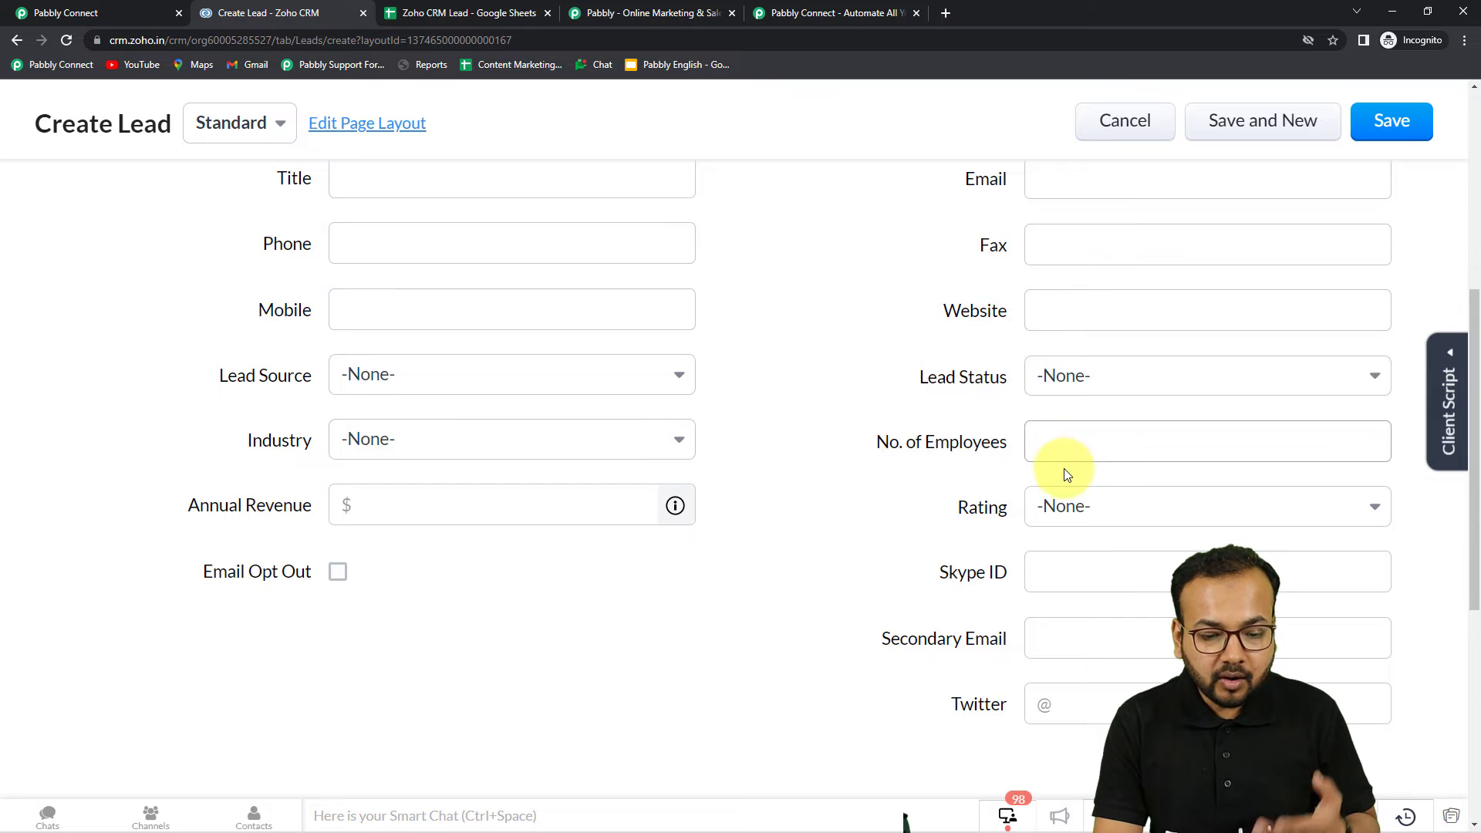
scroll(1057, 482, "down", 6)
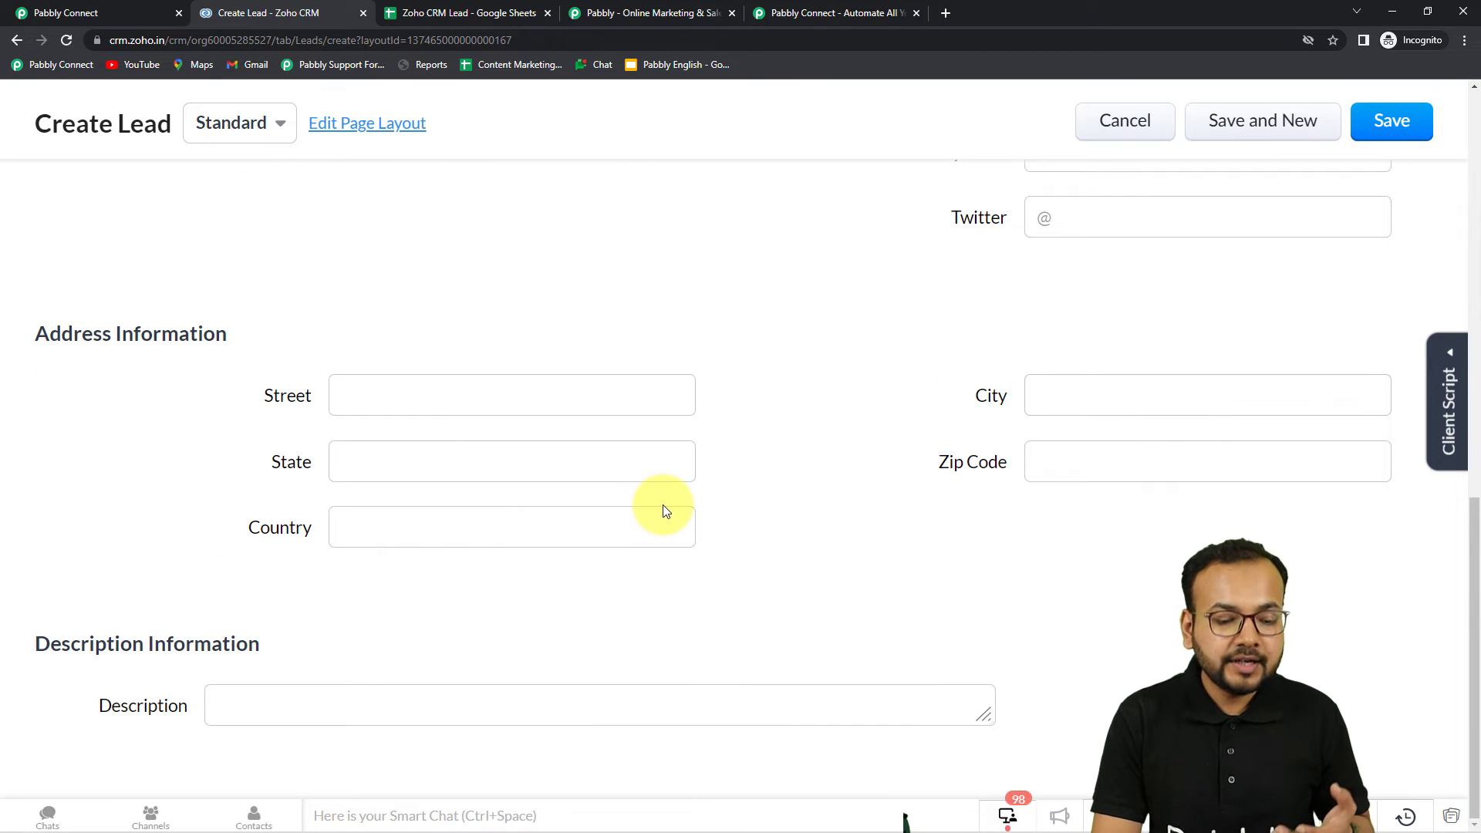
scroll(665, 510, "up", 9)
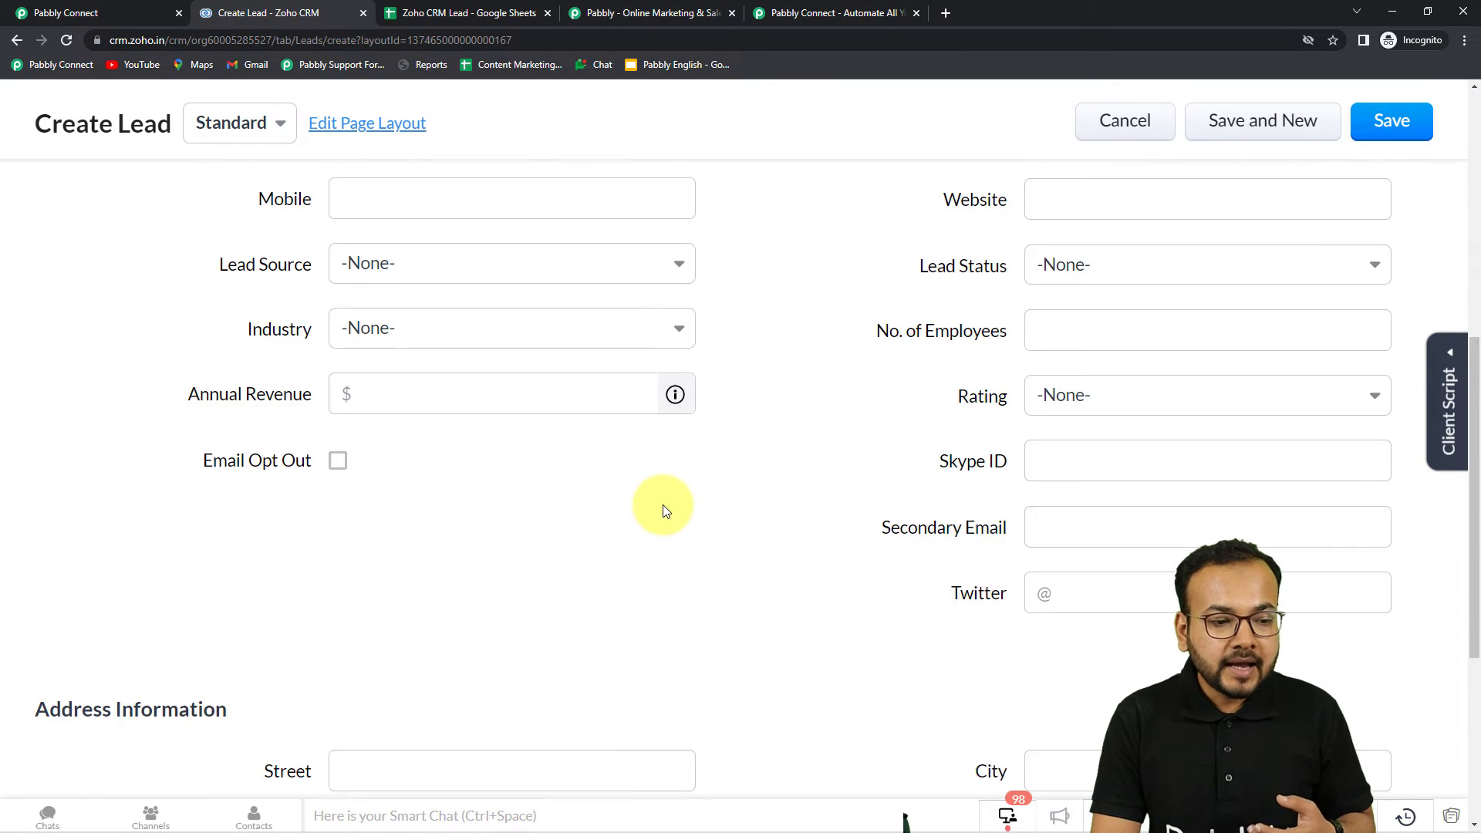
Go through the Standard layout's lead fields again and check which other layouts the new lead form offers
scroll(662, 506, "up", 3)
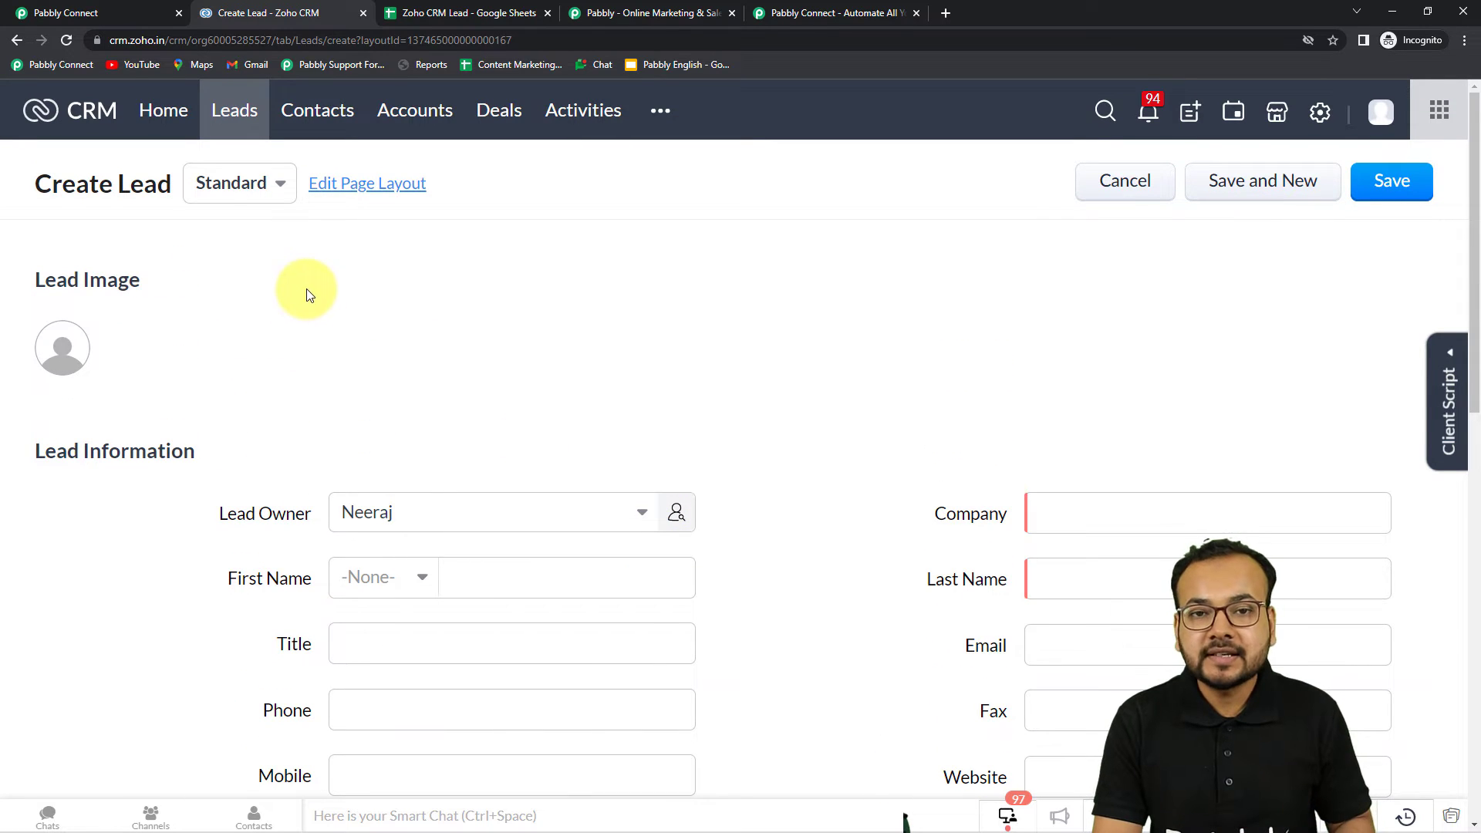
left_click(220, 194)
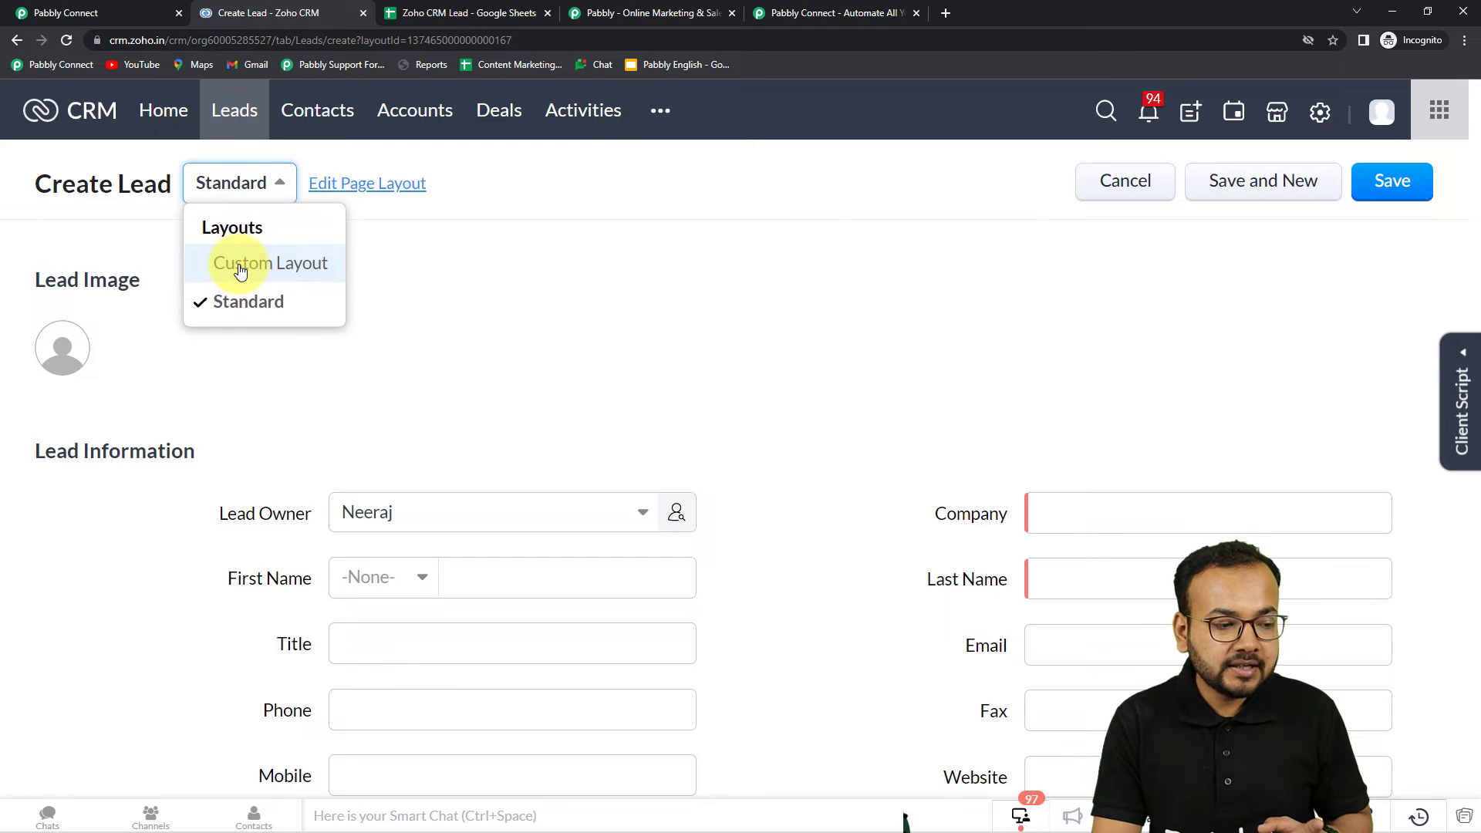
left_click(506, 321)
scroll(506, 321, "down", 2)
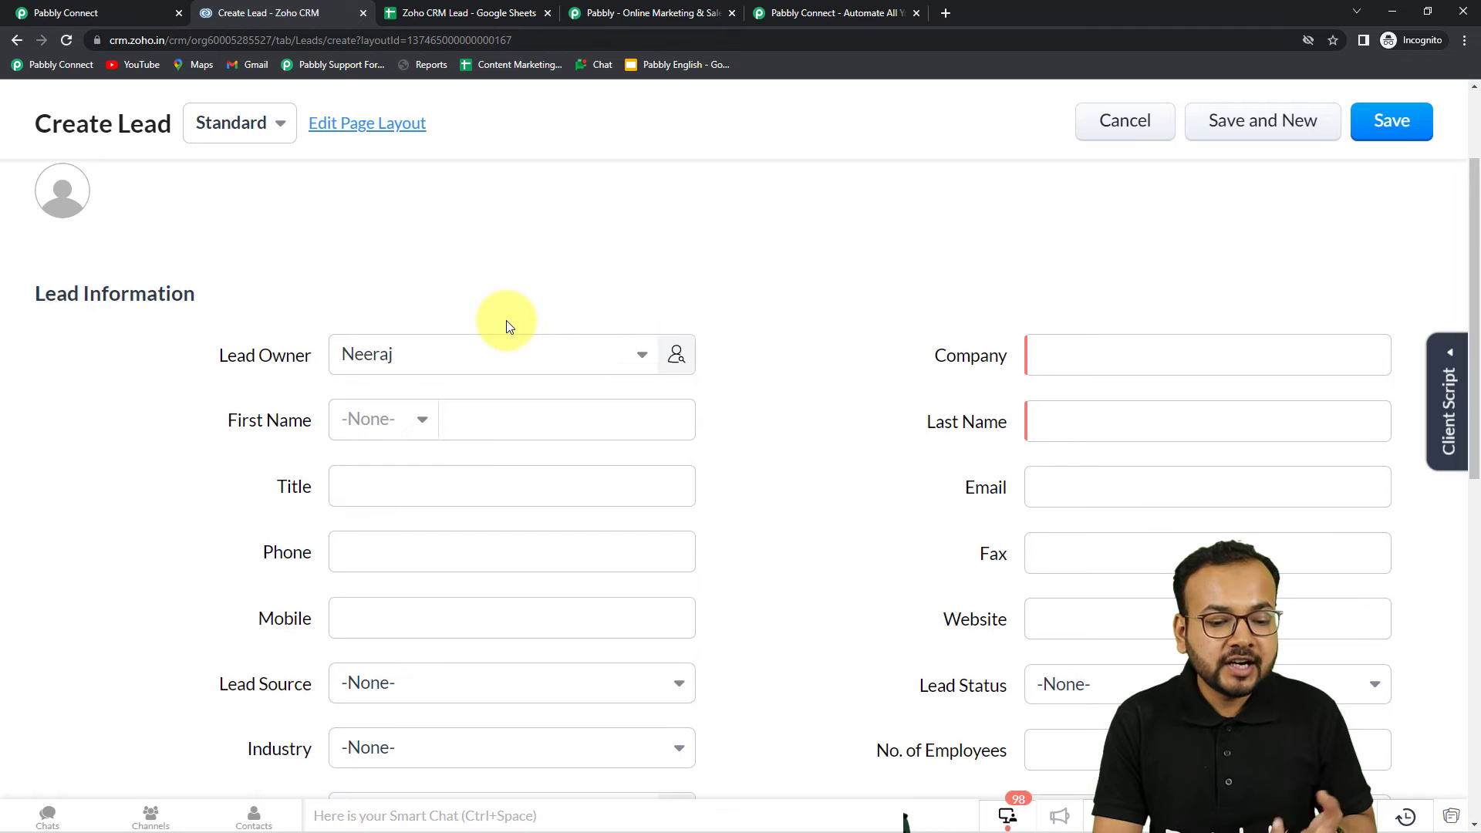
scroll(506, 324, "down", 2)
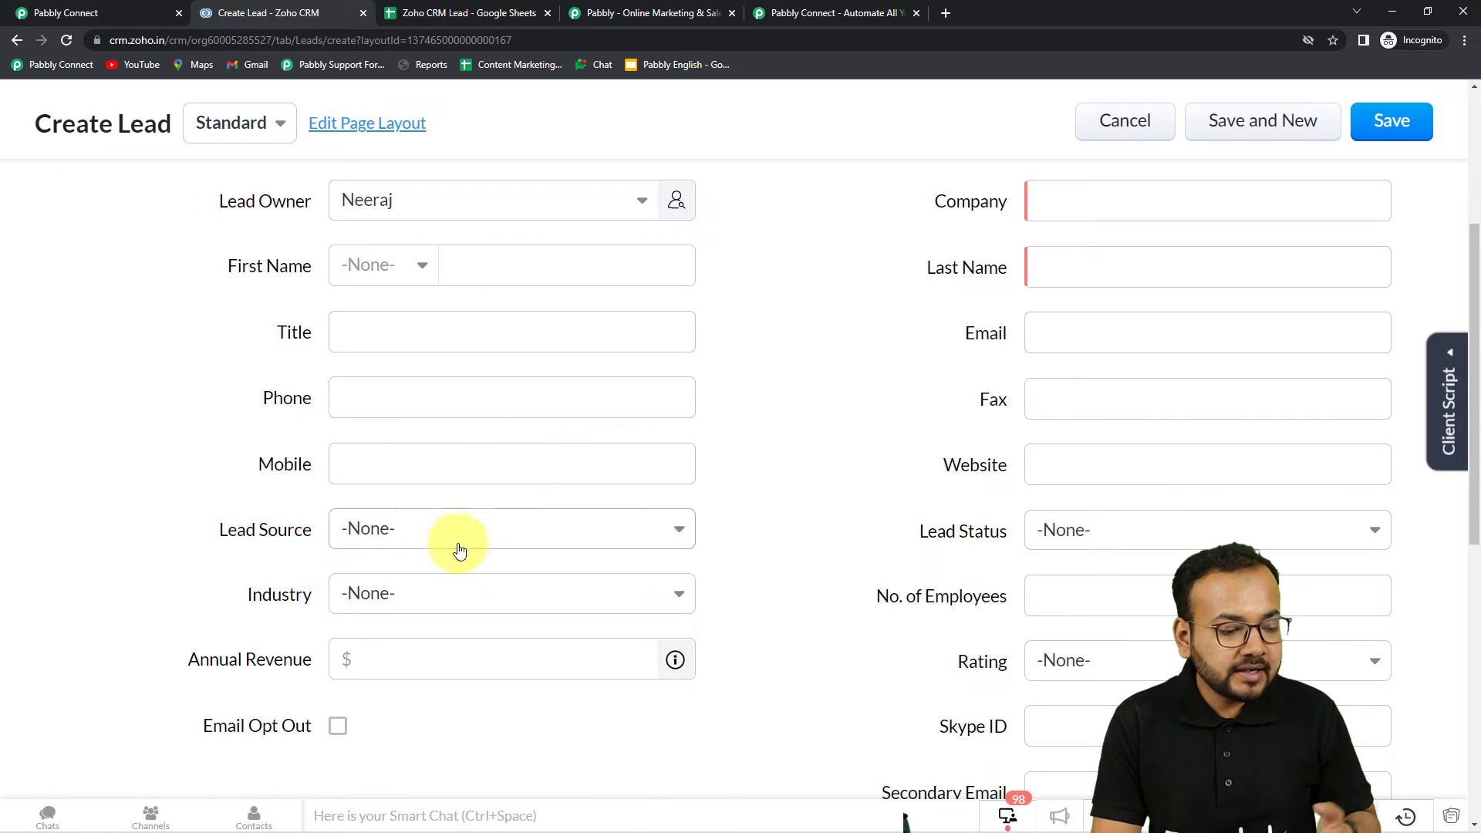
scroll(473, 499, "down", 2)
scroll(469, 511, "up", 4)
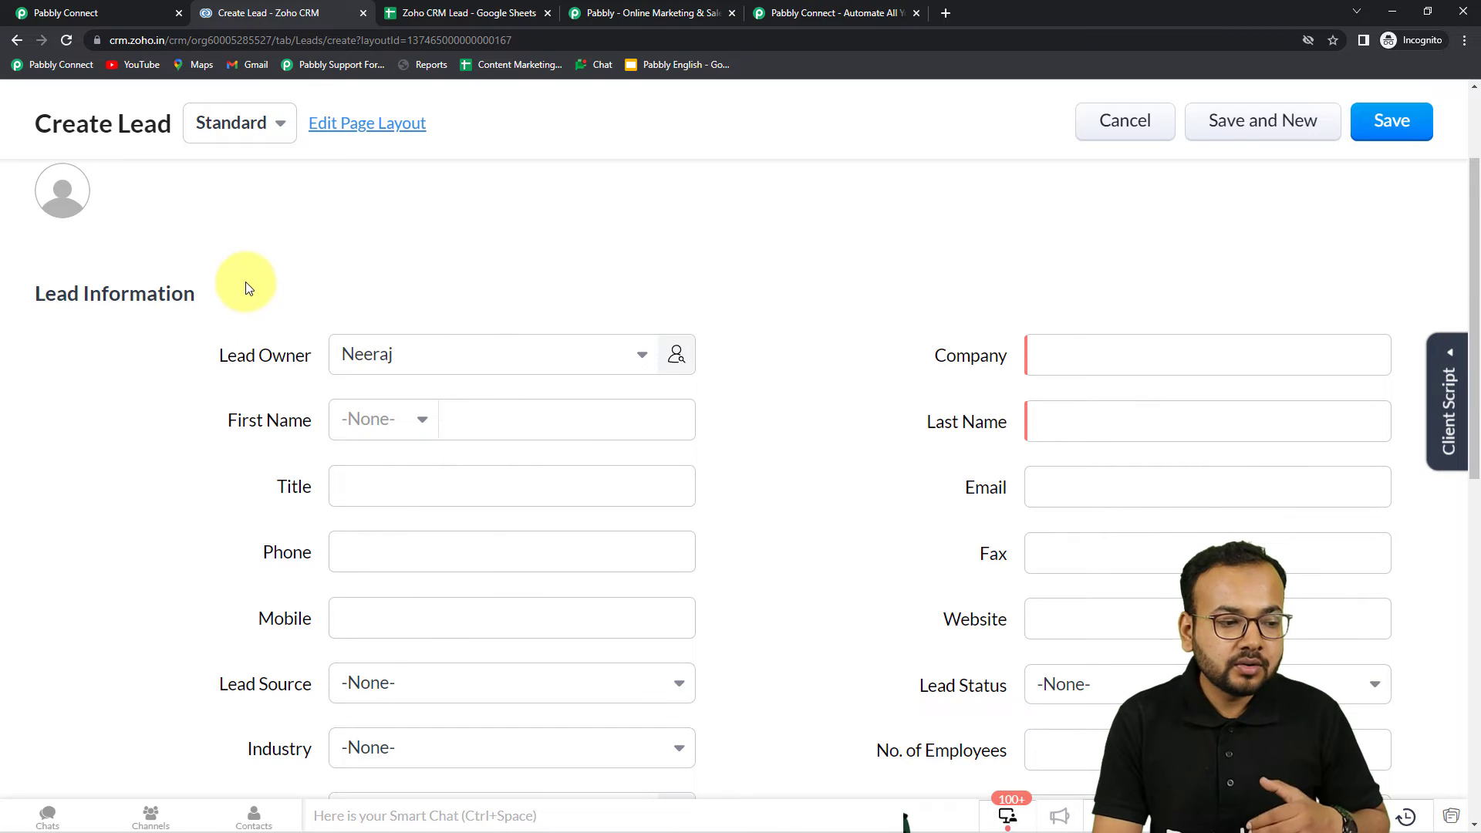
scroll(334, 289, "up", 2)
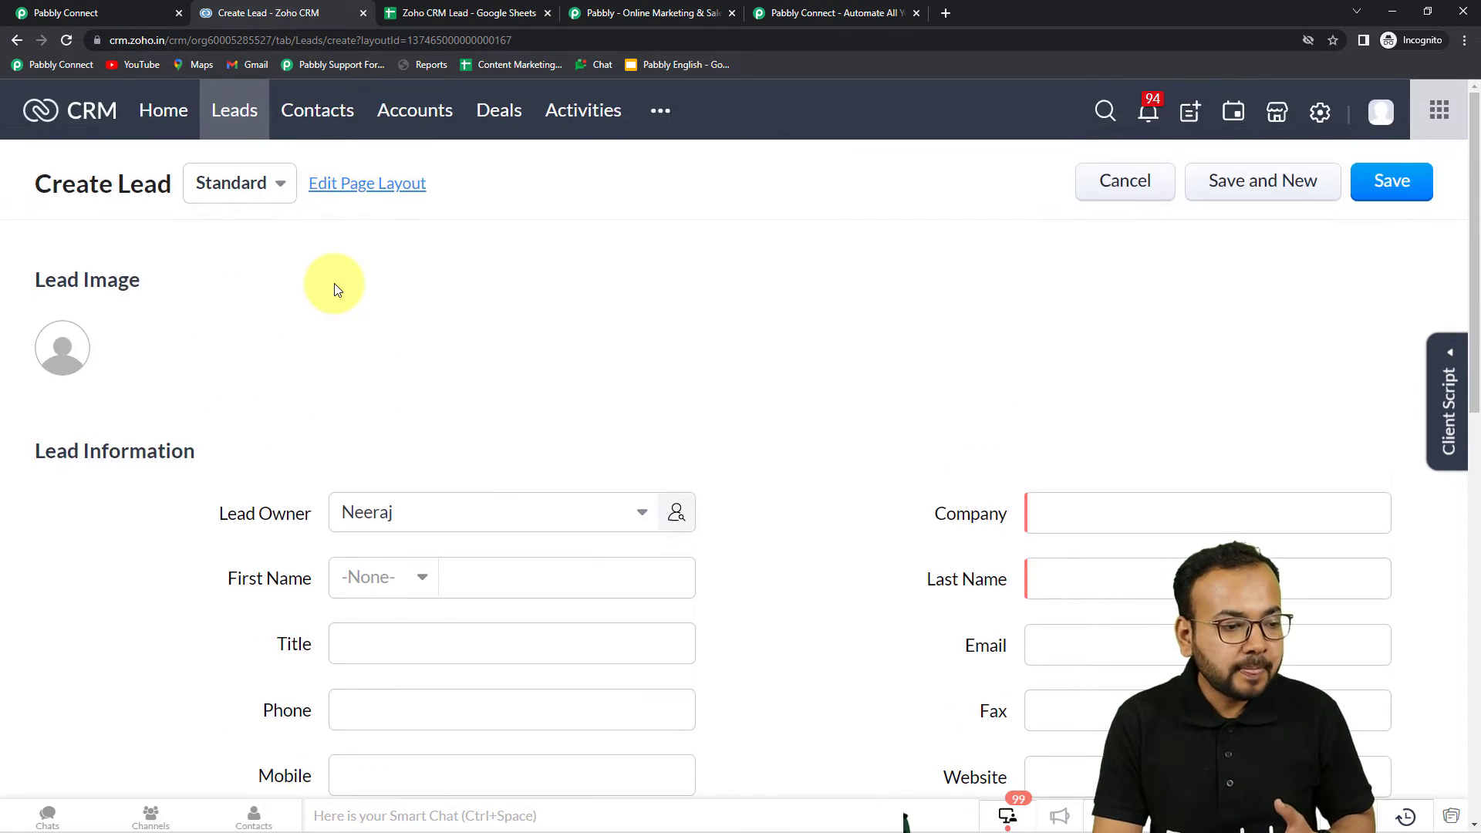
Switch the new lead form to Custom Layout and view its Gender field
left_click(264, 199)
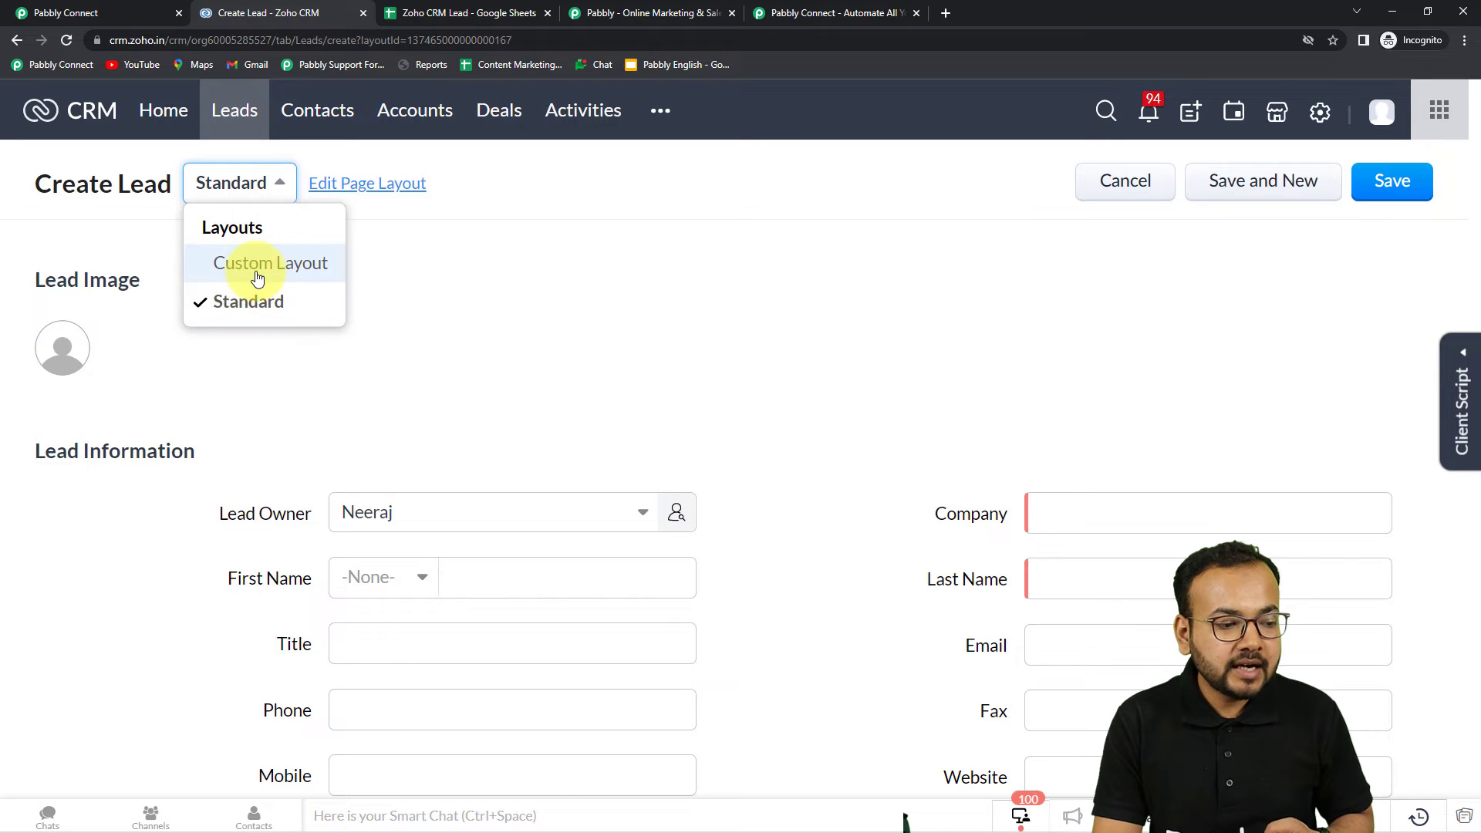
left_click(254, 264)
scroll(491, 291, "down", 6)
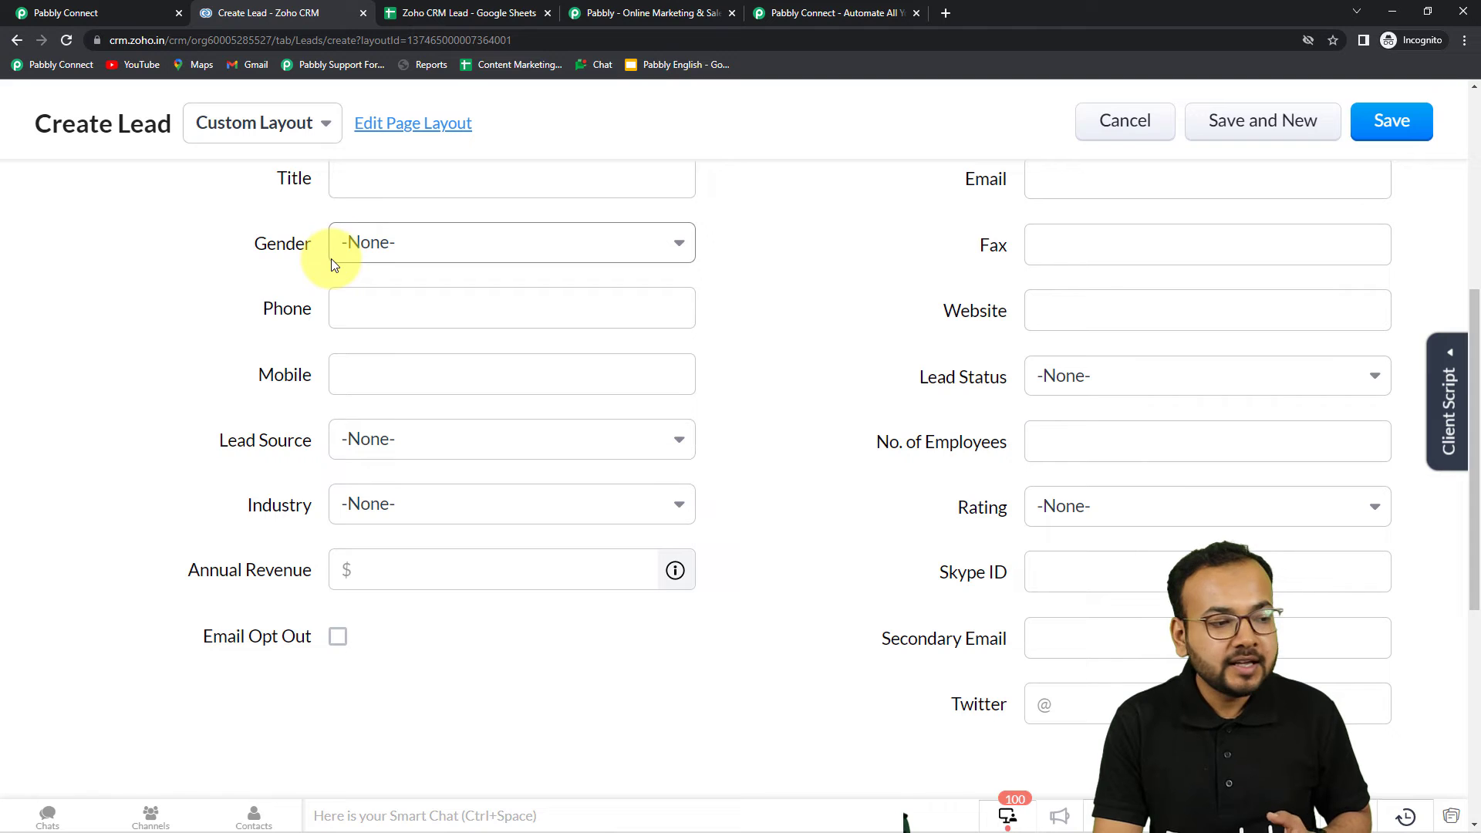
Check the Gender column's dropdown options in the Zoho CRM Lead spreadsheet, and compare its columns with the custom lead form in Zoho CRM
left_click(437, 14)
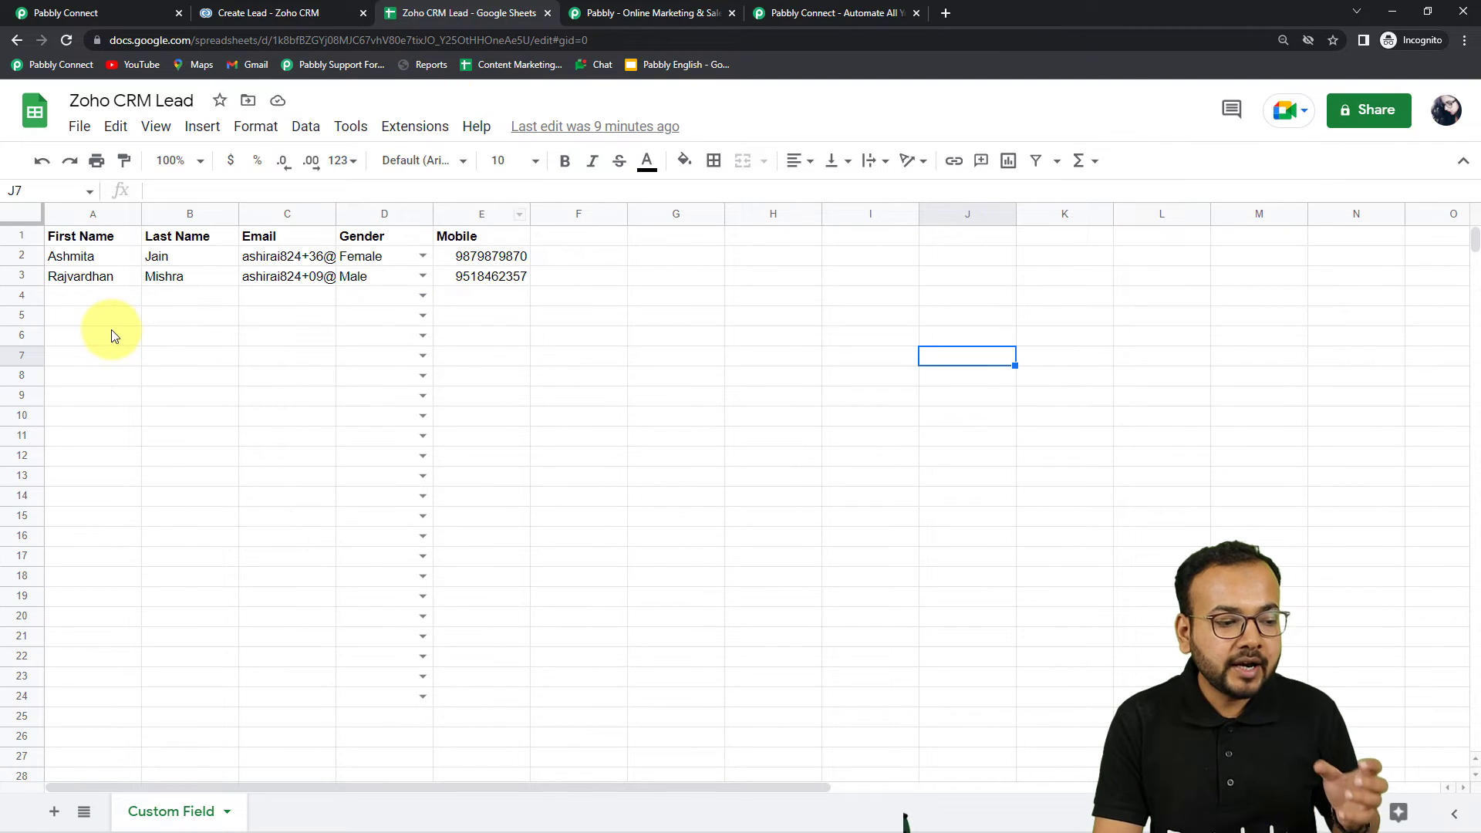
left_click(381, 296)
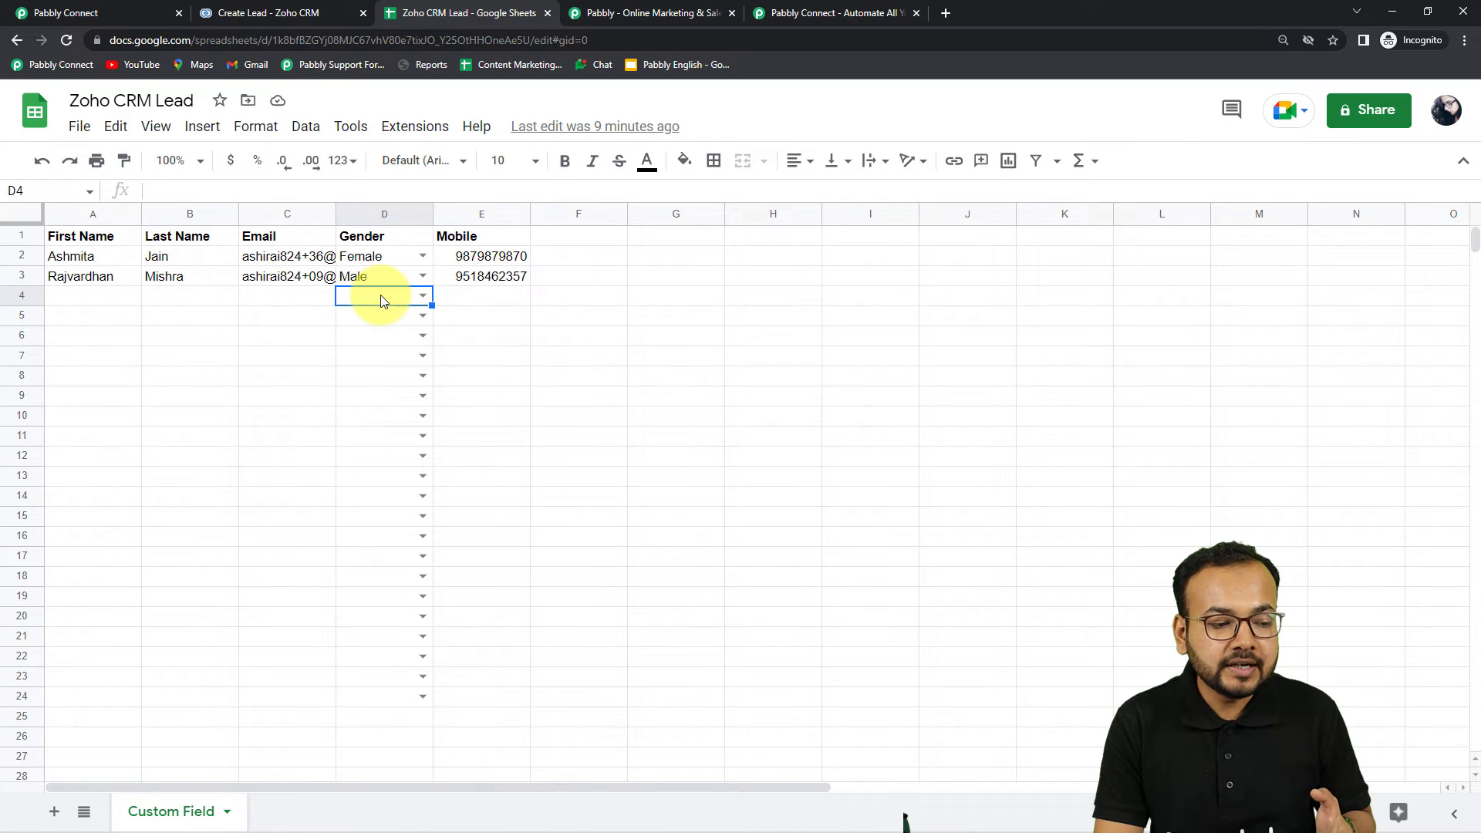
left_click(423, 297)
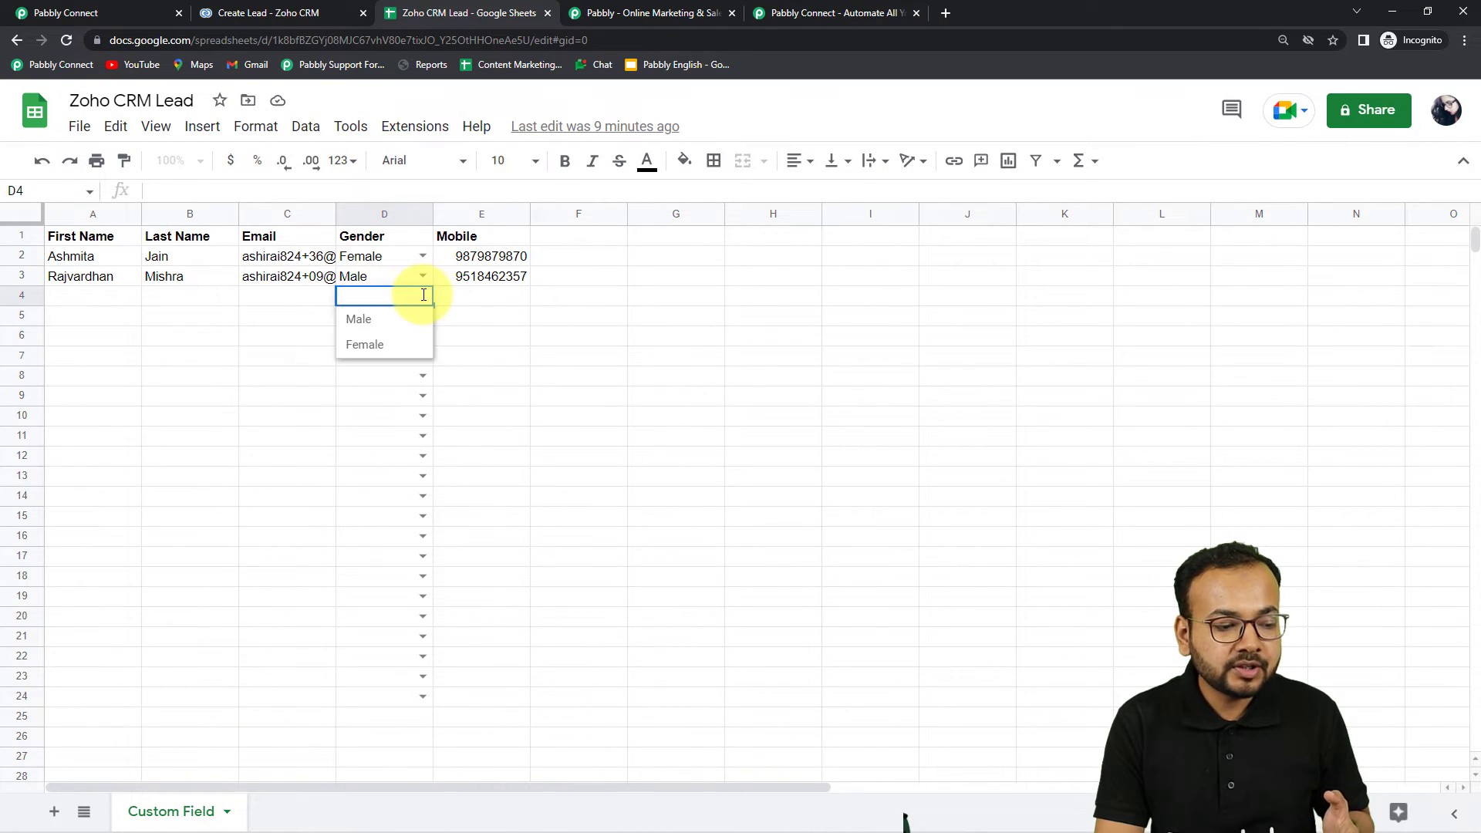
left_click(294, 318)
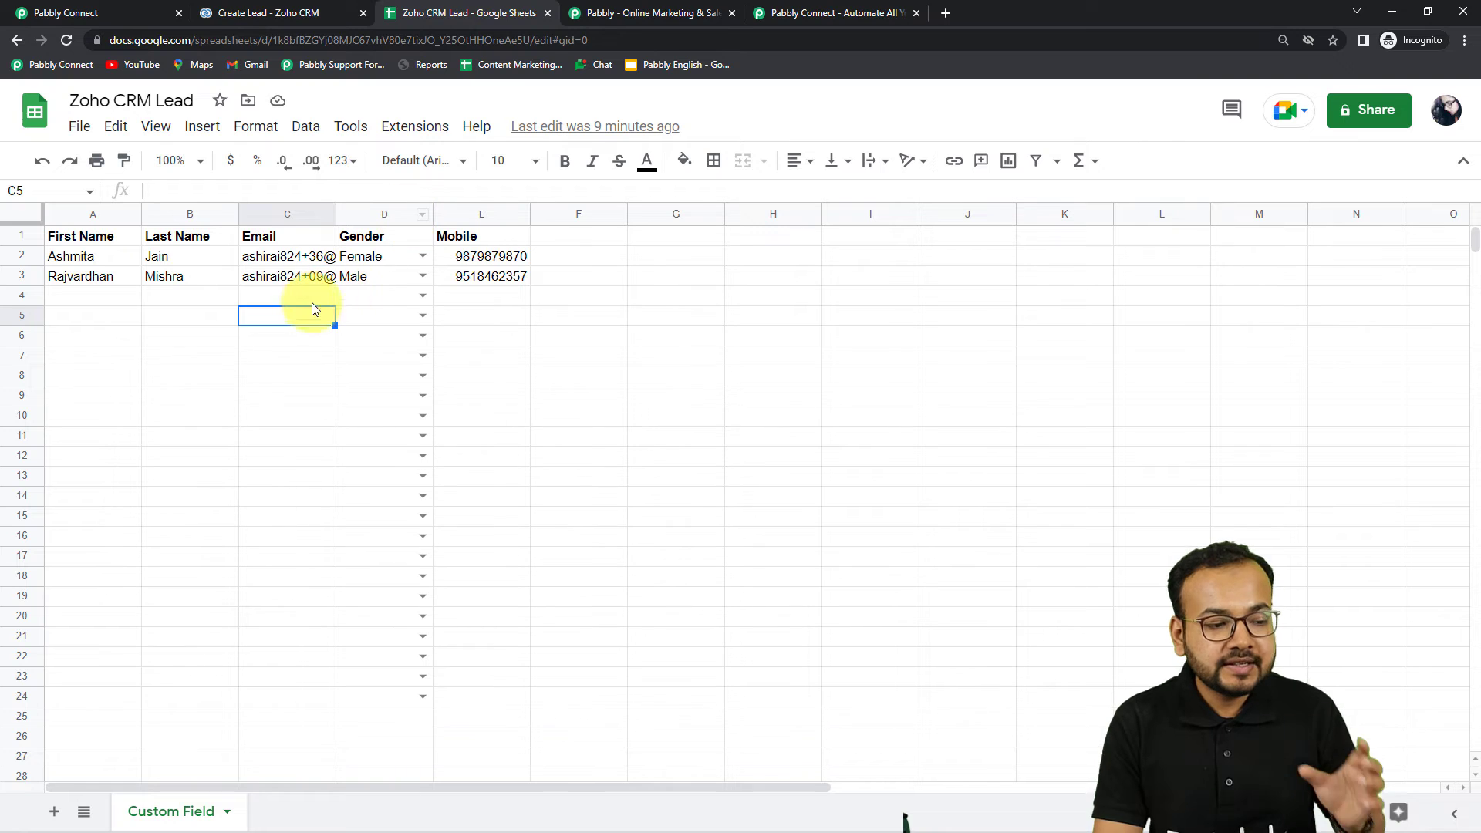
left_click(284, 17)
scroll(432, 363, "up", 3)
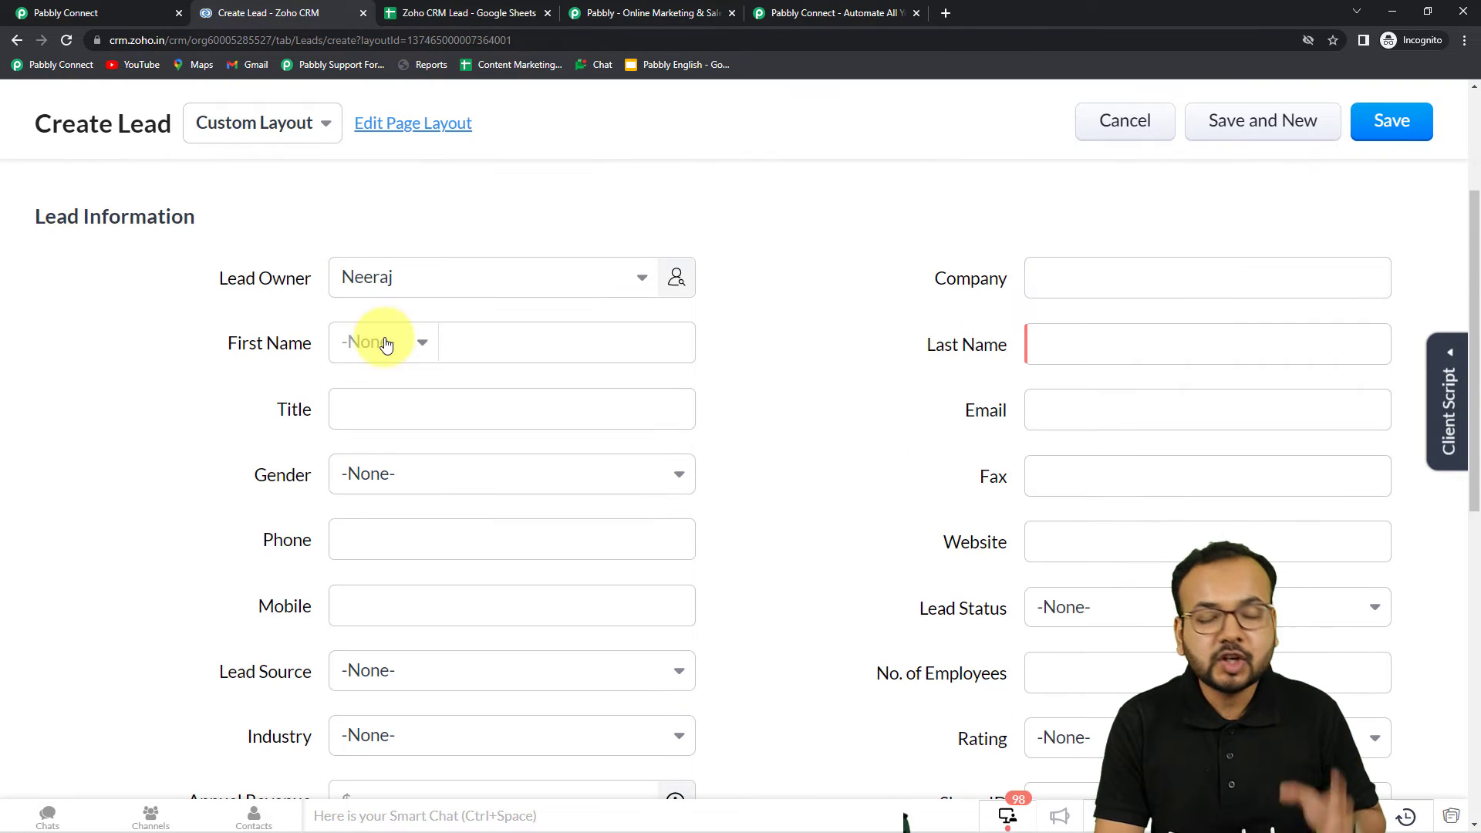
Switch to Pabbly Connect and choose Zoho CRM as the app for the workflow's second step
left_click(141, 17)
scroll(267, 470, "down", 4)
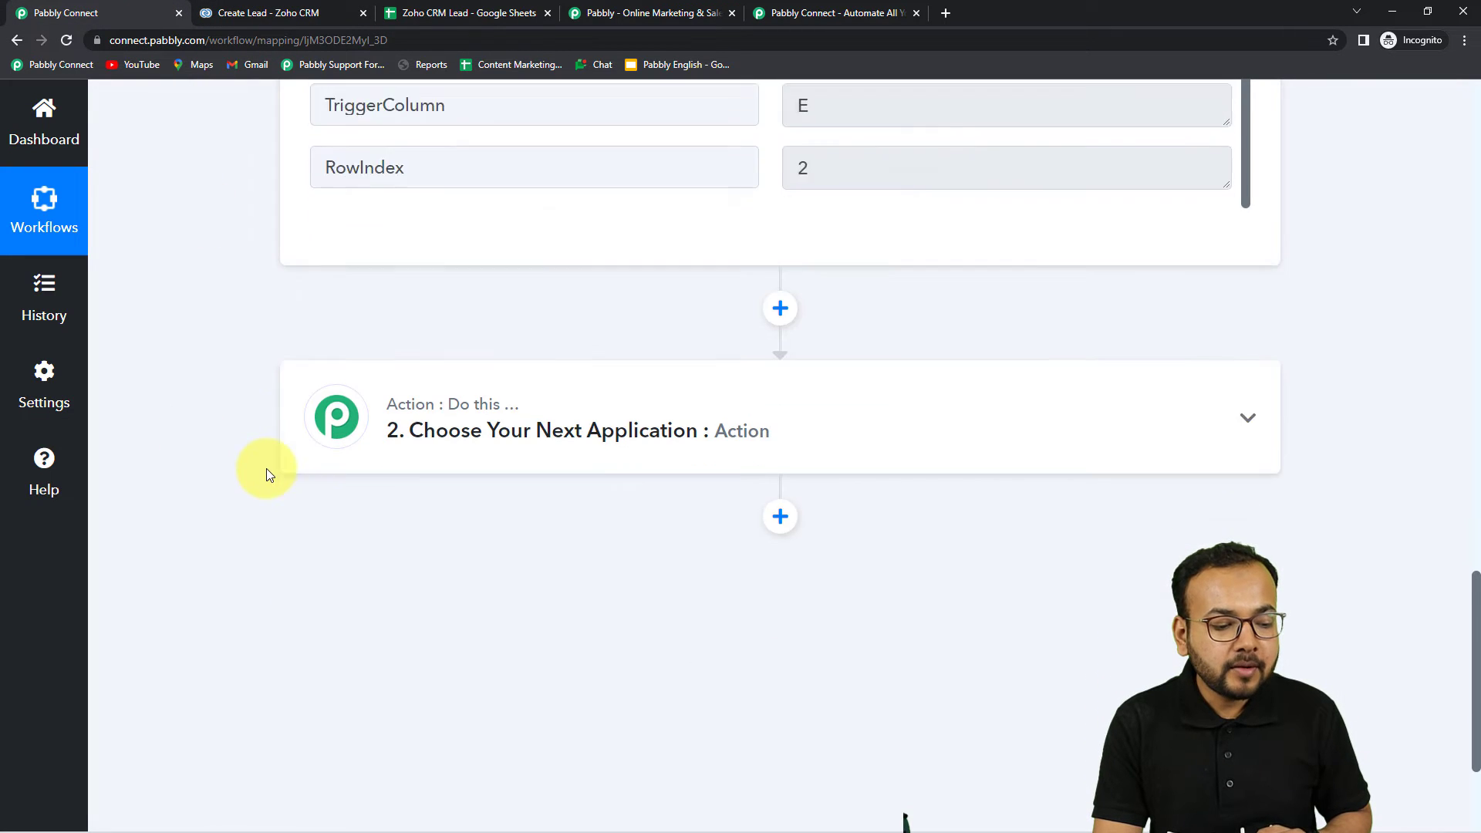
left_click(513, 334)
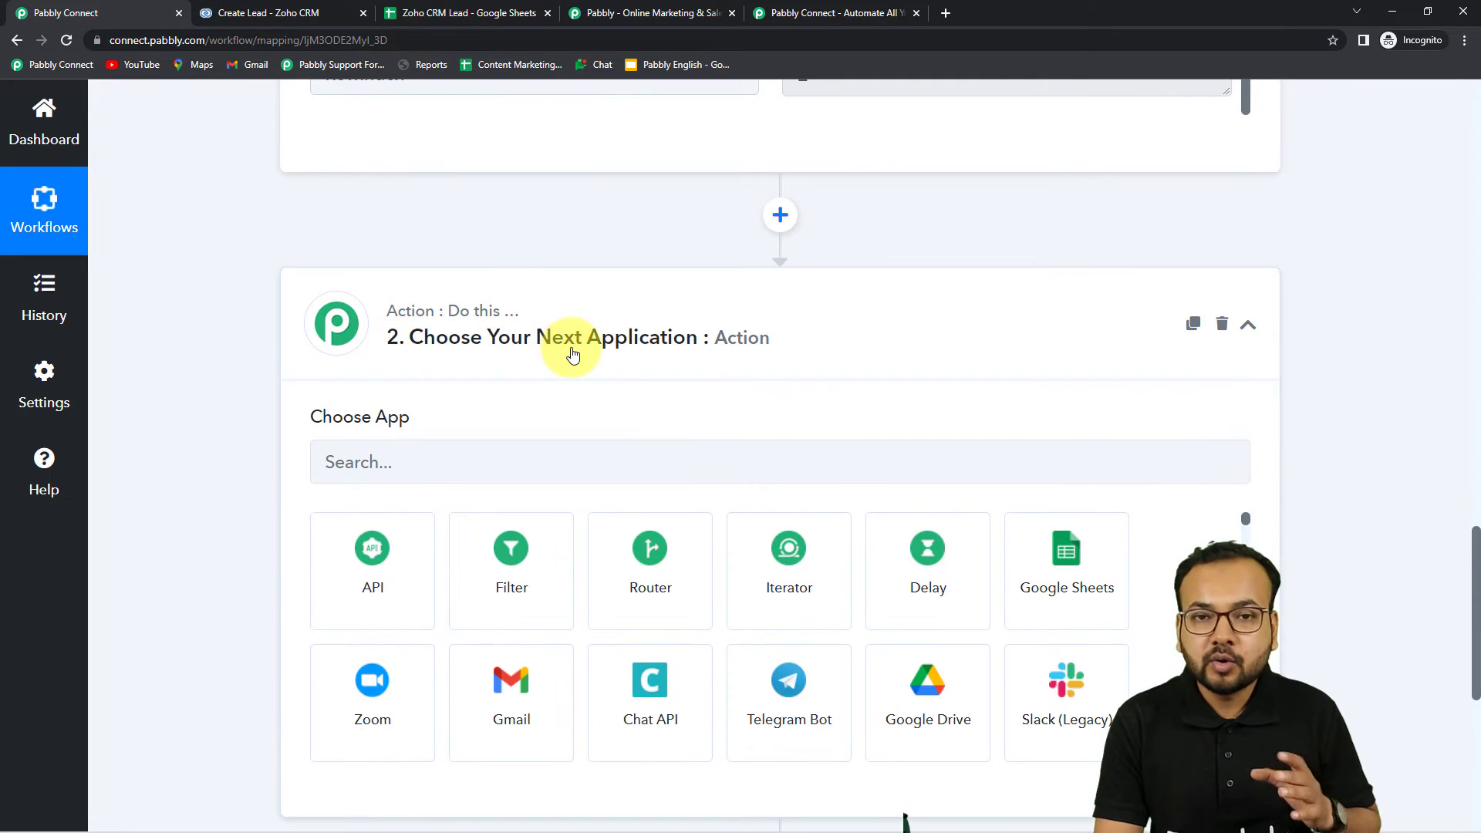
scroll(284, 315, "down", 2)
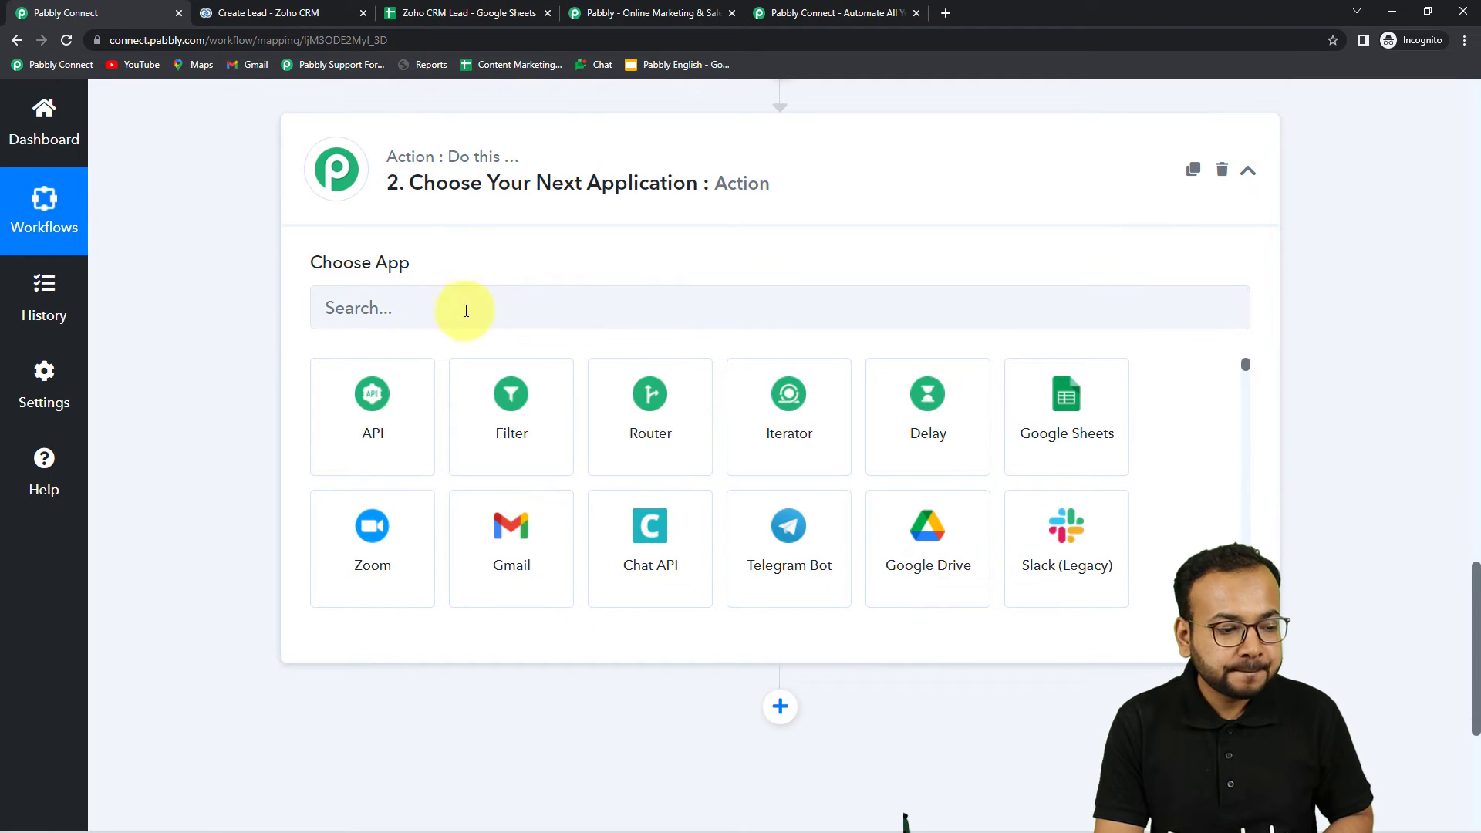
left_click(417, 312)
type("z")
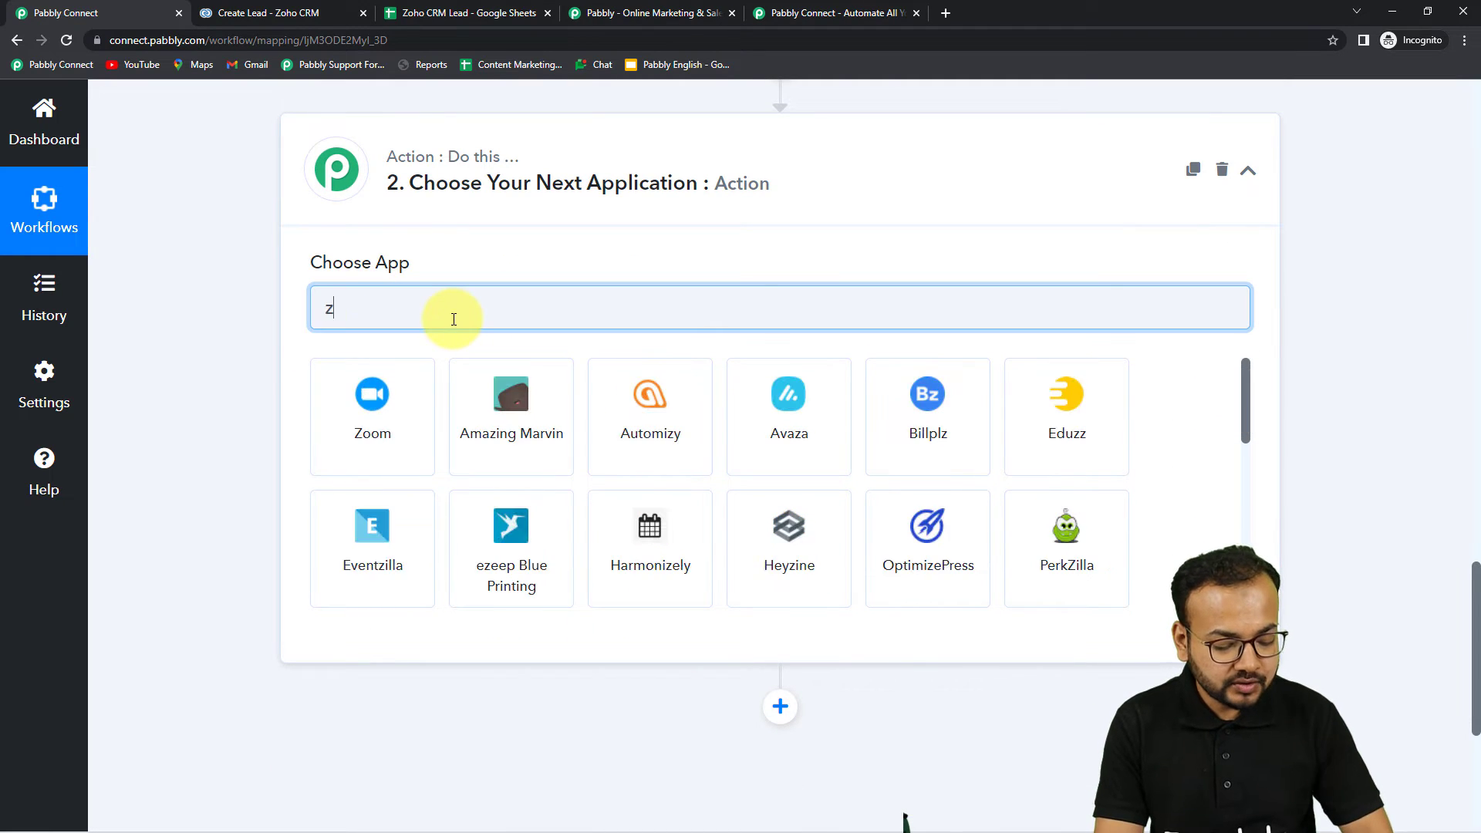
type("oho")
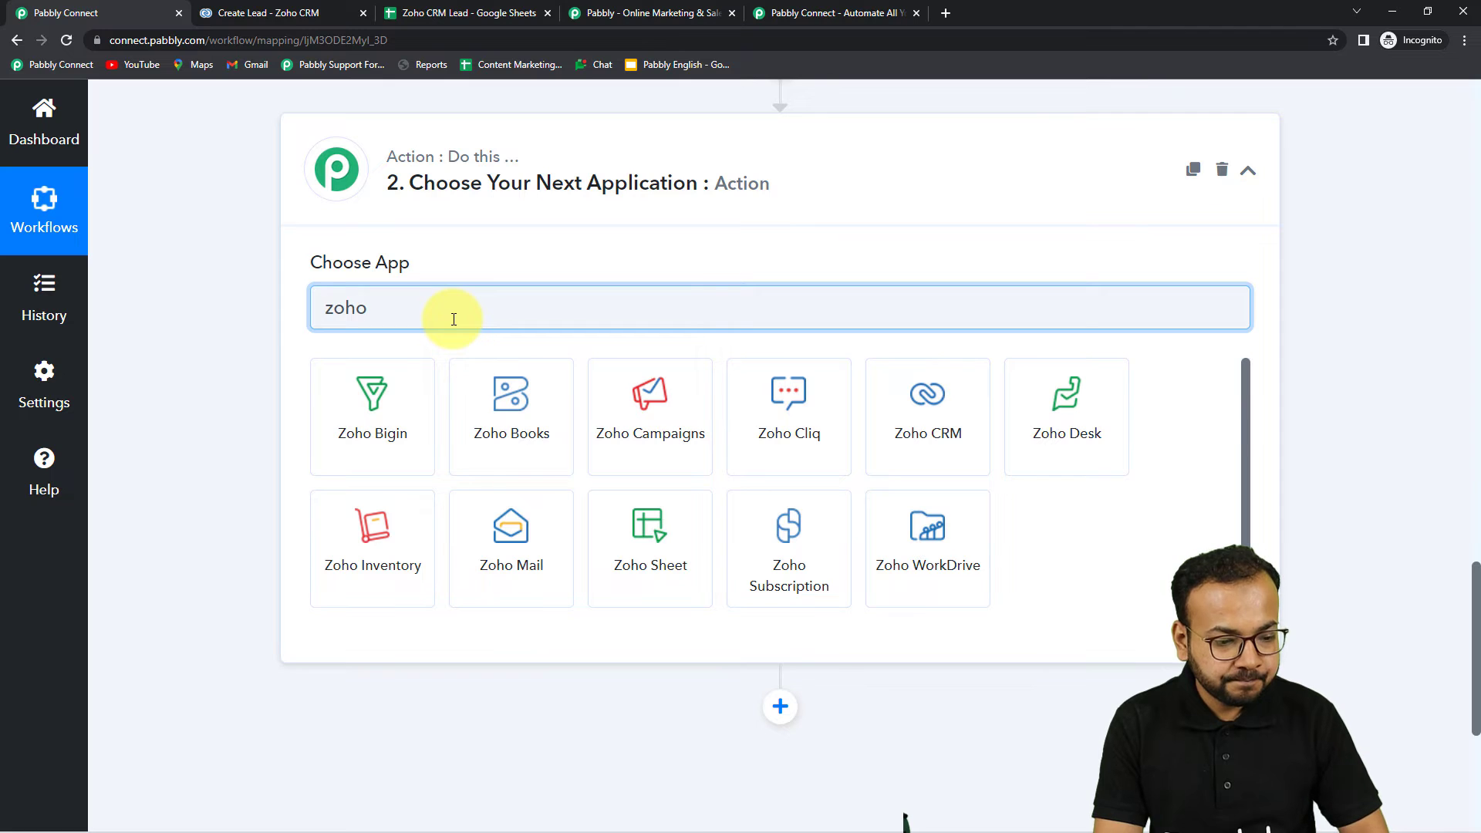
left_click(883, 450)
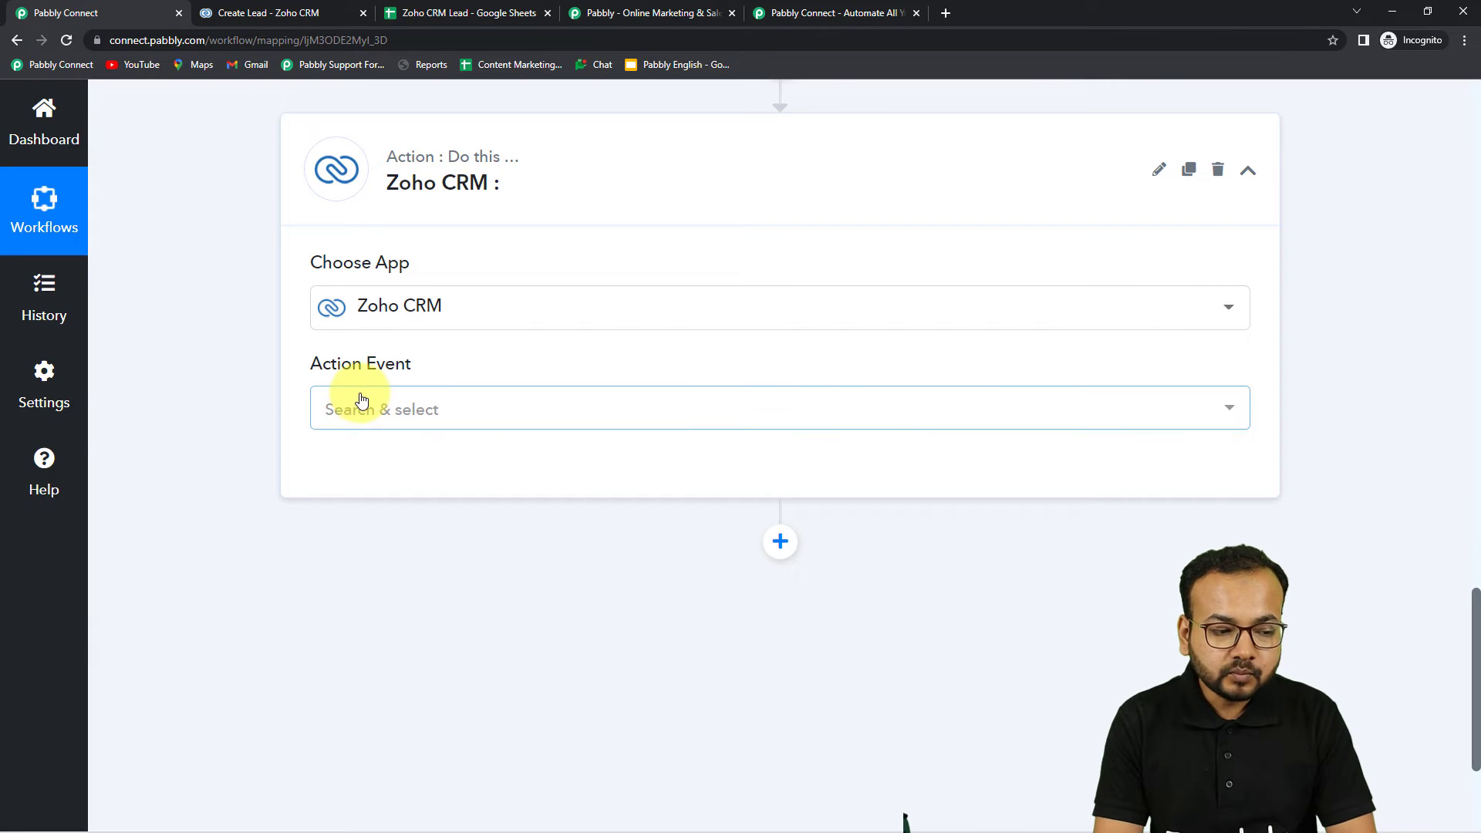
Set the Zoho CRM action event to Insert Record and start adding a new Zoho CRM connection
left_click(372, 411)
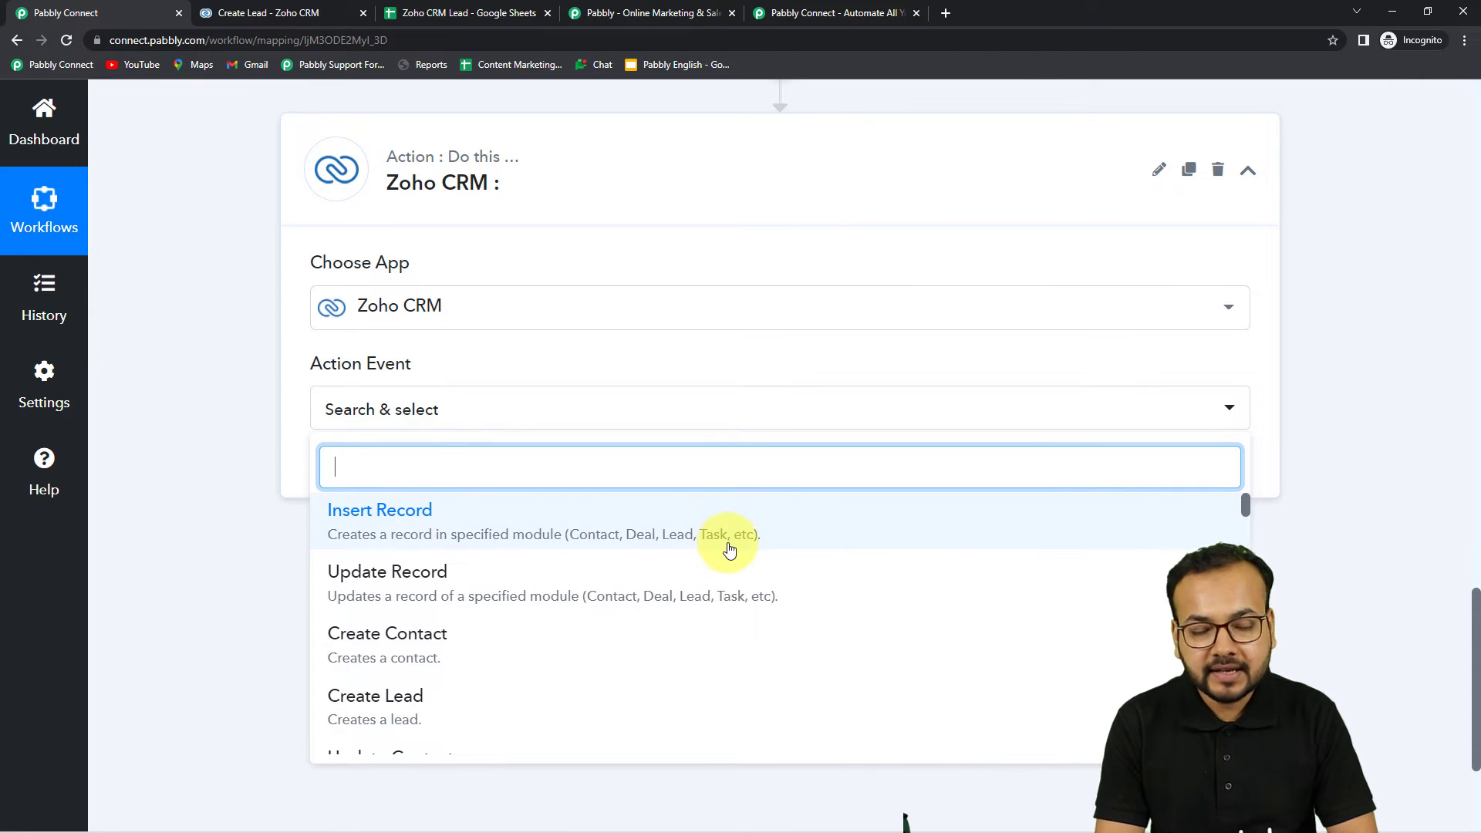
left_click(413, 531)
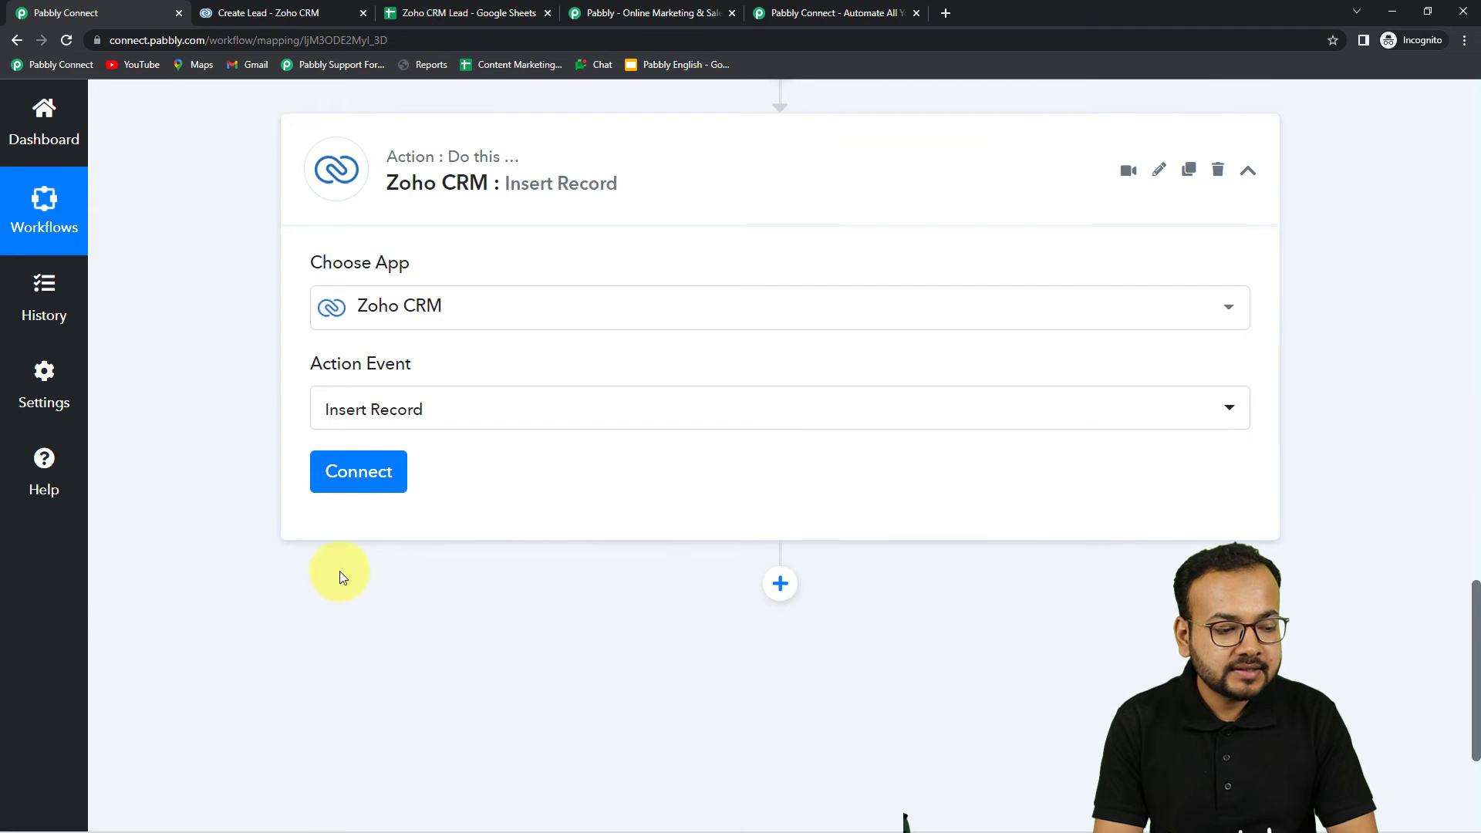
left_click(339, 472)
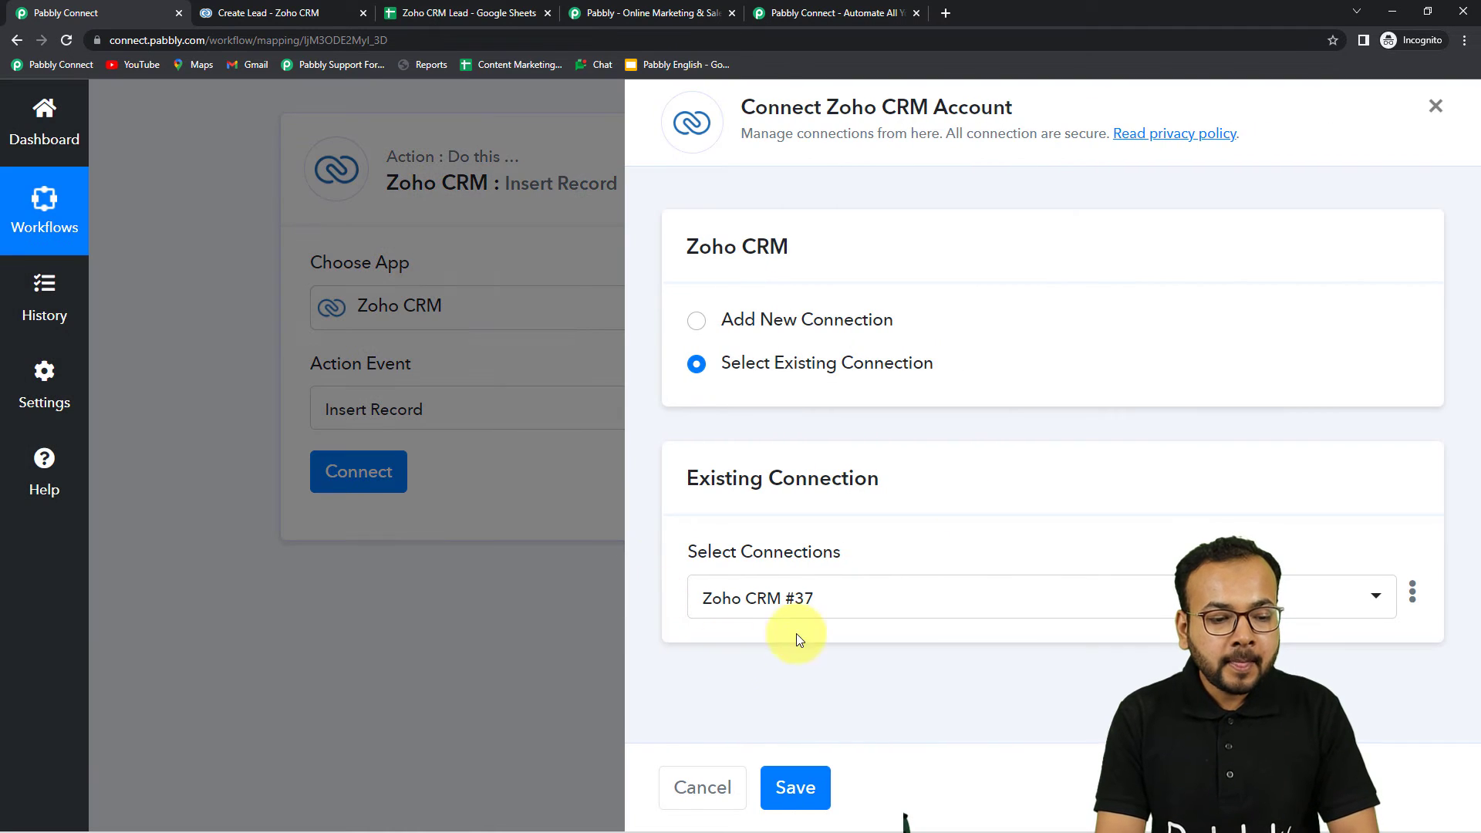
left_click(697, 324)
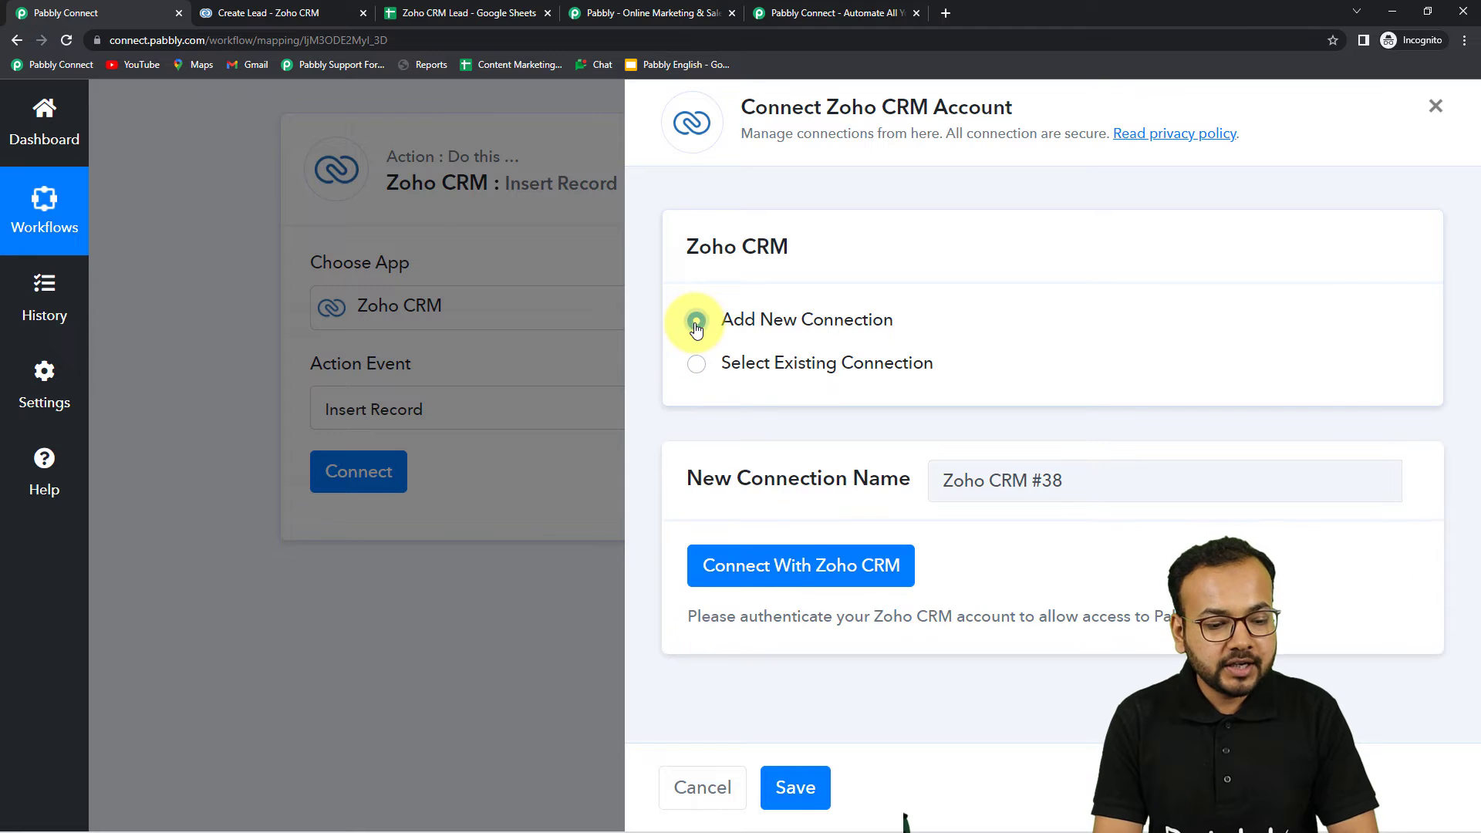
left_click(797, 571)
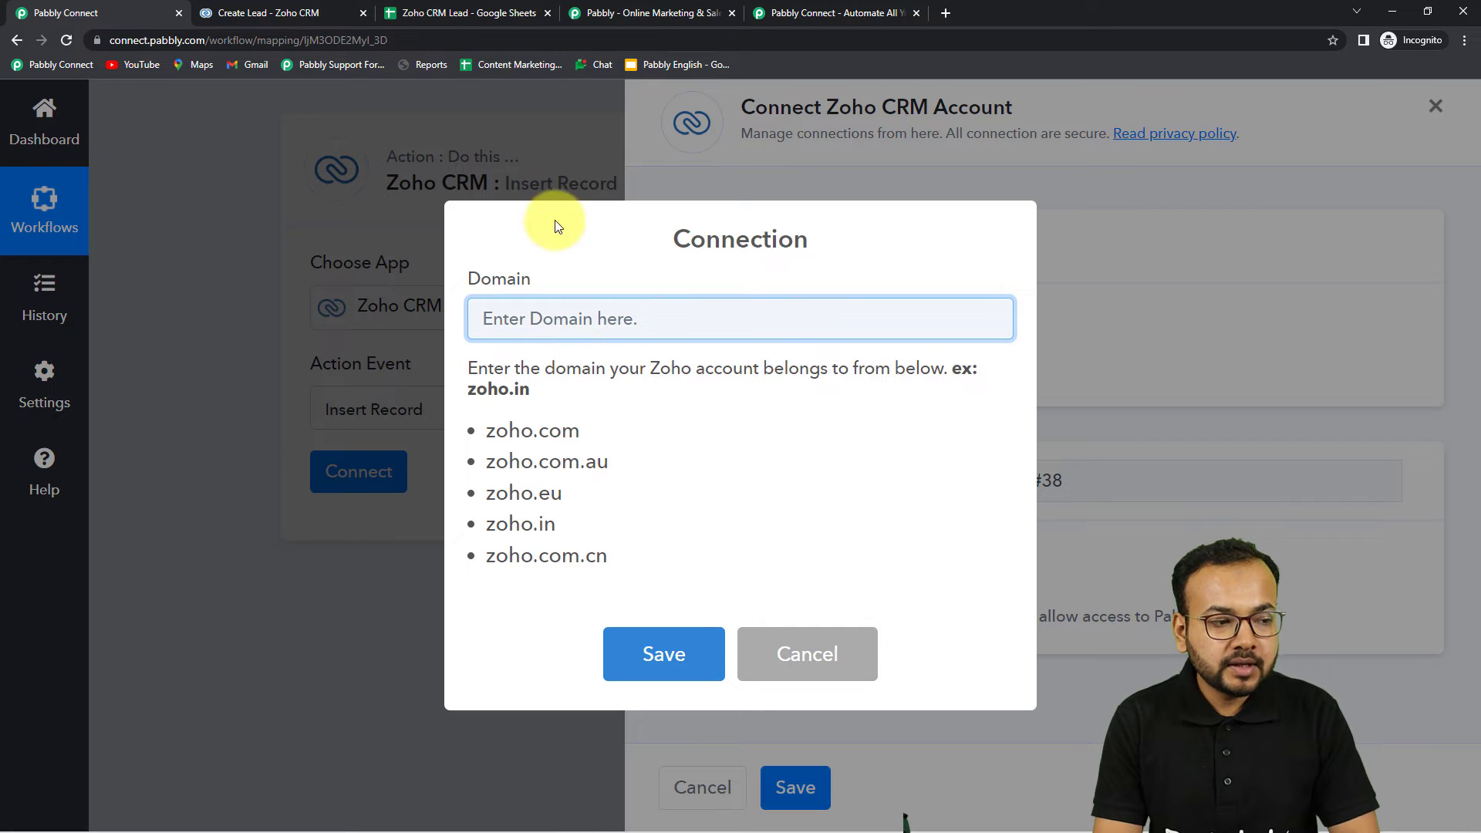
Check the account's domain in the Zoho CRM web address, and save zoho.in as the domain of the new connection
left_click(289, 14)
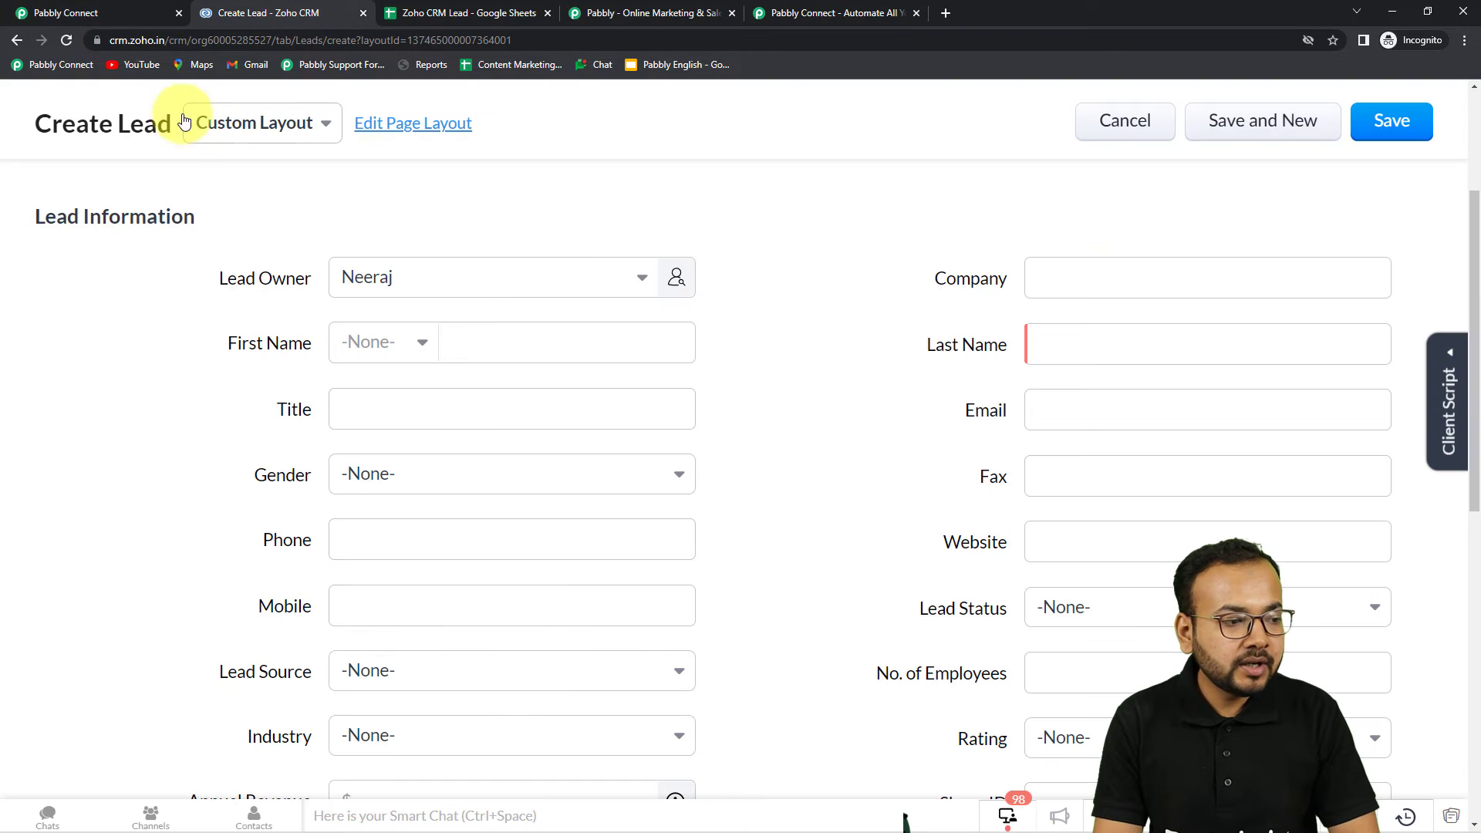
left_click(136, 14)
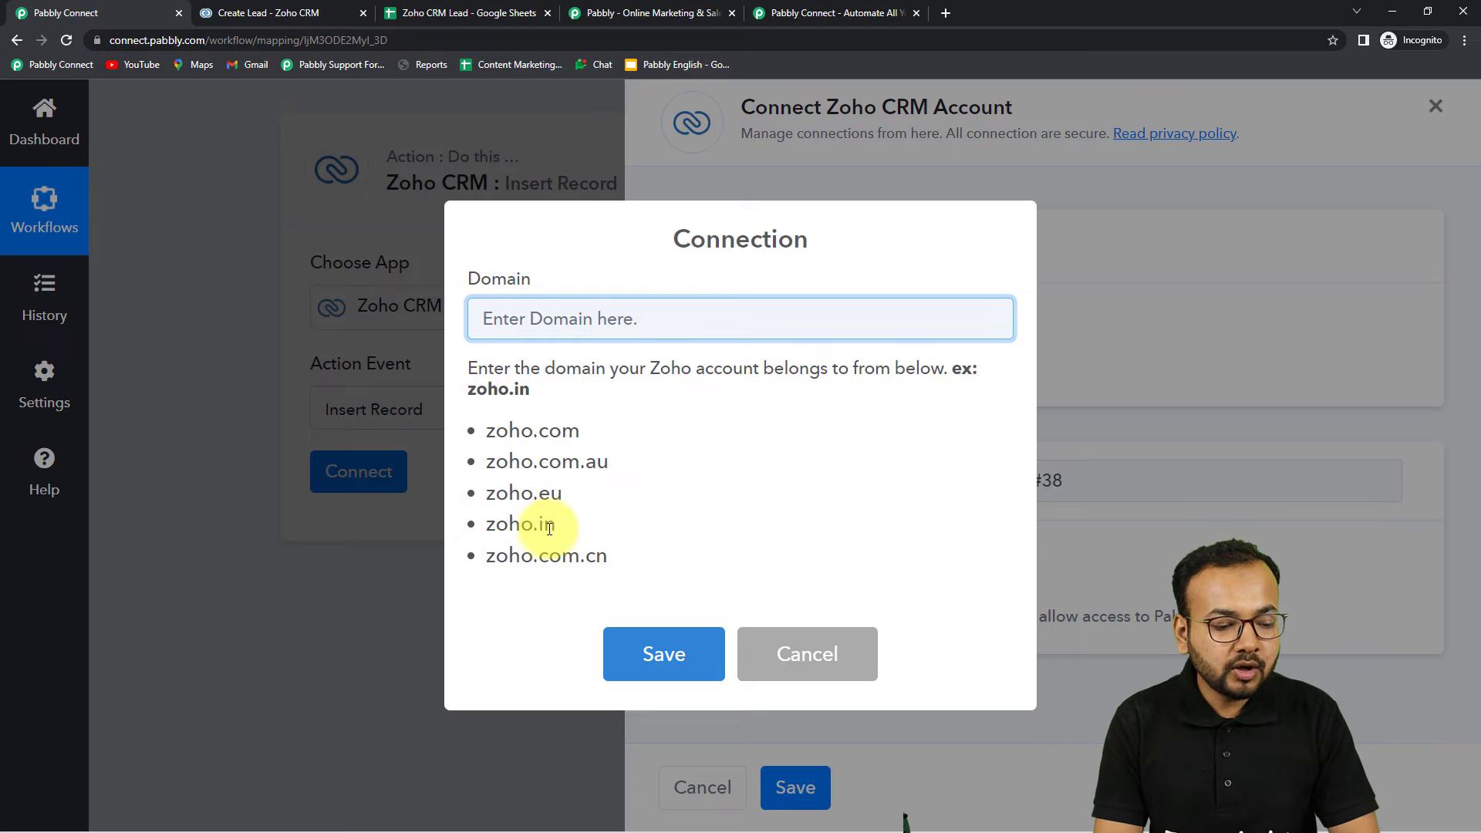
left_click_drag(553, 527, 526, 544)
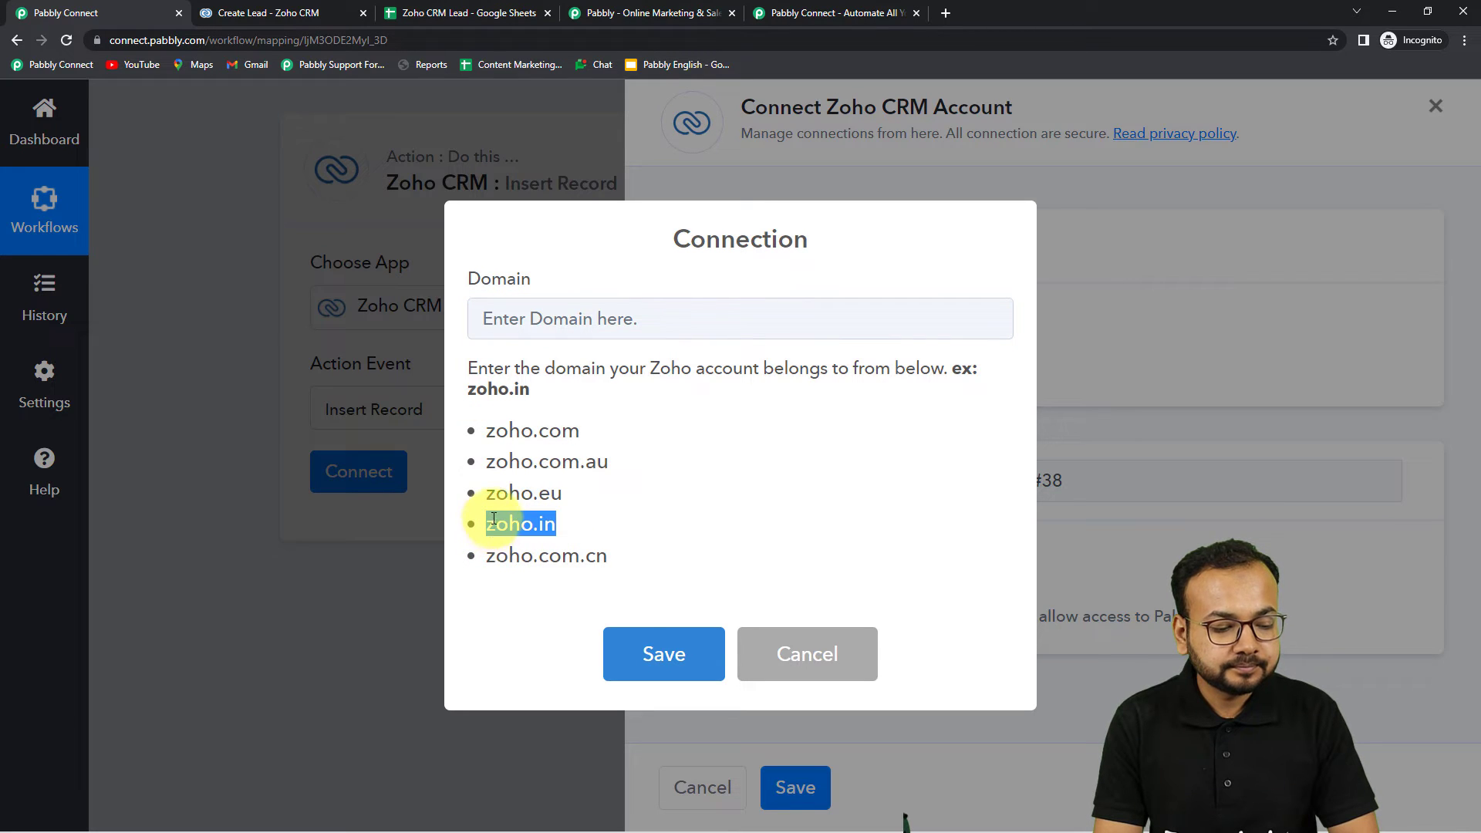
right_click(496, 521)
left_click(516, 531)
right_click(539, 326)
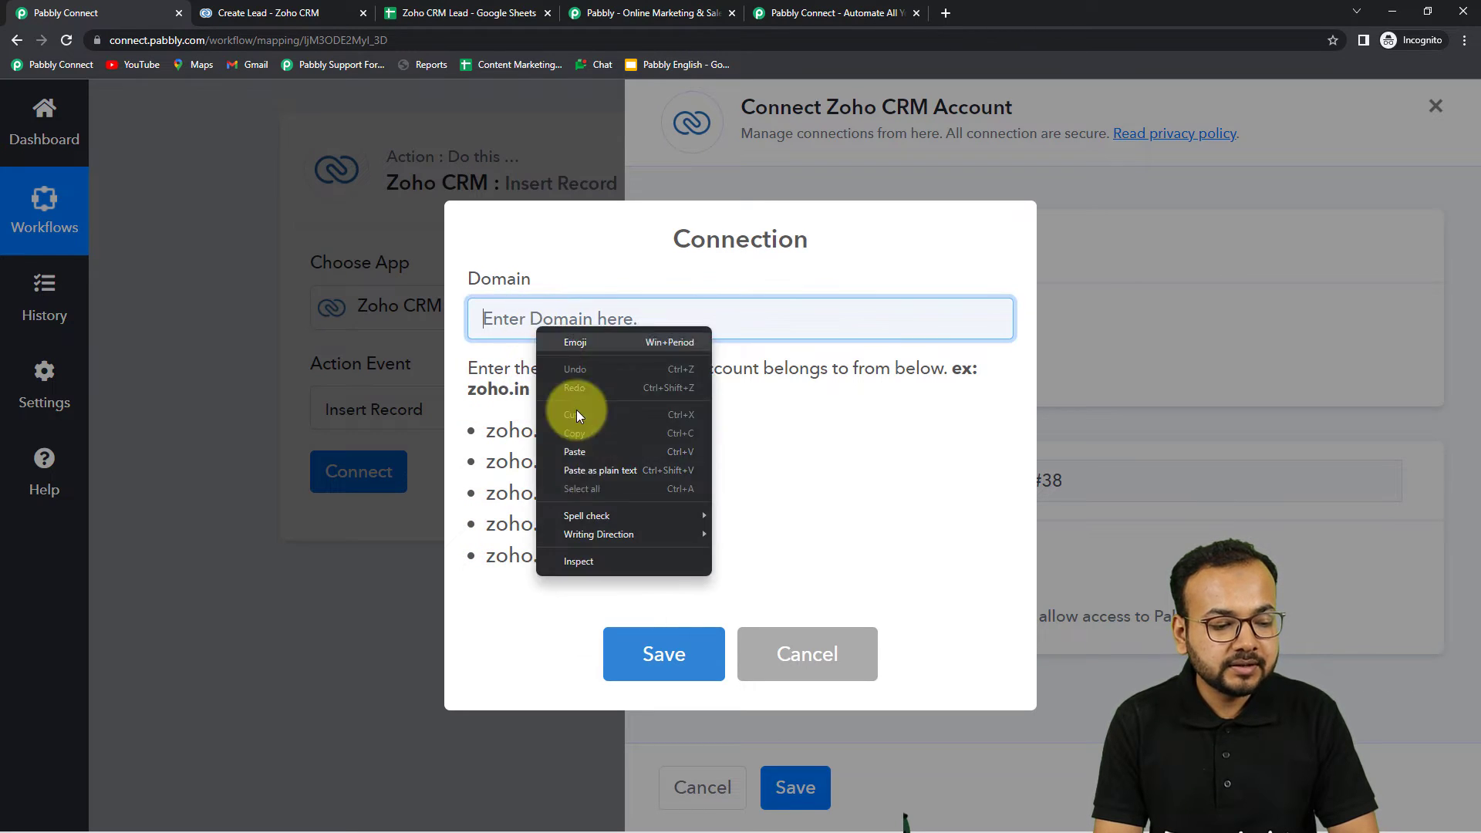
left_click(580, 470)
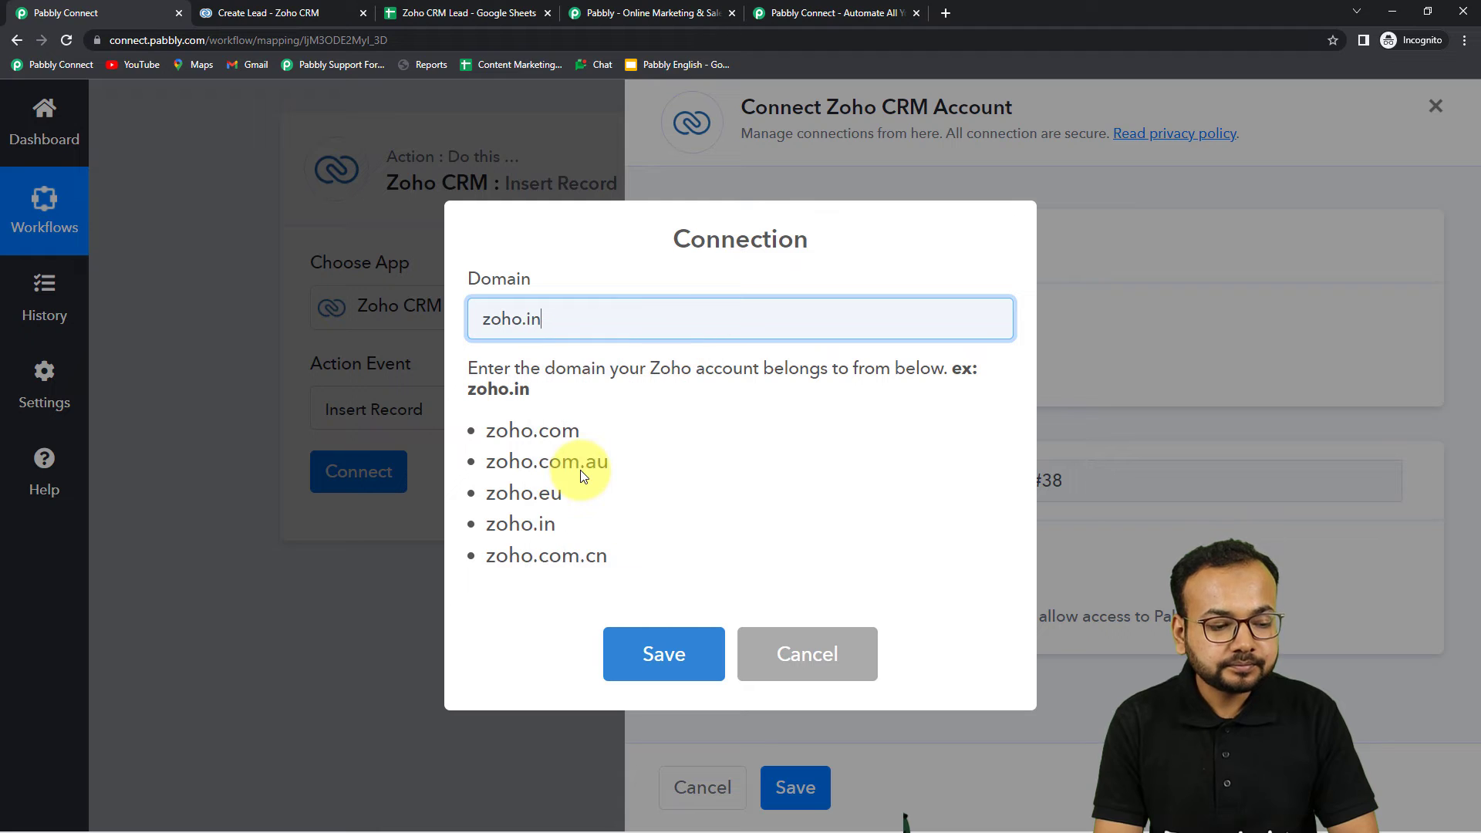
left_click(643, 629)
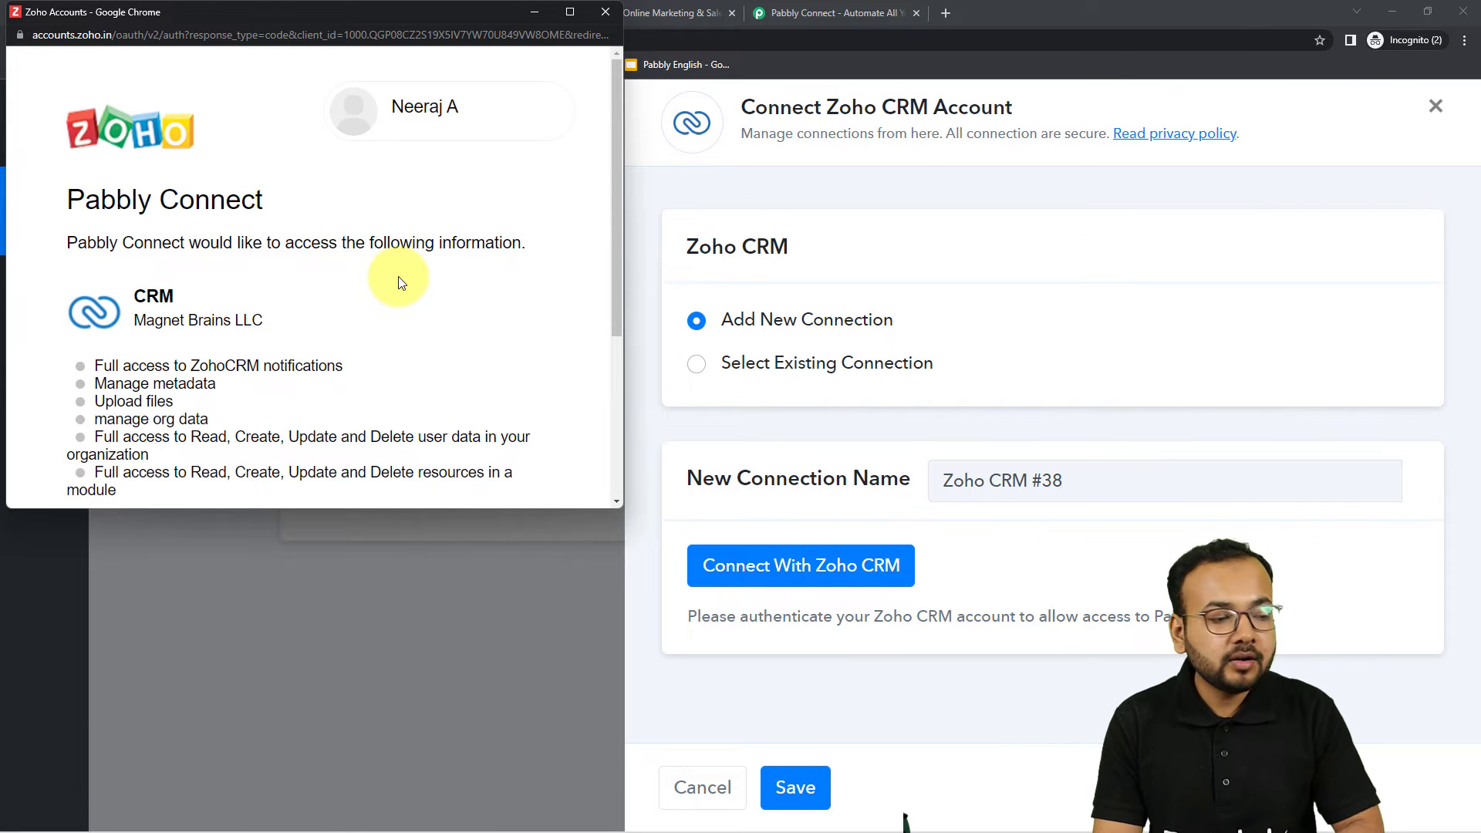
Review the requested permissions, grant Pabbly Connect access to the Zoho account, and view the action's module and layout settings
scroll(400, 284, "down", 1)
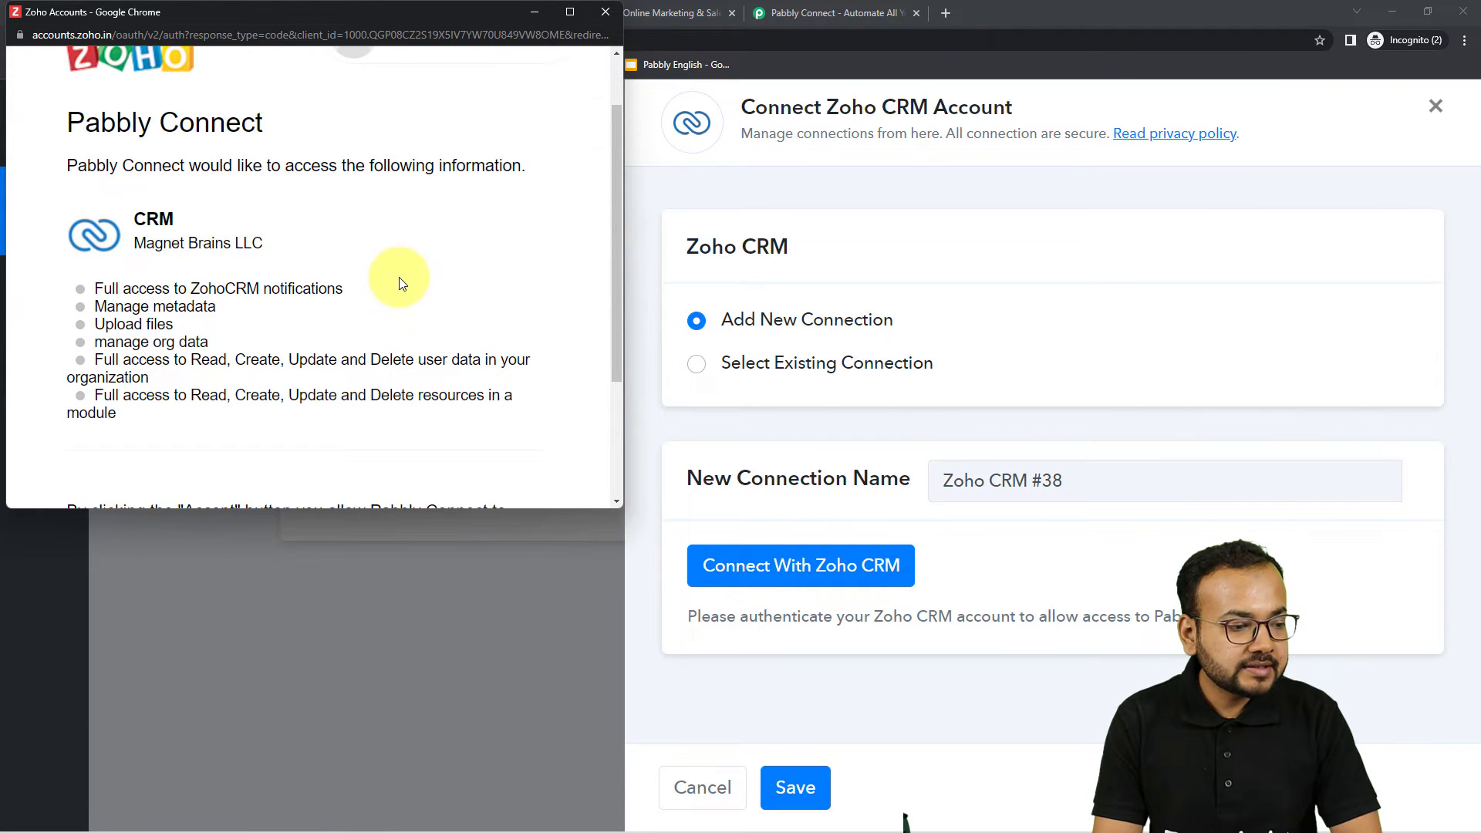
scroll(400, 283, "down", 1)
scroll(399, 284, "down", 1)
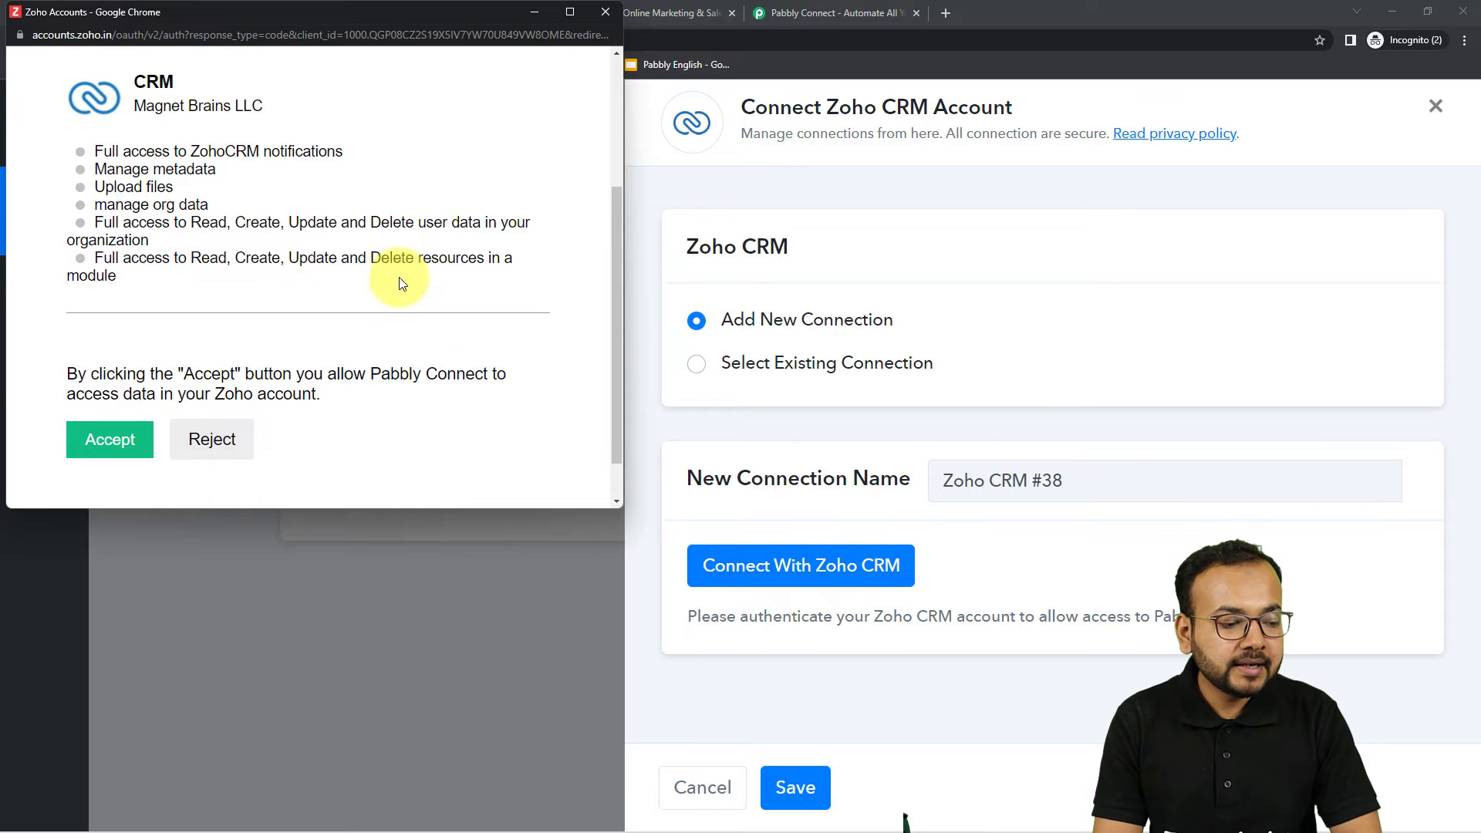
left_click(108, 423)
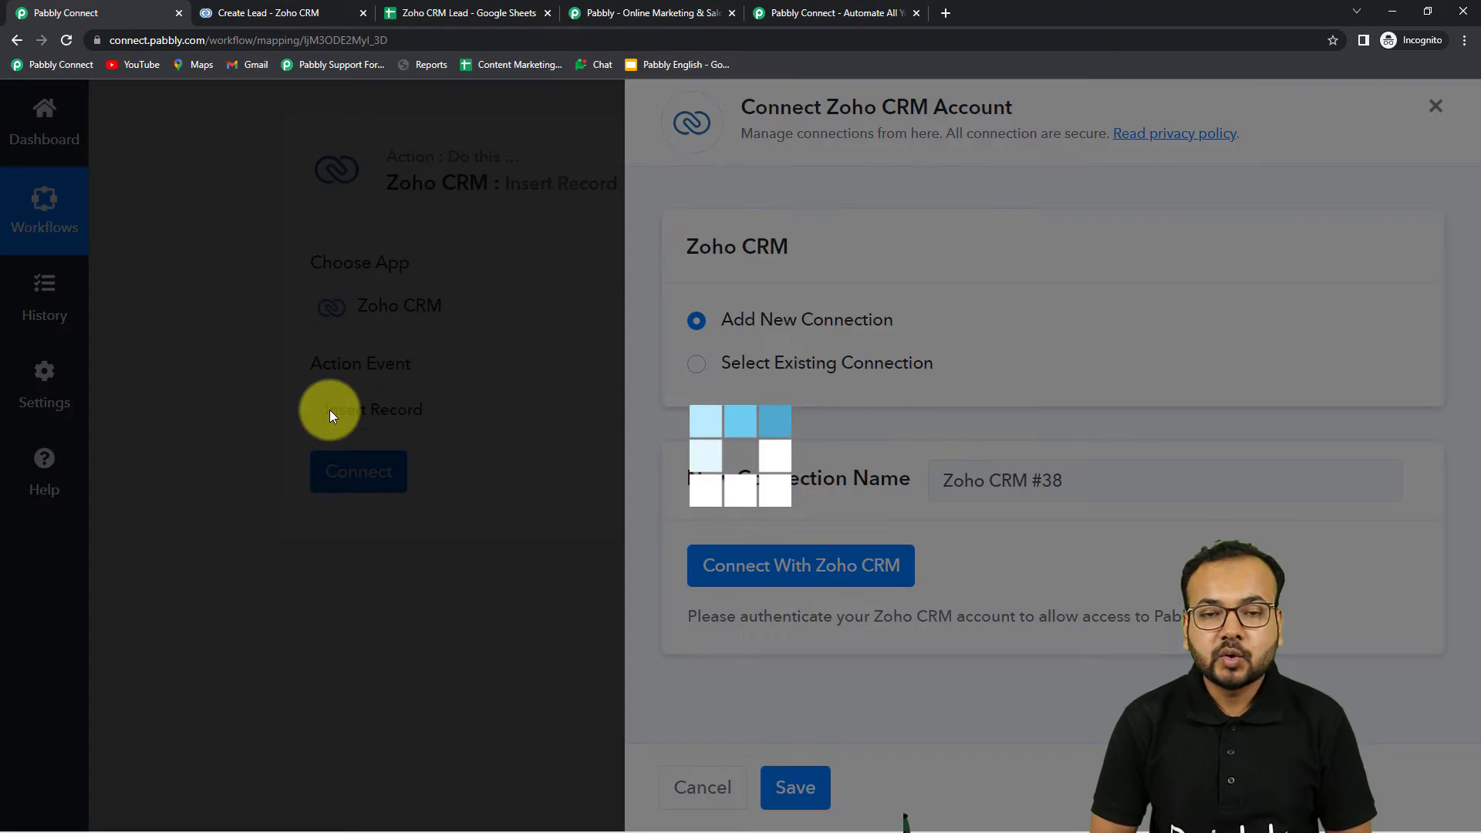
key("Return")
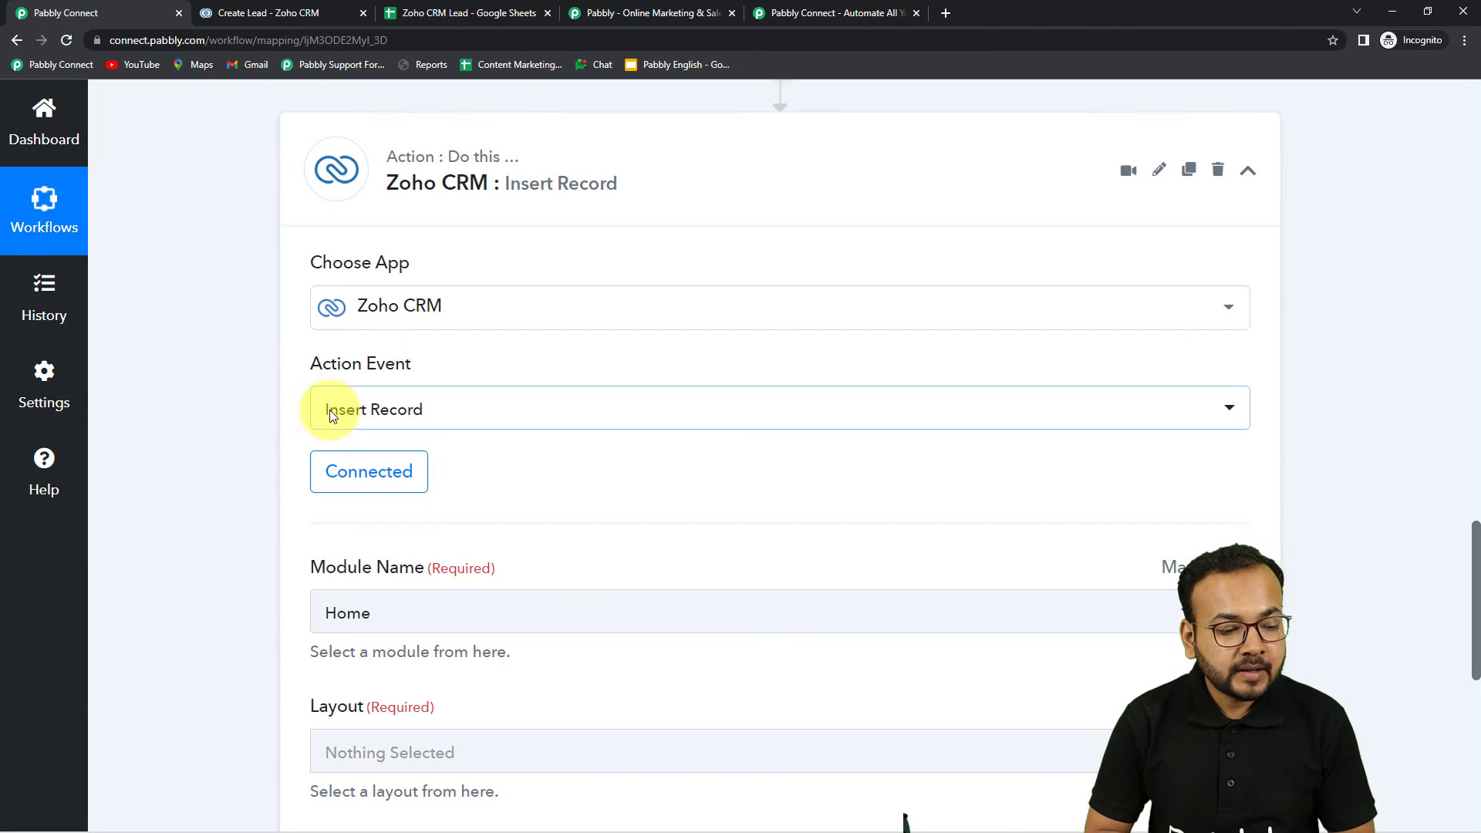
scroll(210, 456, "down", 4)
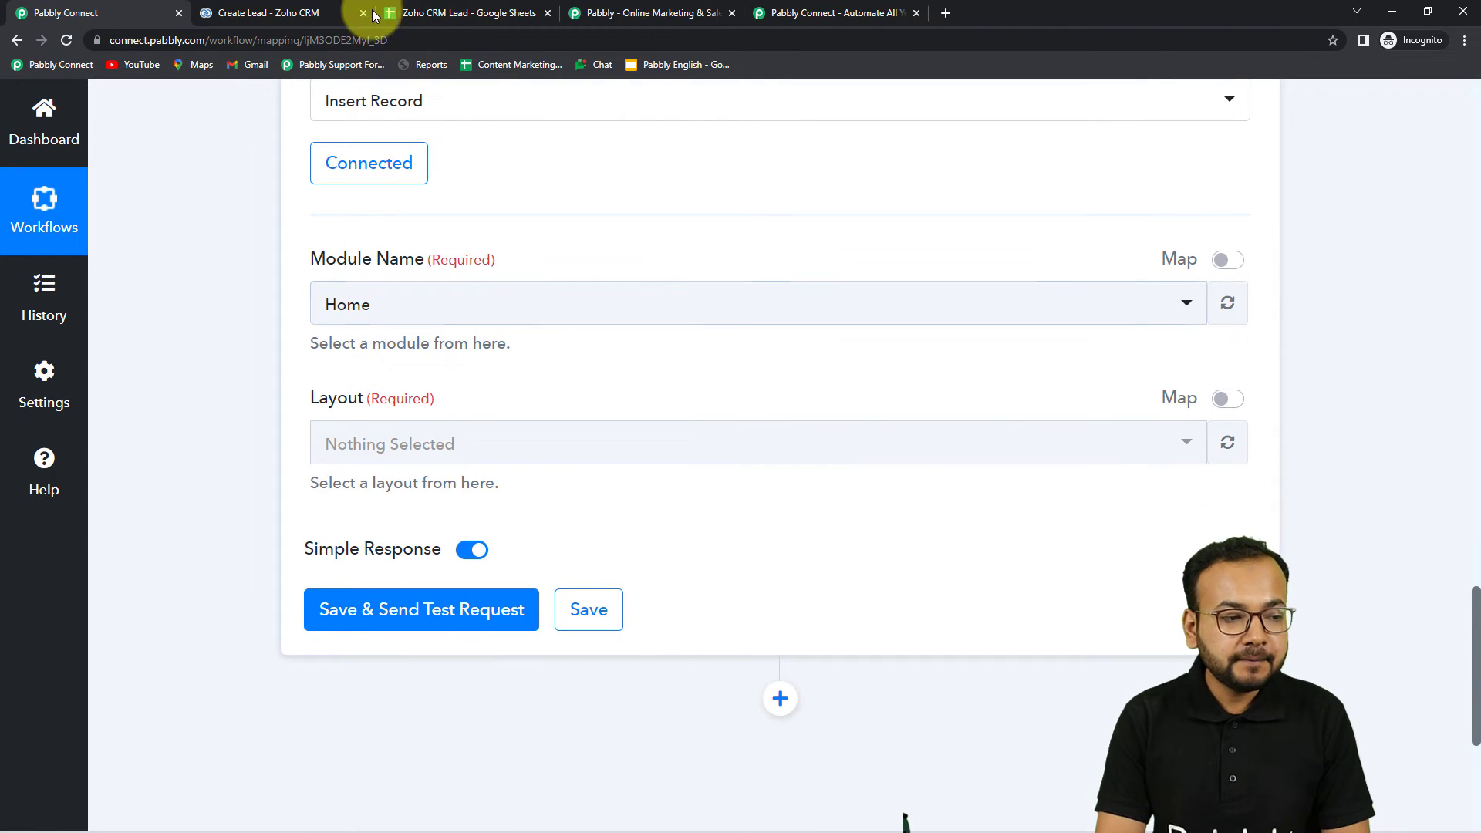
Switch to Zoho CRM and discard the blank new lead form to return to the Leads list
left_click(283, 17)
scroll(866, 206, "up", 2)
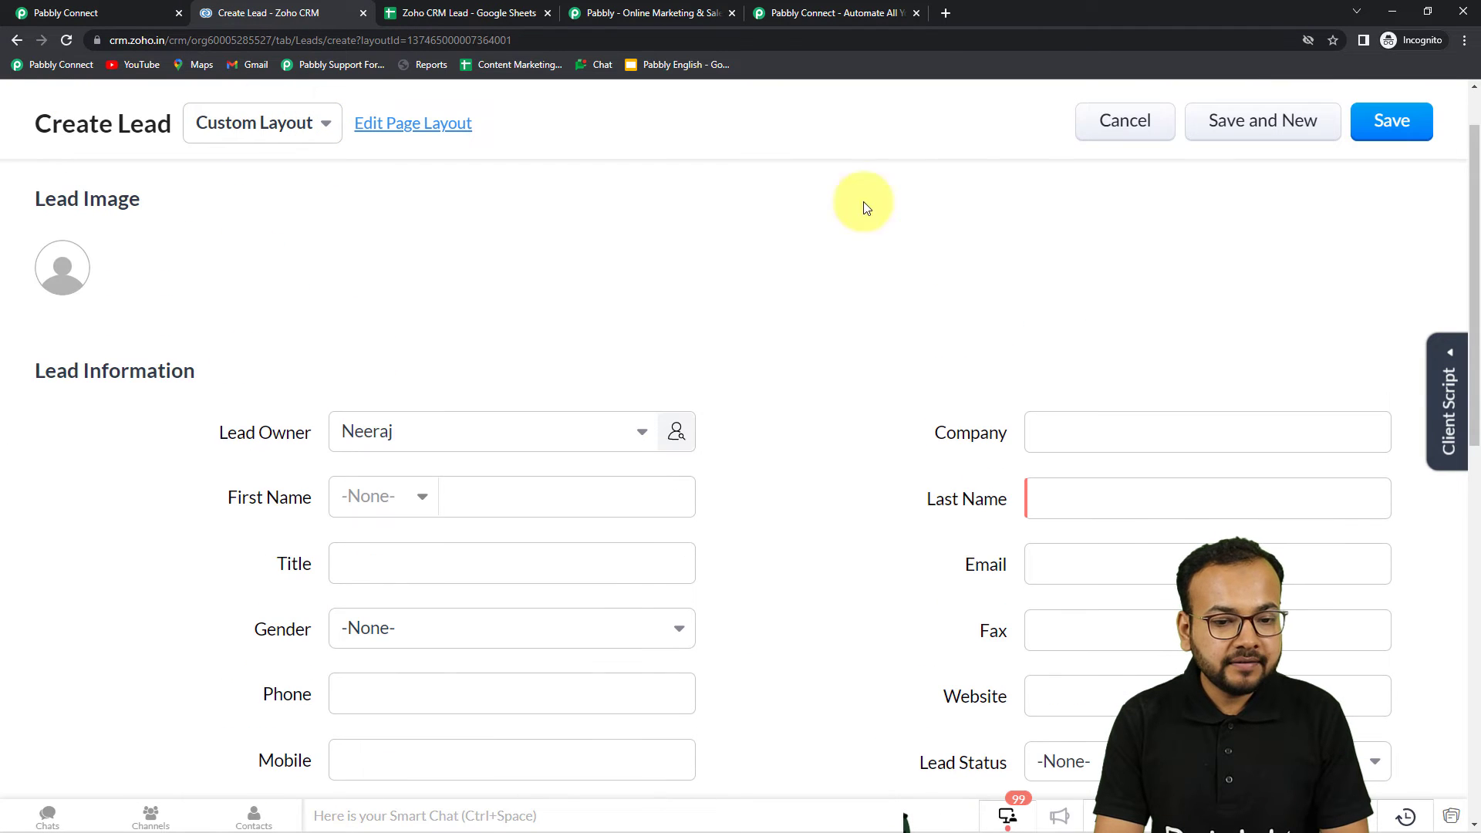
left_click(1094, 122)
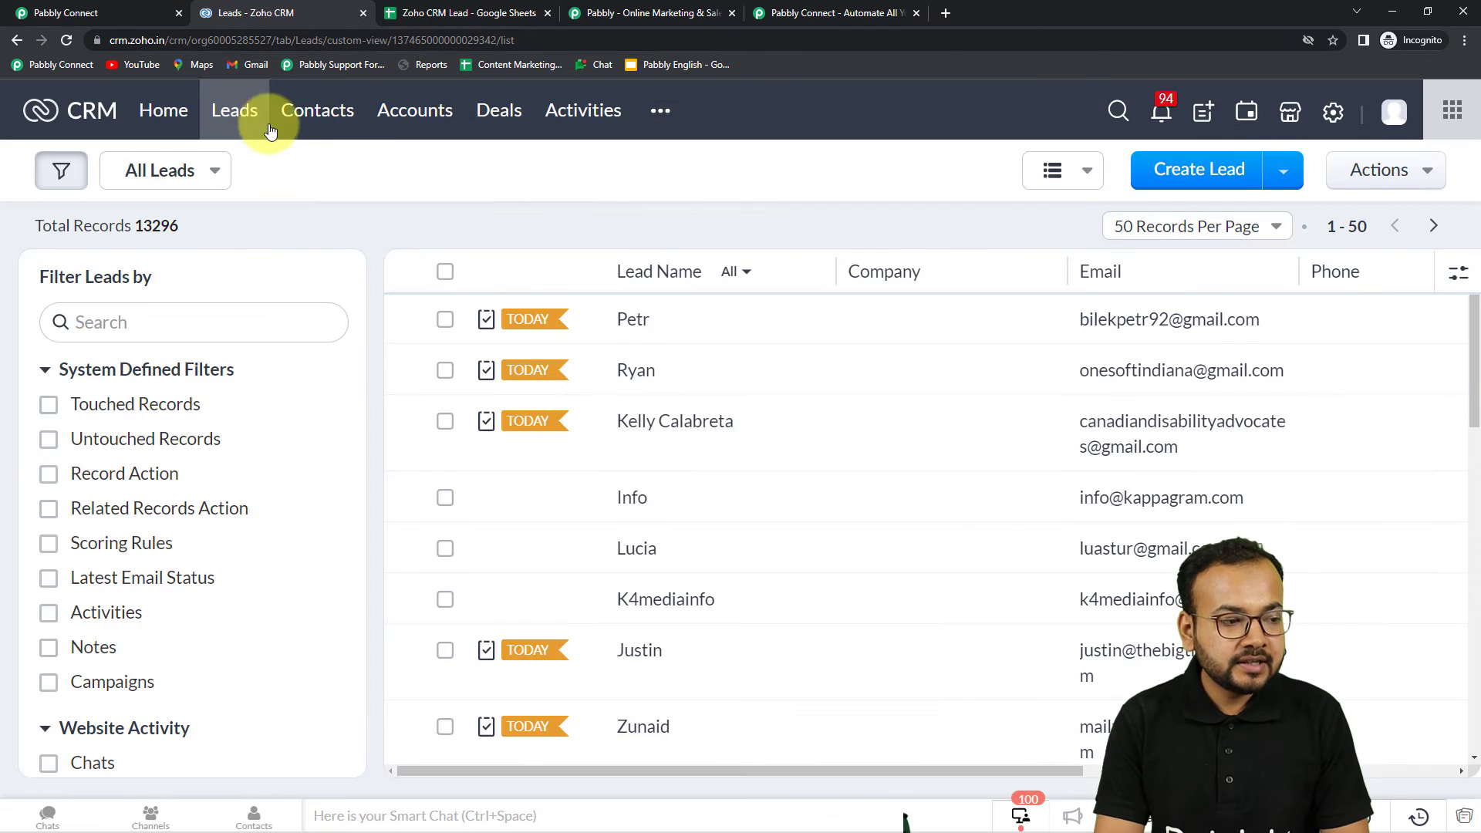
Switch to Pabbly Connect and set the Zoho CRM action's module to Leads and its layout to Custom Layout
left_click(47, 13)
left_click(436, 316)
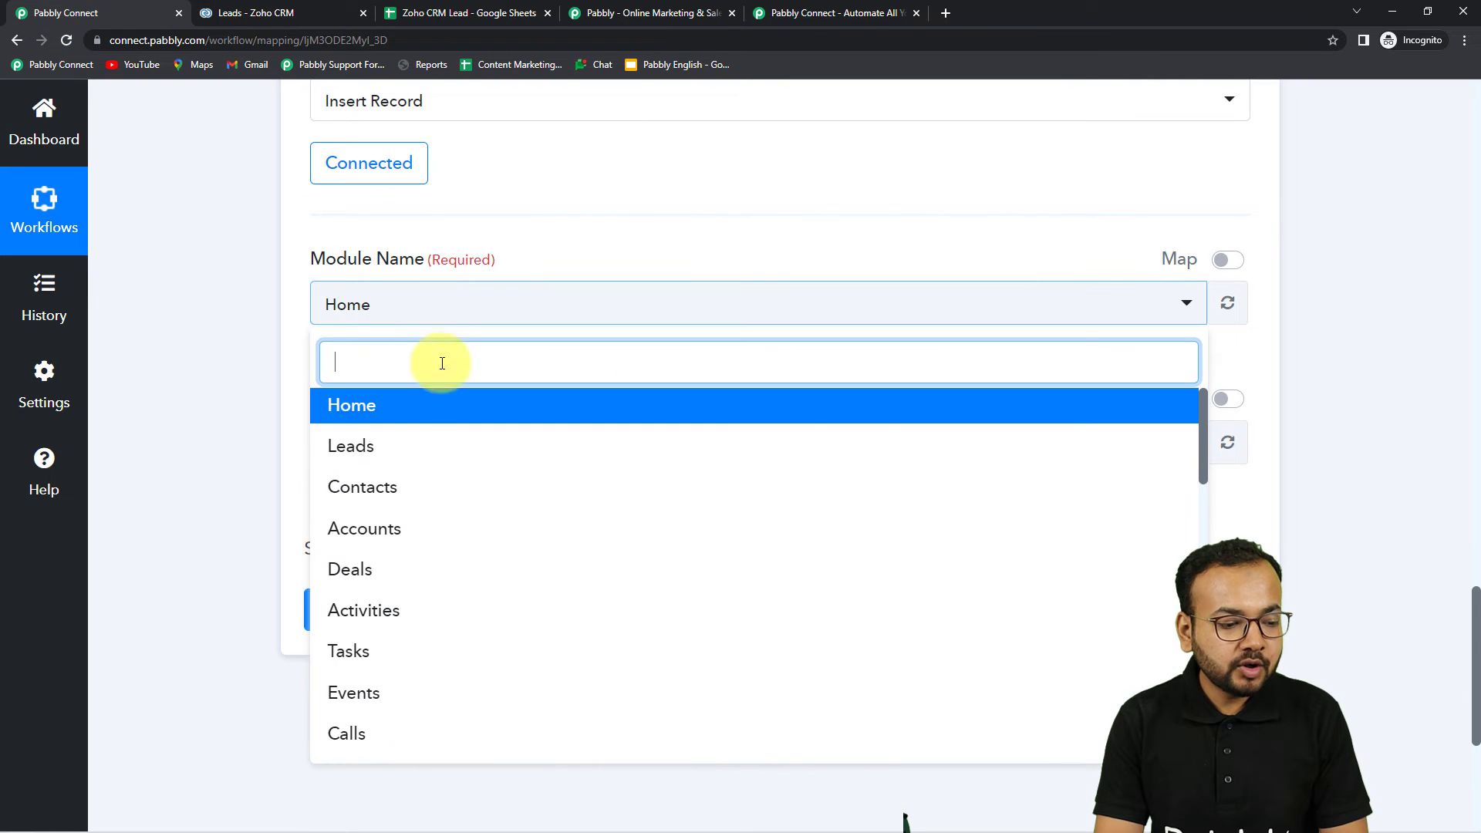
left_click(344, 454)
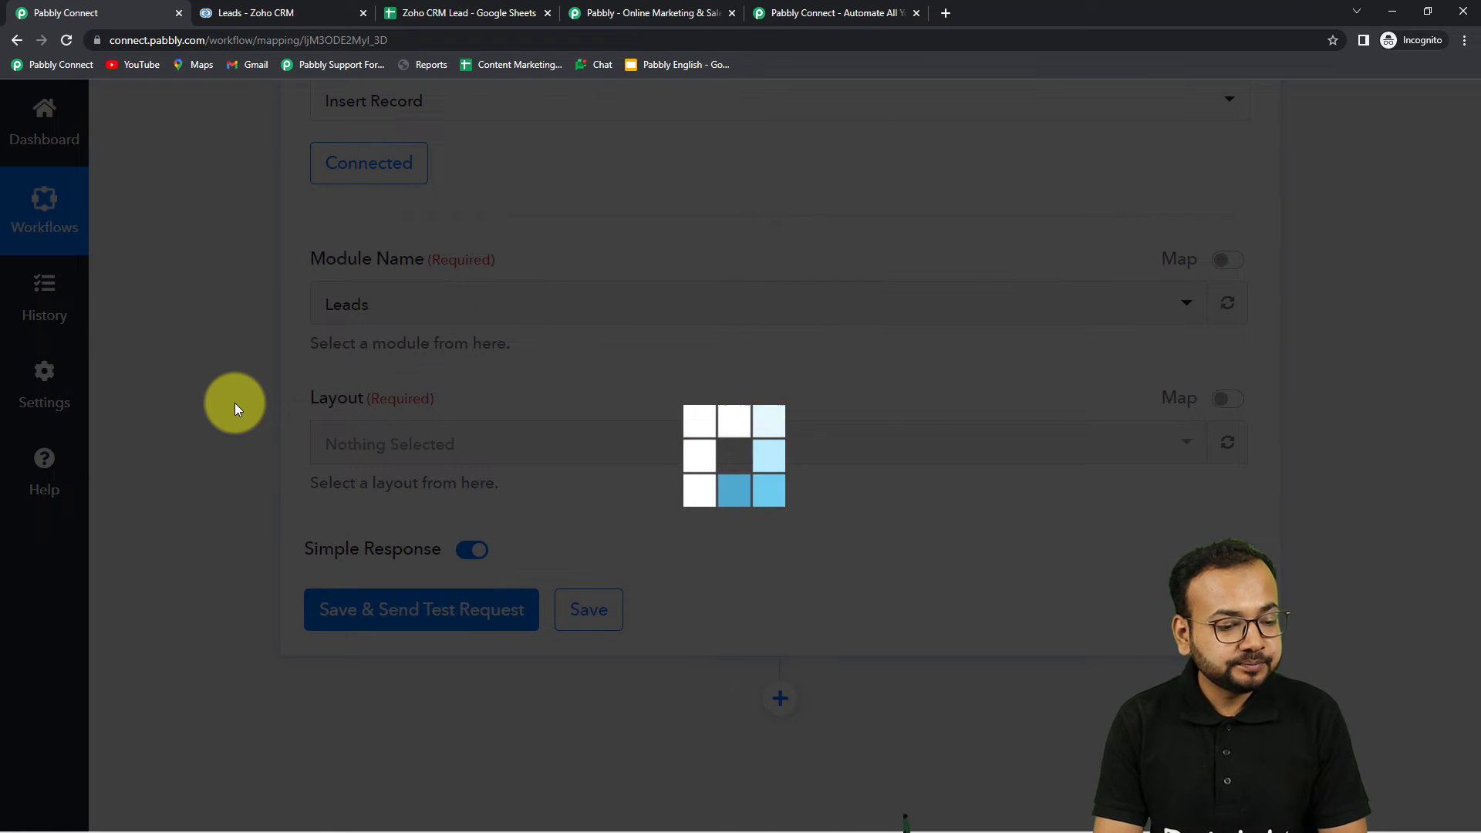
scroll(234, 402, "down", 1)
left_click(503, 376)
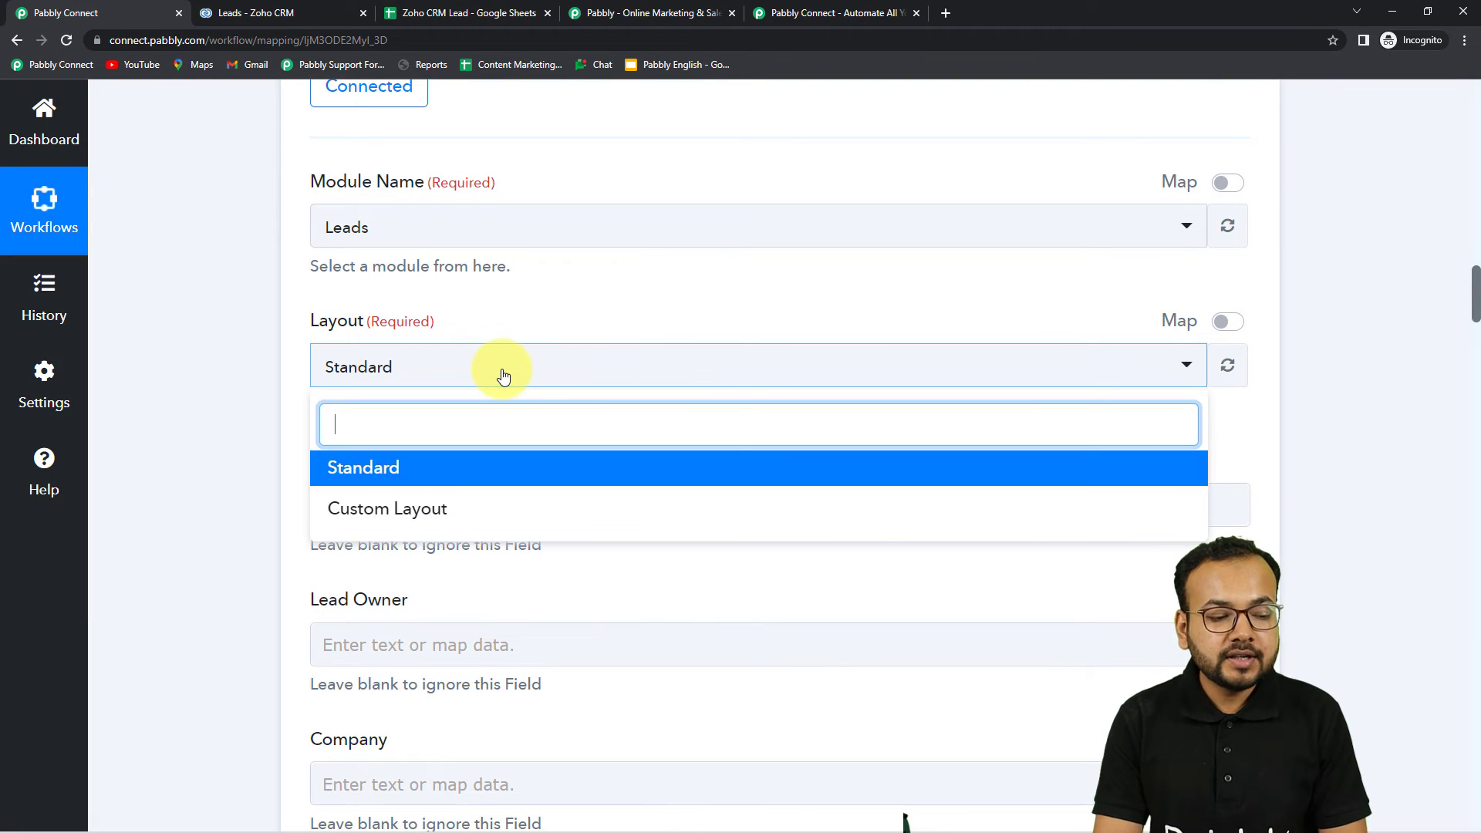
scroll(503, 376, "down", 2)
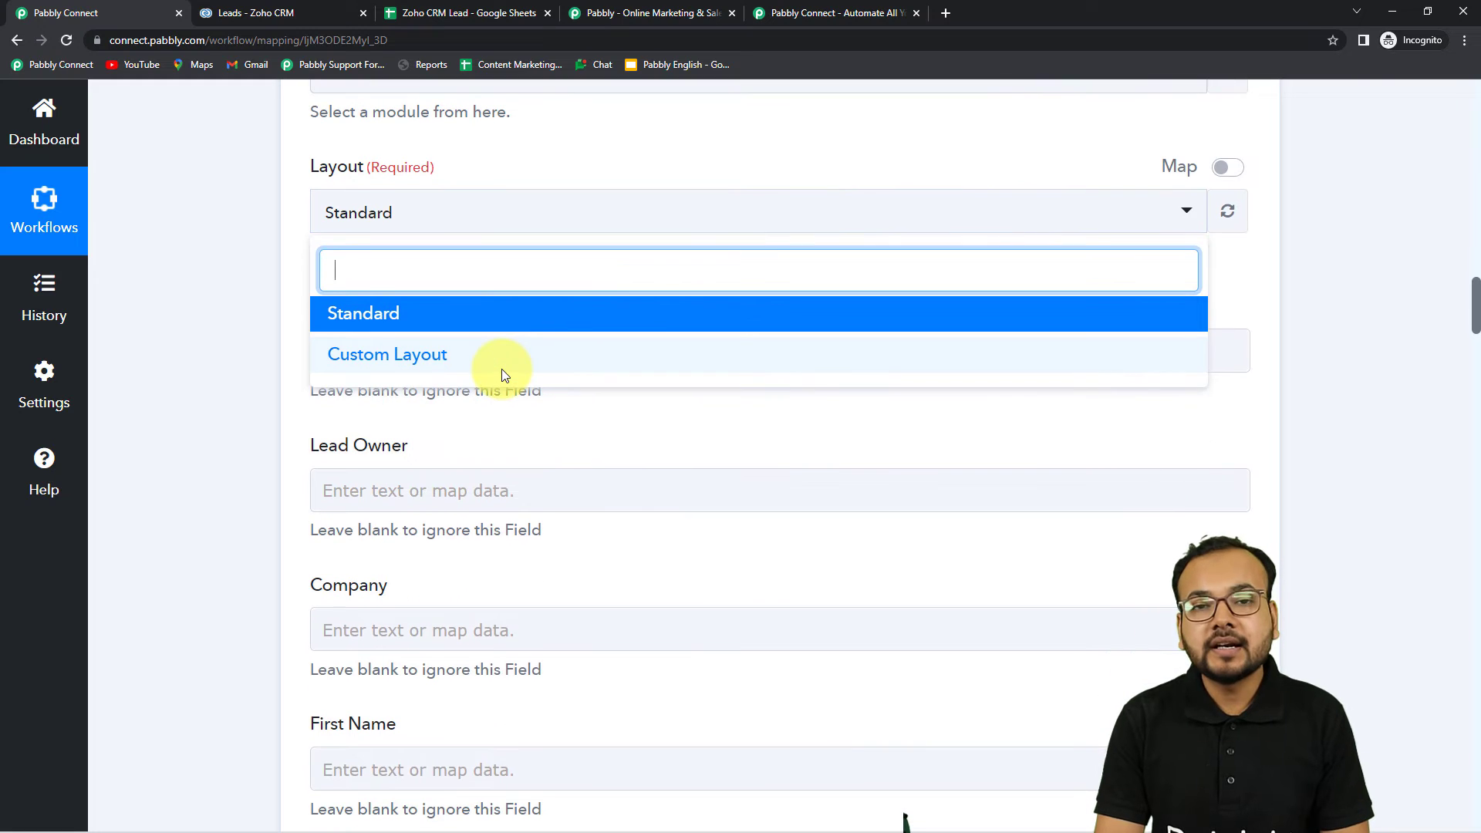
left_click(380, 369)
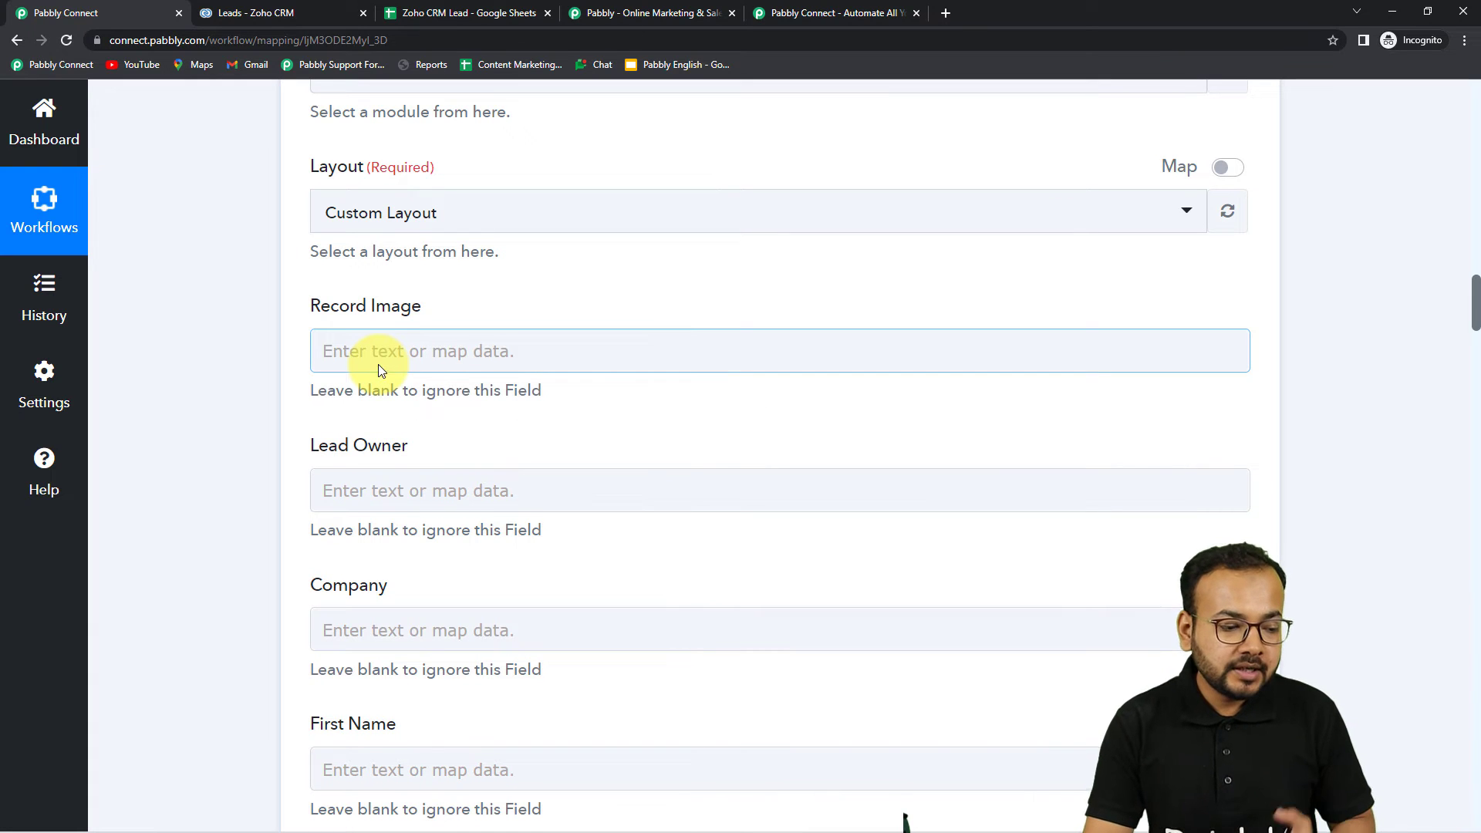
Examine the custom layout's mappable fields, including Gender, and the row data received by the Google Sheets trigger
scroll(393, 394, "down", 15)
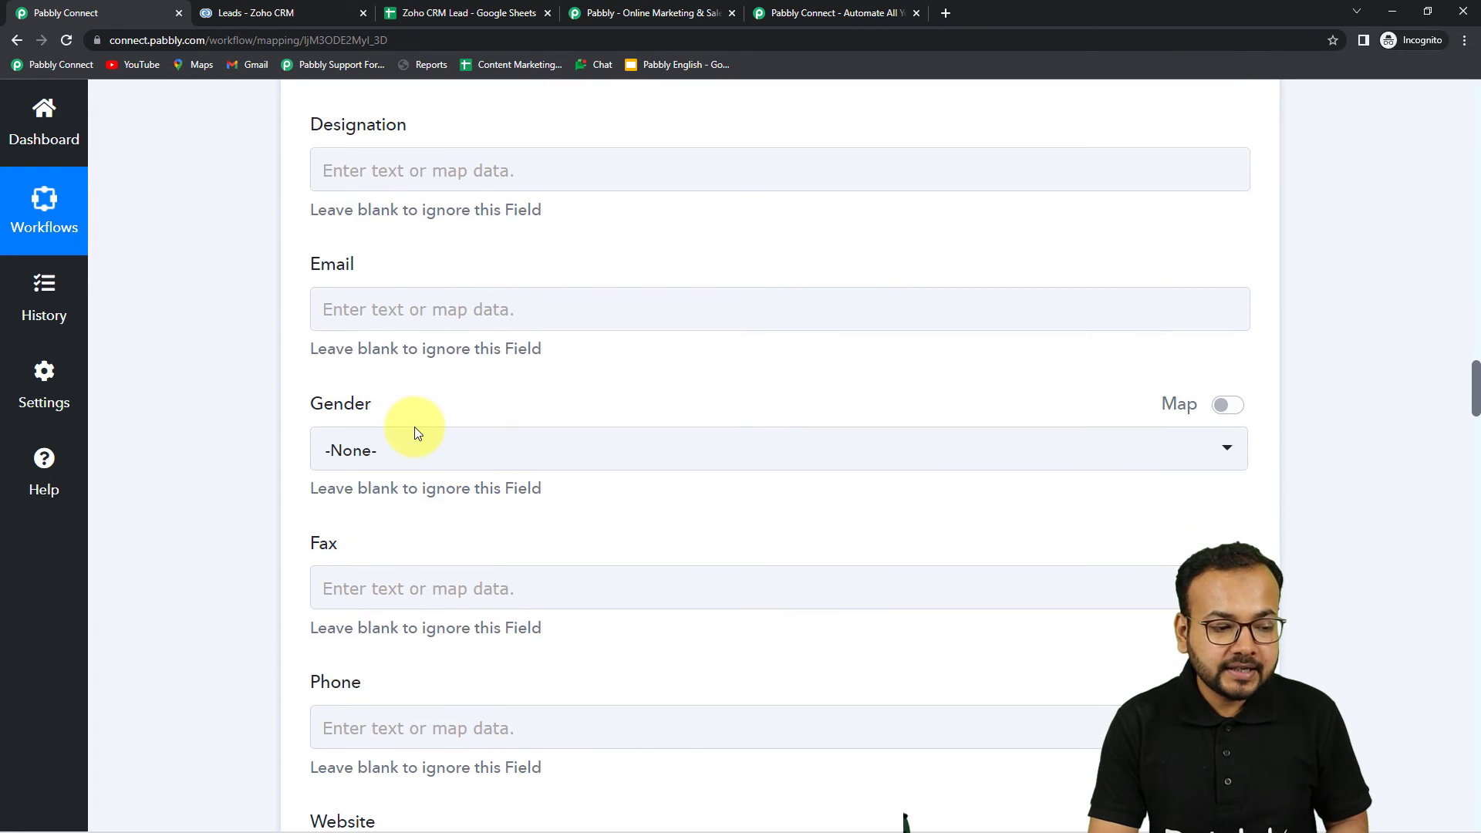
scroll(414, 428, "down", 4)
left_click(415, 424)
scroll(414, 424, "down", 3)
scroll(416, 427, "up", 5)
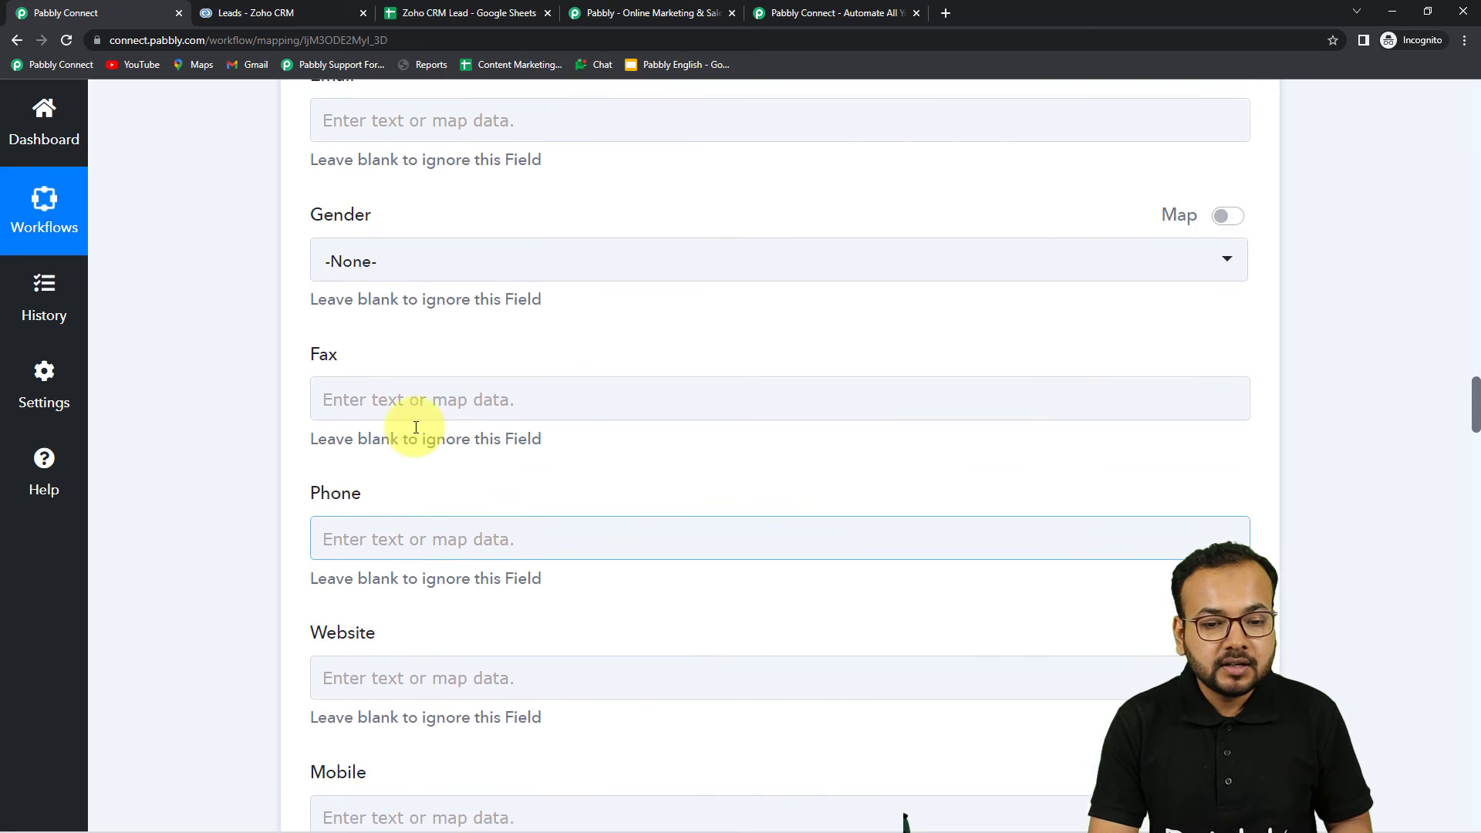
scroll(416, 427, "up", 20)
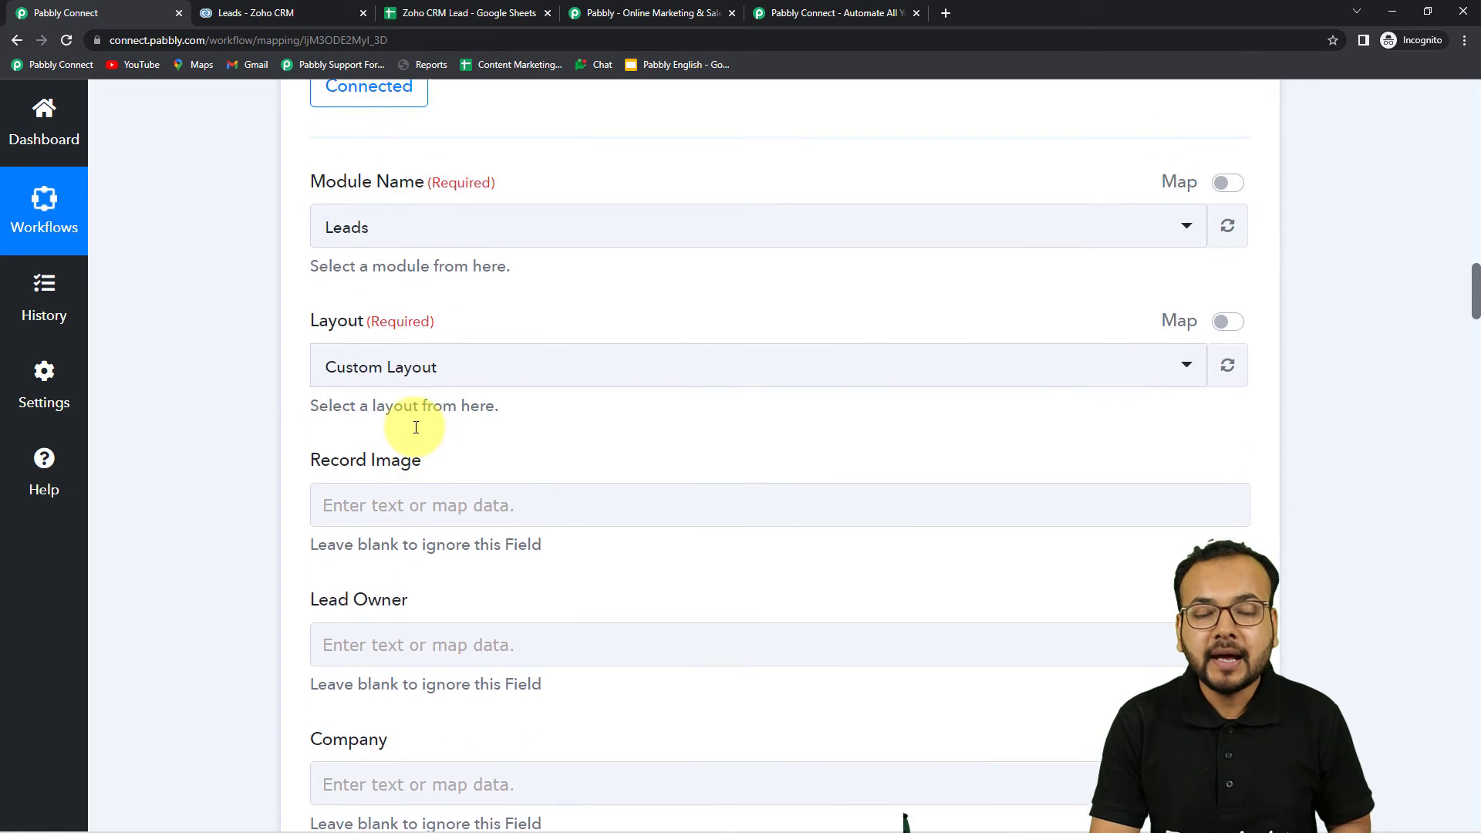
scroll(416, 427, "up", 3)
scroll(416, 427, "up", 13)
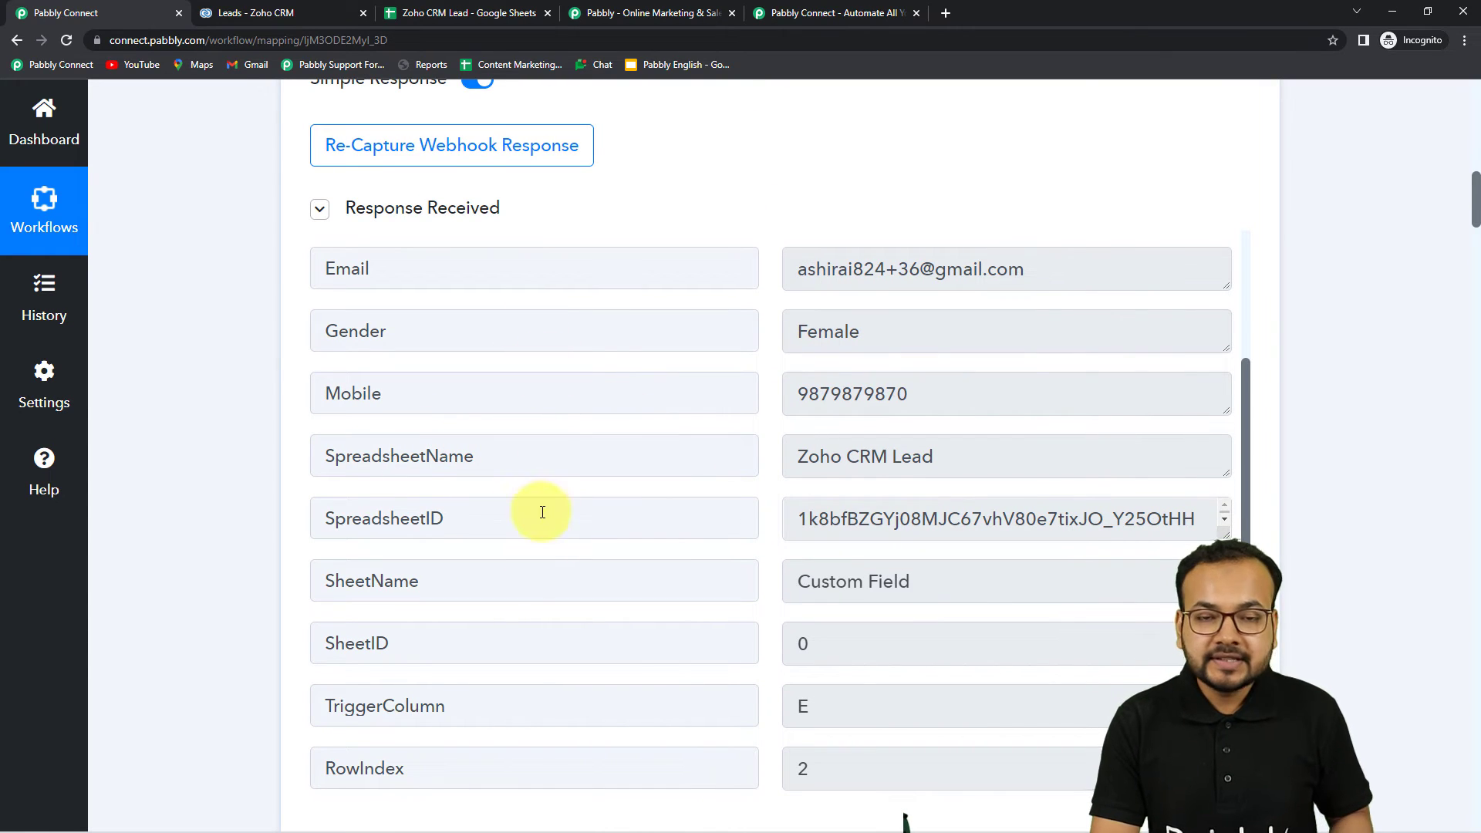
scroll(216, 513, "down", 4)
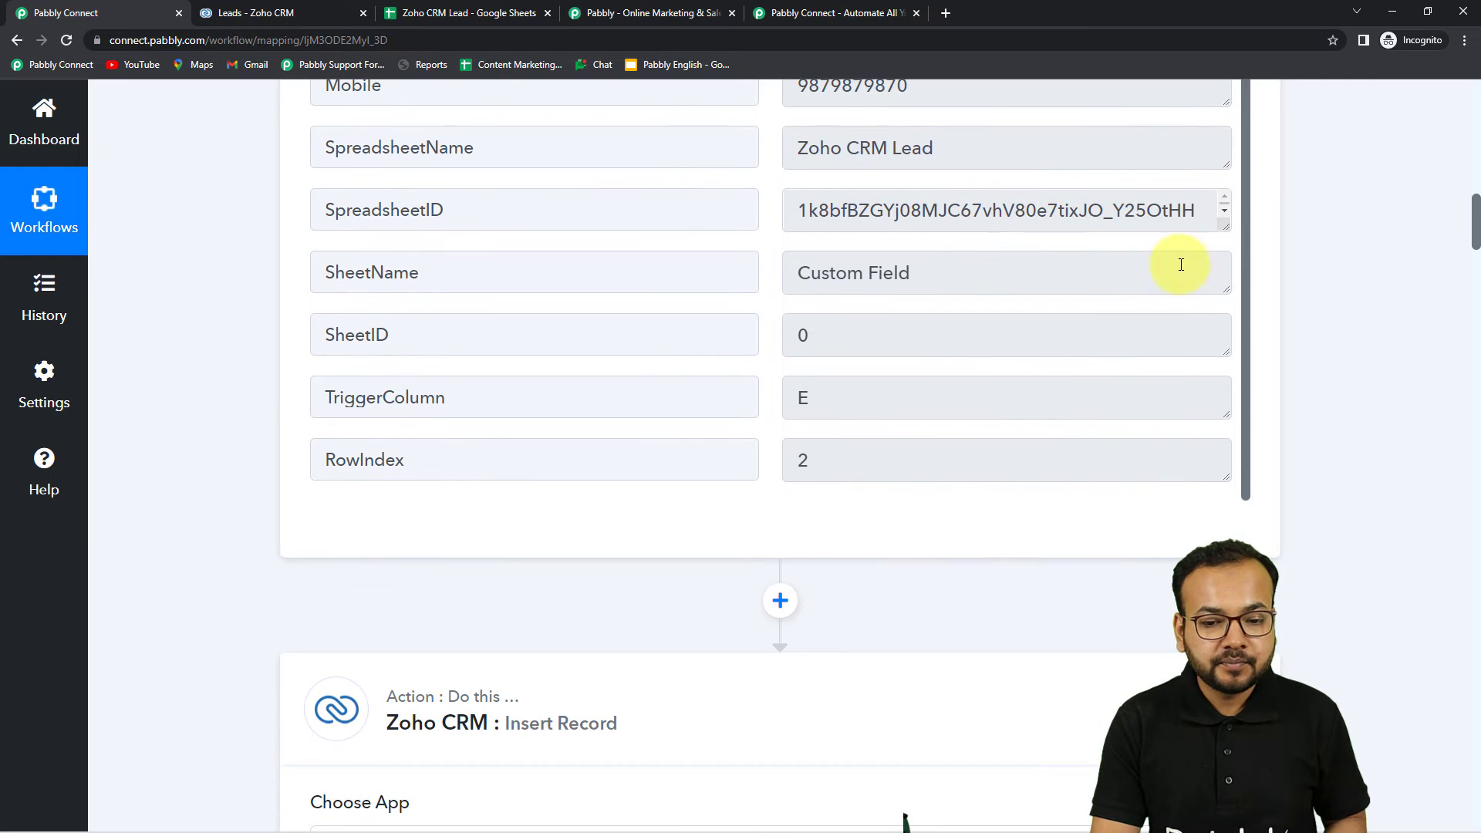
Enter the owner's name in the Lead Owner field of the Zoho CRM action, leaving Record Image blank
left_click_drag(1475, 237, 1471, 326)
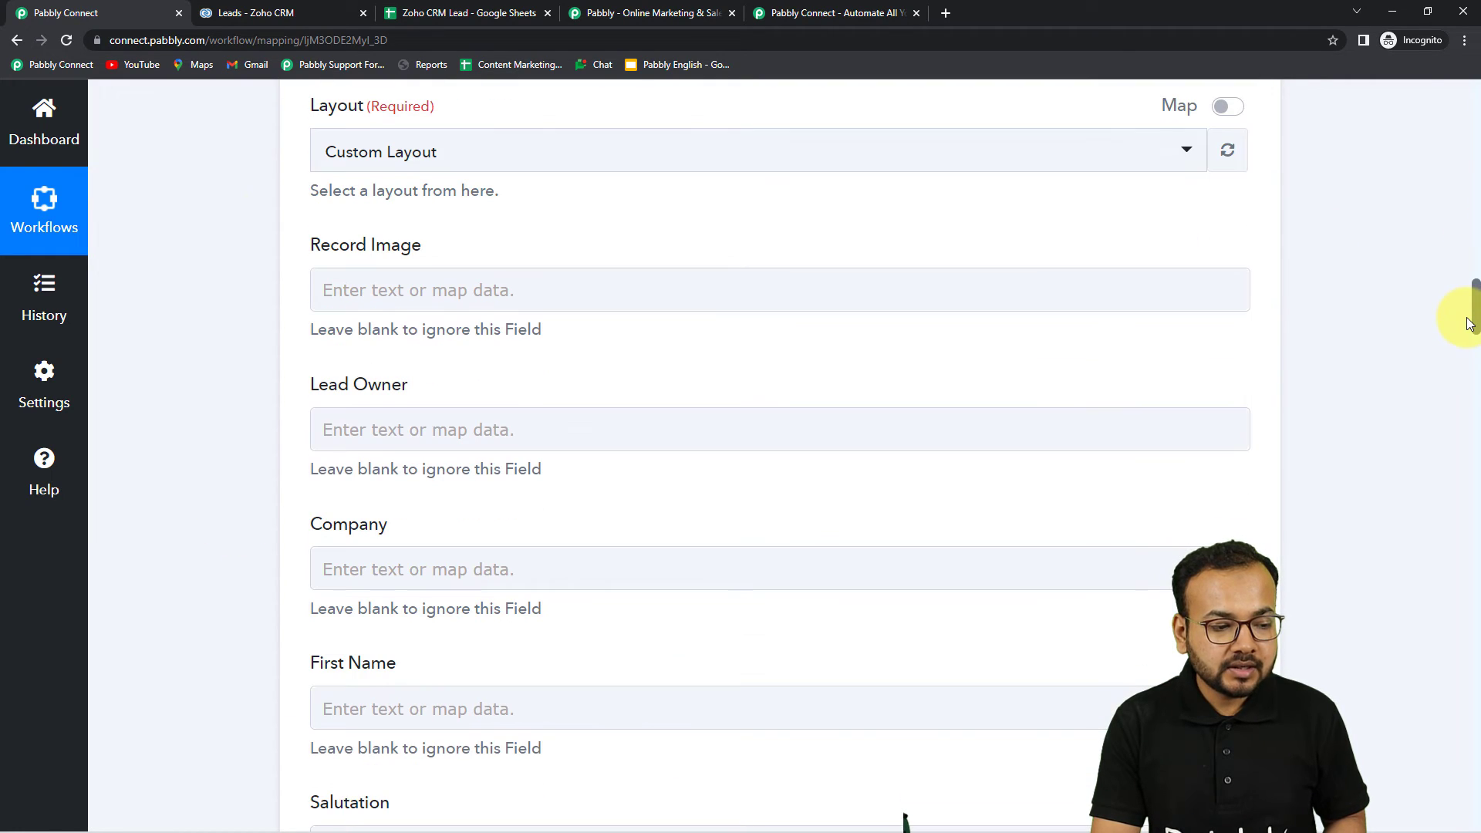
left_click(338, 283)
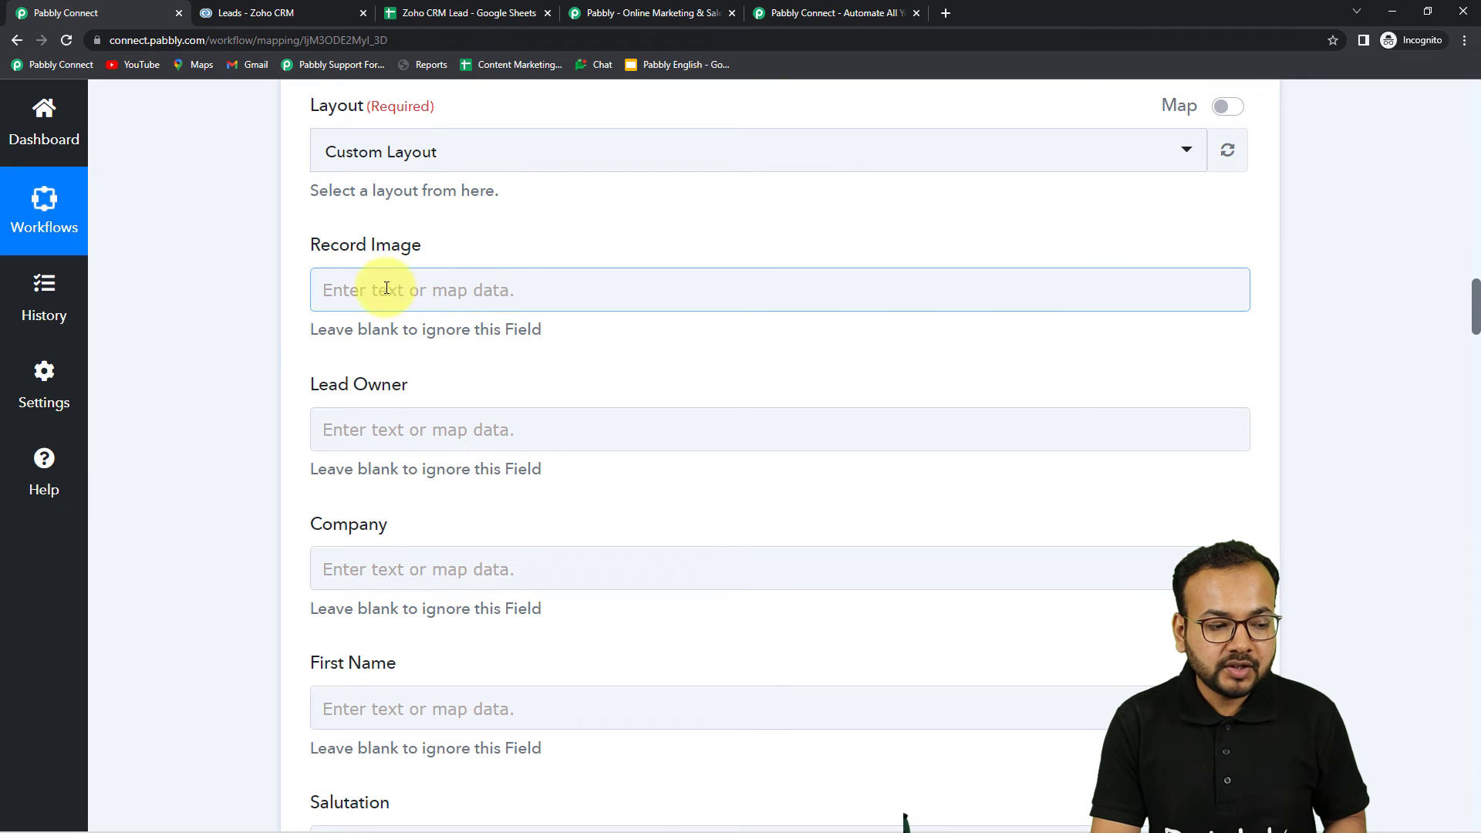
scroll(391, 350, "down", 1)
left_click(390, 350)
scroll(393, 345, "down", 2)
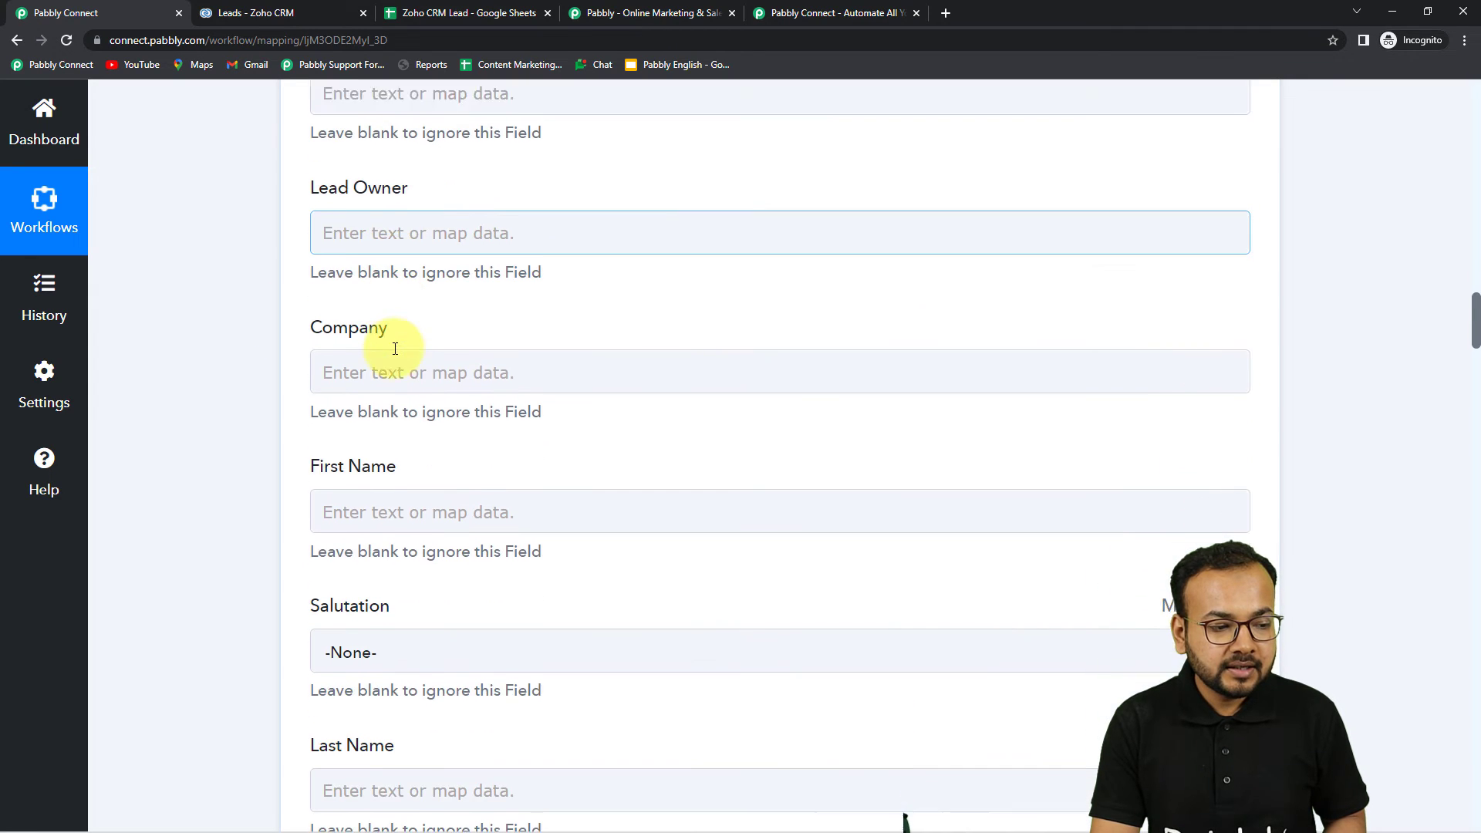
scroll(395, 349, "down", 1)
left_click(449, 203)
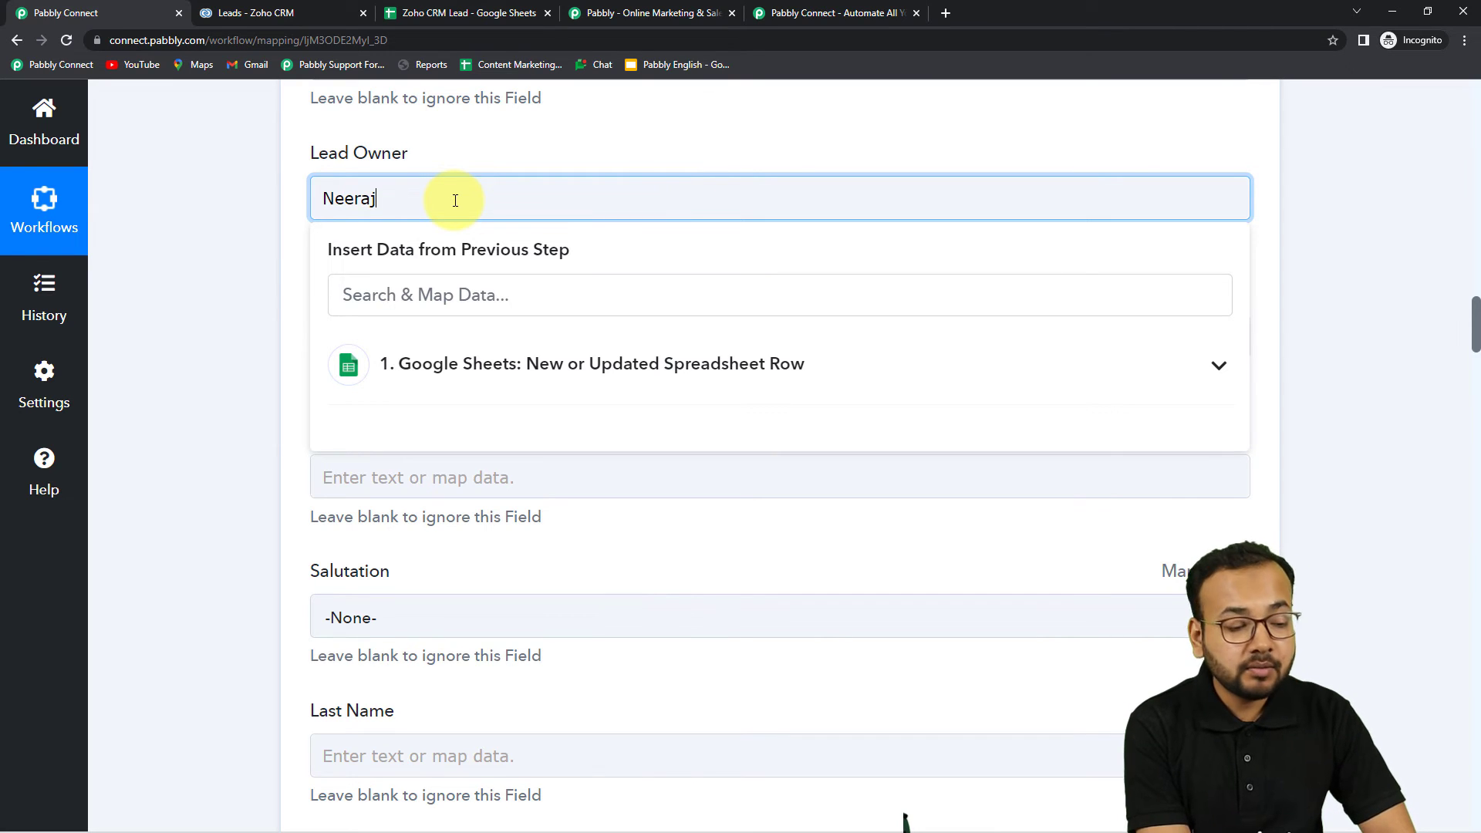
left_click(270, 244)
scroll(371, 238, "down", 2)
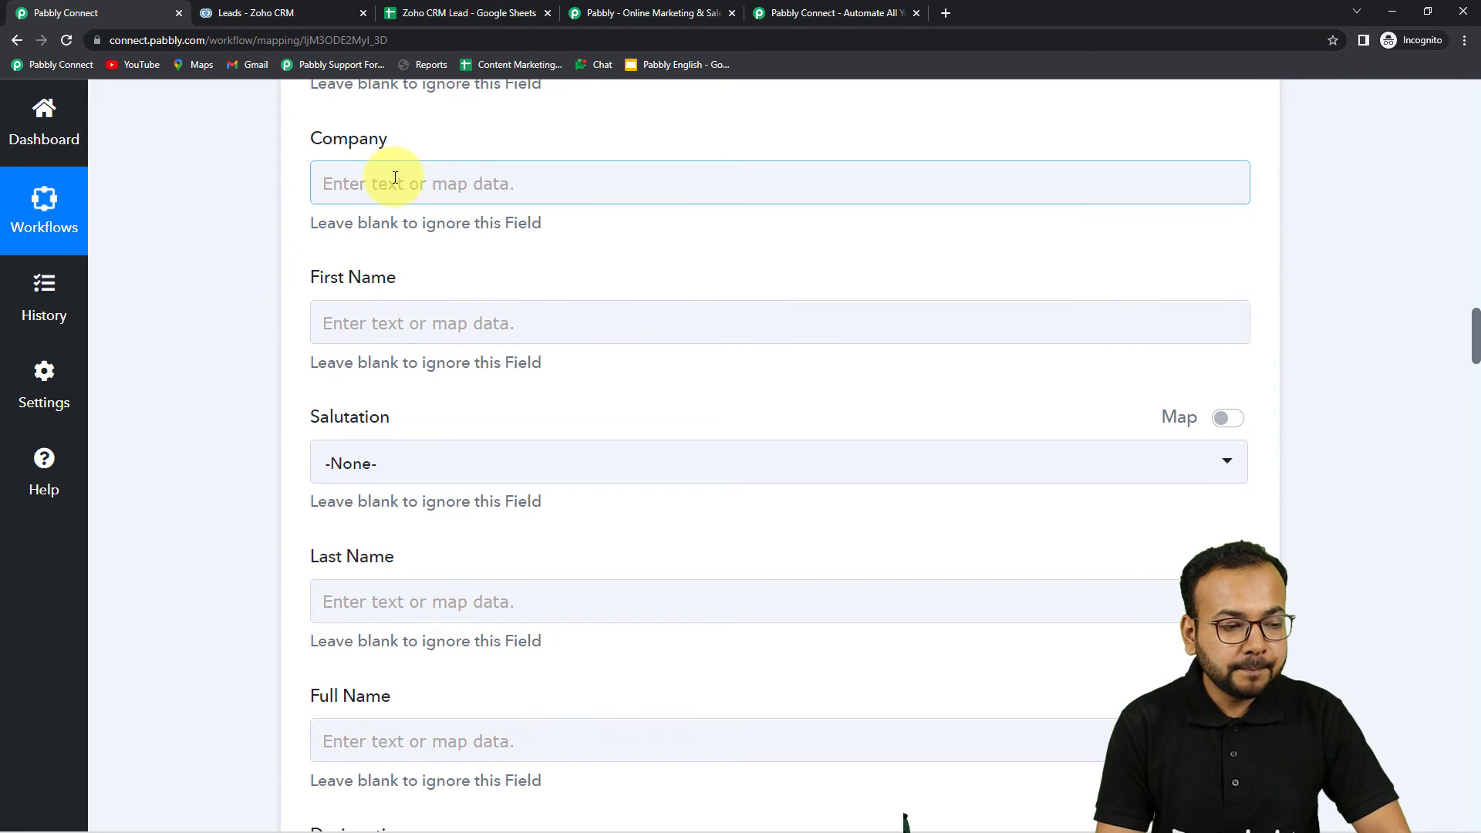
Map the First Name field to the First Name value from the Google Sheets row, leaving Company blank
scroll(463, 197, "down", 1)
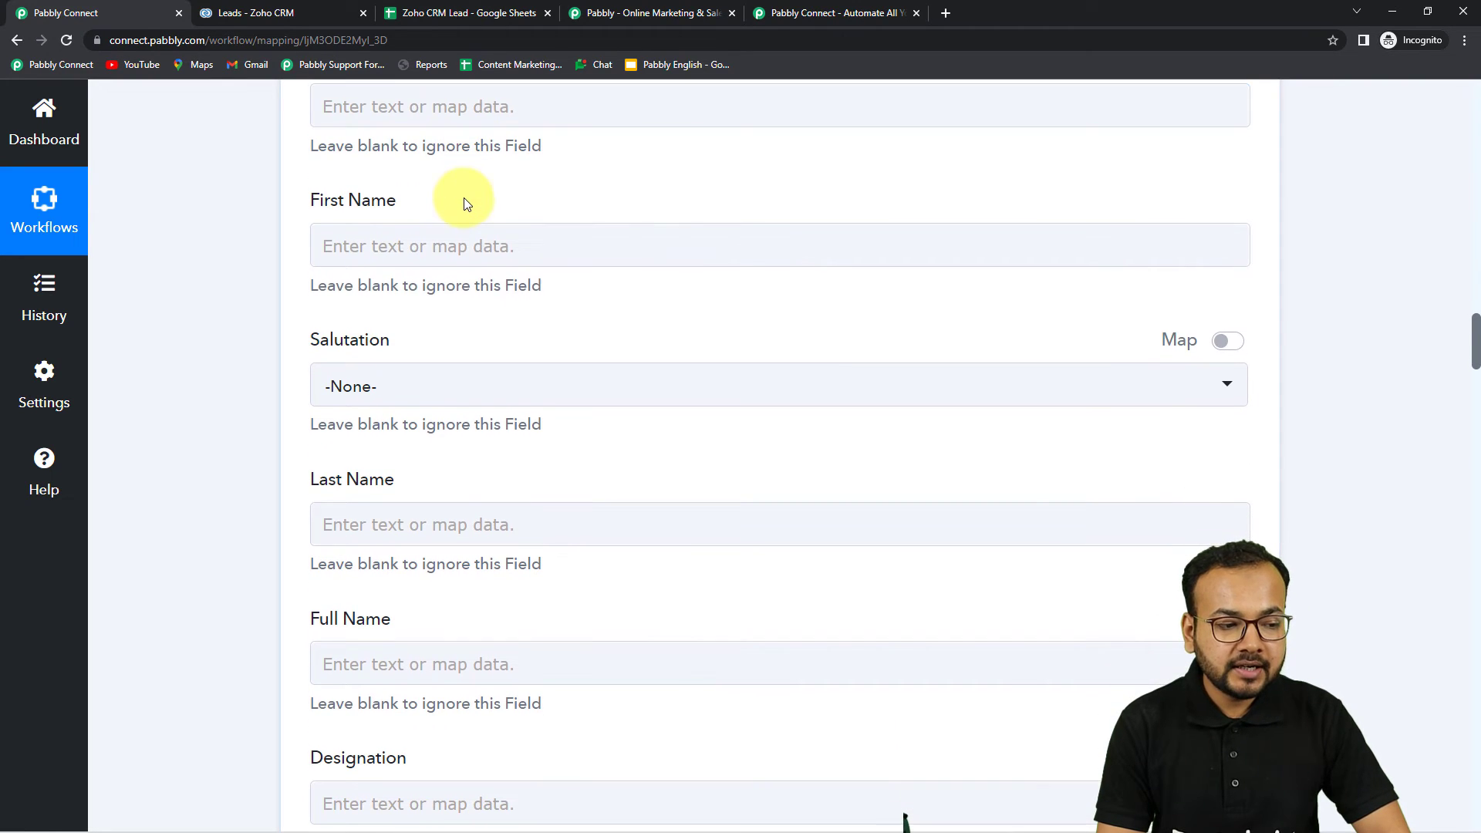
scroll(297, 248, "down", 1)
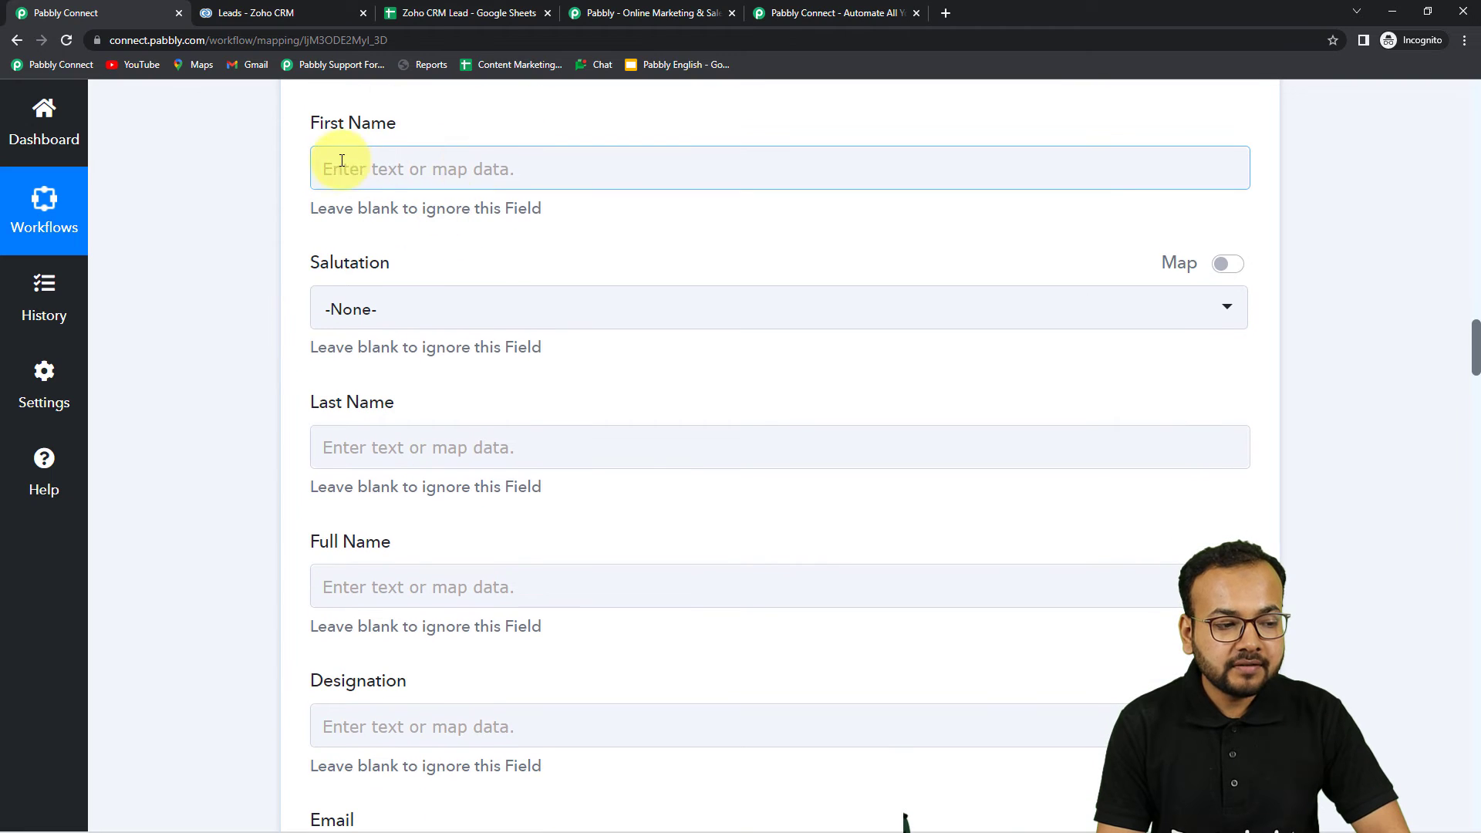
left_click(441, 182)
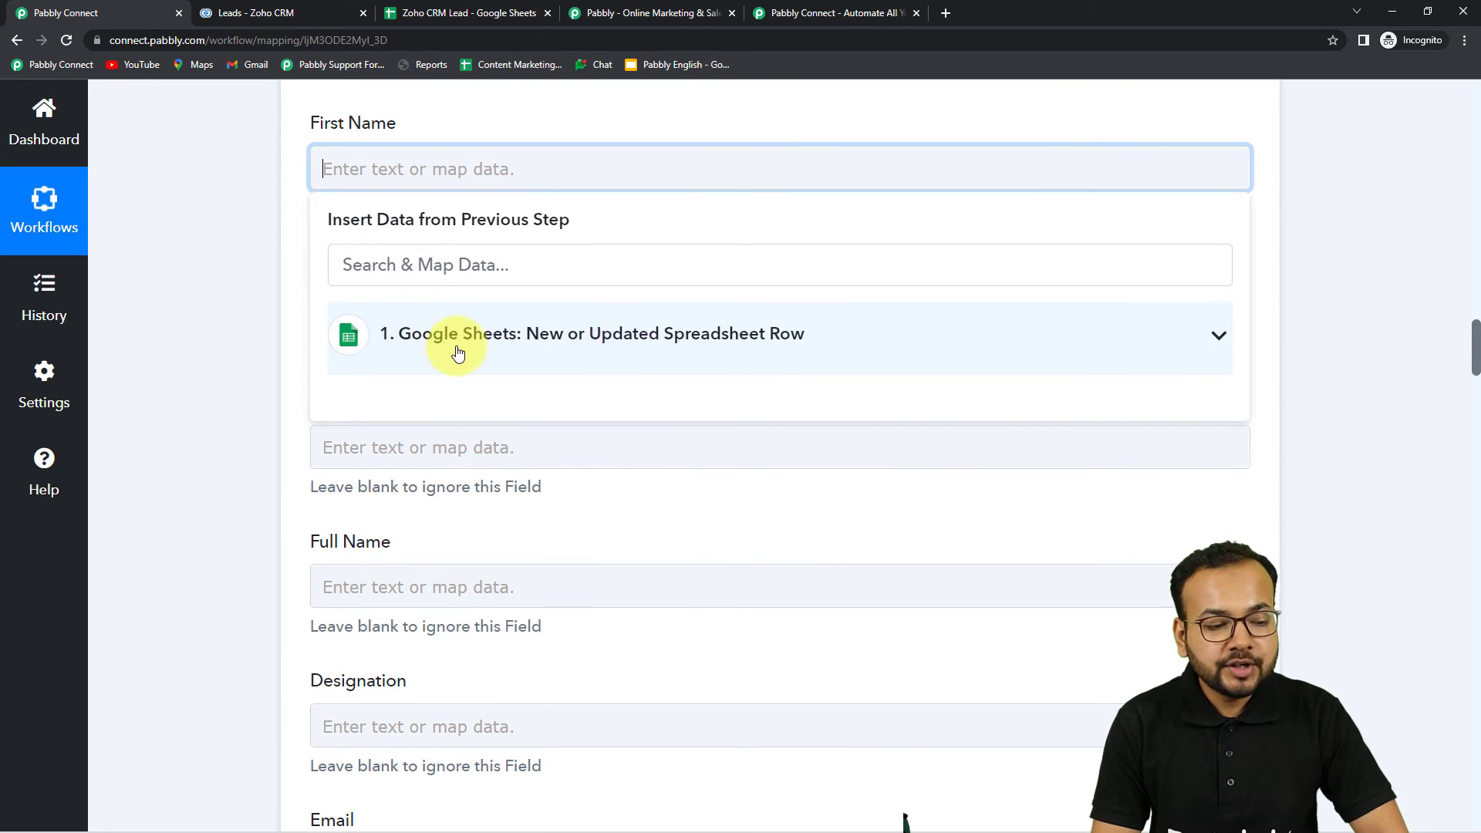
left_click(554, 333)
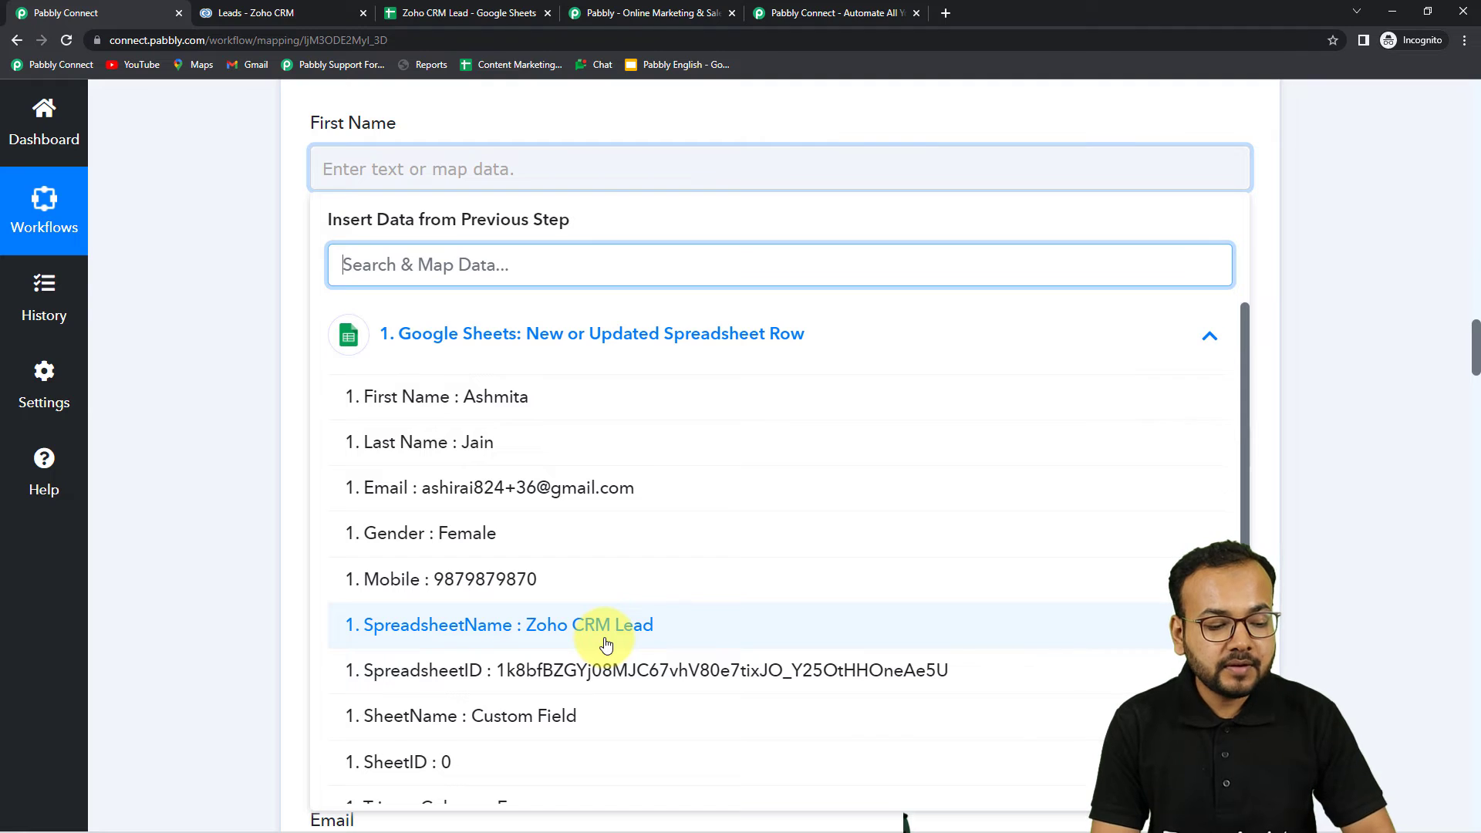
left_click(519, 398)
left_click(197, 298)
Set the lead's Salutation to Mrs
scroll(198, 298, "down", 3)
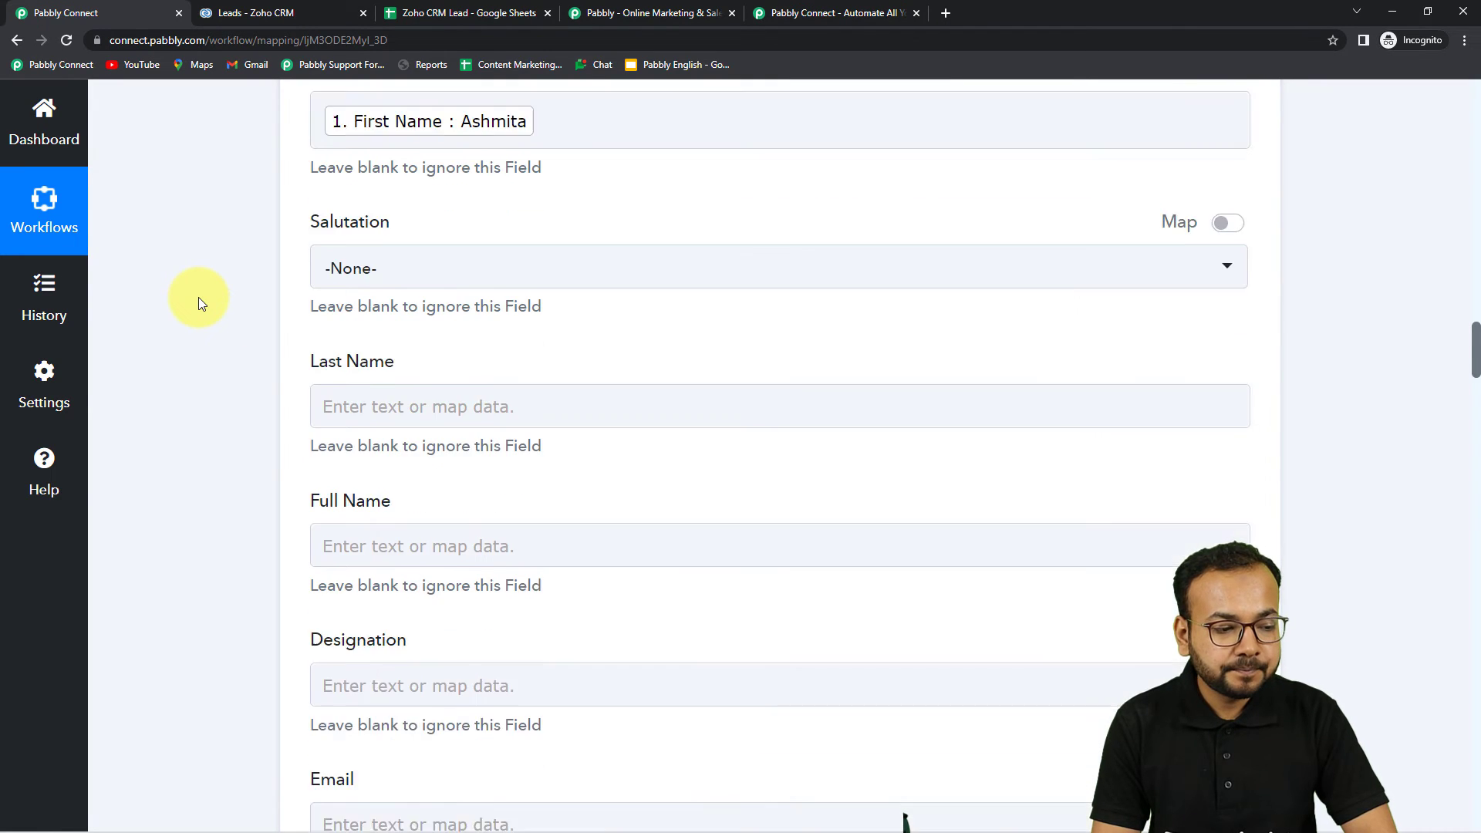
scroll(197, 298, "up", 2)
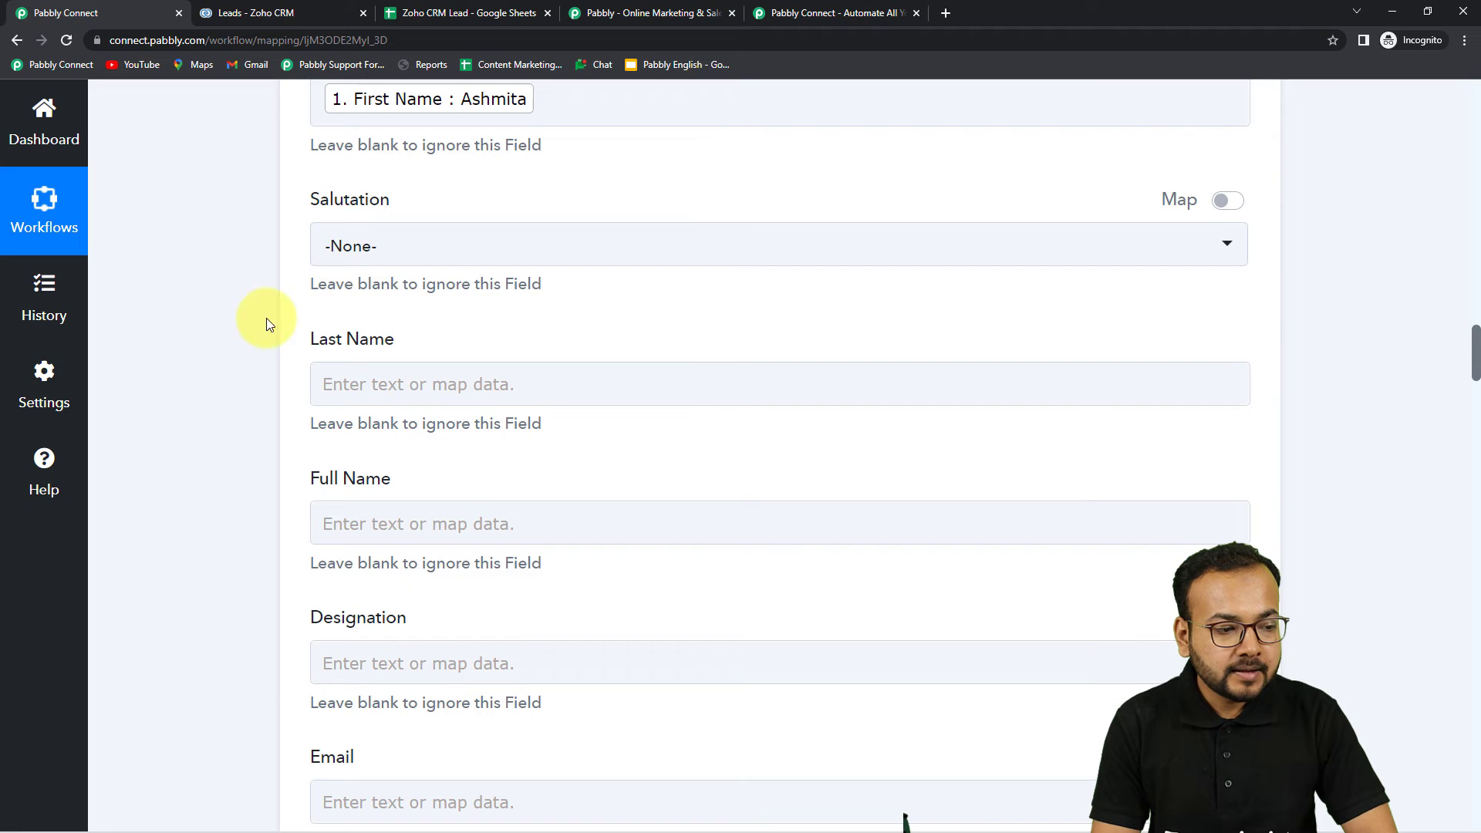
left_click(436, 257)
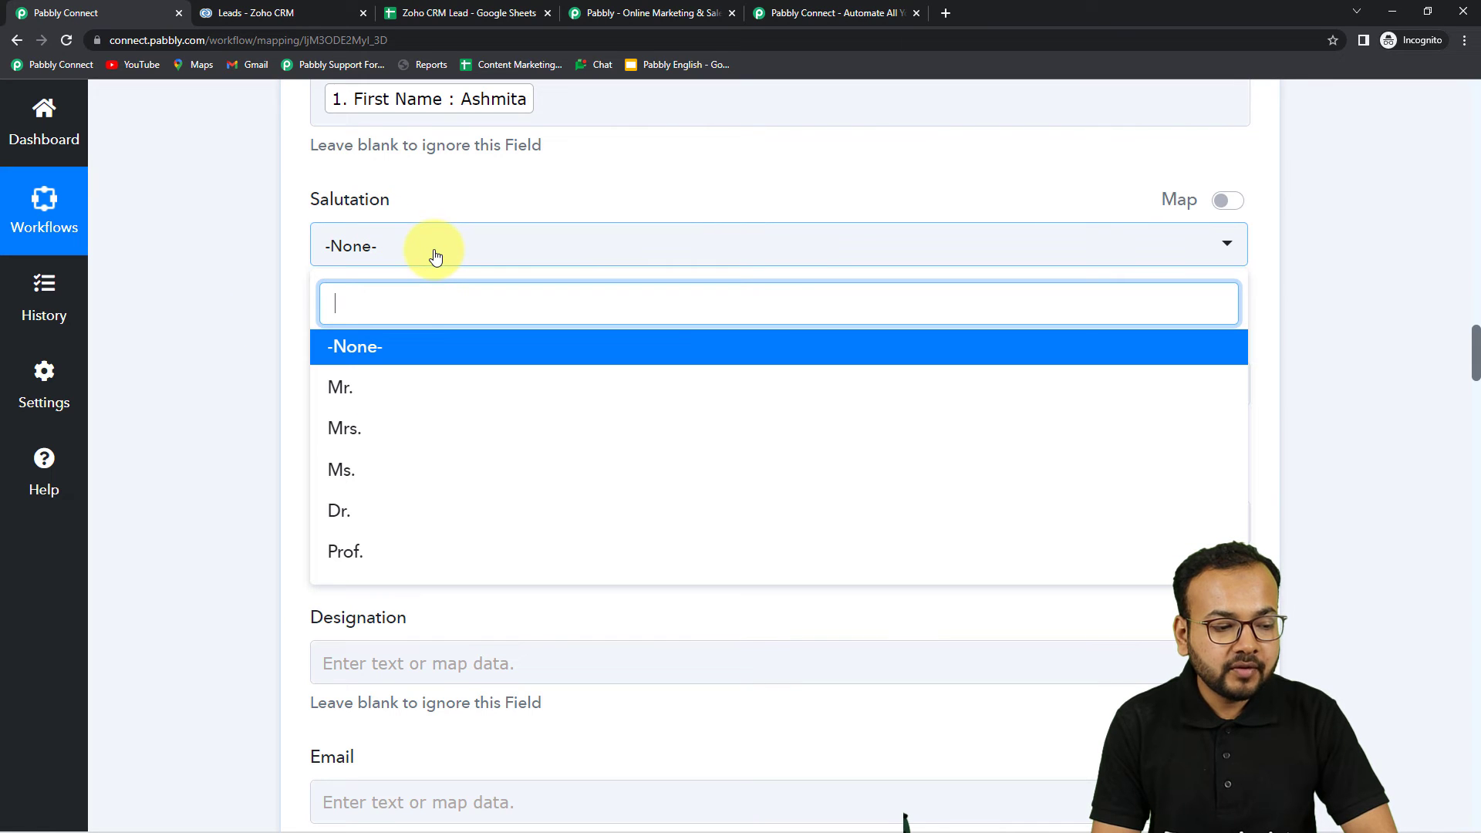
left_click(339, 429)
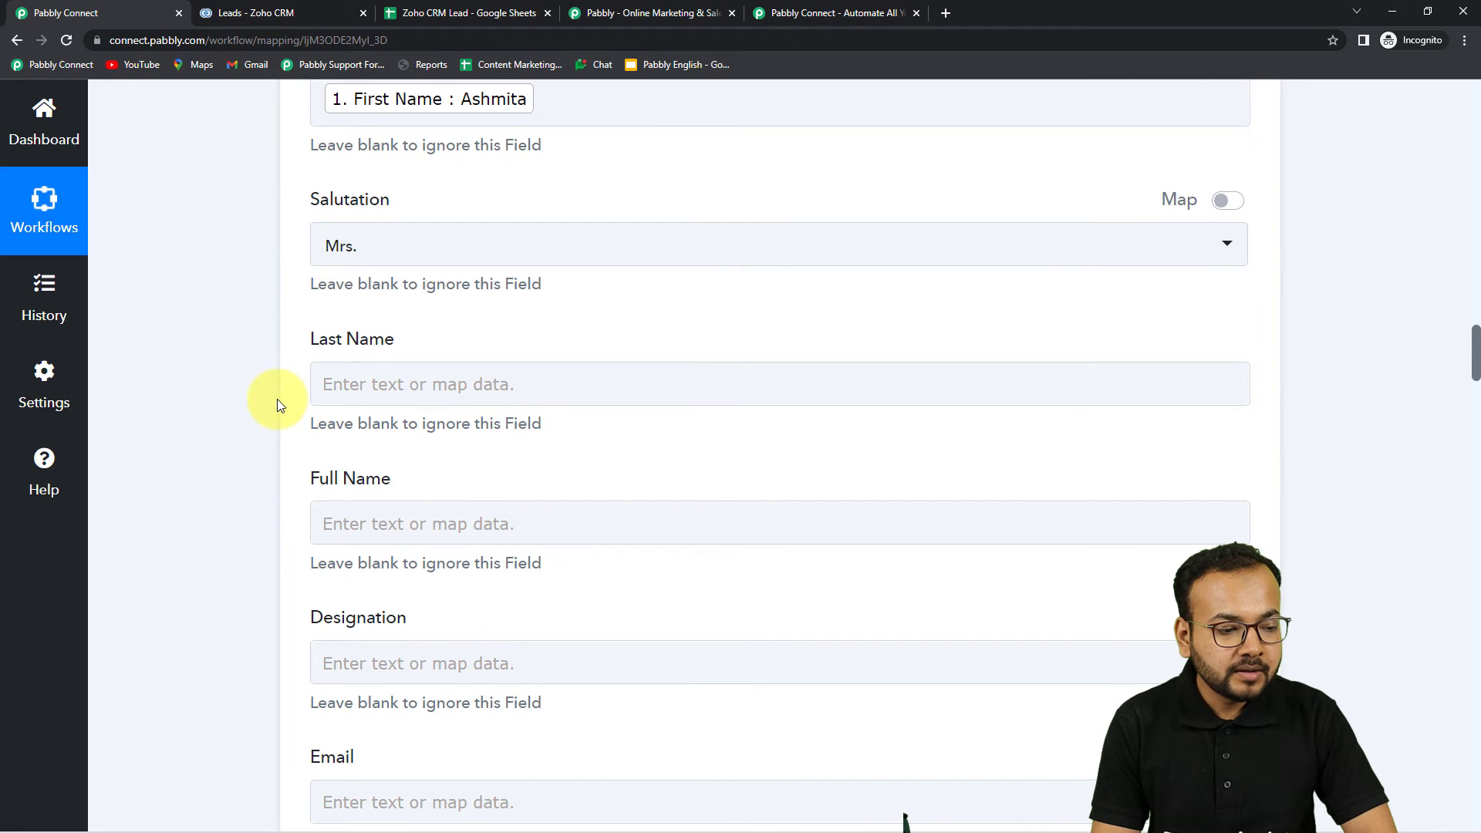
Map the Last Name field to the Last Name value from the Google Sheets row
scroll(279, 405, "down", 2)
left_click(486, 229)
scroll(494, 216, "down", 3)
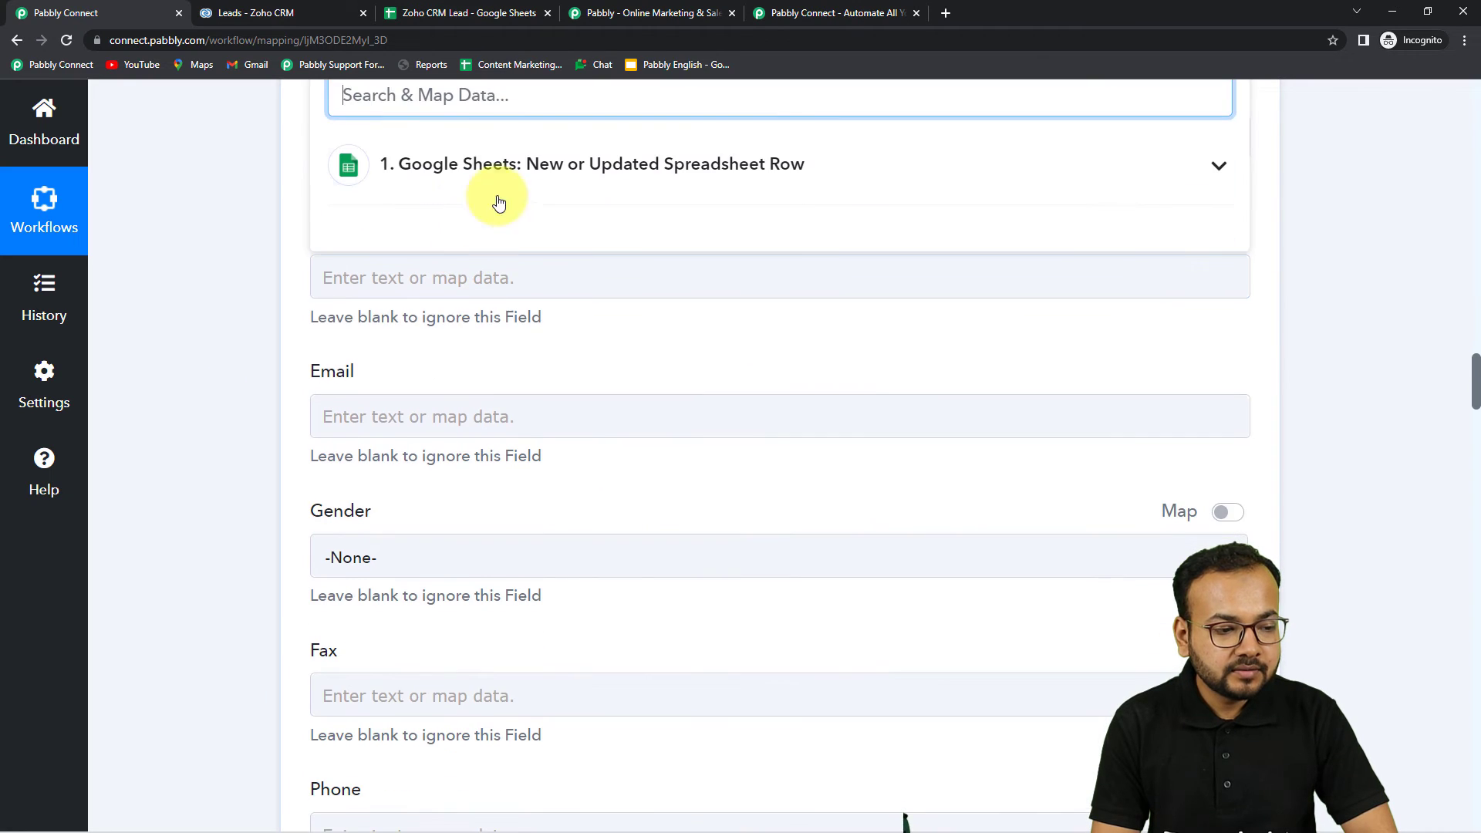
left_click(449, 184)
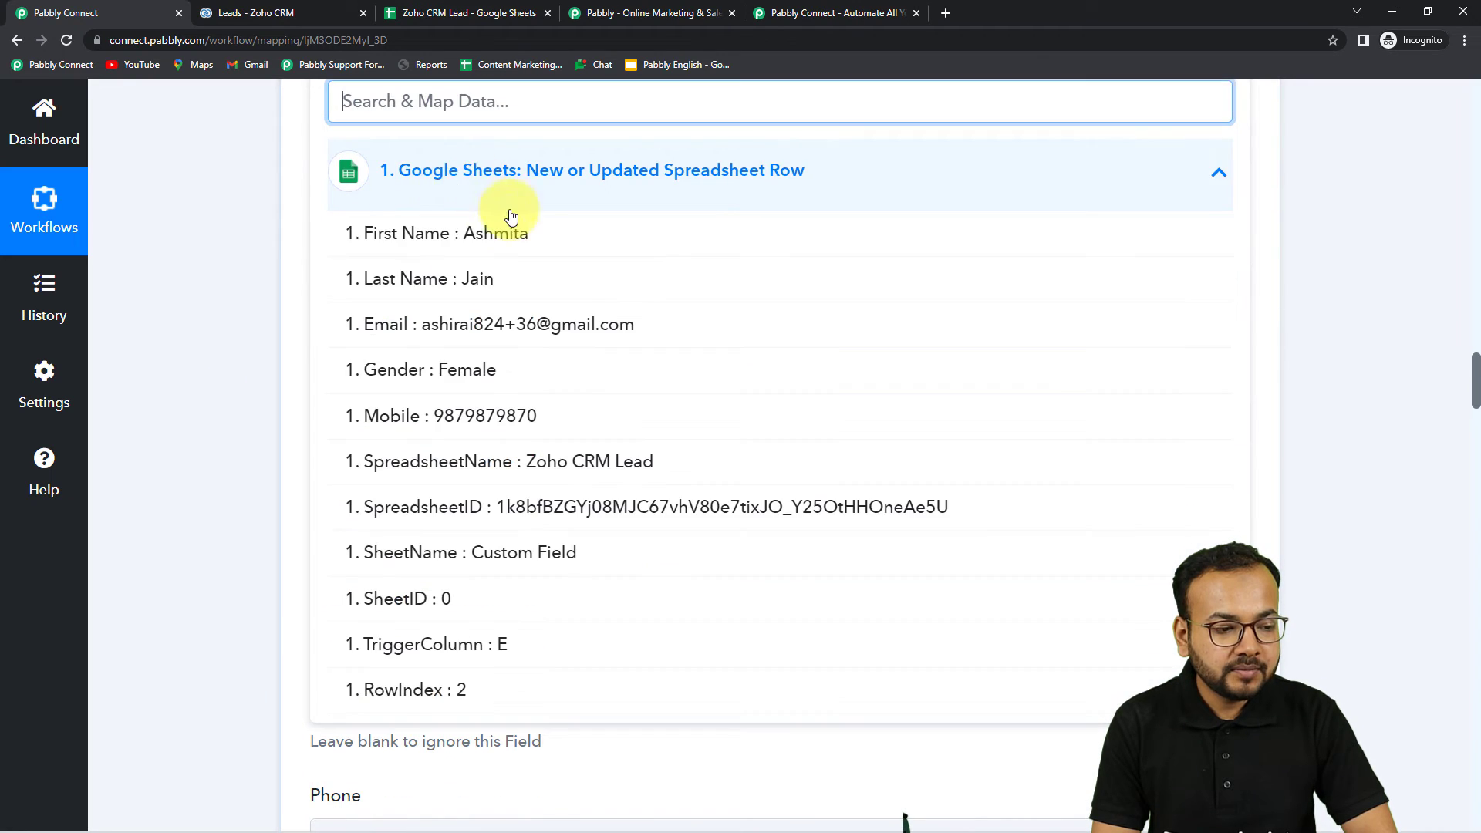
left_click(482, 296)
Map the Full Name field to the First Name value followed by the Last Name value from the Google Sheets row
scroll(262, 258, "up", 2)
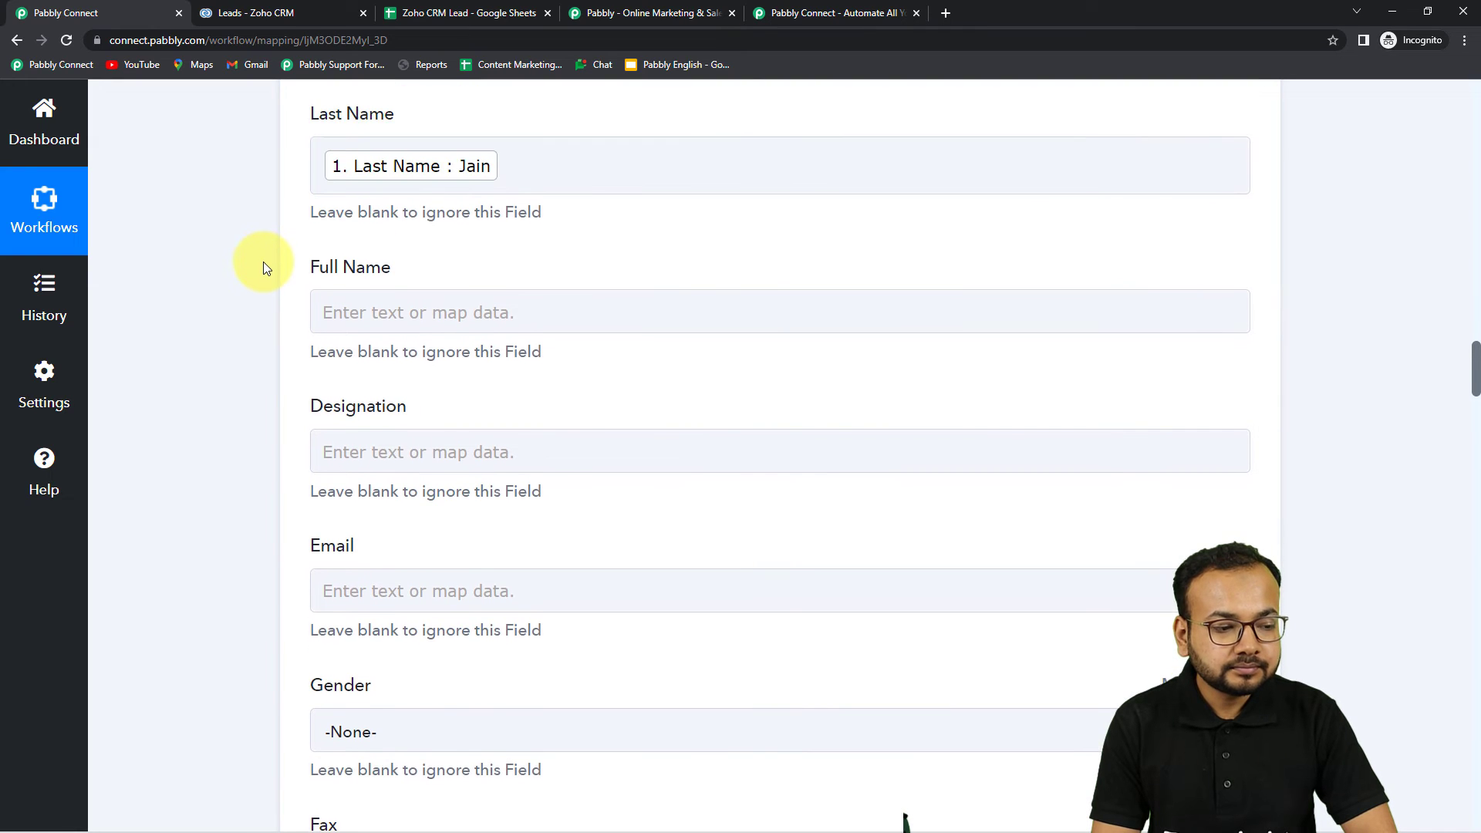
scroll(324, 257, "down", 1)
left_click(397, 238)
scroll(436, 246, "down", 2)
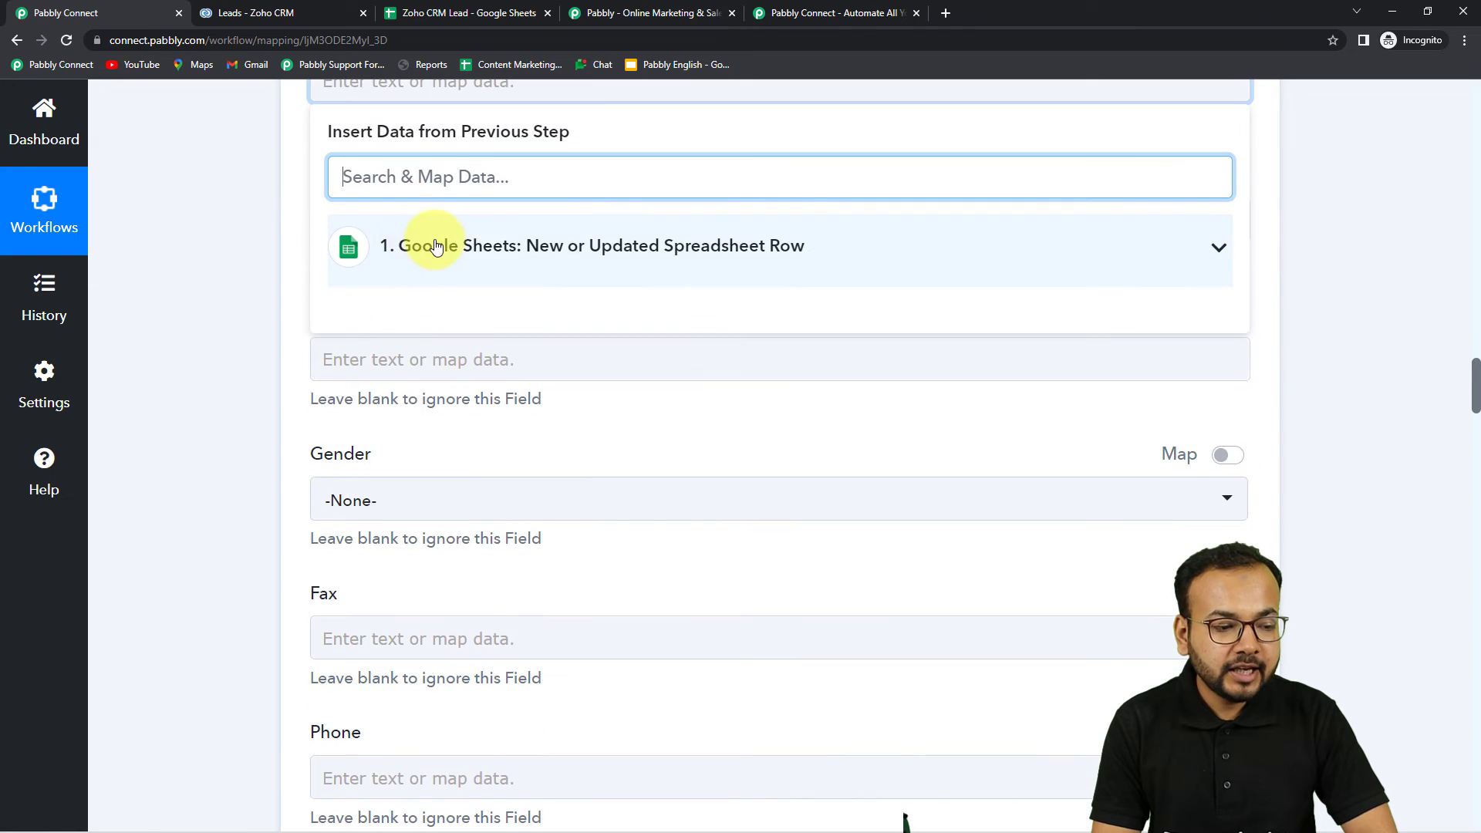
left_click(436, 245)
left_click(430, 308)
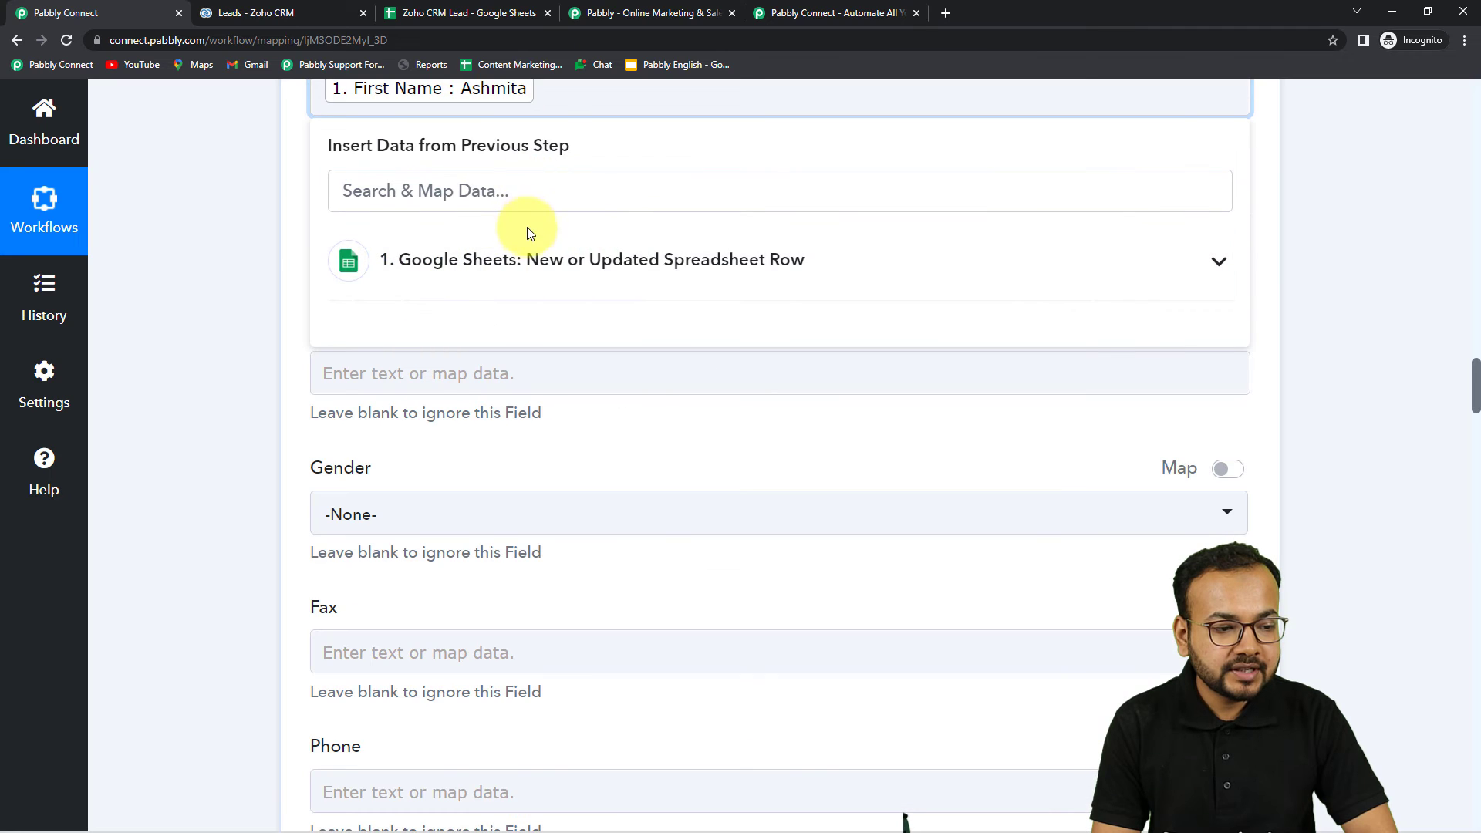
left_click(529, 262)
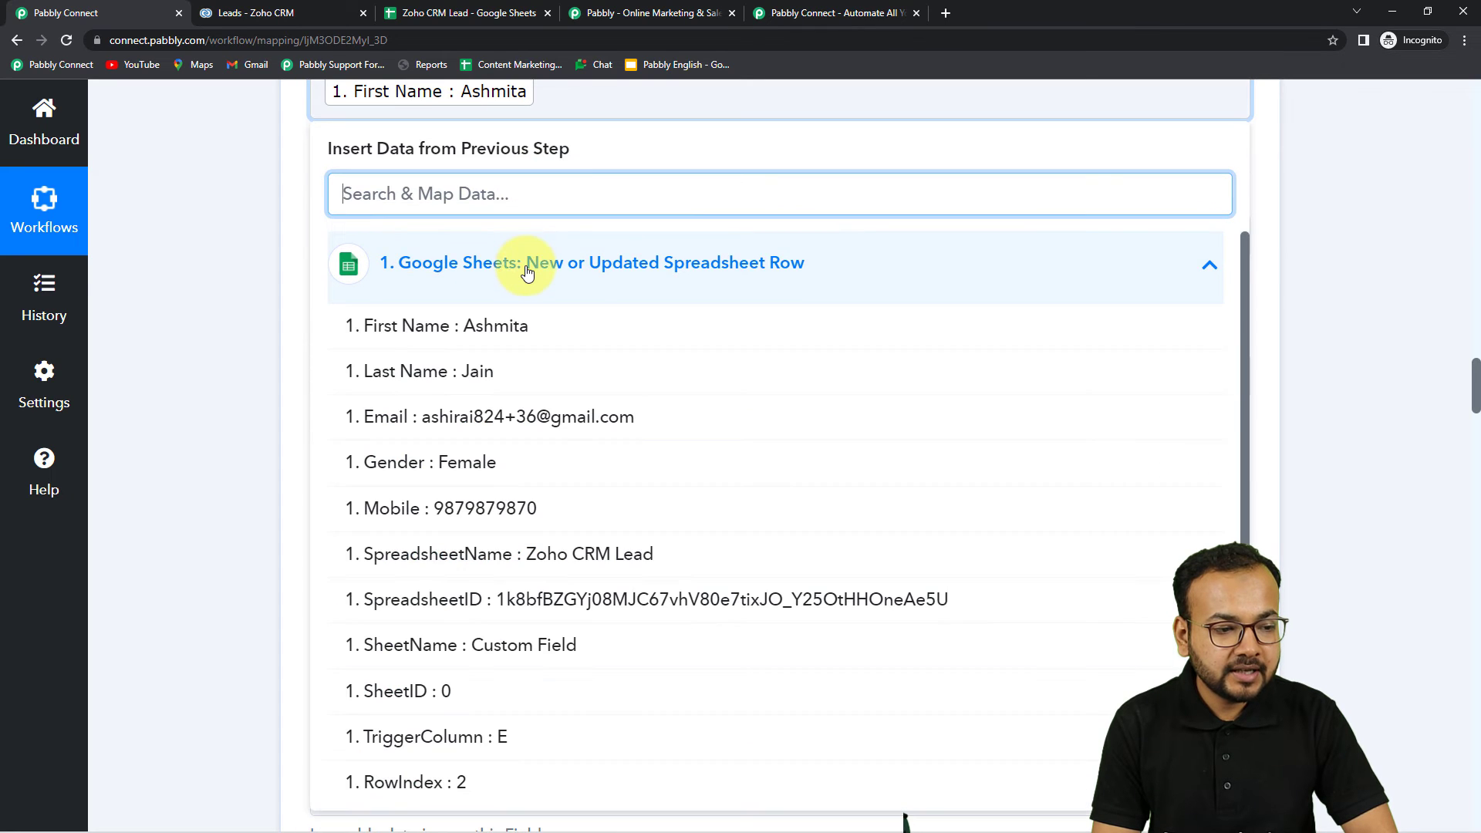
left_click(562, 361)
left_click(251, 293)
Map the Email field to the Email value from the Google Sheets row, leaving Designation blank
scroll(251, 294, "down", 1)
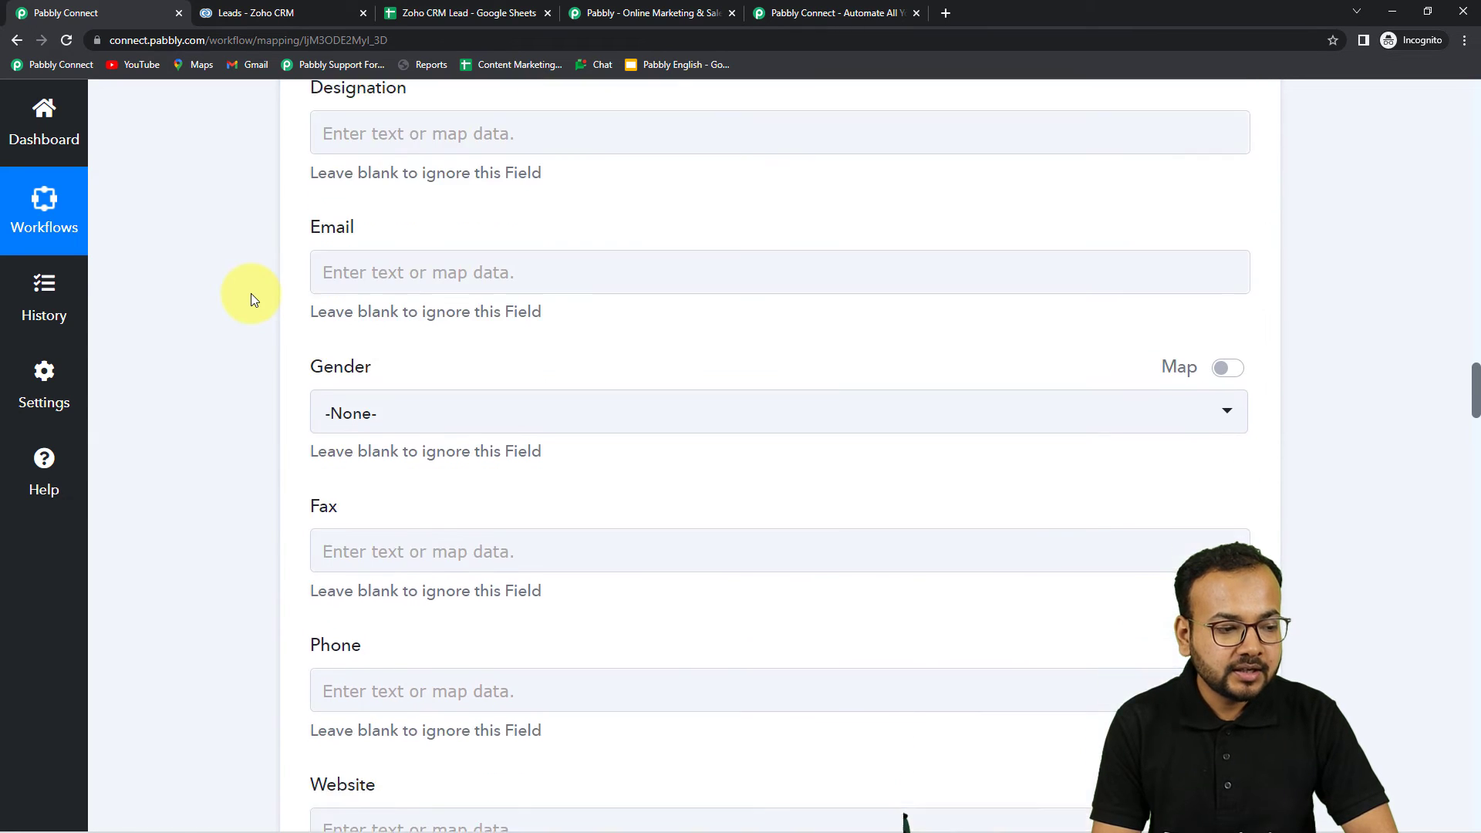
scroll(462, 255, "up", 2)
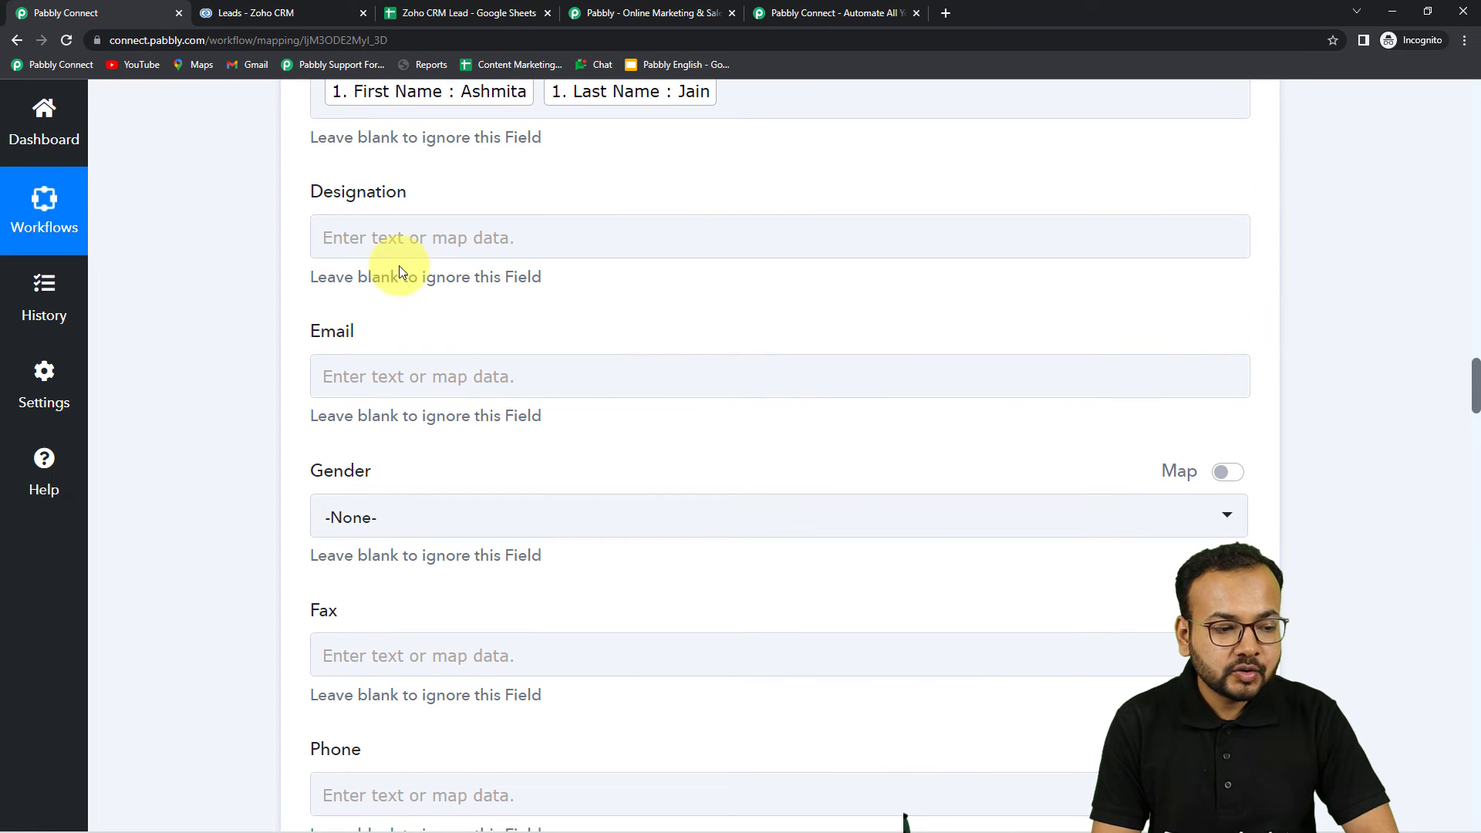
scroll(484, 290, "down", 2)
left_click(493, 233)
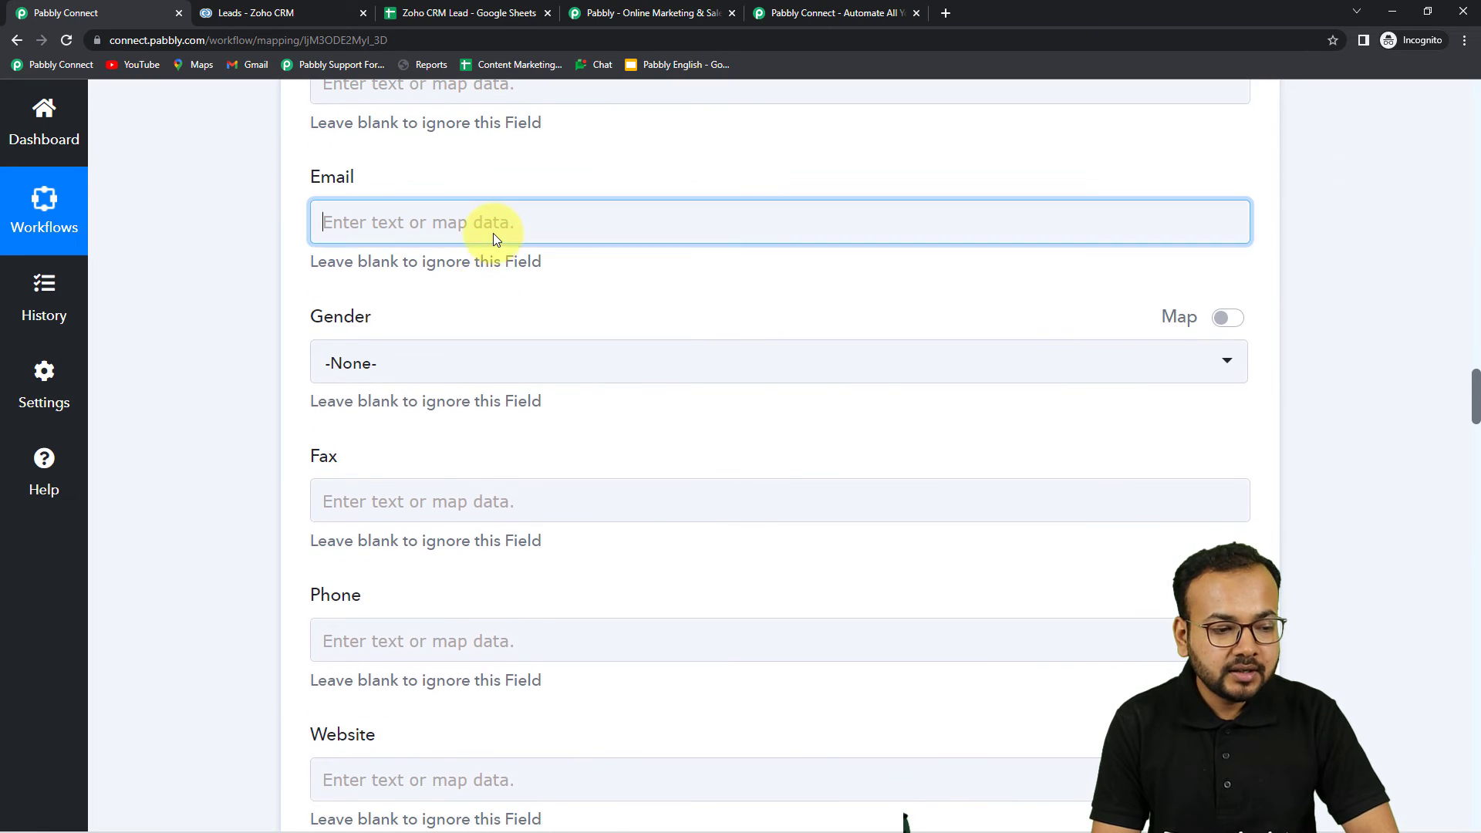
left_click(489, 383)
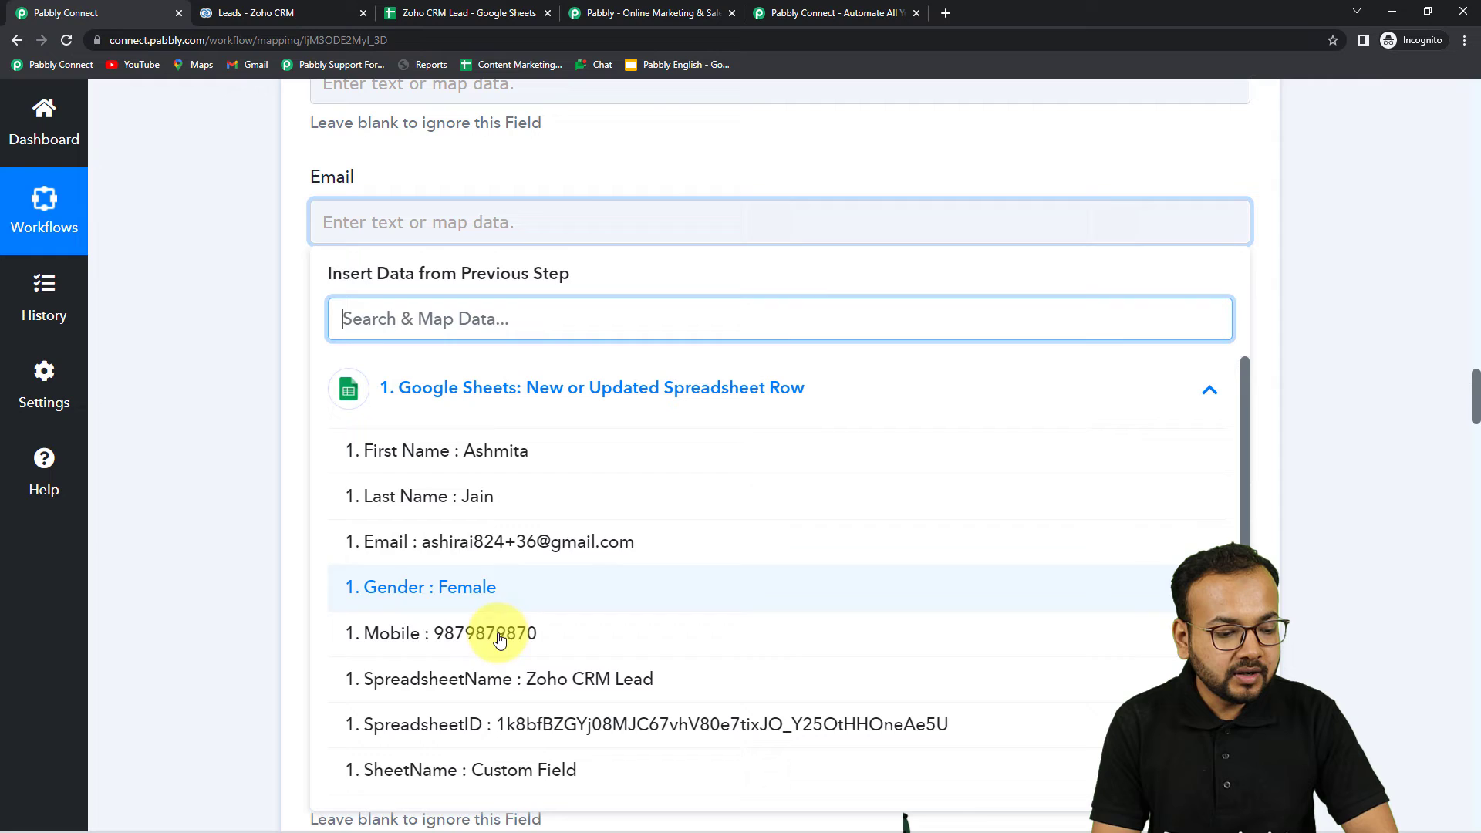
left_click(517, 542)
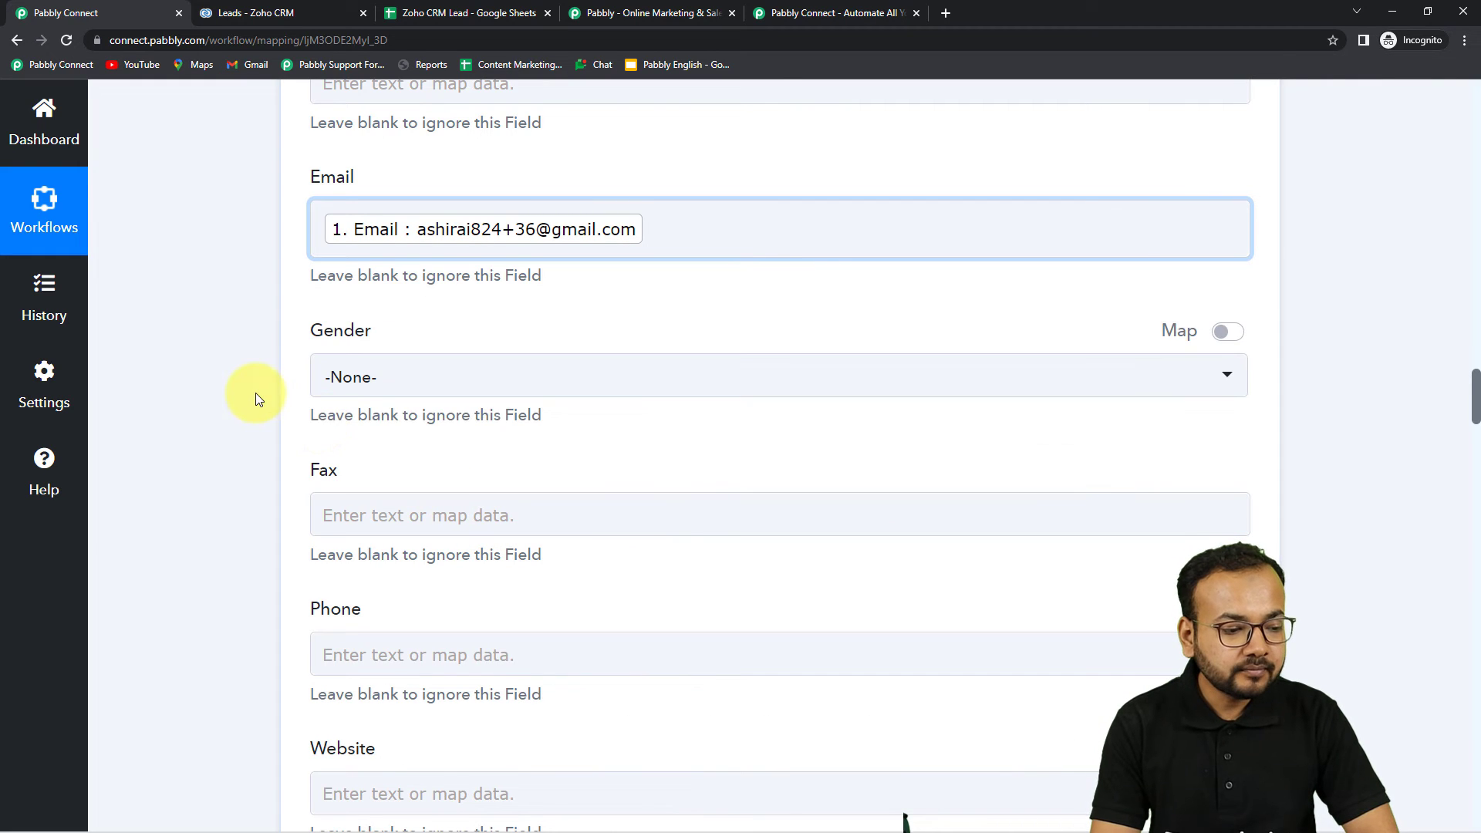
Enable mapping for the Gender field and map it to the Gender value from the Google Sheets row
scroll(257, 392, "down", 2)
left_click(480, 231)
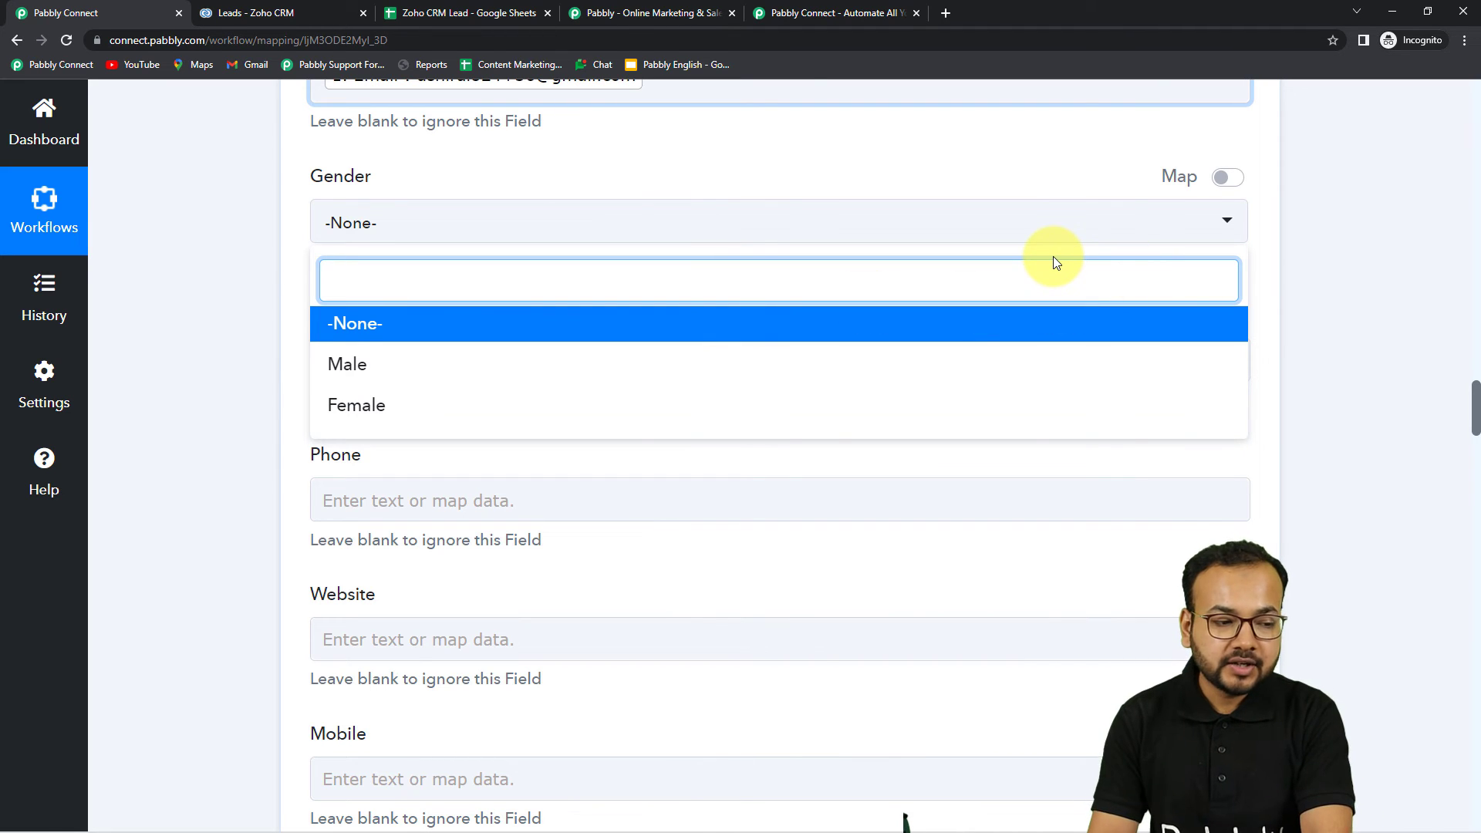
left_click(1243, 185)
left_click(1227, 179)
left_click(456, 228)
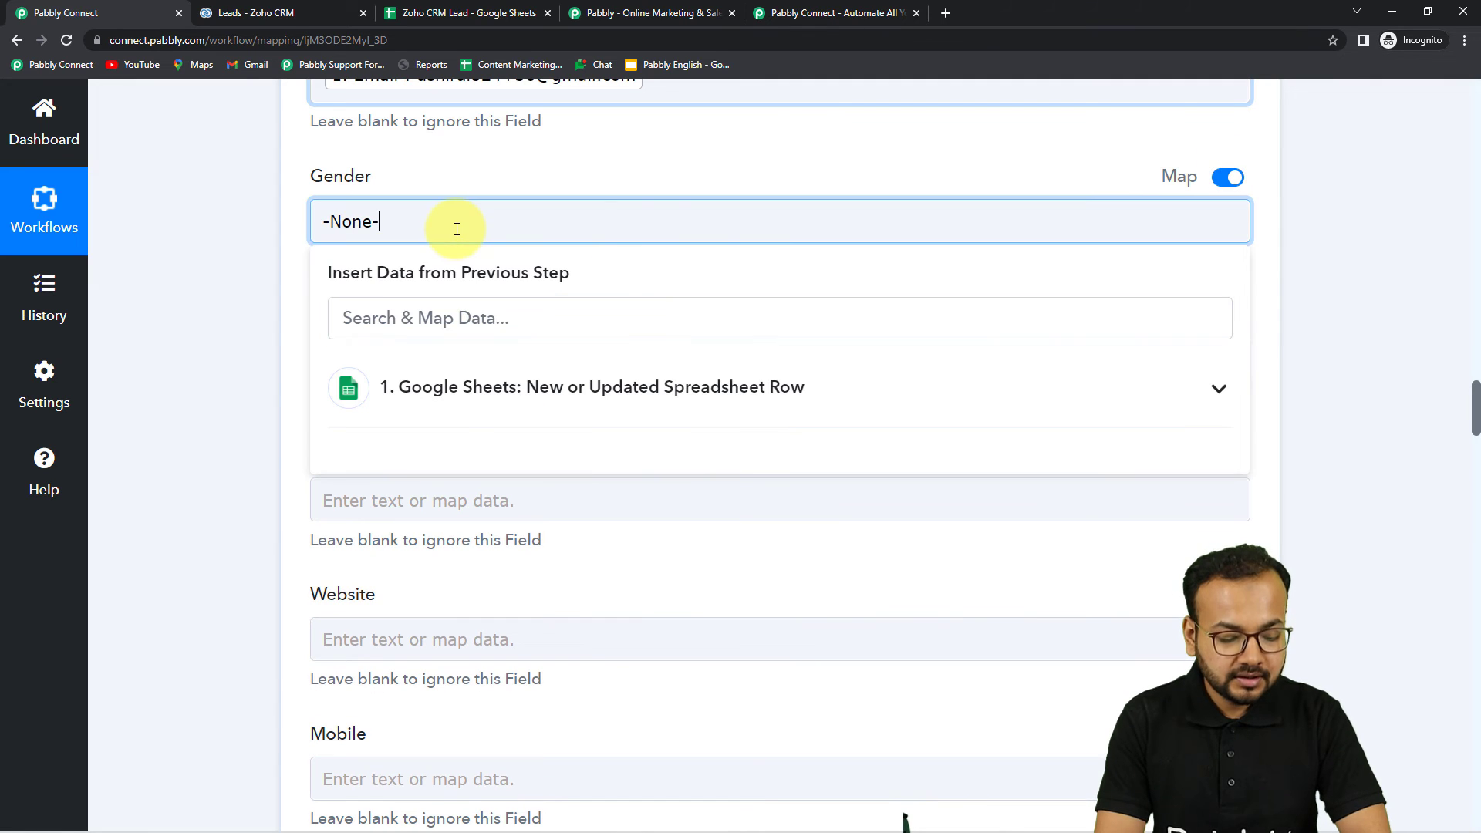
left_click(463, 388)
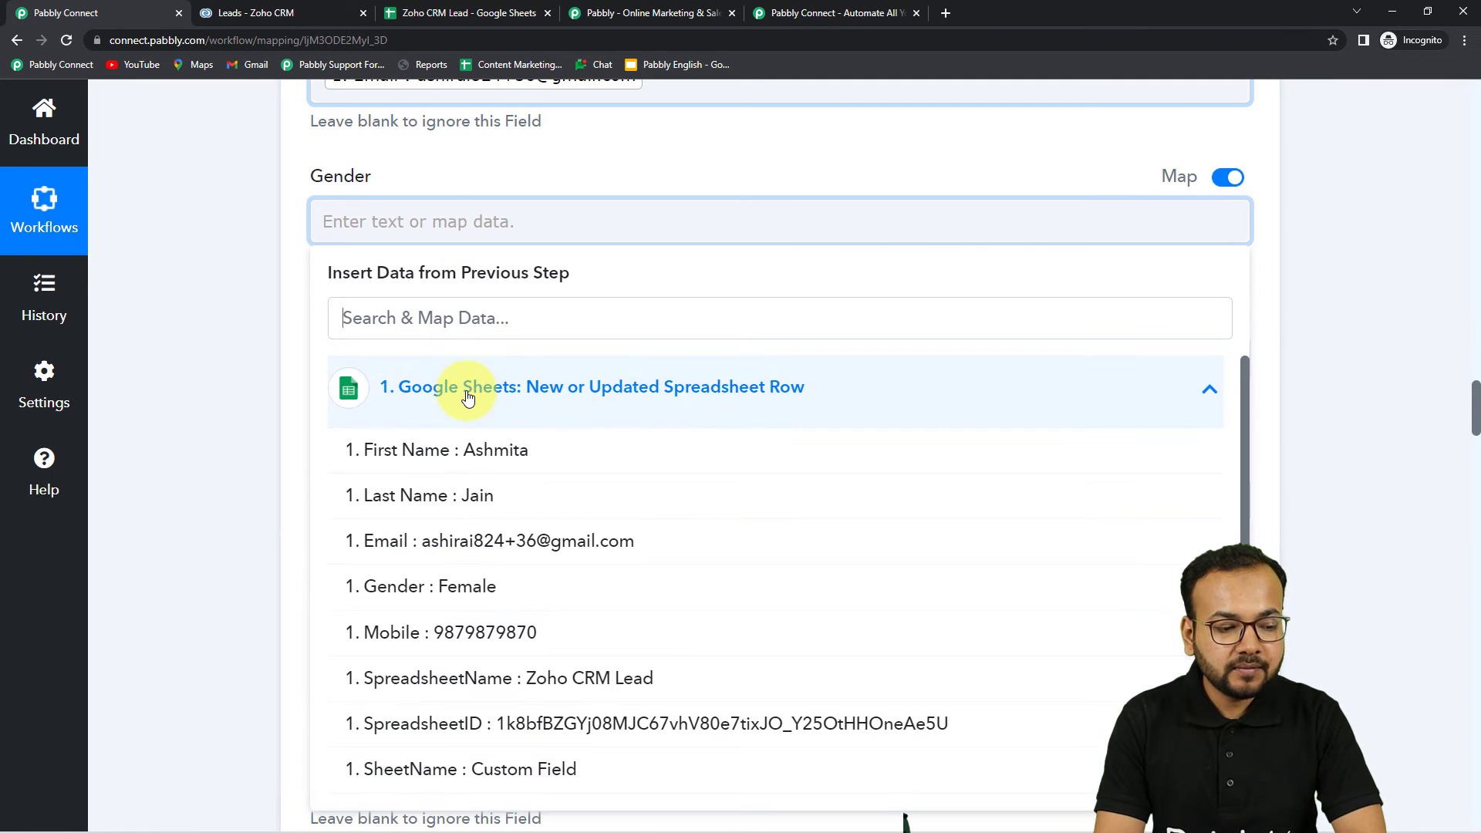
left_click(513, 597)
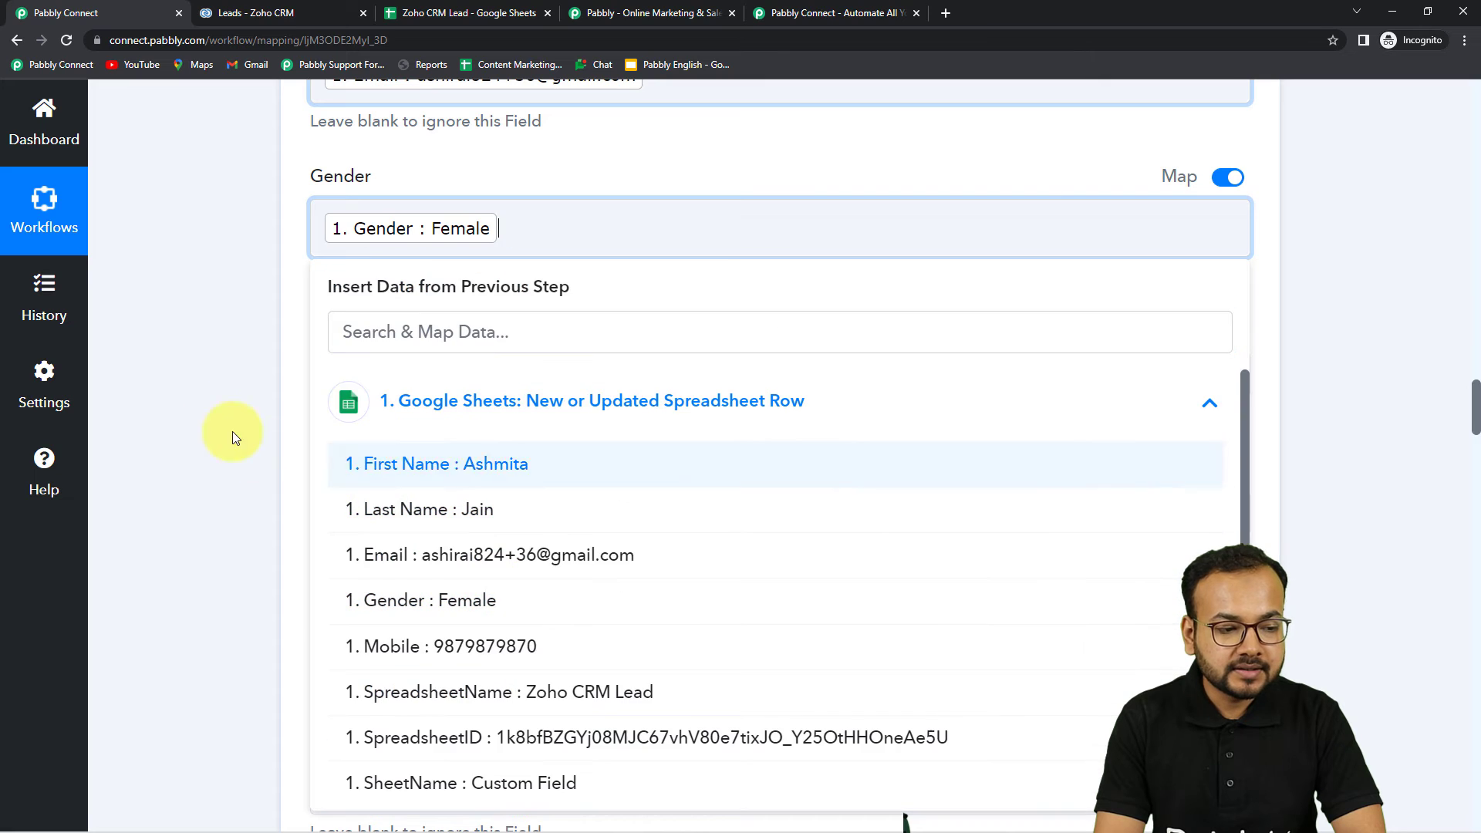
left_click(211, 416)
Map the Phone field to the Mobile value from the Google Sheets row, leaving Fax blank
scroll(212, 416, "down", 2)
scroll(211, 415, "down", 1)
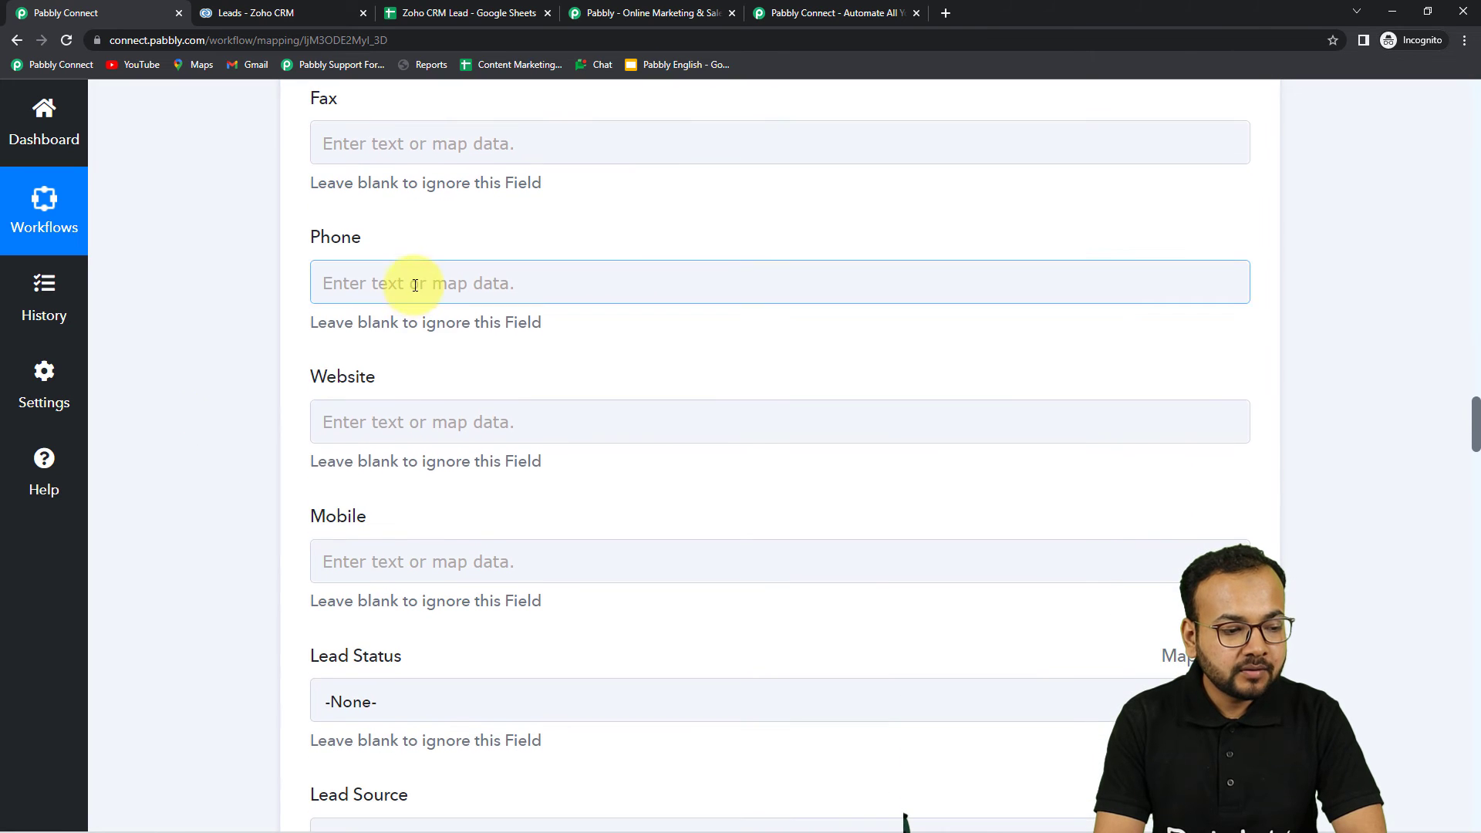
left_click(407, 284)
scroll(414, 317, "down", 2)
left_click(414, 312)
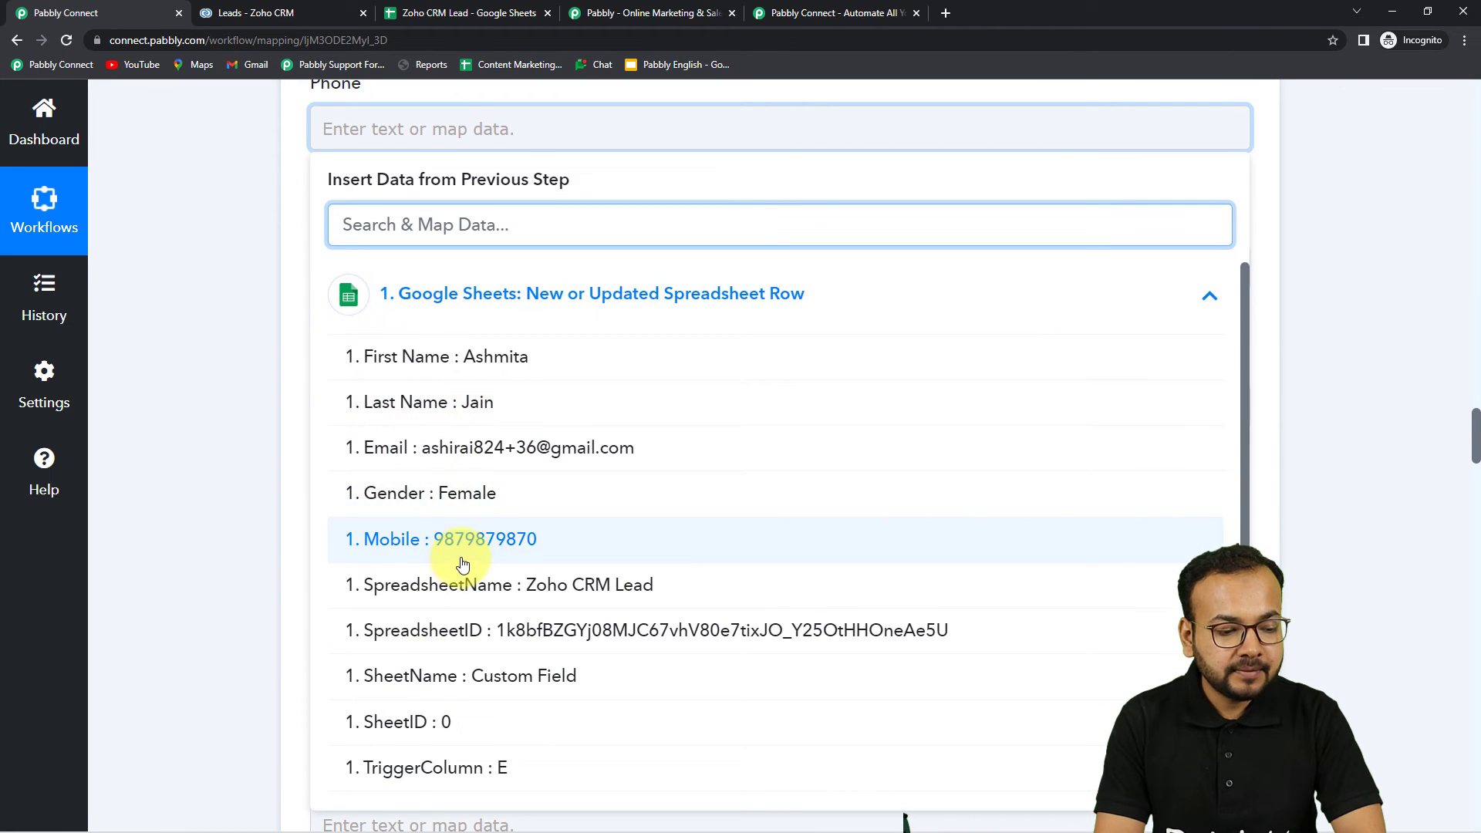
left_click(444, 538)
left_click(247, 424)
Set the lead's Lead Status to Contacted and its Lead Source to Cold Call
scroll(245, 424, "down", 2)
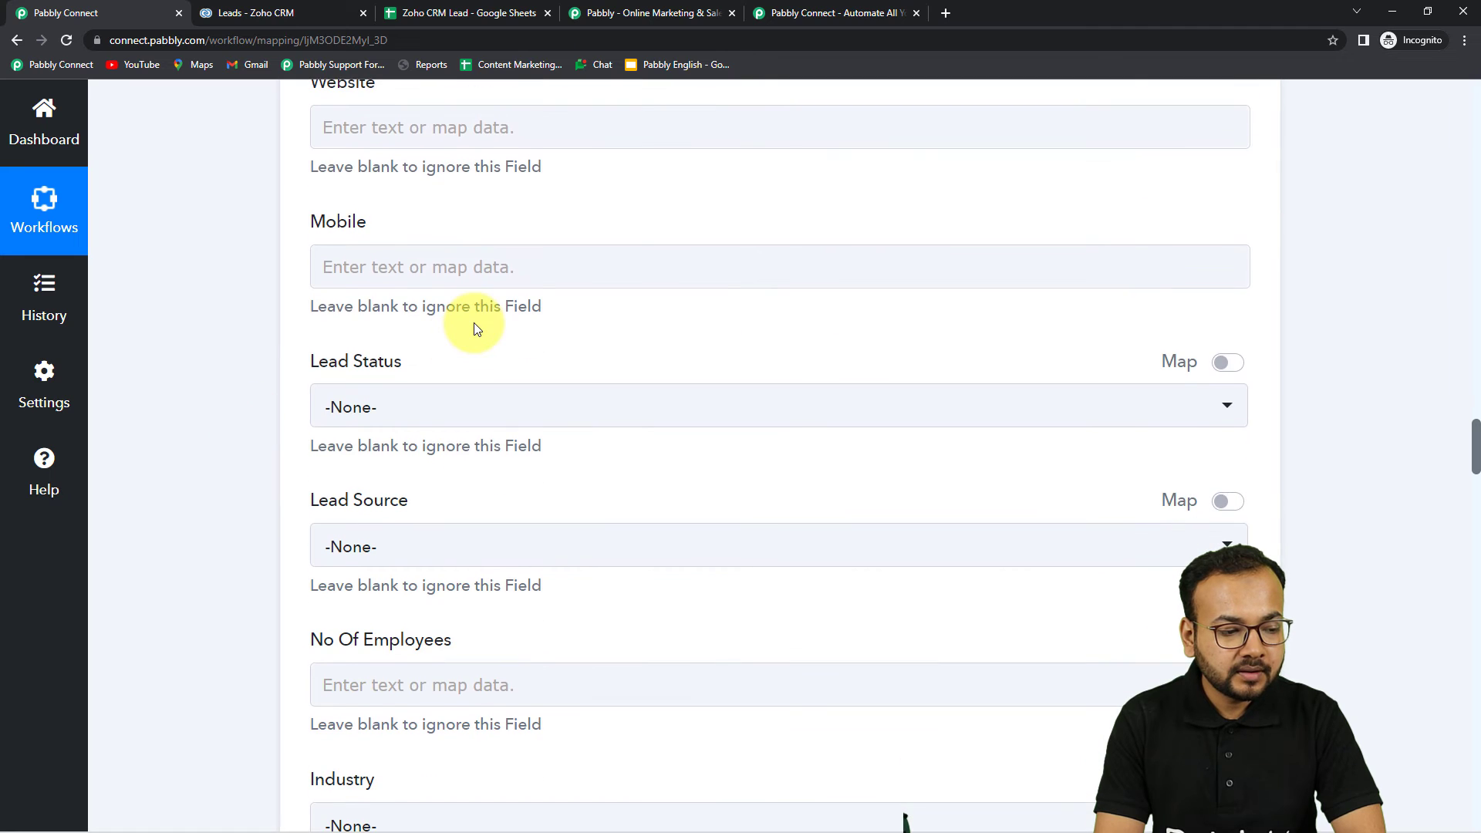
scroll(476, 331, "down", 1)
left_click(476, 330)
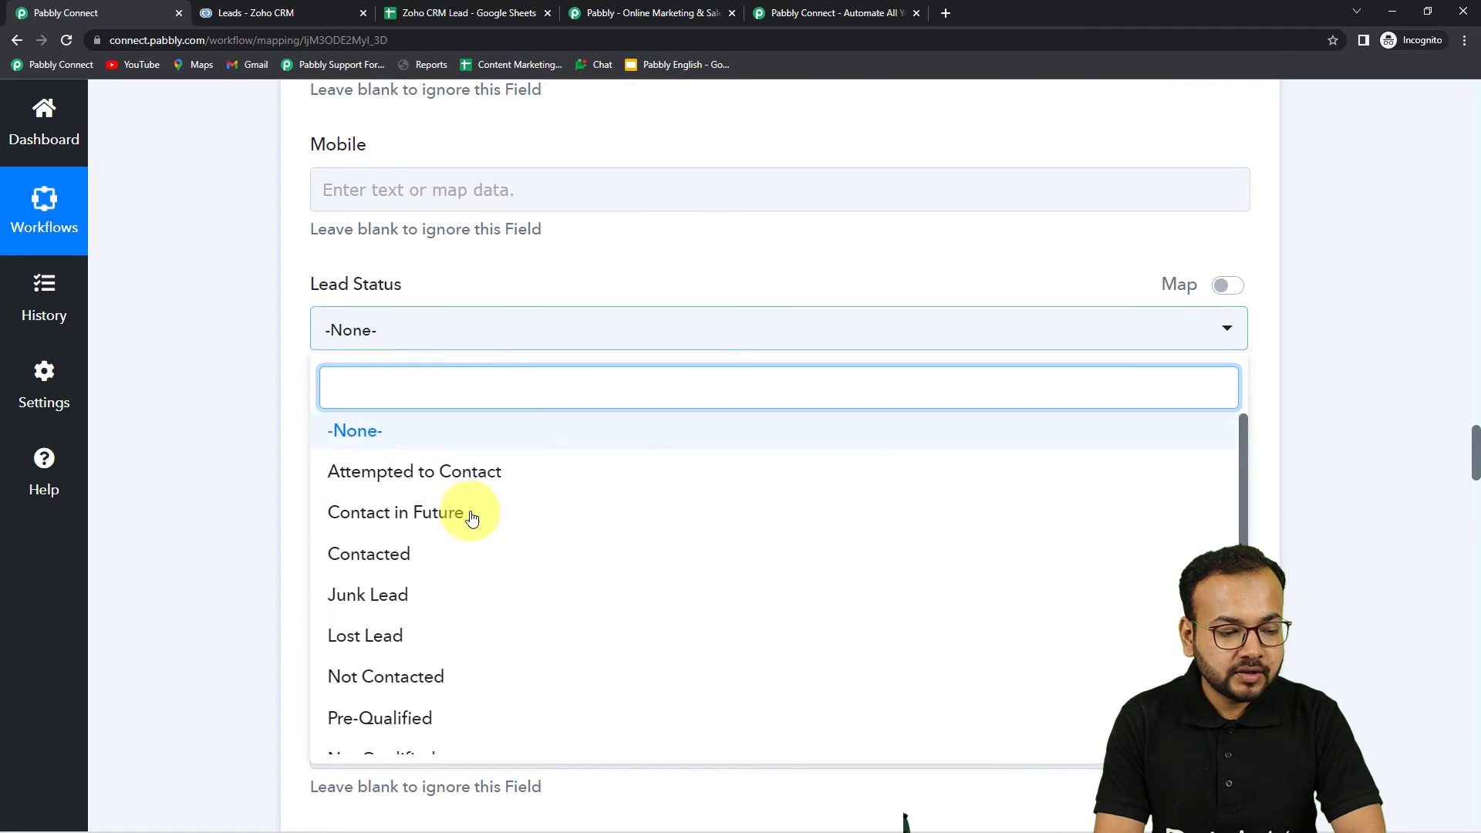
scroll(455, 533, "down", 1)
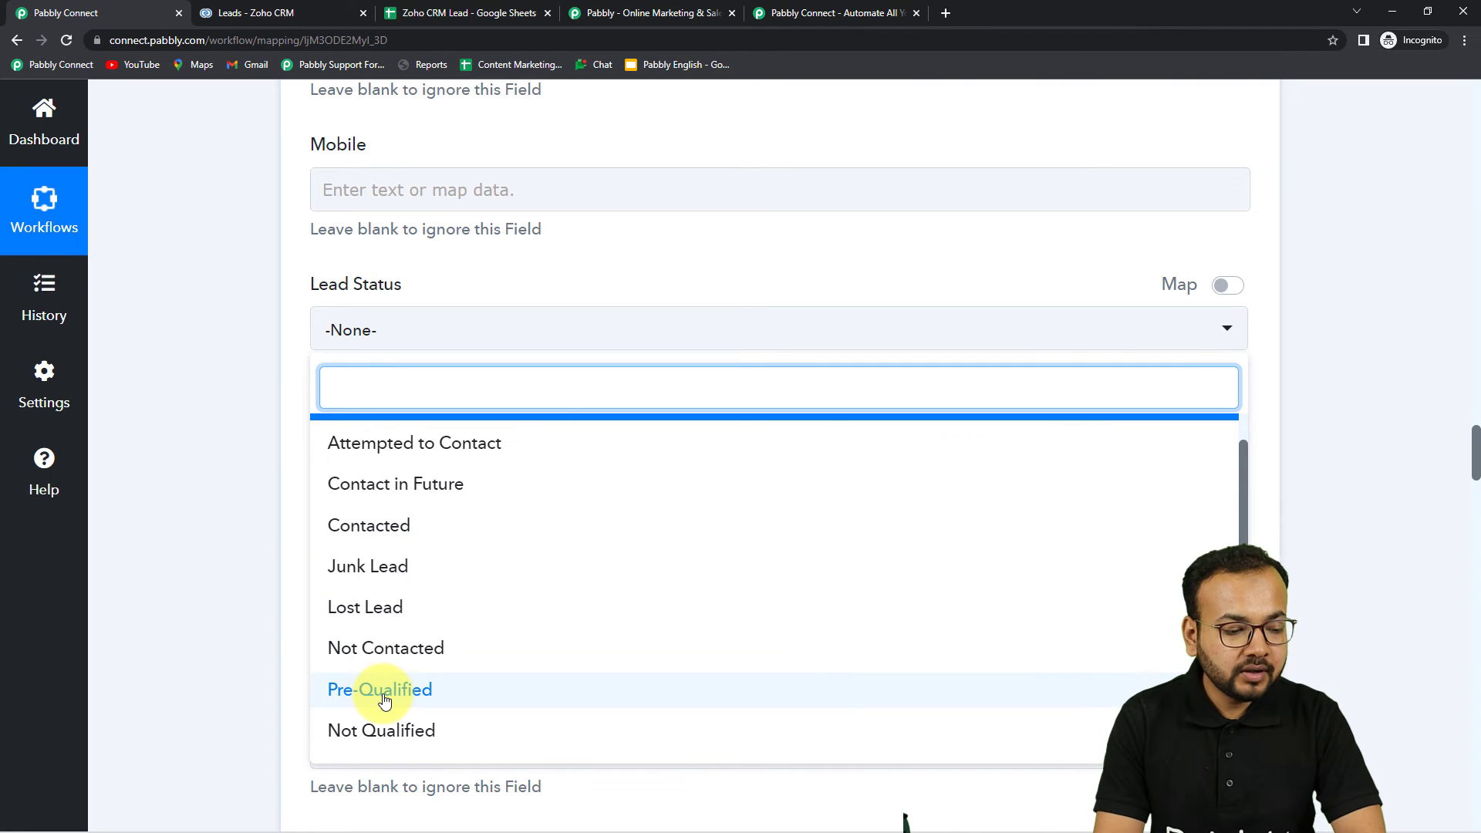
left_click(400, 529)
scroll(178, 446, "down", 3)
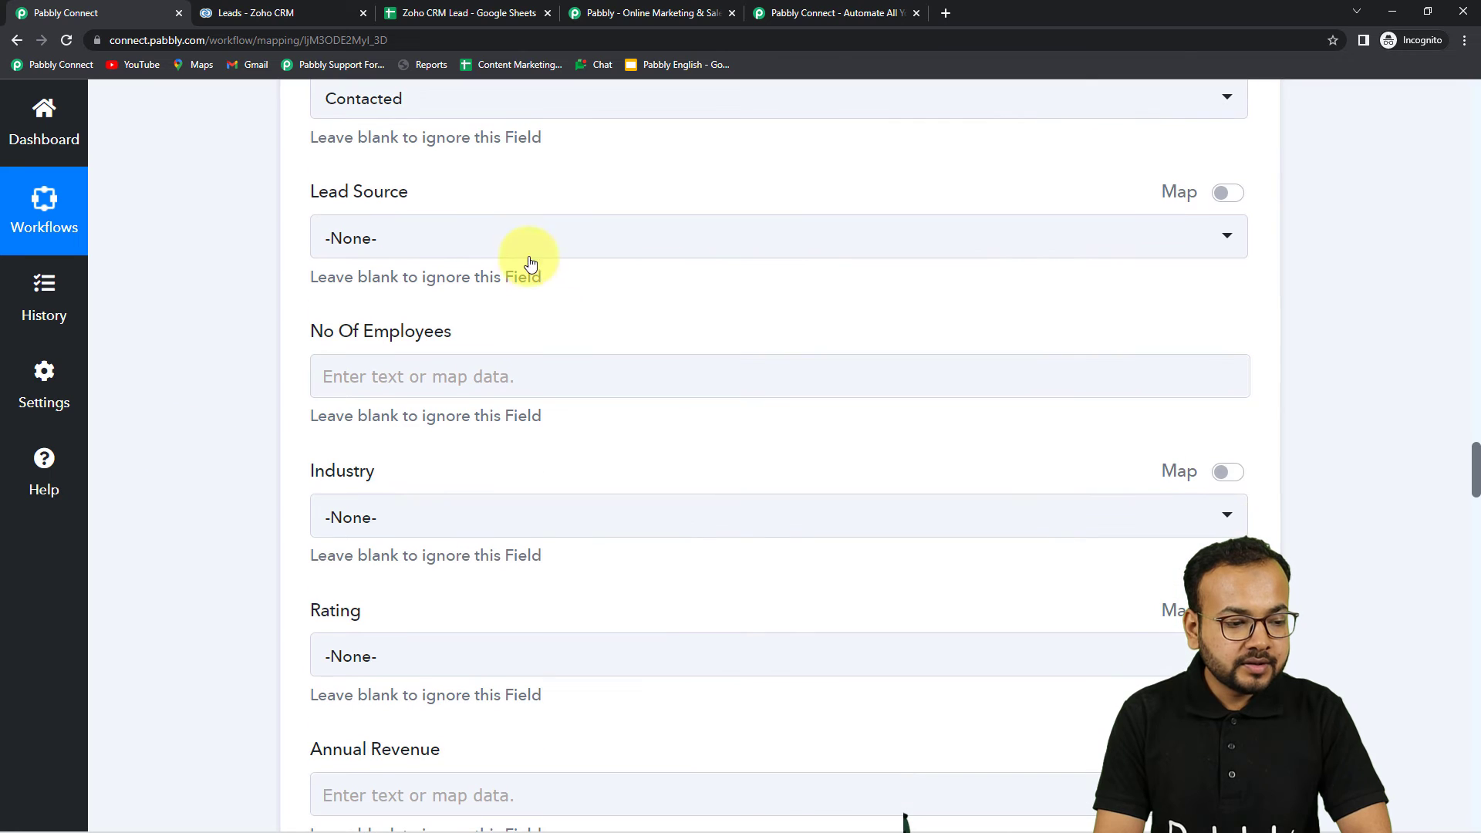
left_click(526, 244)
left_click(382, 423)
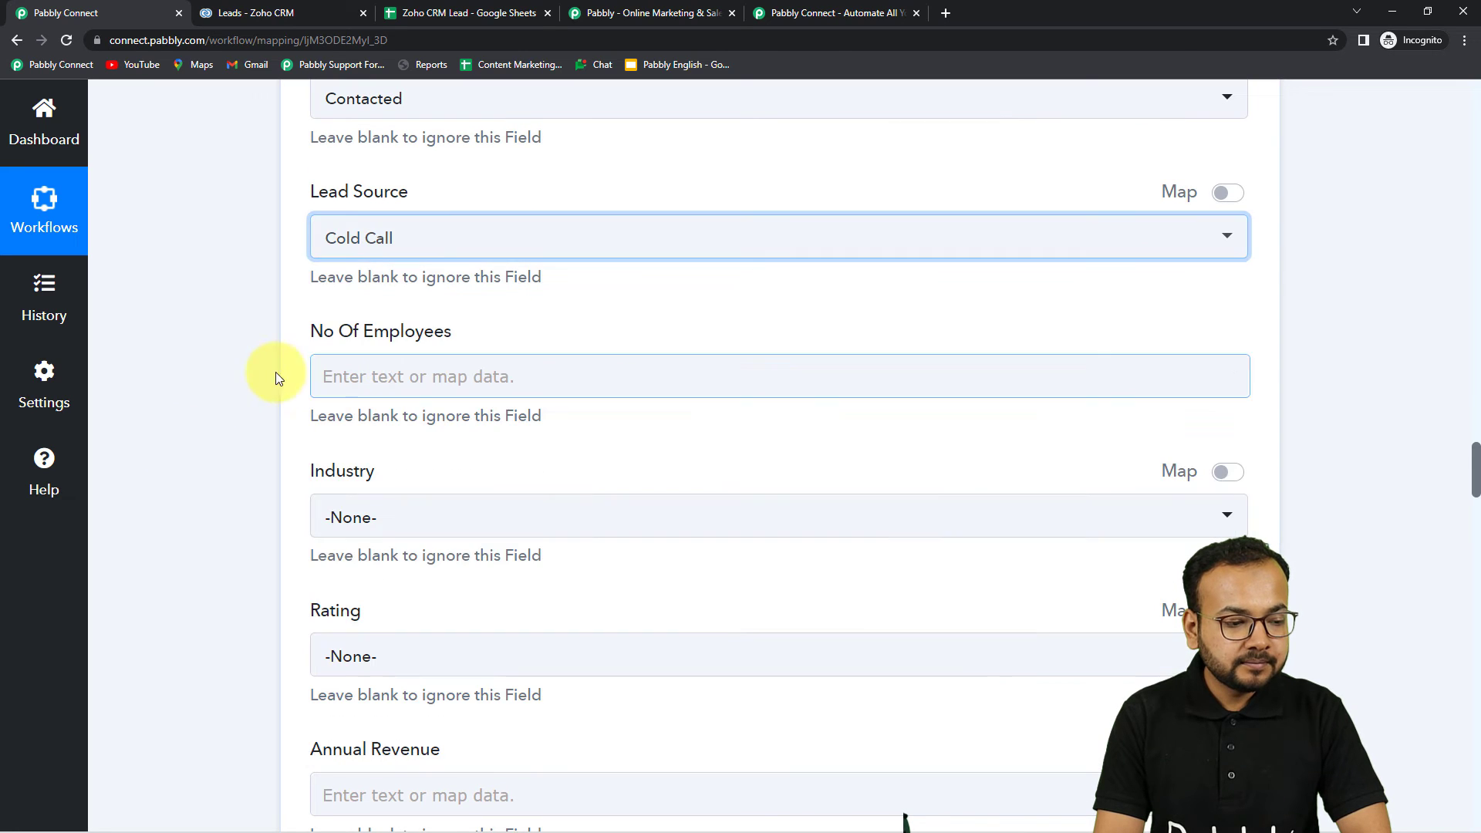
Review the remaining optional lead fields and the finished mappings against the Google Sheets rows and the Zoho CRM leads list
scroll(234, 349, "down", 2)
scroll(266, 378, "down", 12)
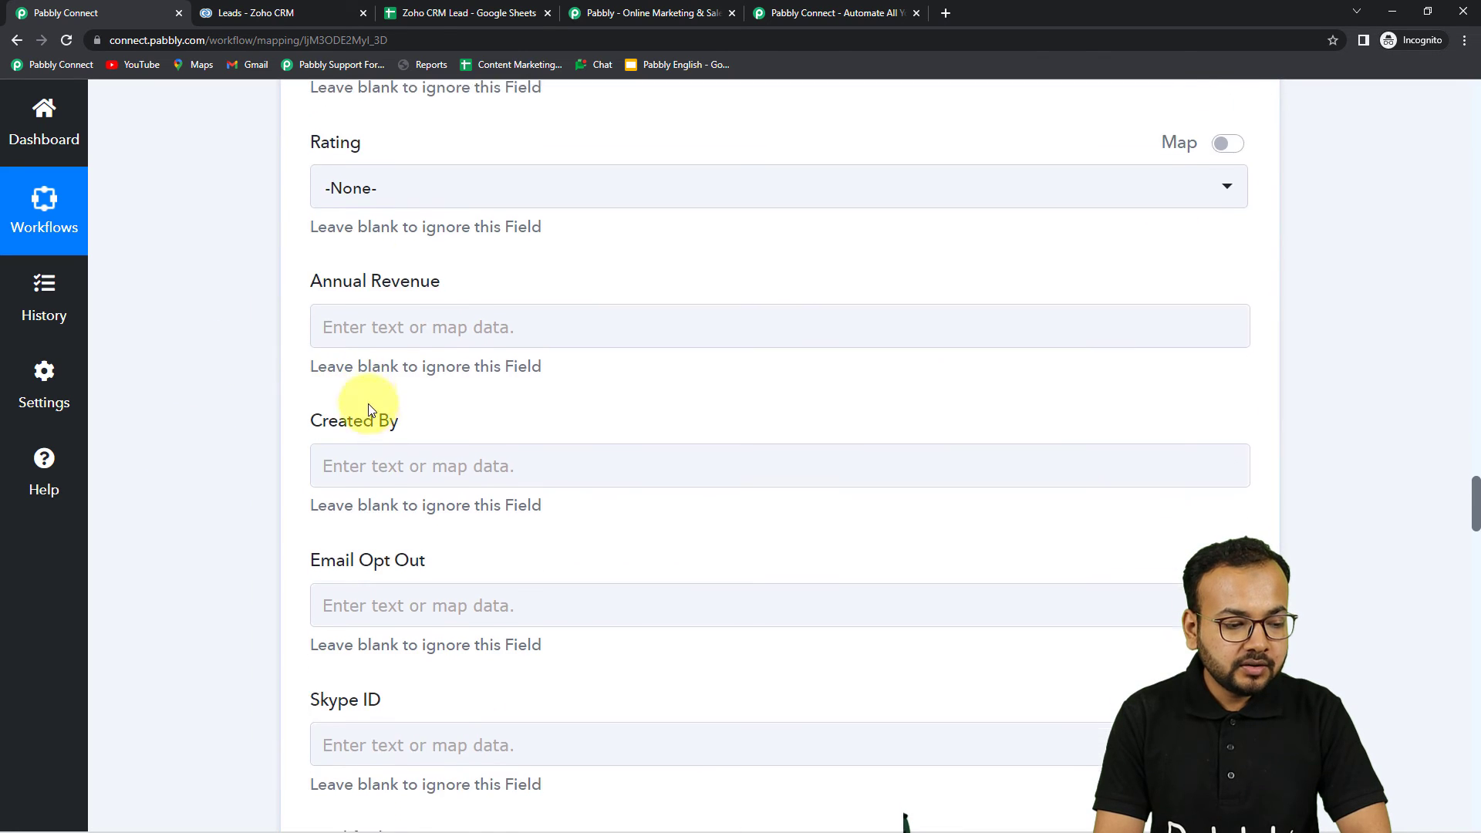
scroll(400, 461, "down", 10)
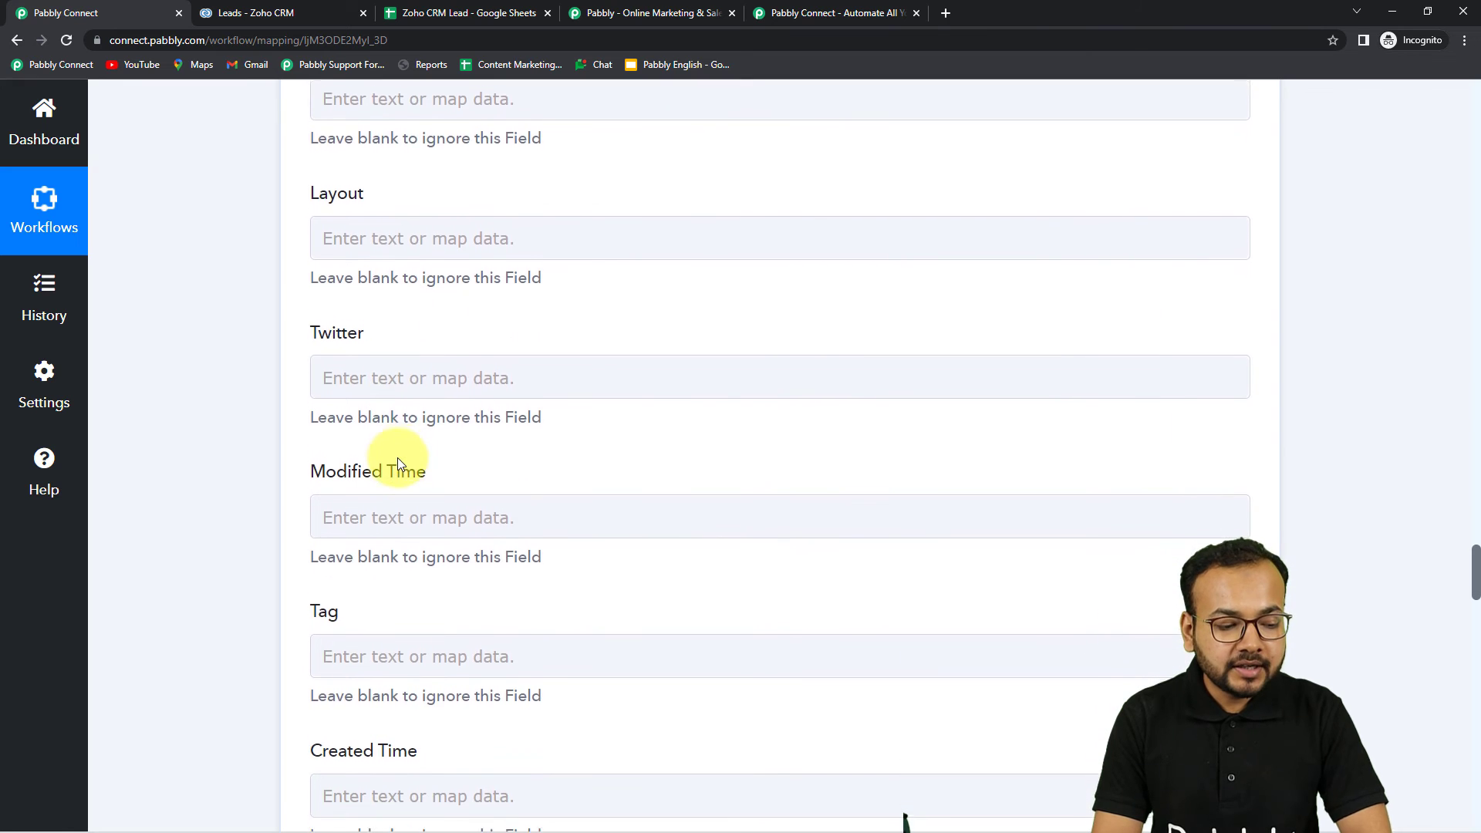
scroll(408, 482, "up", 11)
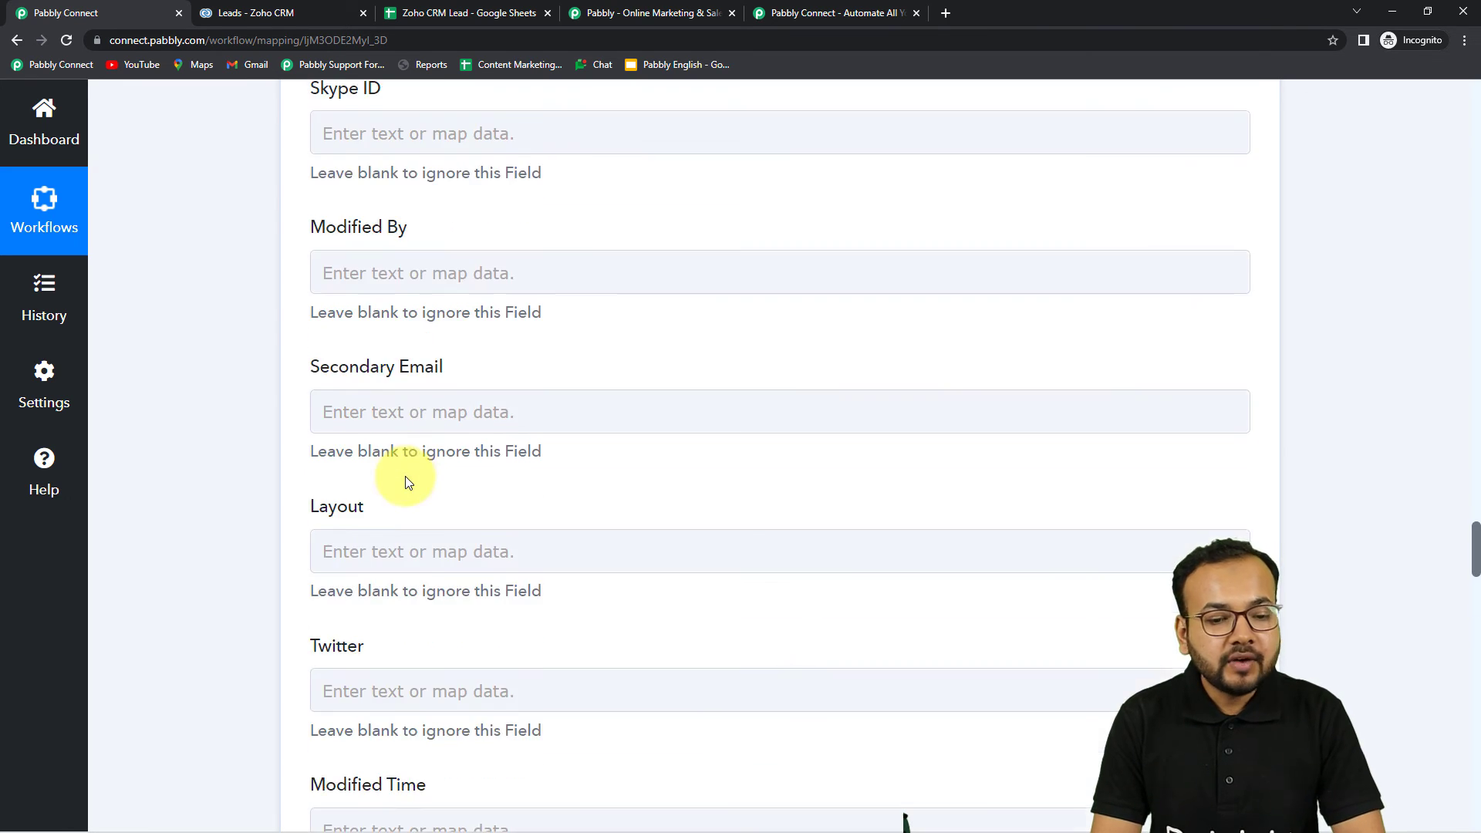
scroll(405, 475, "up", 20)
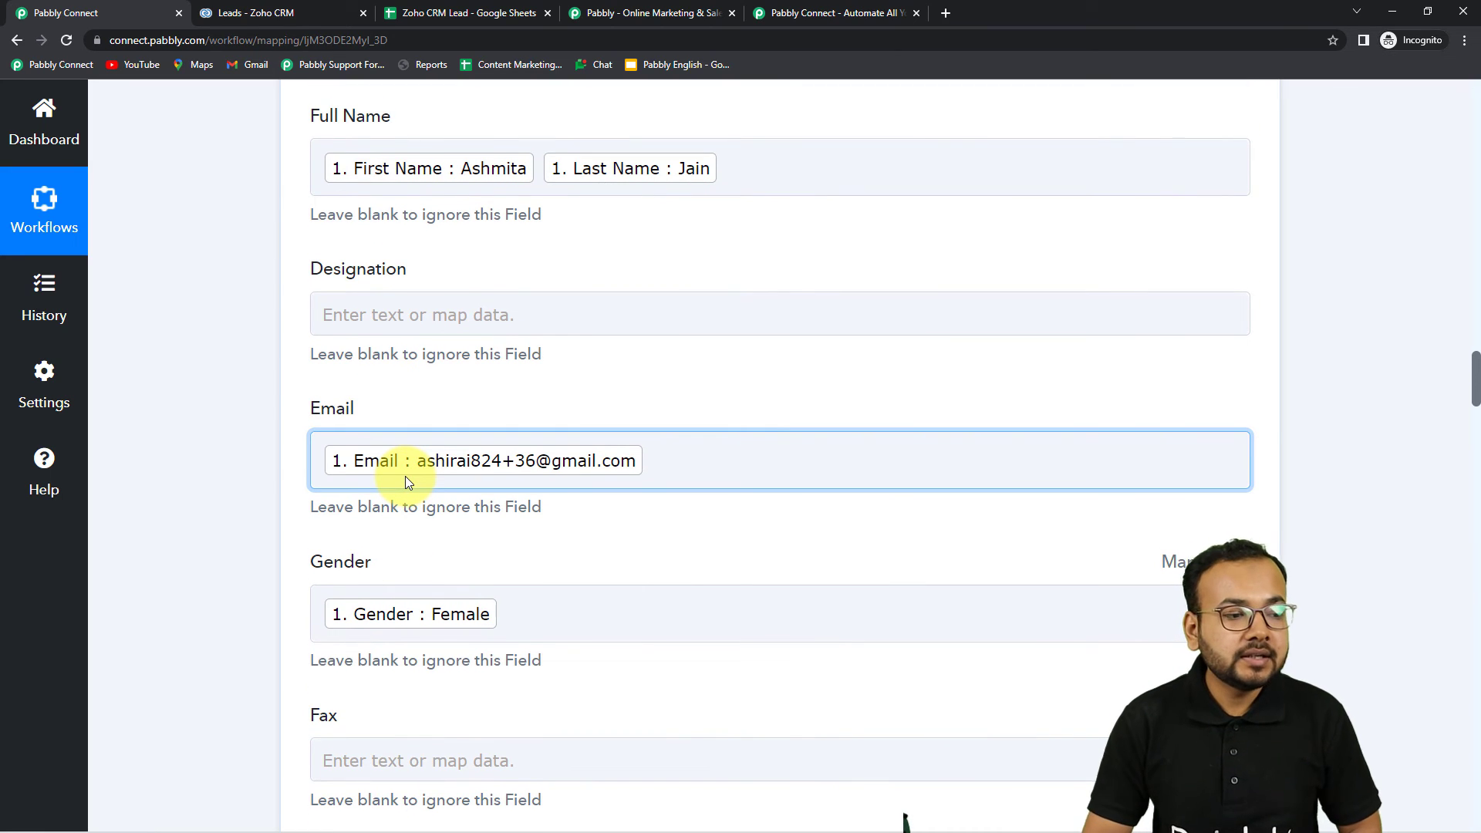
left_click(459, 14)
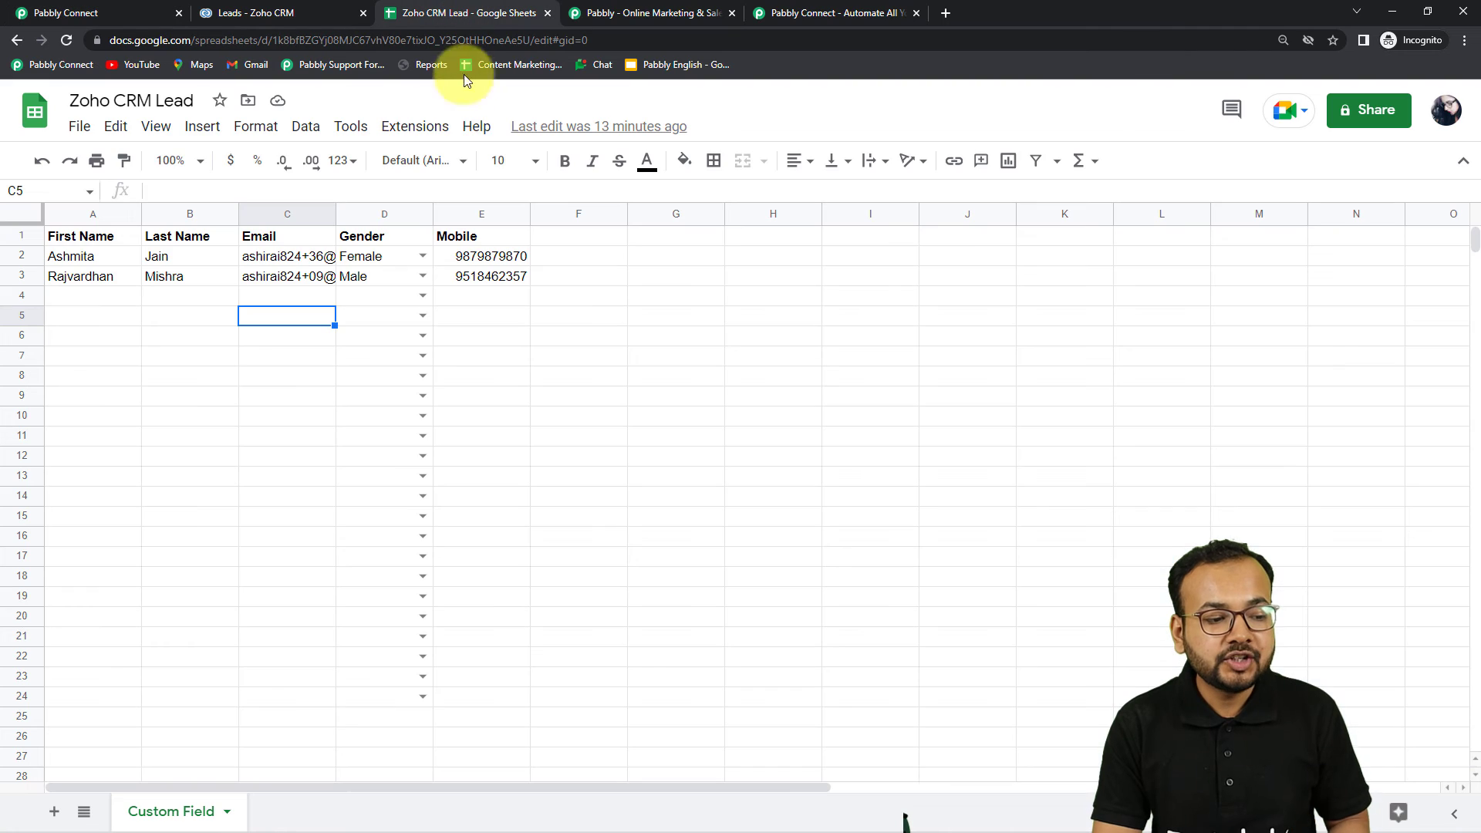
left_click(118, 14)
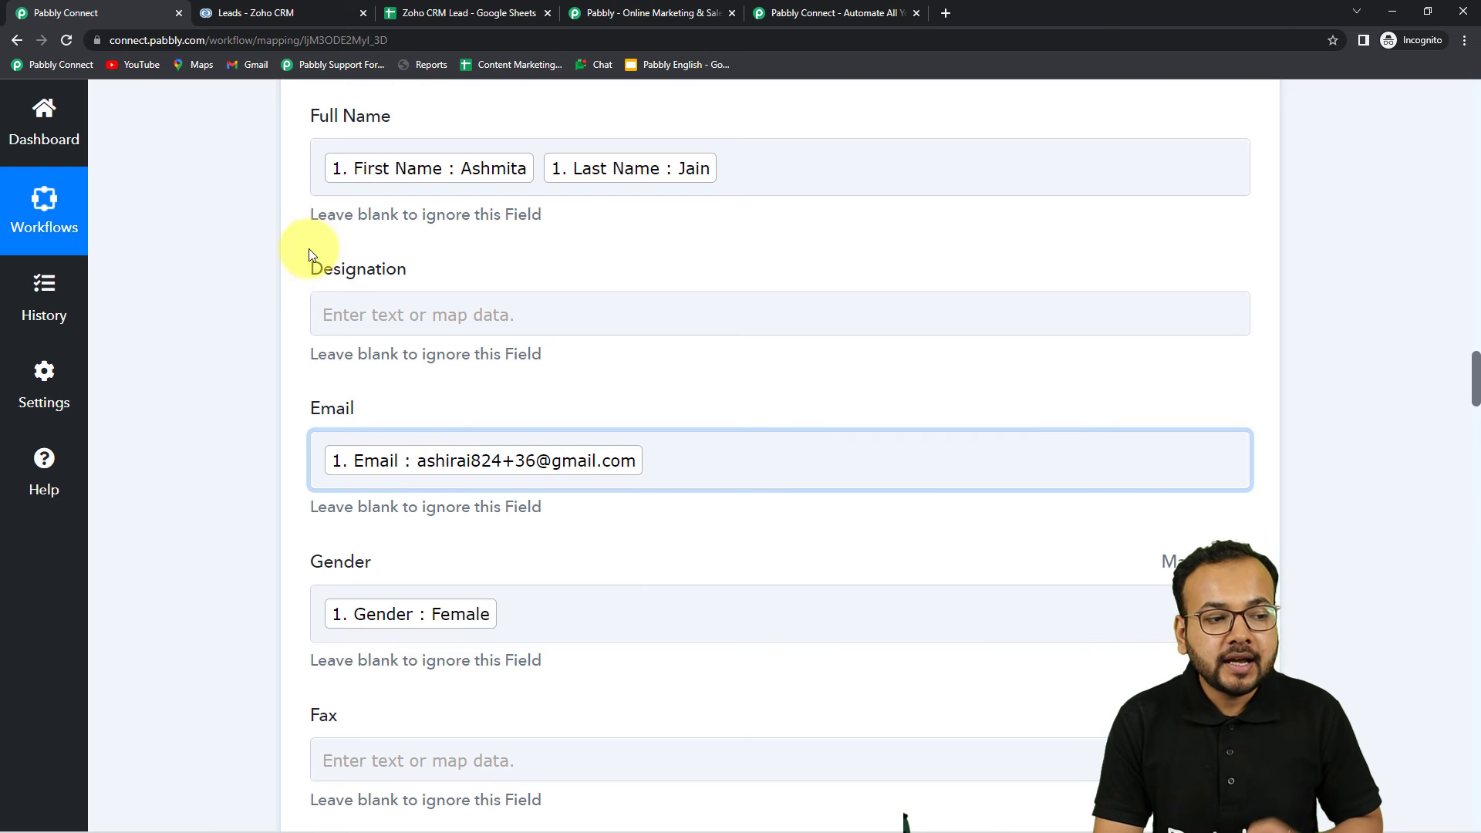
left_click(304, 11)
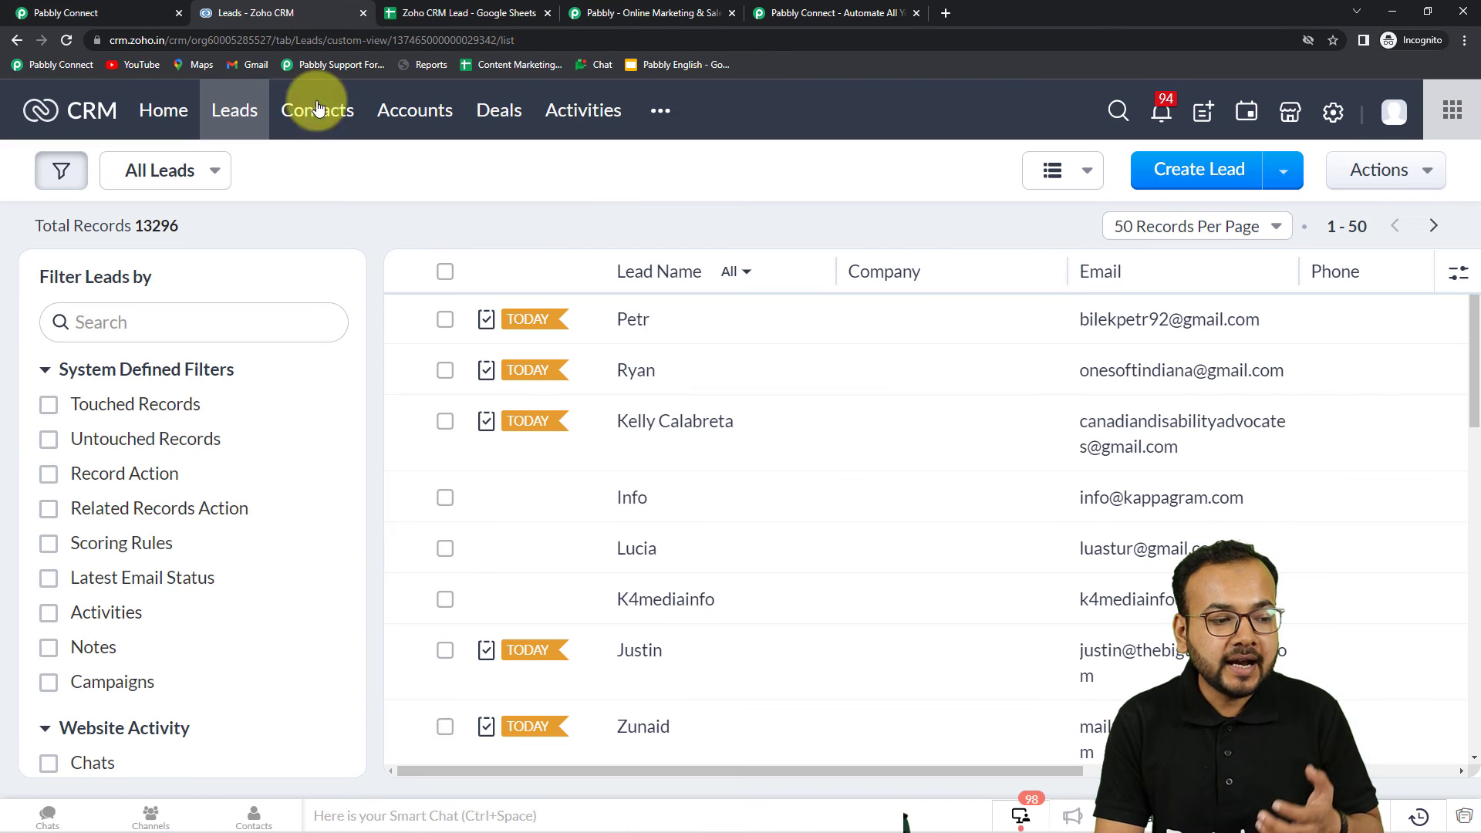
left_click(108, 11)
scroll(275, 469, "down", 5)
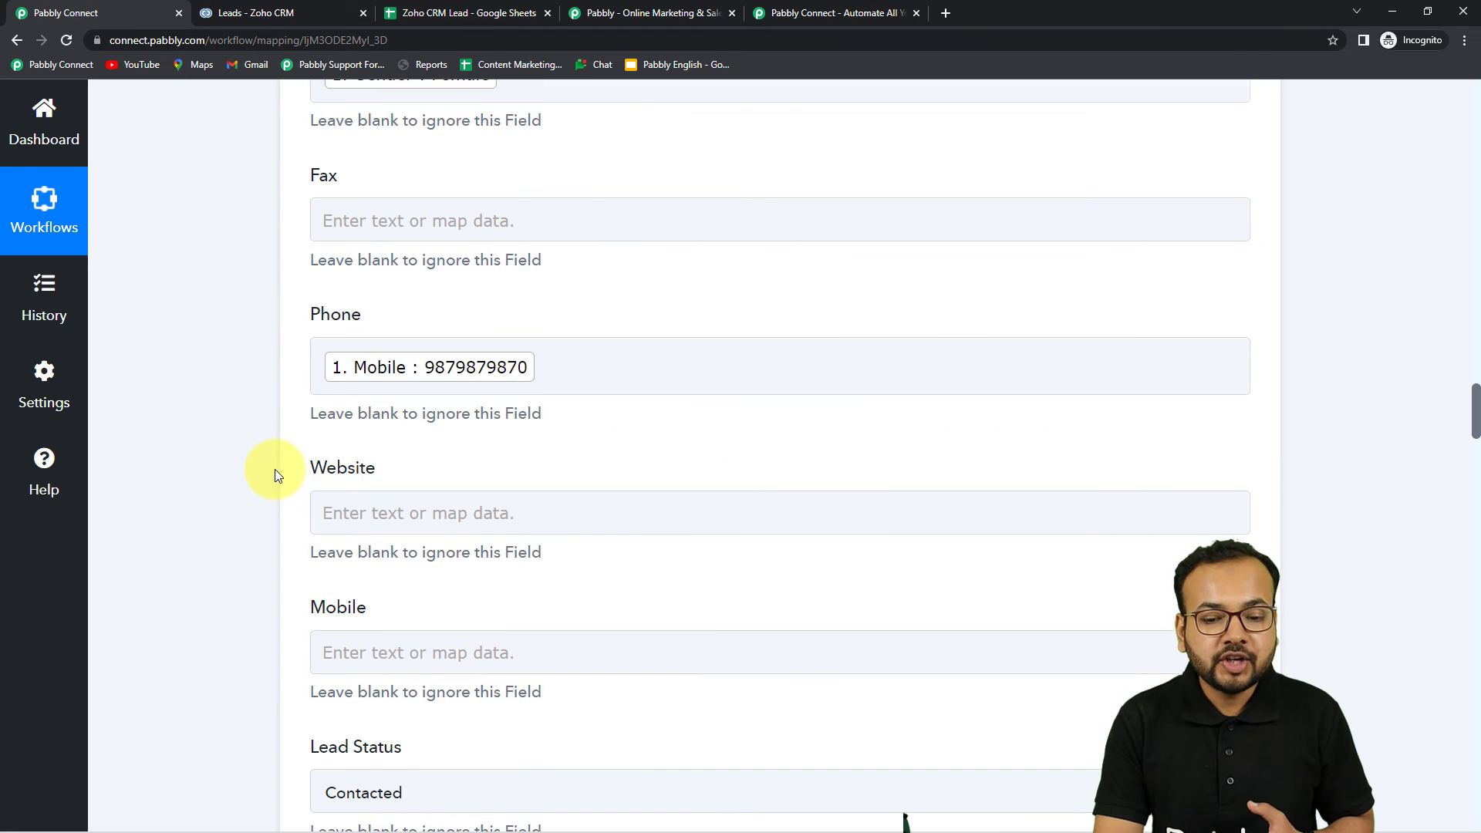
left_click_drag(1475, 437, 1462, 795)
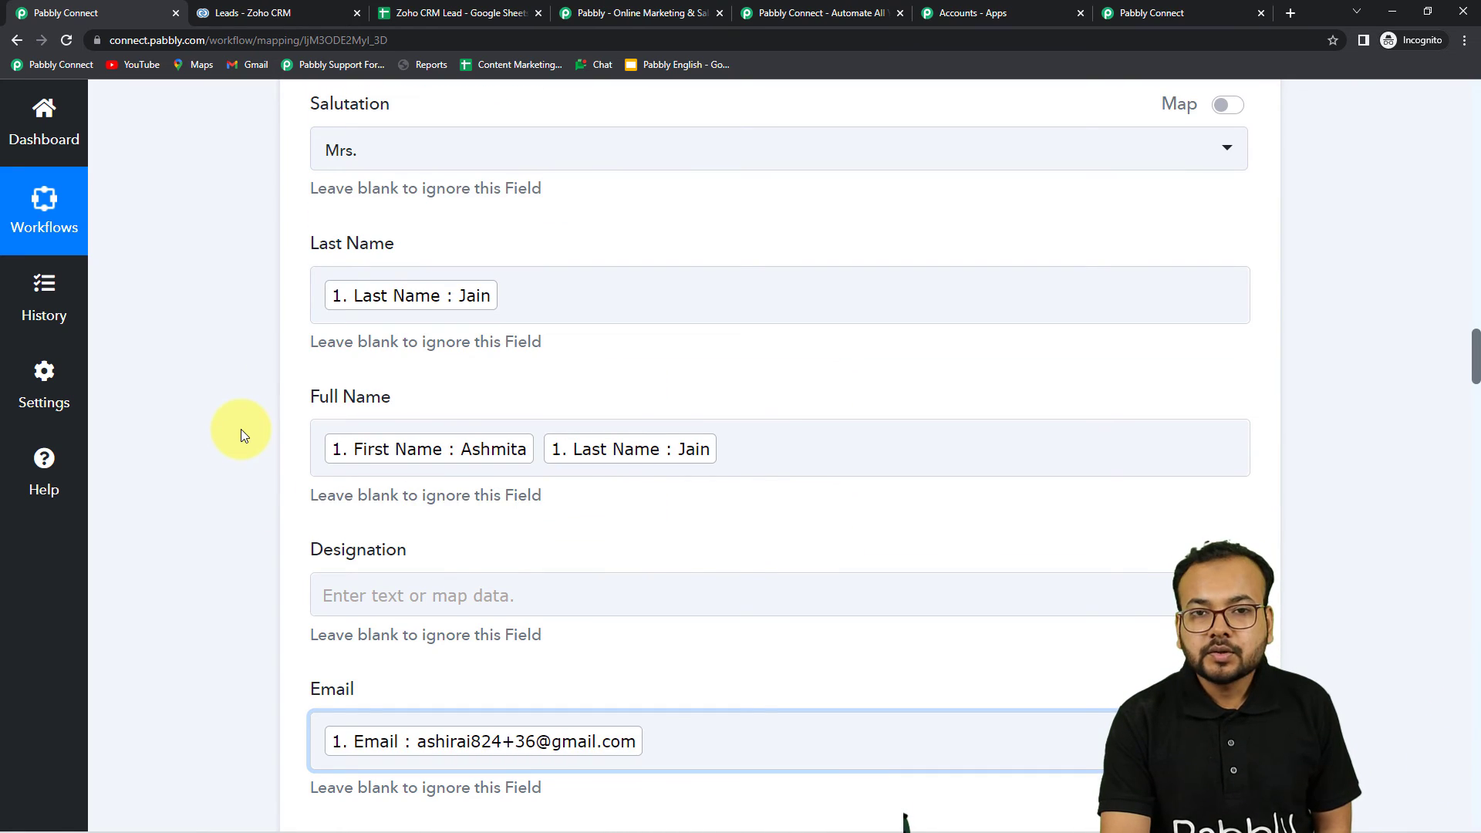
Clear the Lead Owner field and fill it with the account's user ID copied from the Zoho CRM profile
scroll(239, 426, "up", 3)
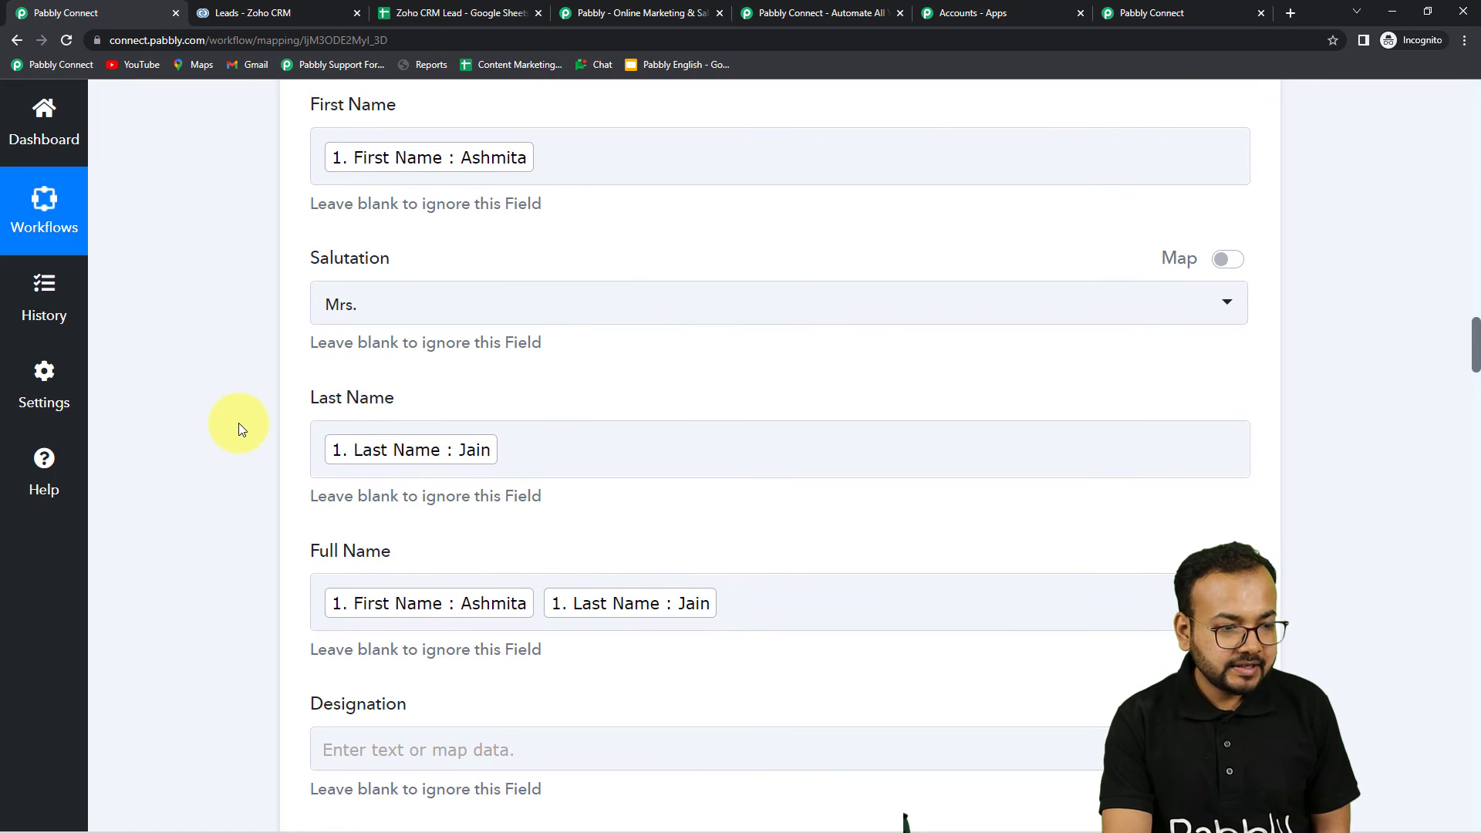
scroll(239, 423, "up", 6)
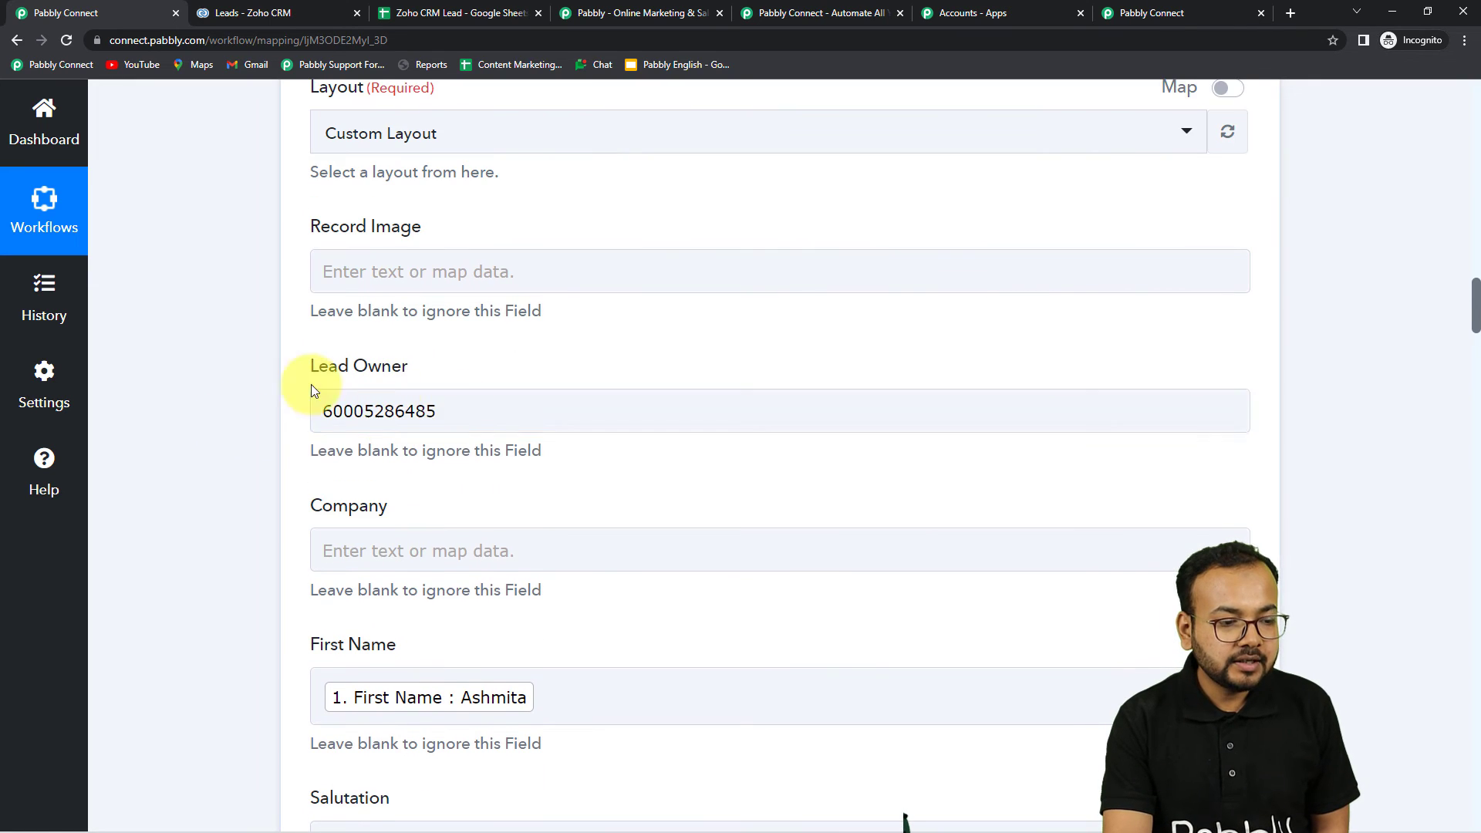
left_click_drag(410, 410, 243, 421)
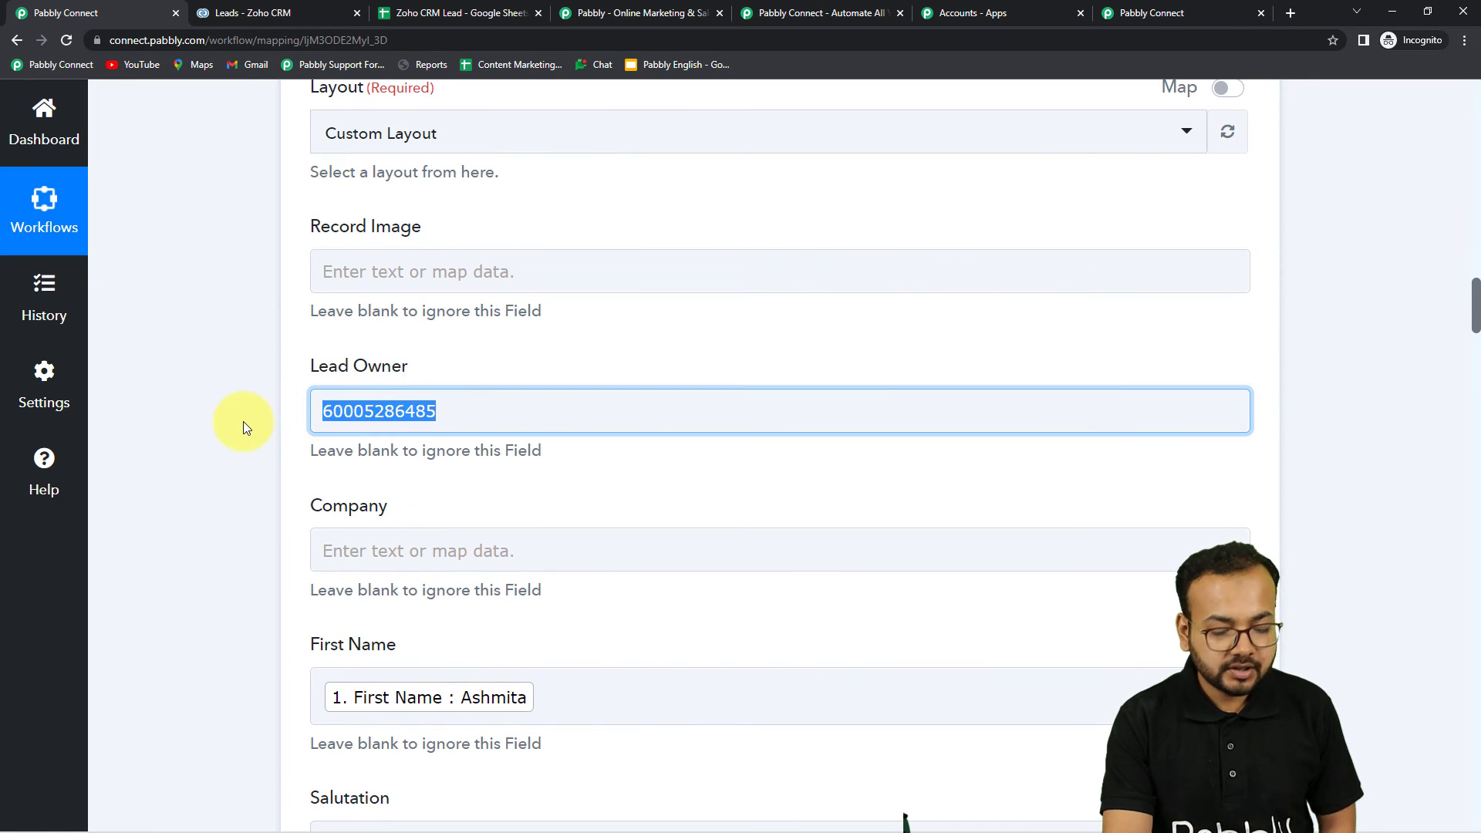
key("BackSpace")
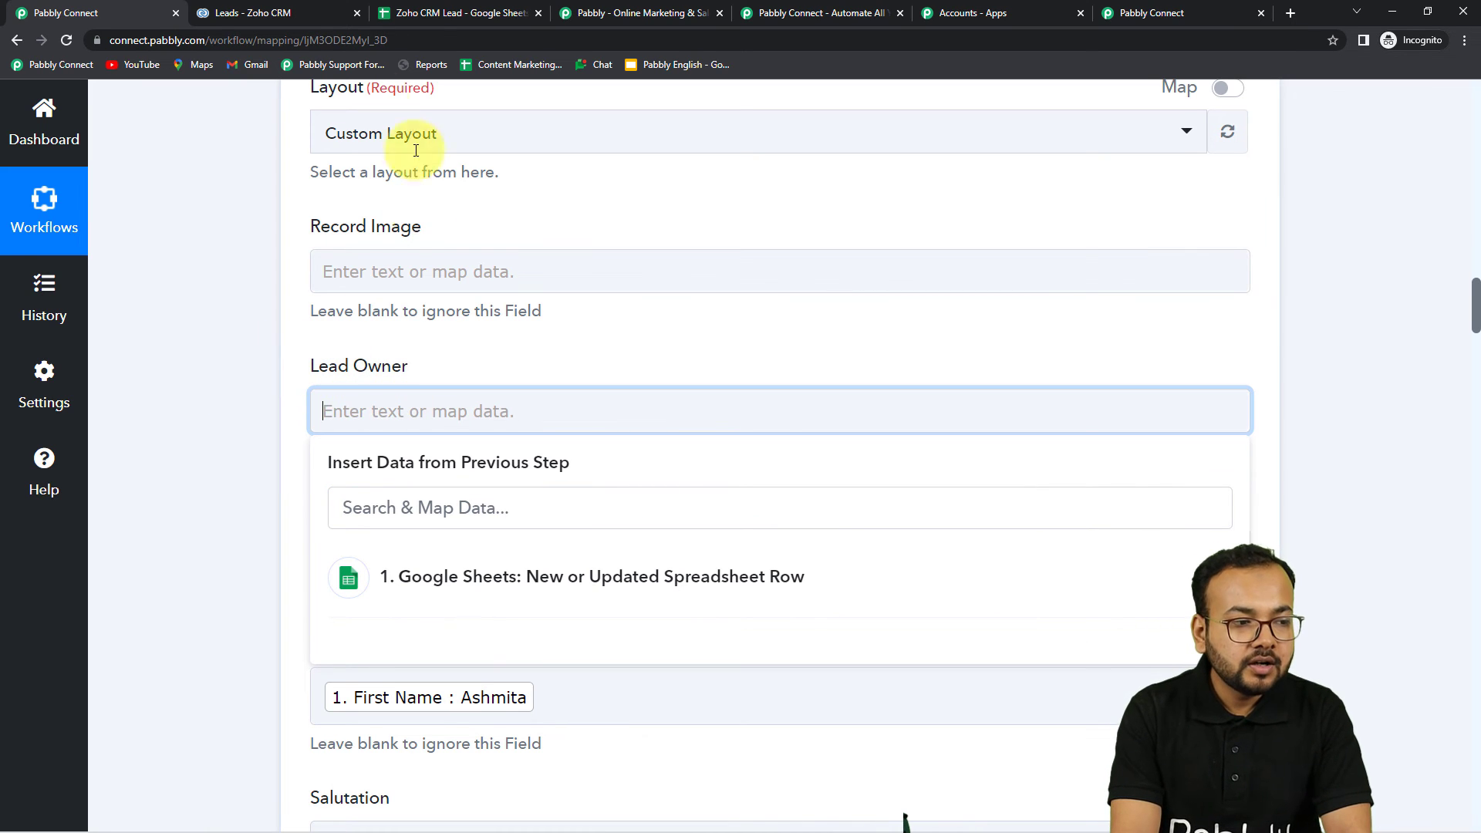
left_click(270, 13)
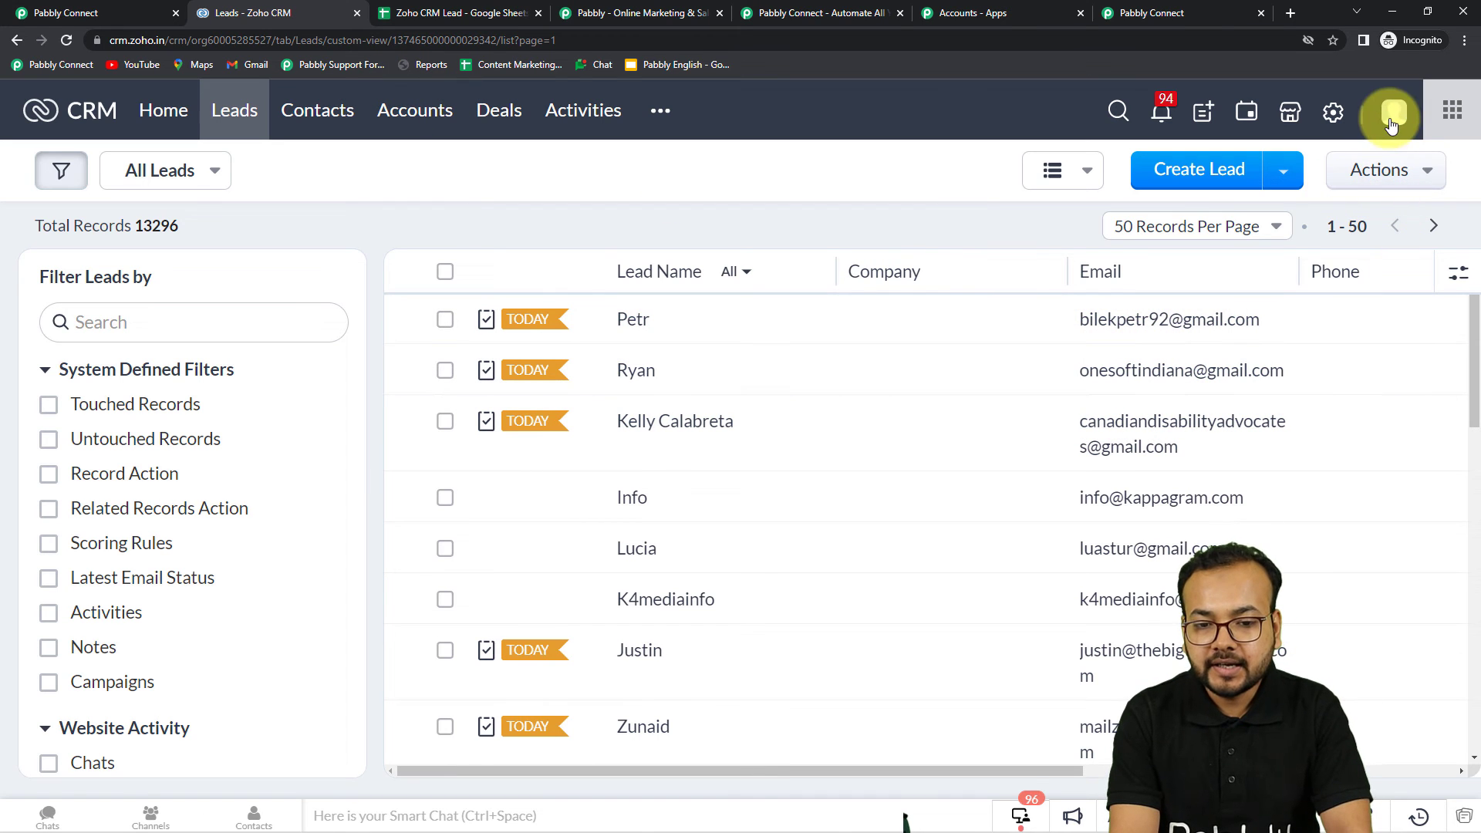
left_click(1391, 118)
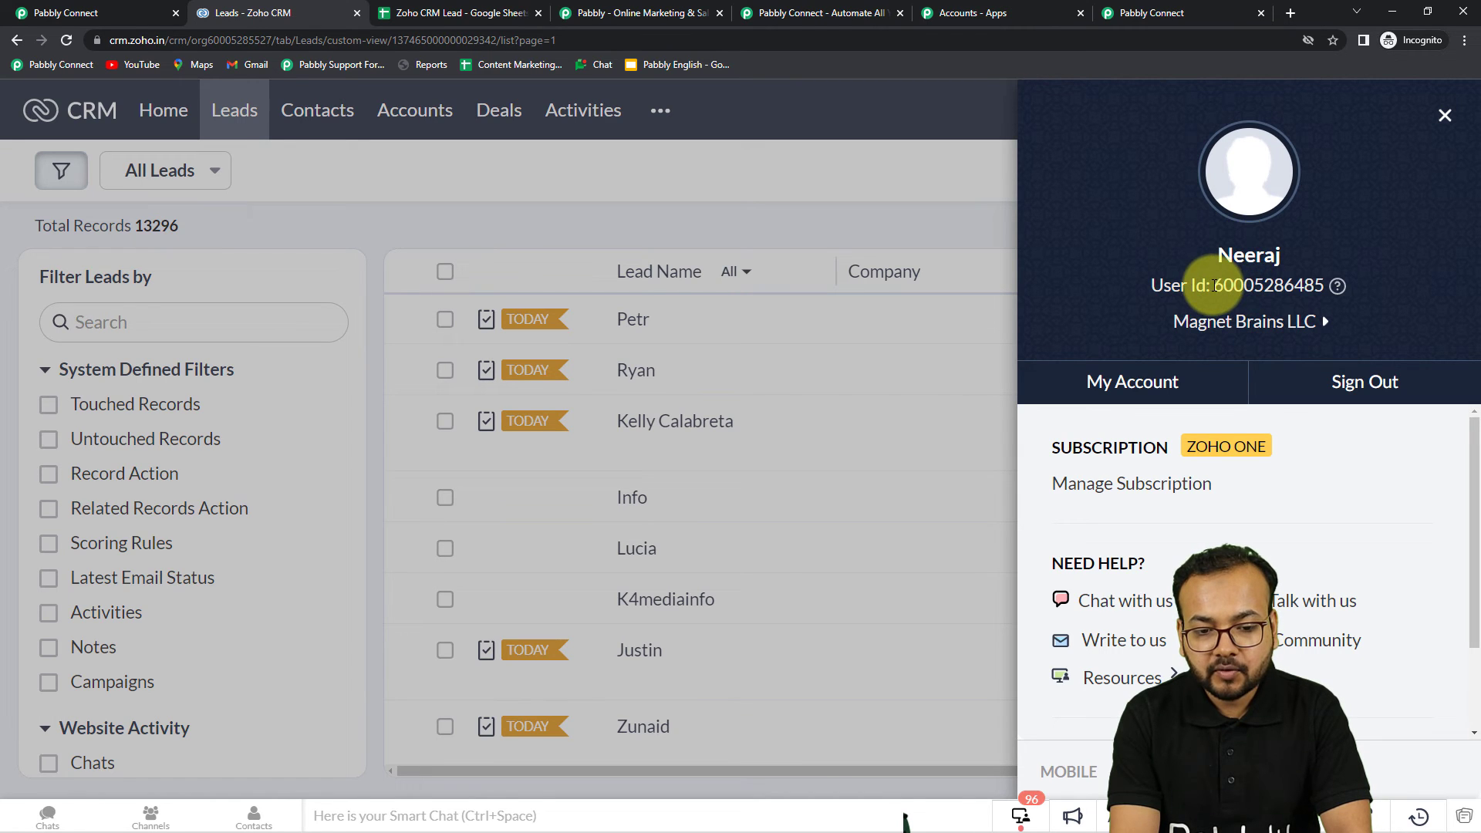
left_click_drag(1221, 286, 1312, 294)
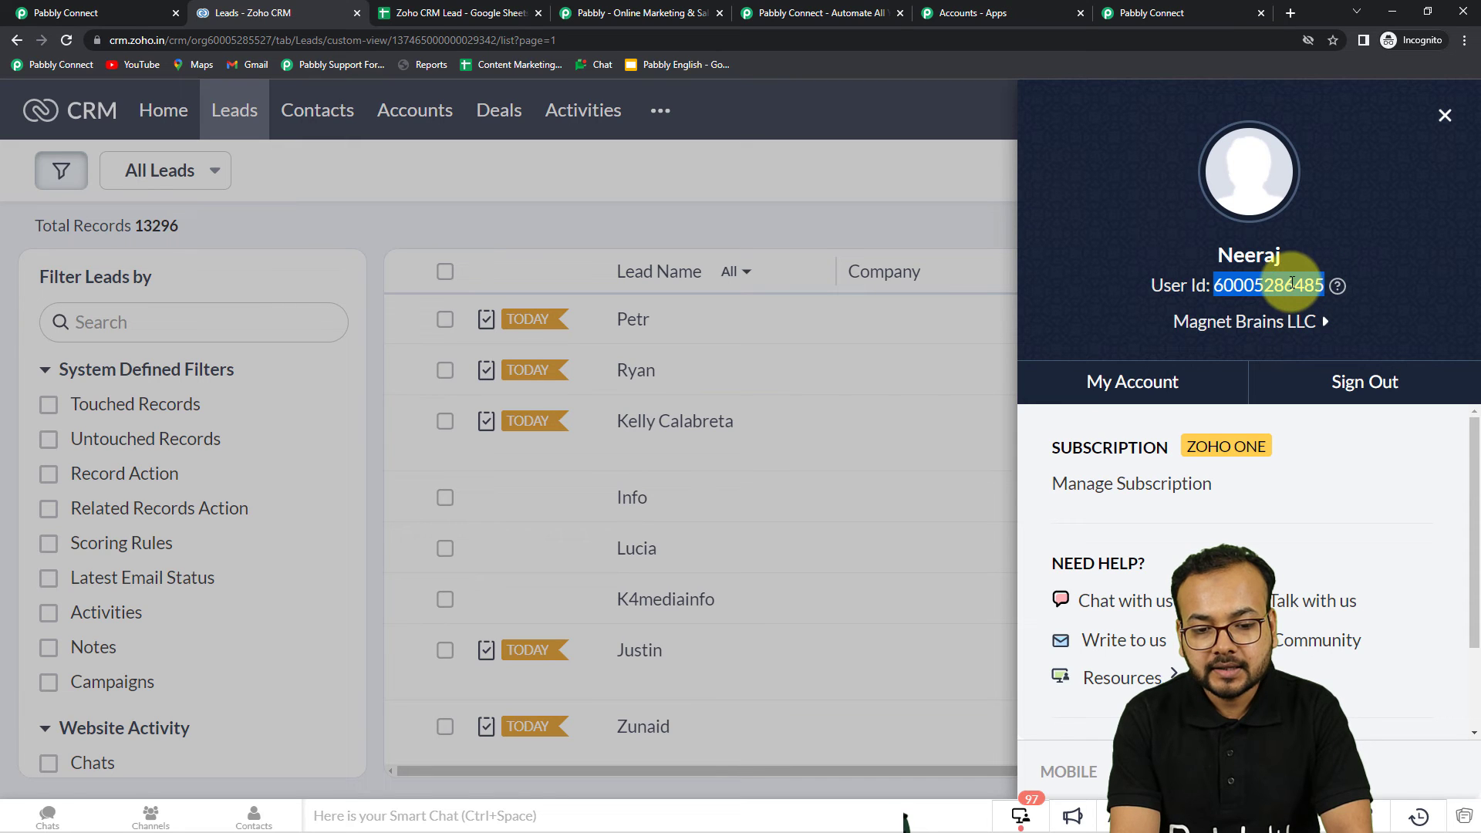
right_click(1304, 297)
left_click(1229, 299)
left_click(109, 12)
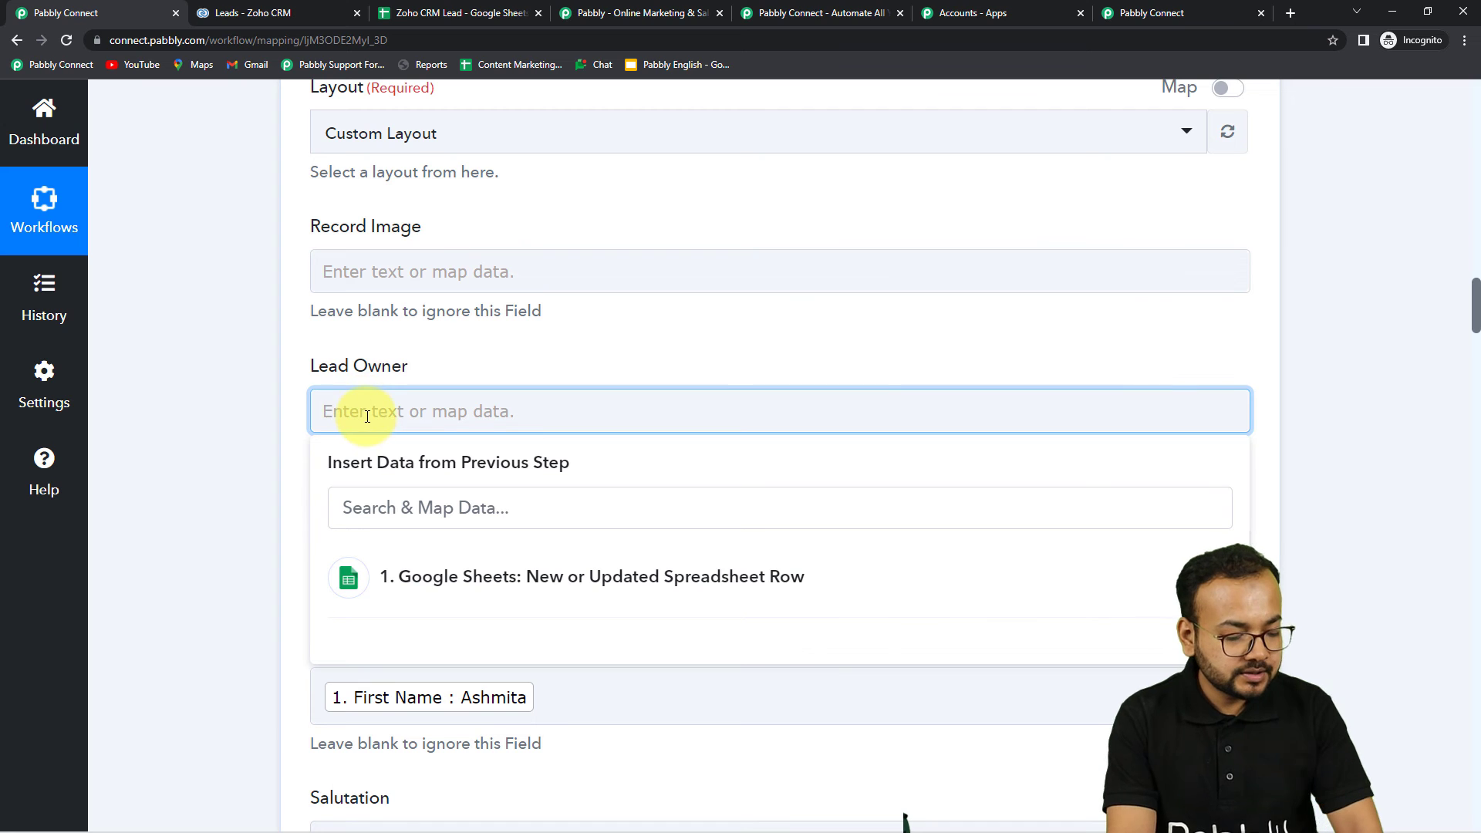
left_click(1301, 339)
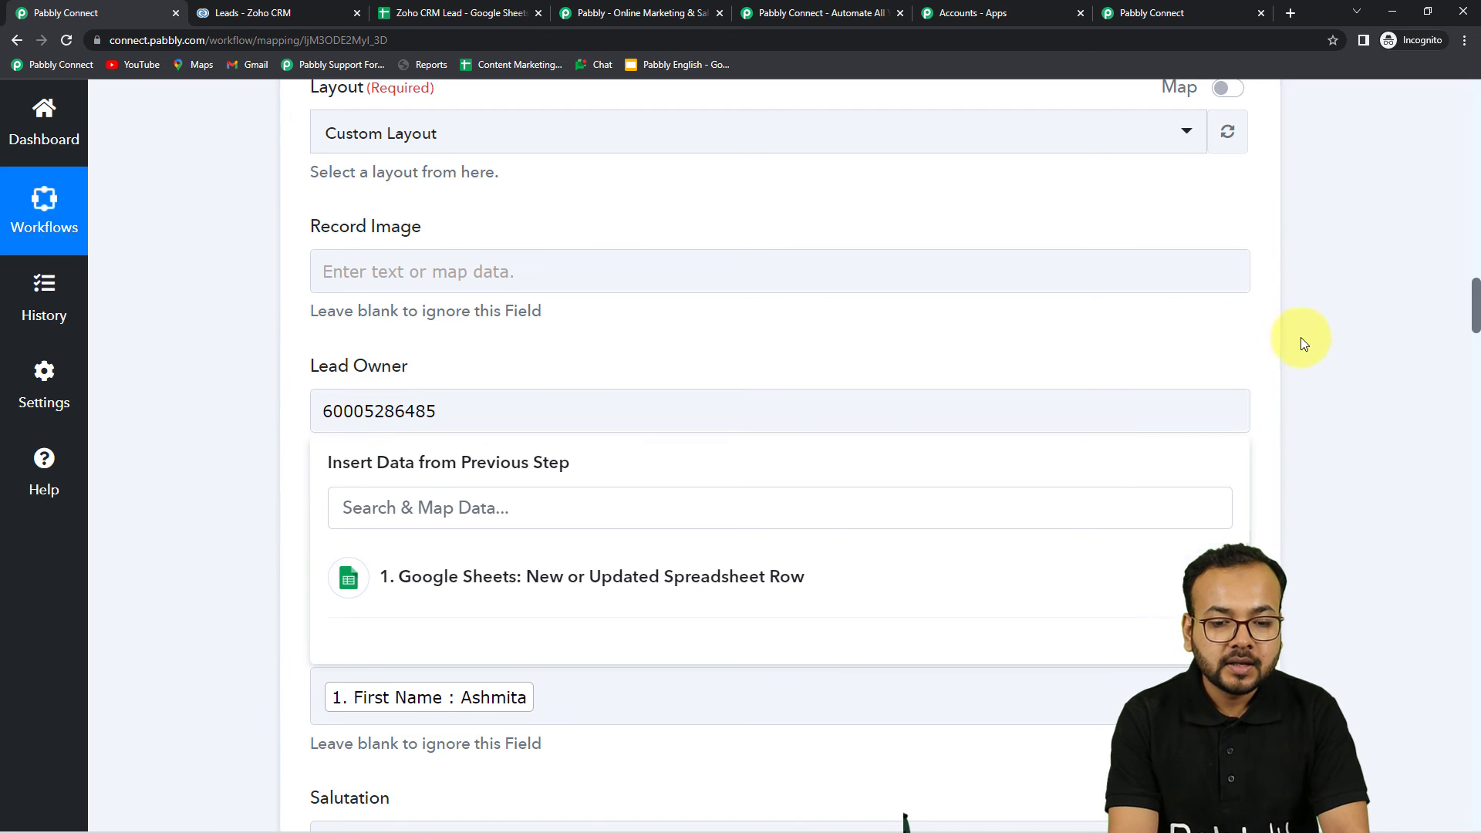
Save the Zoho CRM Insert Record action and send a test request with the mapped lead data
left_click_drag(1475, 304, 1441, 803)
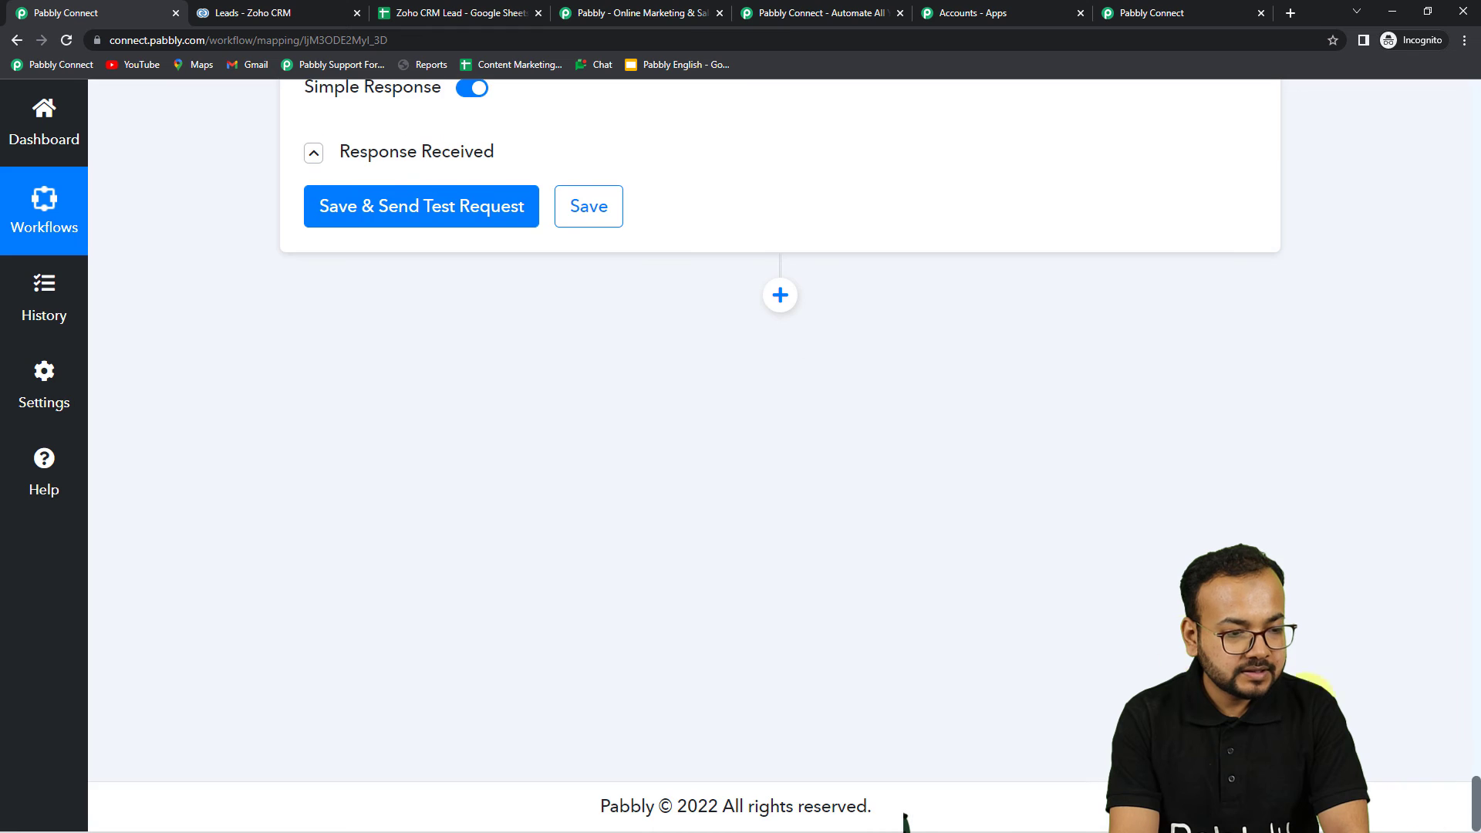
left_click(405, 225)
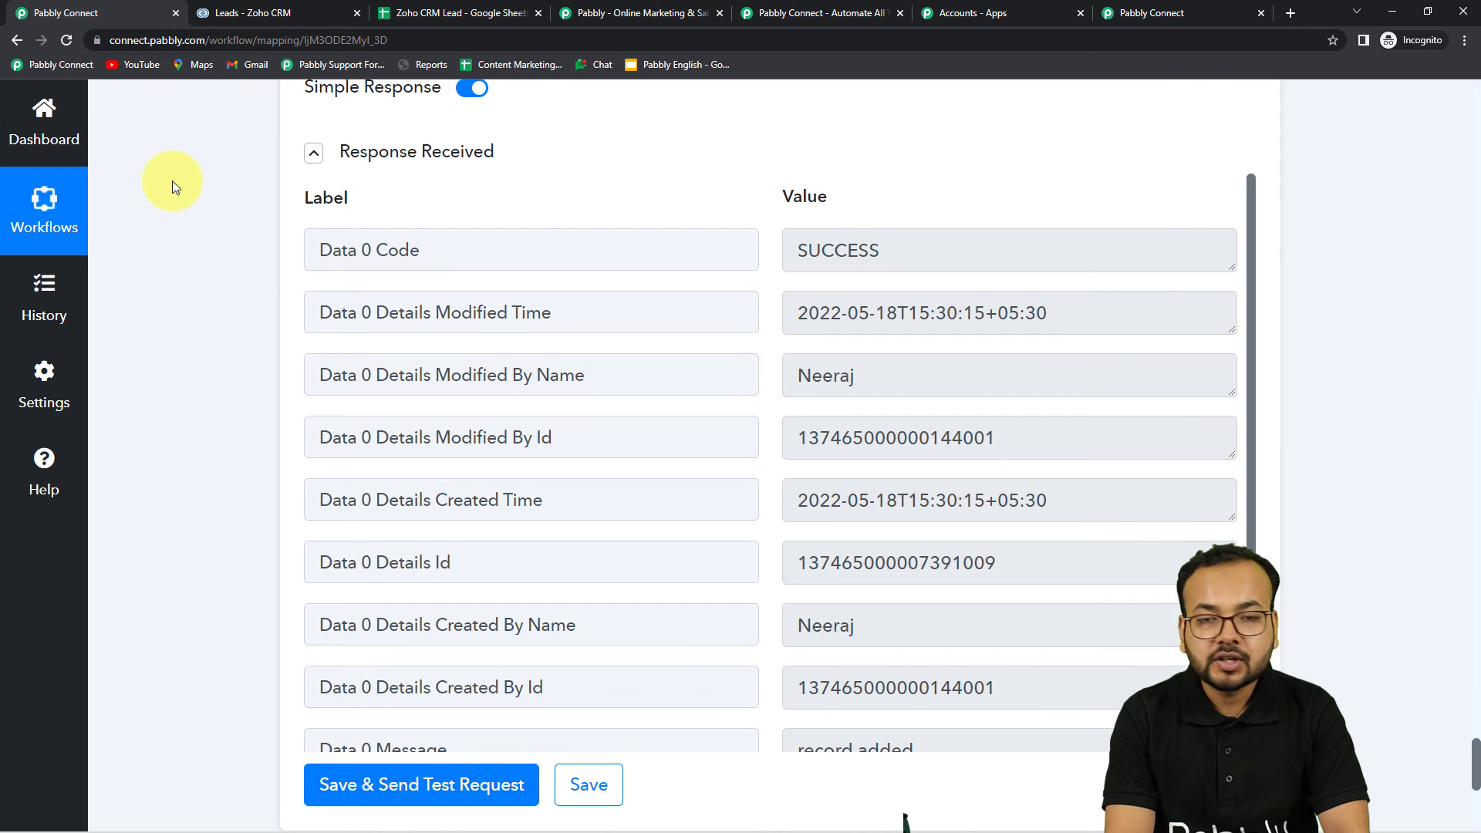
Switch to Zoho CRM, close the account profile details, and reload the Leads list
left_click(223, 14)
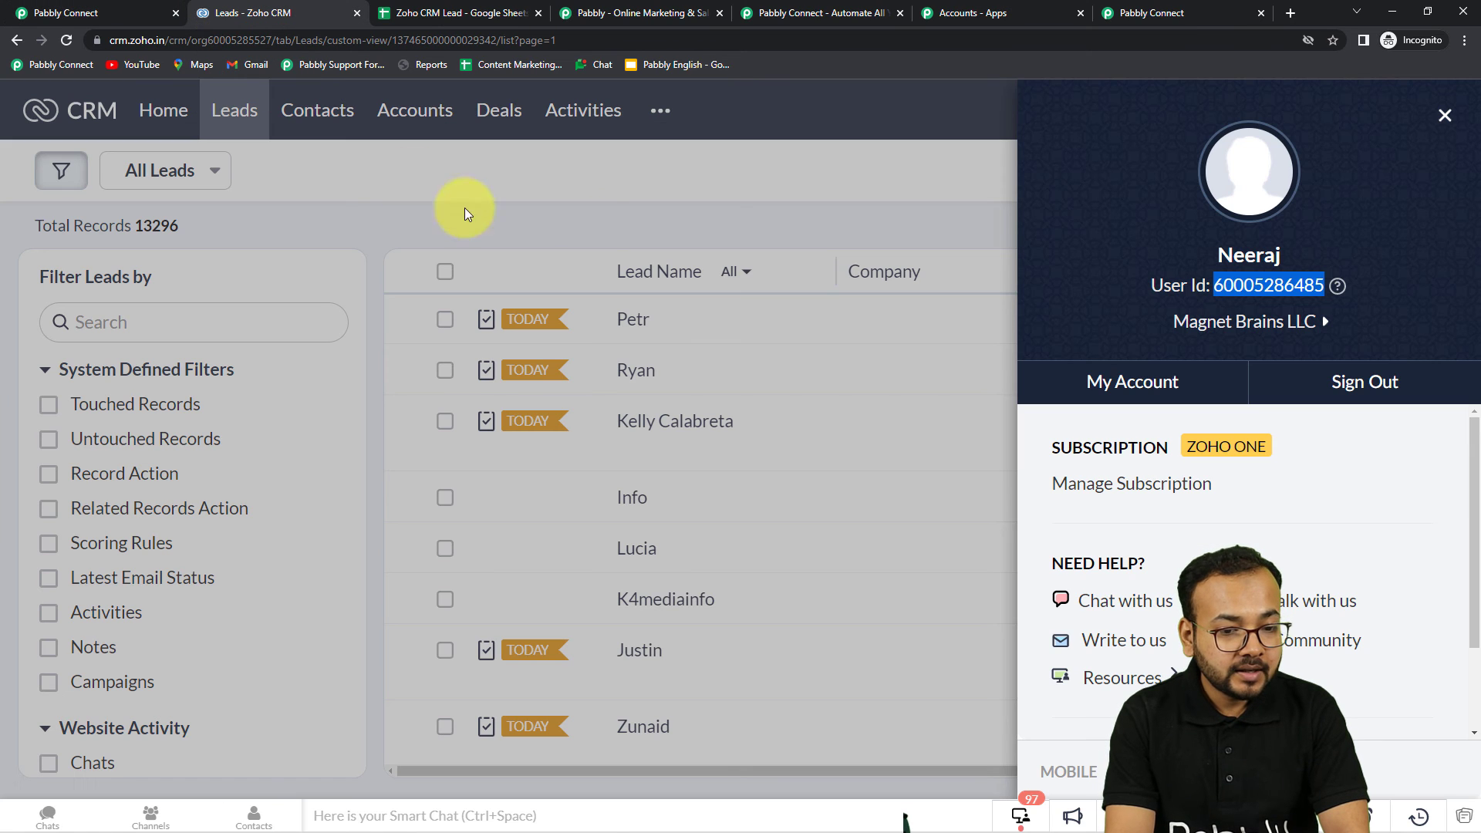
left_click(614, 219)
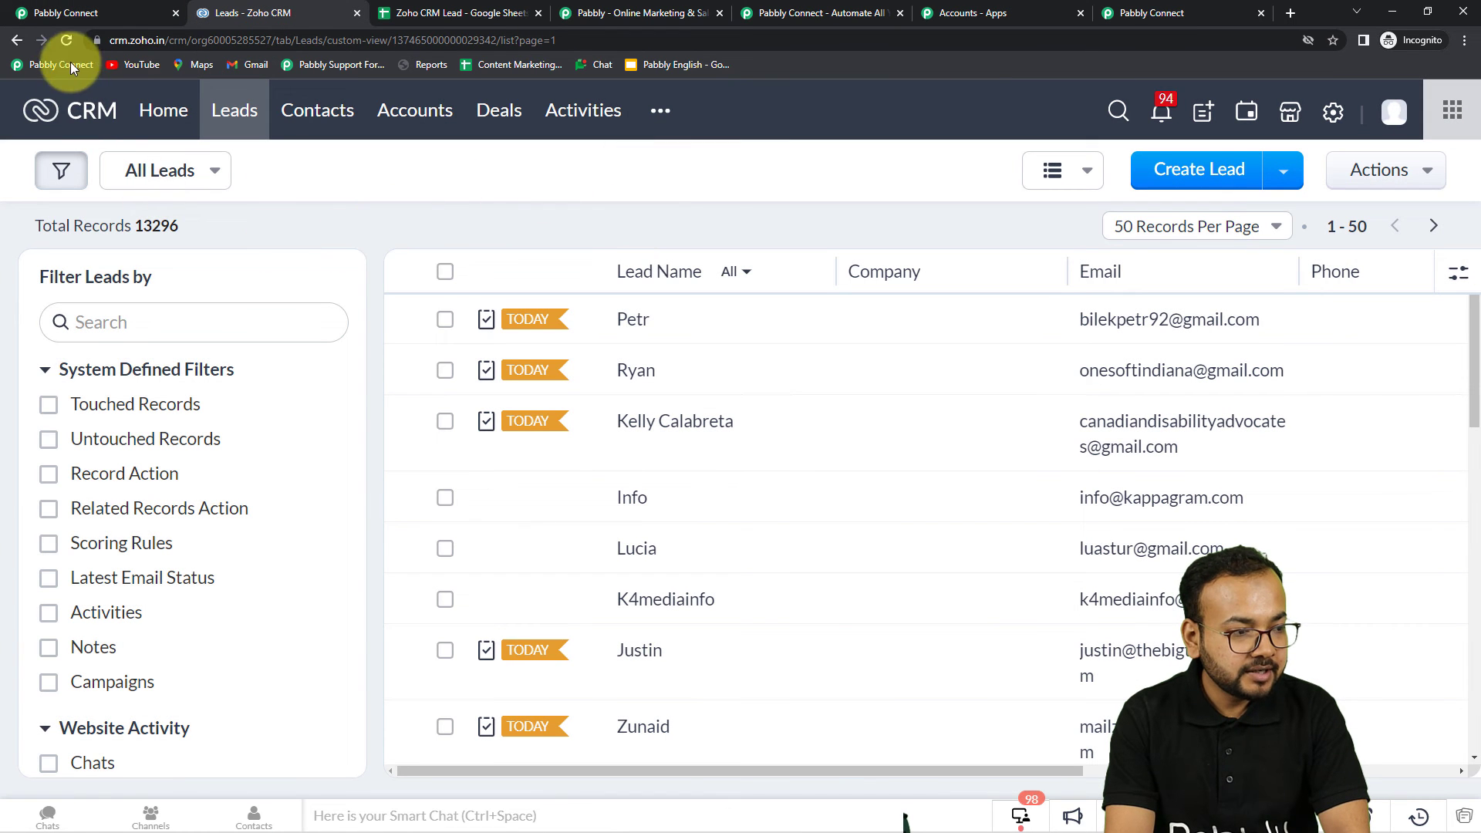
left_click(67, 42)
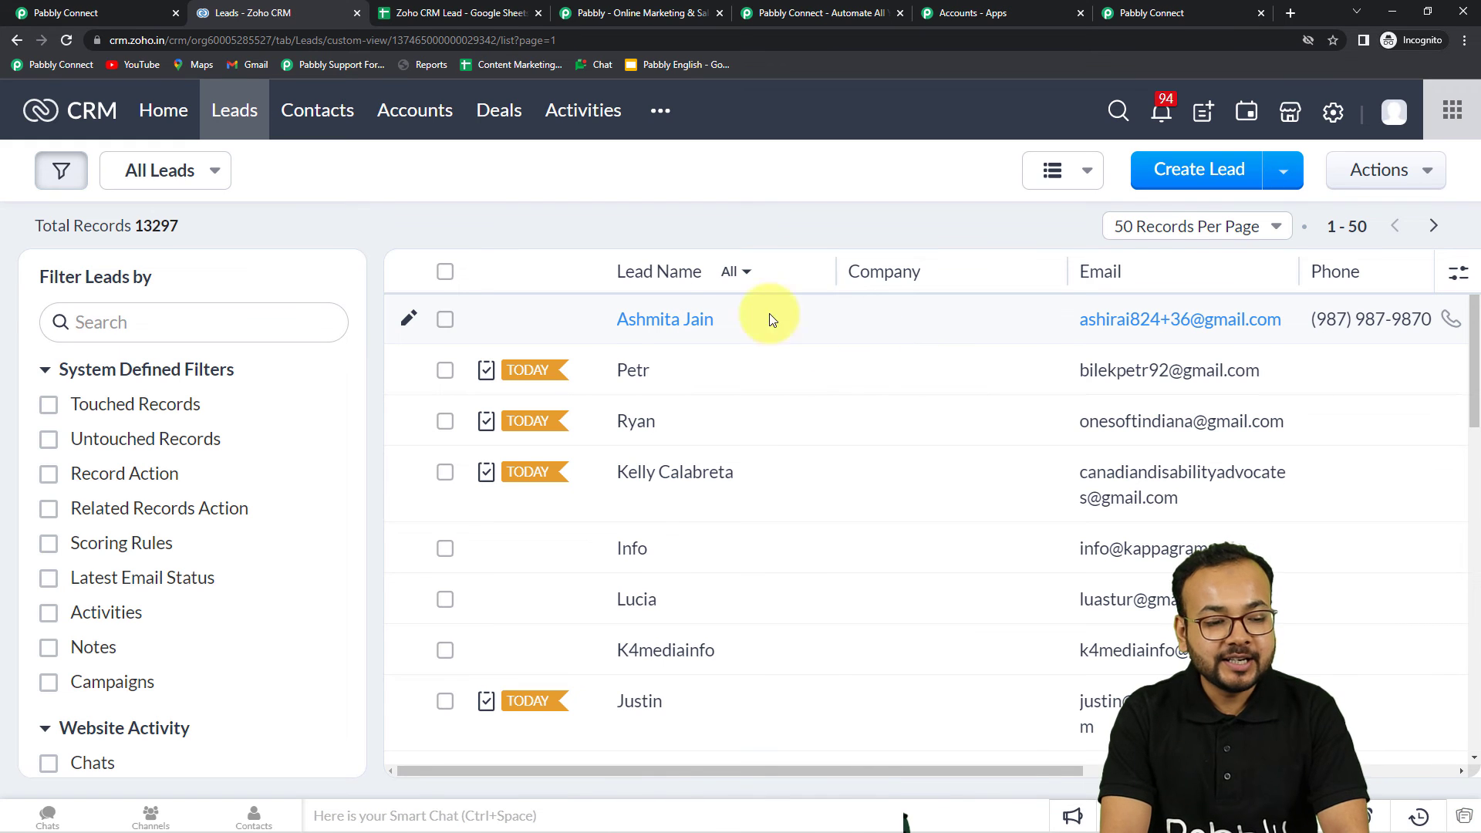
Open the newly added lead at the head of the list and review its contact, status, source and layout details
left_click(675, 319)
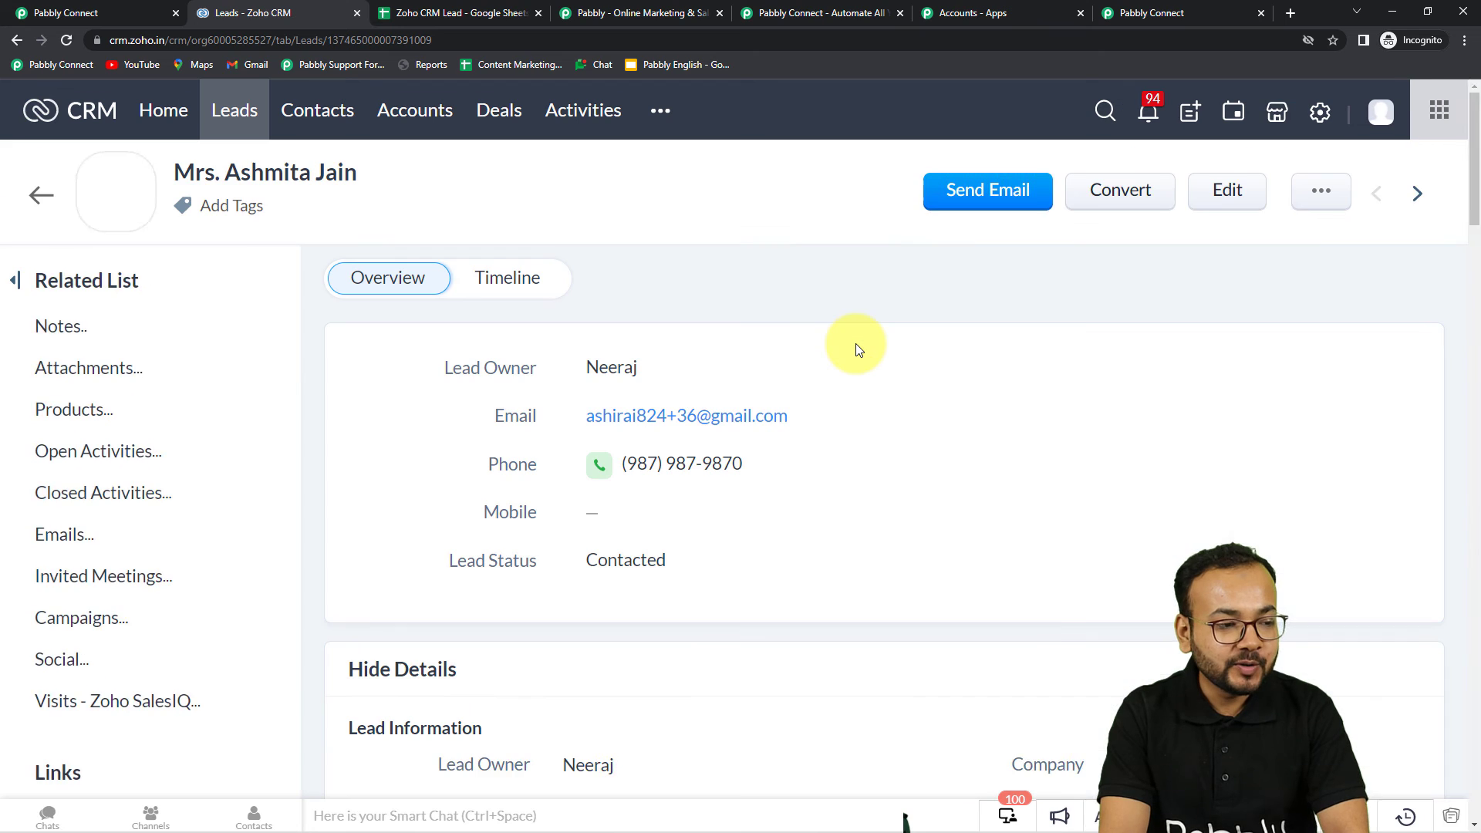
scroll(858, 350, "down", 5)
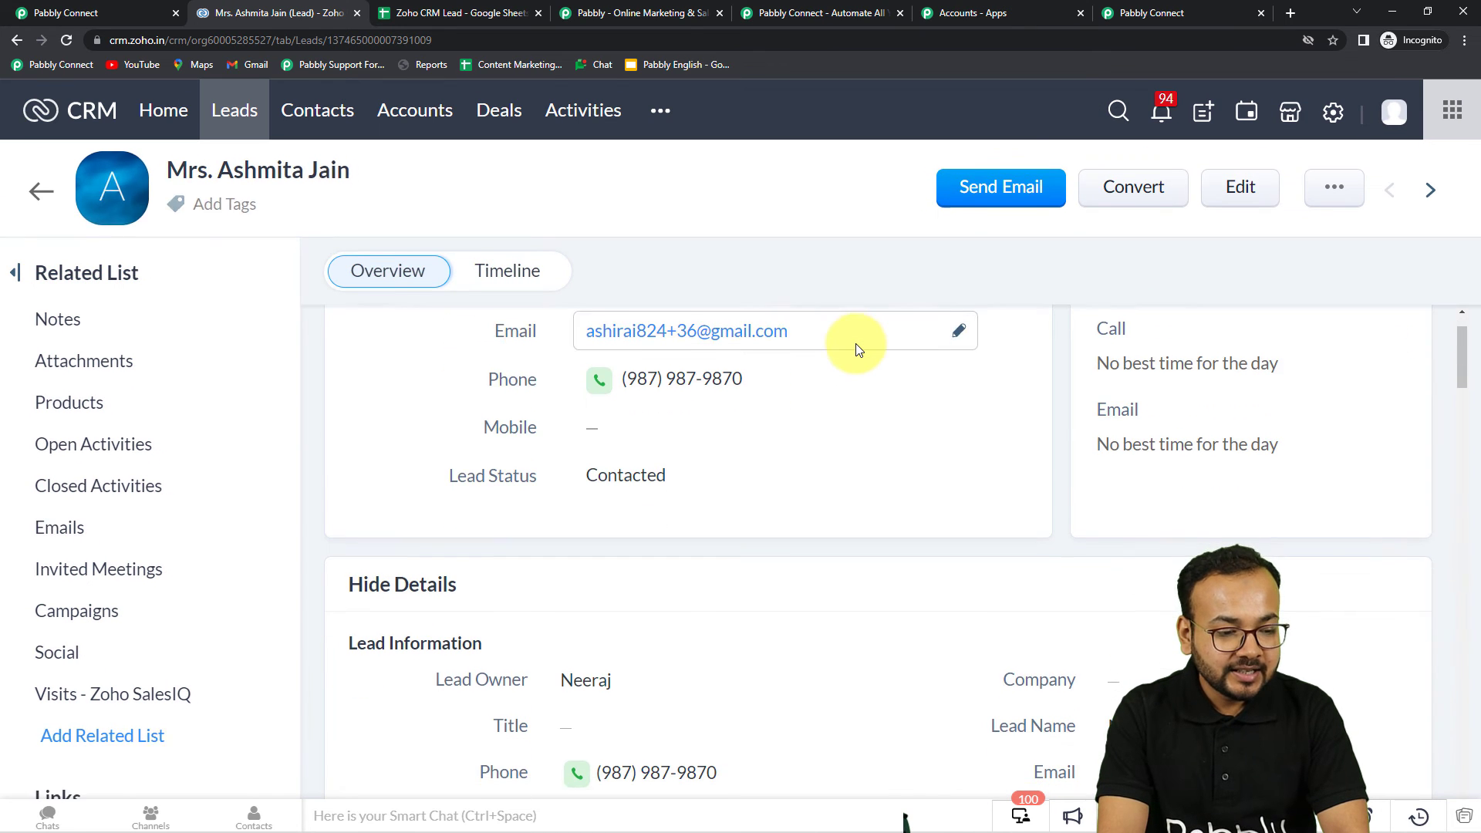
scroll(859, 349, "down", 5)
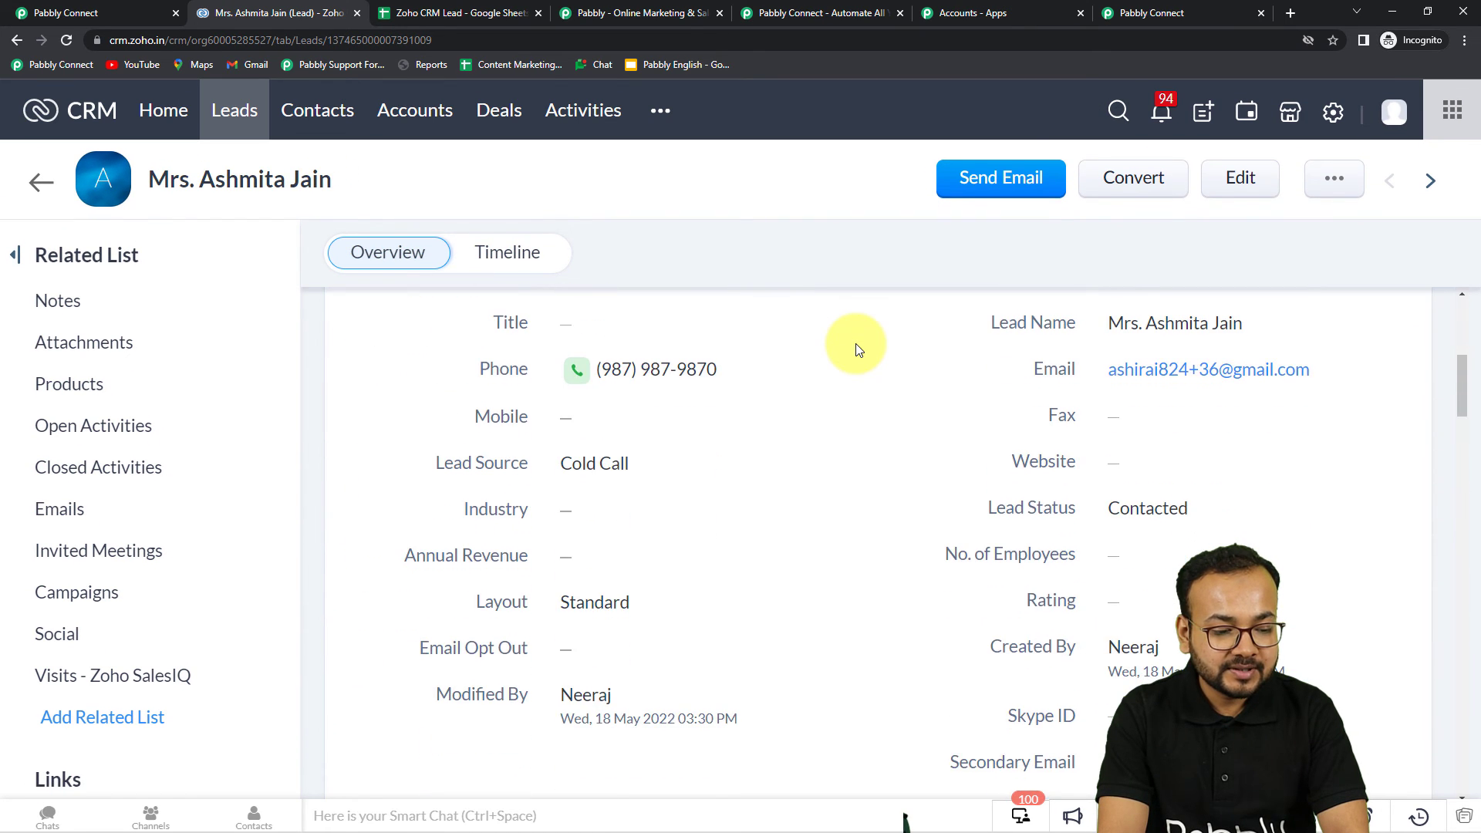
scroll(858, 350, "down", 2)
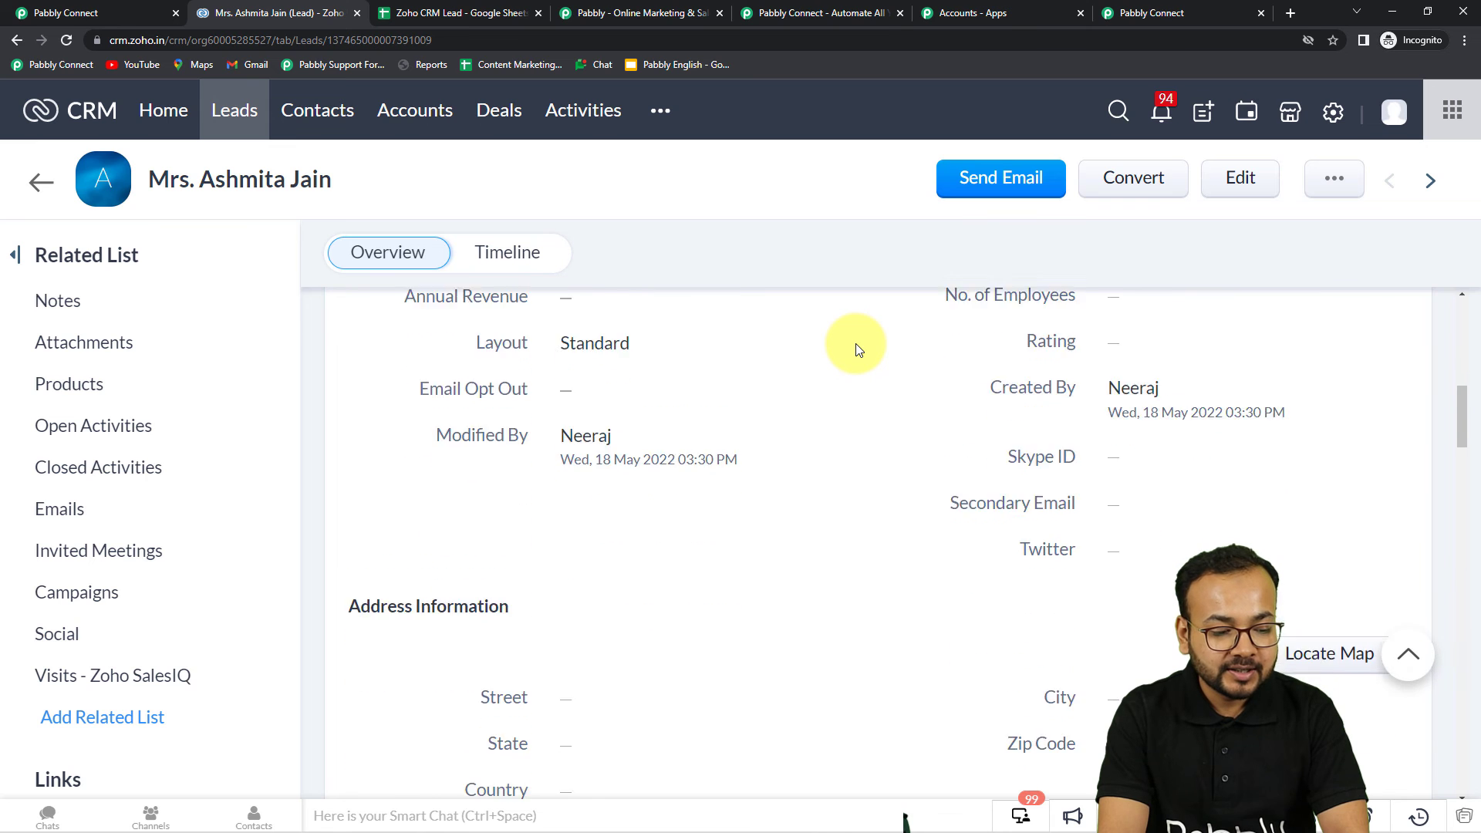
scroll(895, 447, "up", 6)
scroll(910, 486, "up", 4)
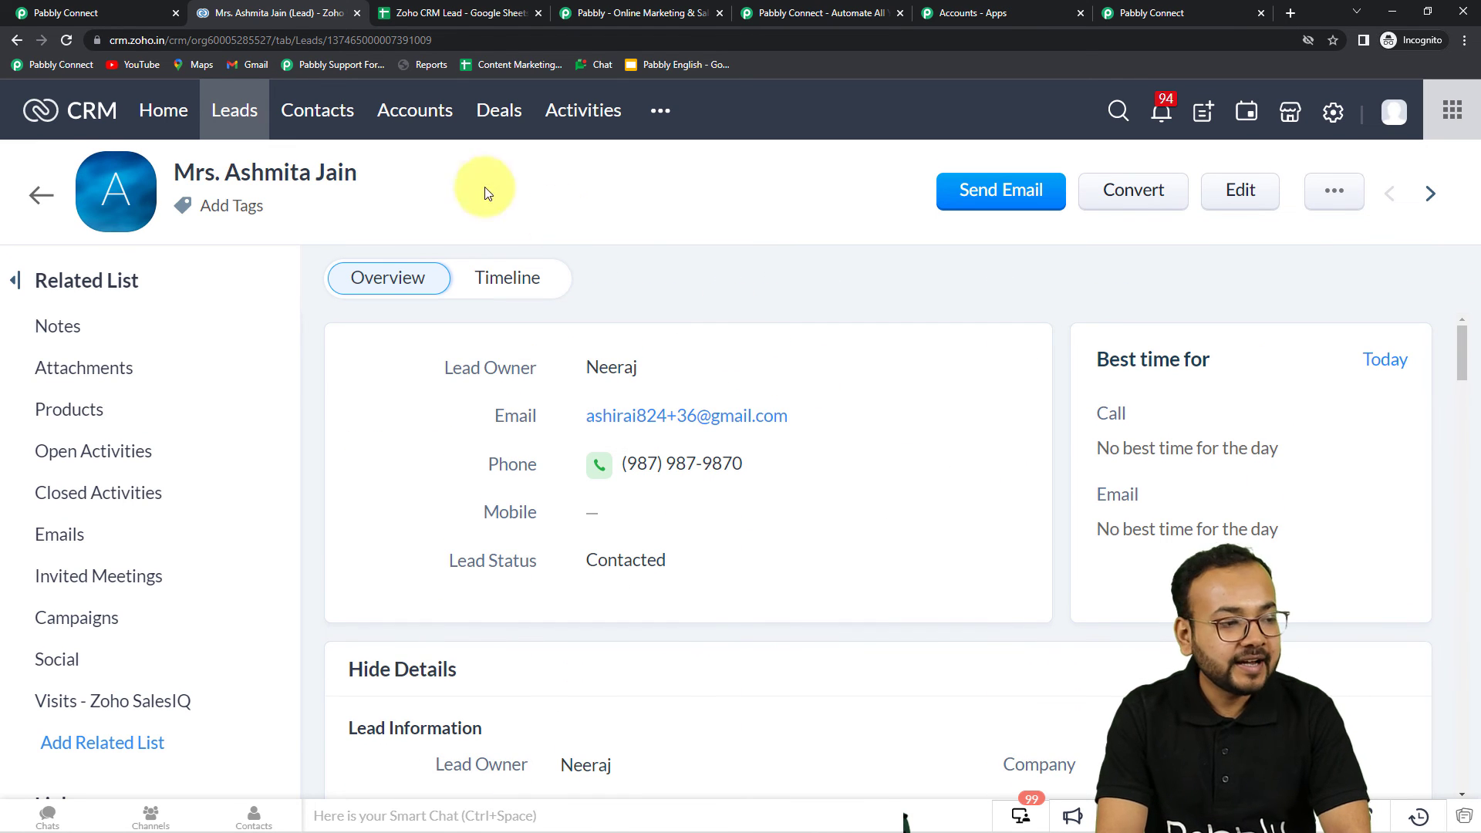
Return to the Pabbly Connect workflow and review the Google Sheets trigger and the Zoho CRM action with its field mappings
left_click(85, 13)
scroll(244, 306, "up", 10)
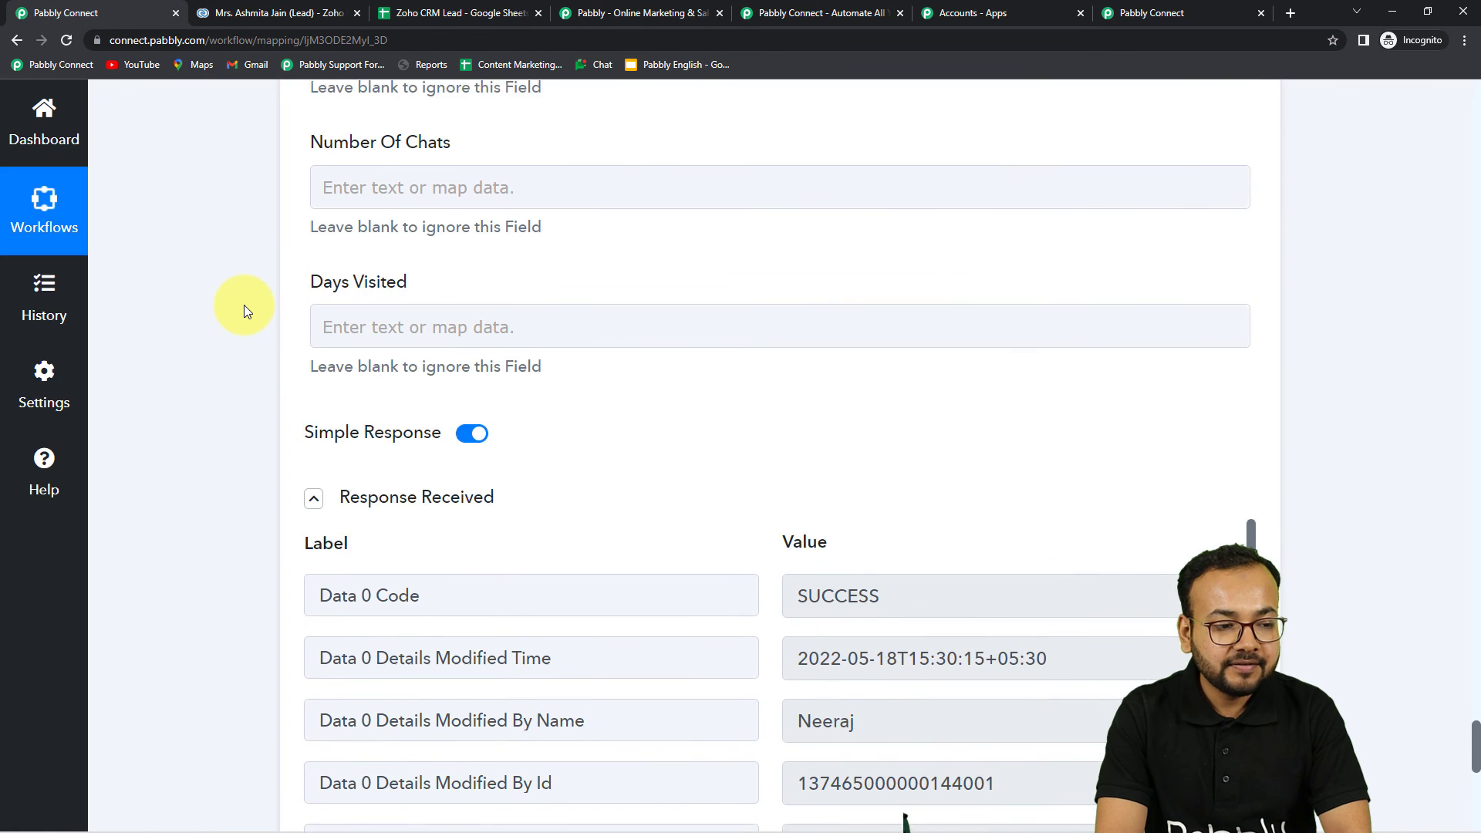
scroll(244, 306, "up", 10)
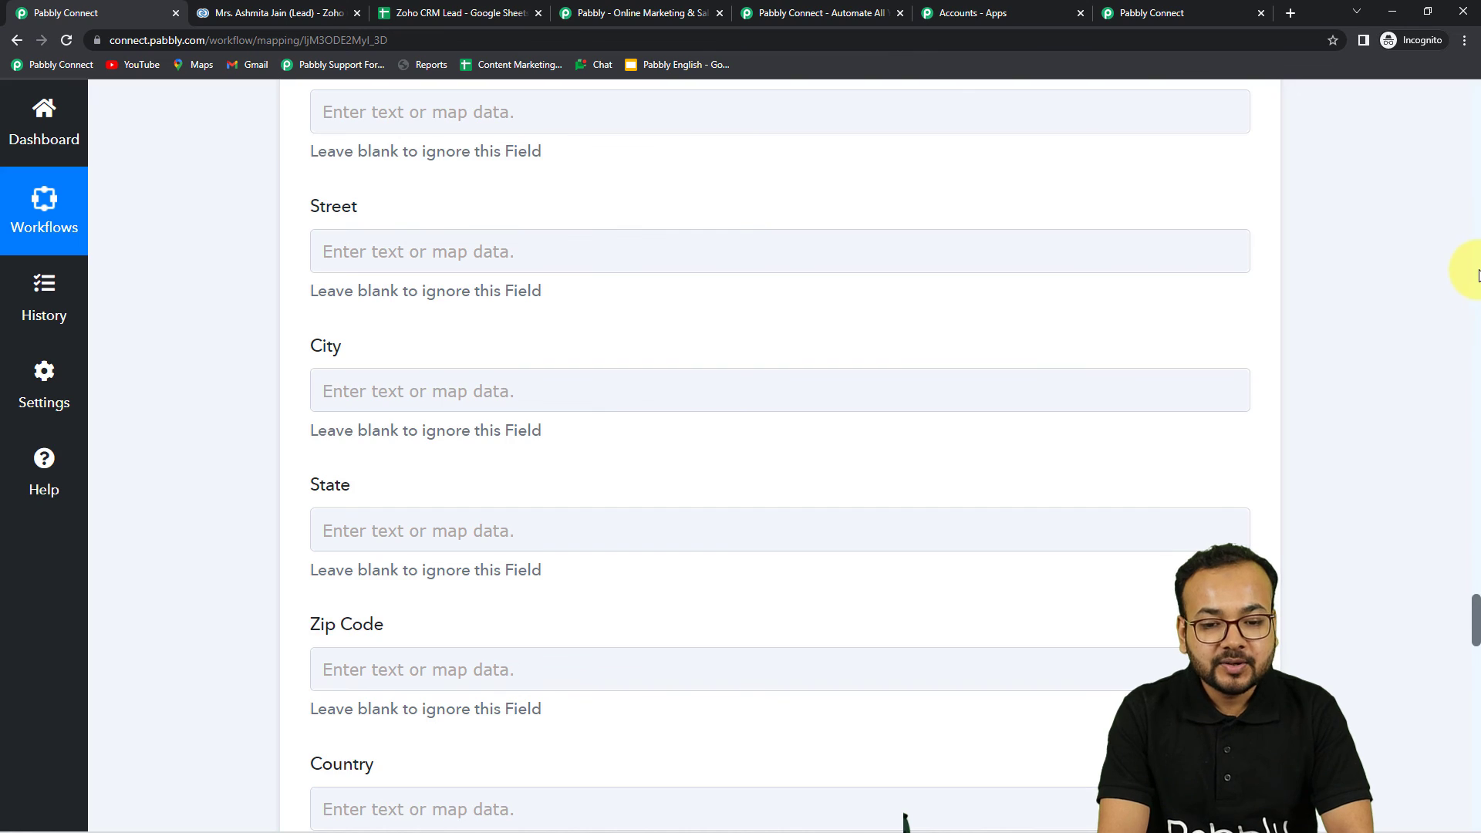
scroll(1477, 276, "up", 20)
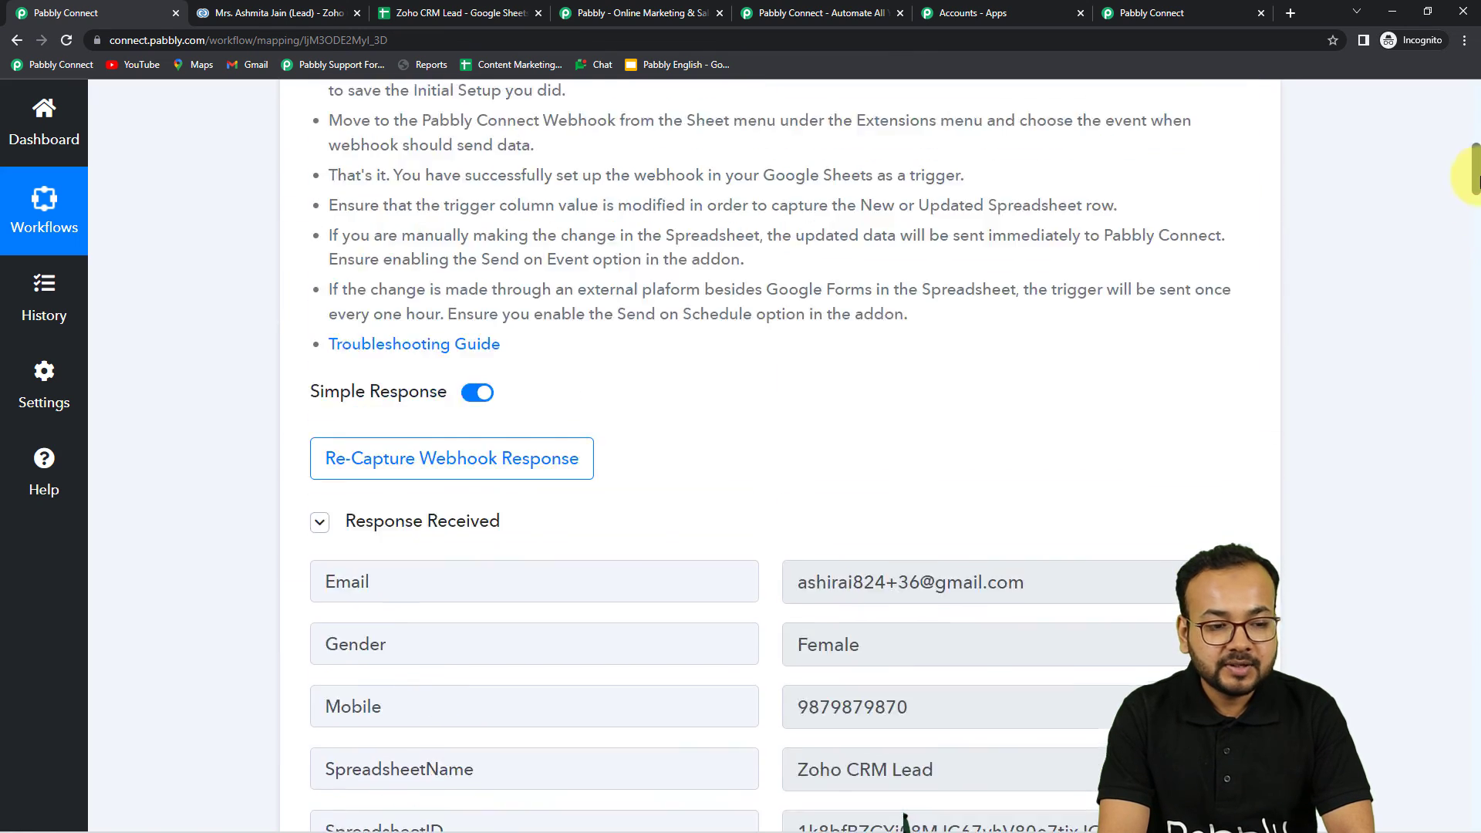
left_click_drag(1477, 177, 1477, 139)
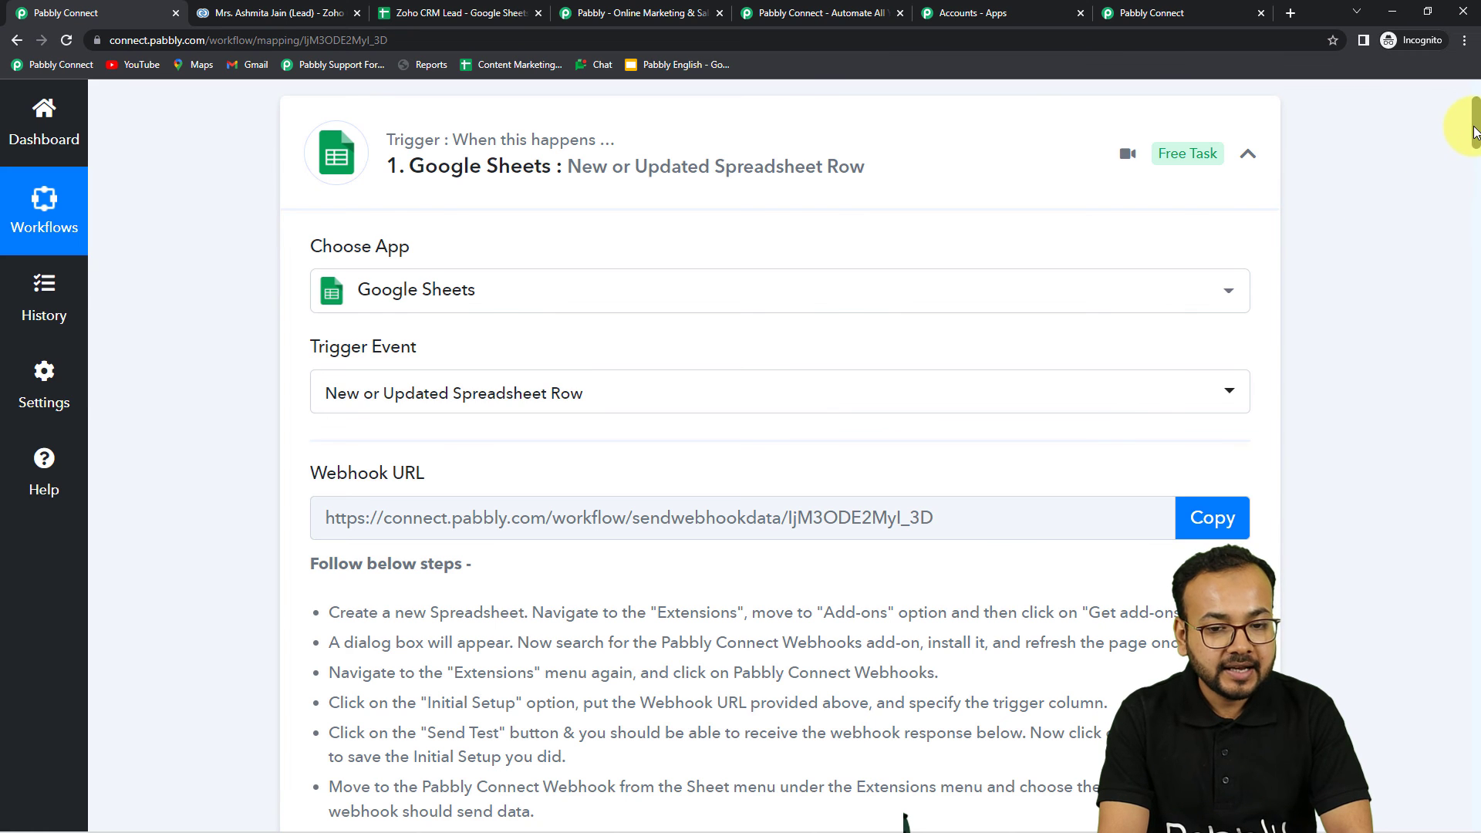
left_click_drag(1475, 131, 1476, 202)
left_click_drag(1475, 202, 1475, 248)
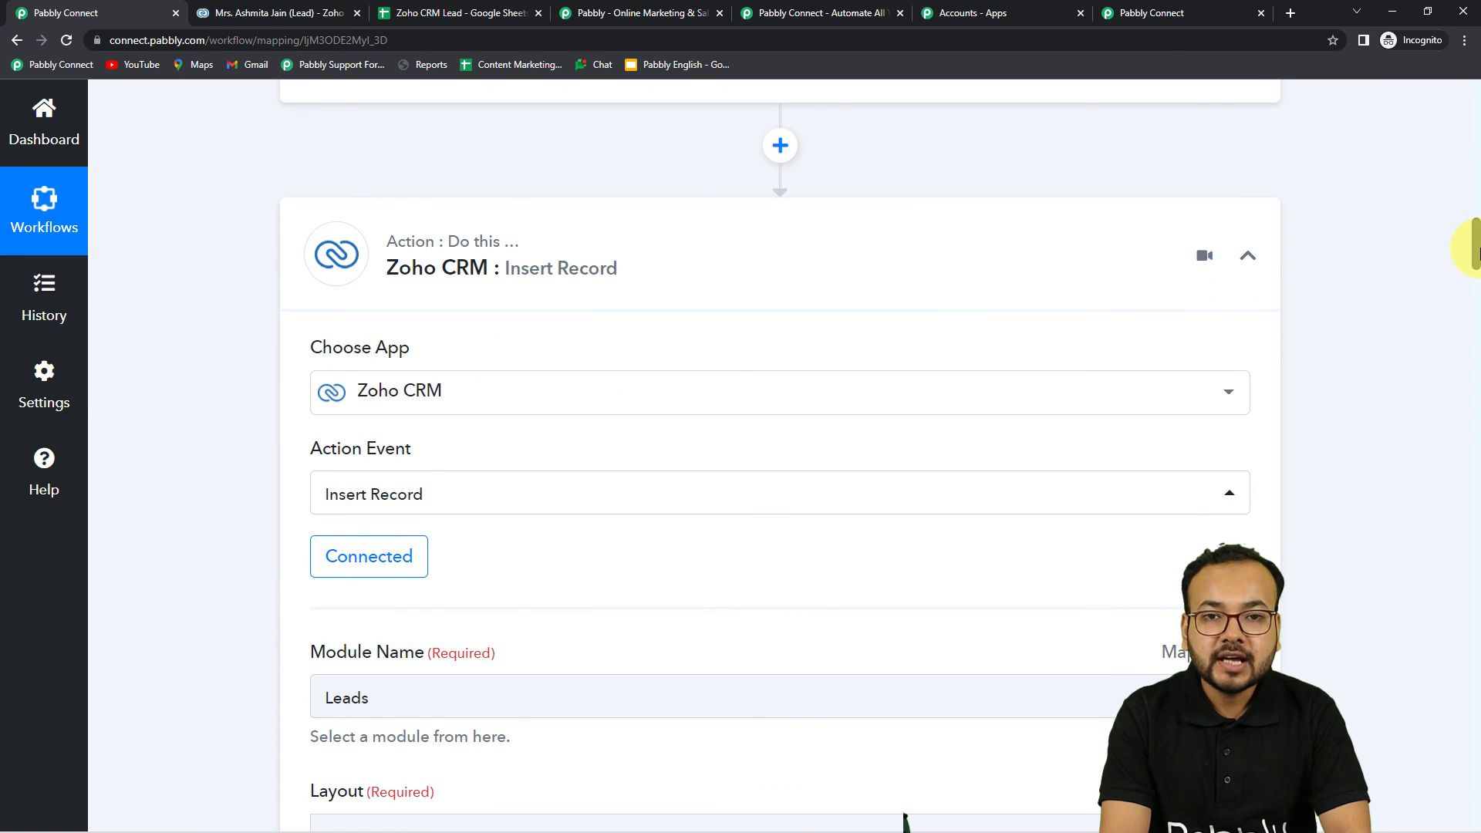
left_click_drag(1475, 248, 1475, 324)
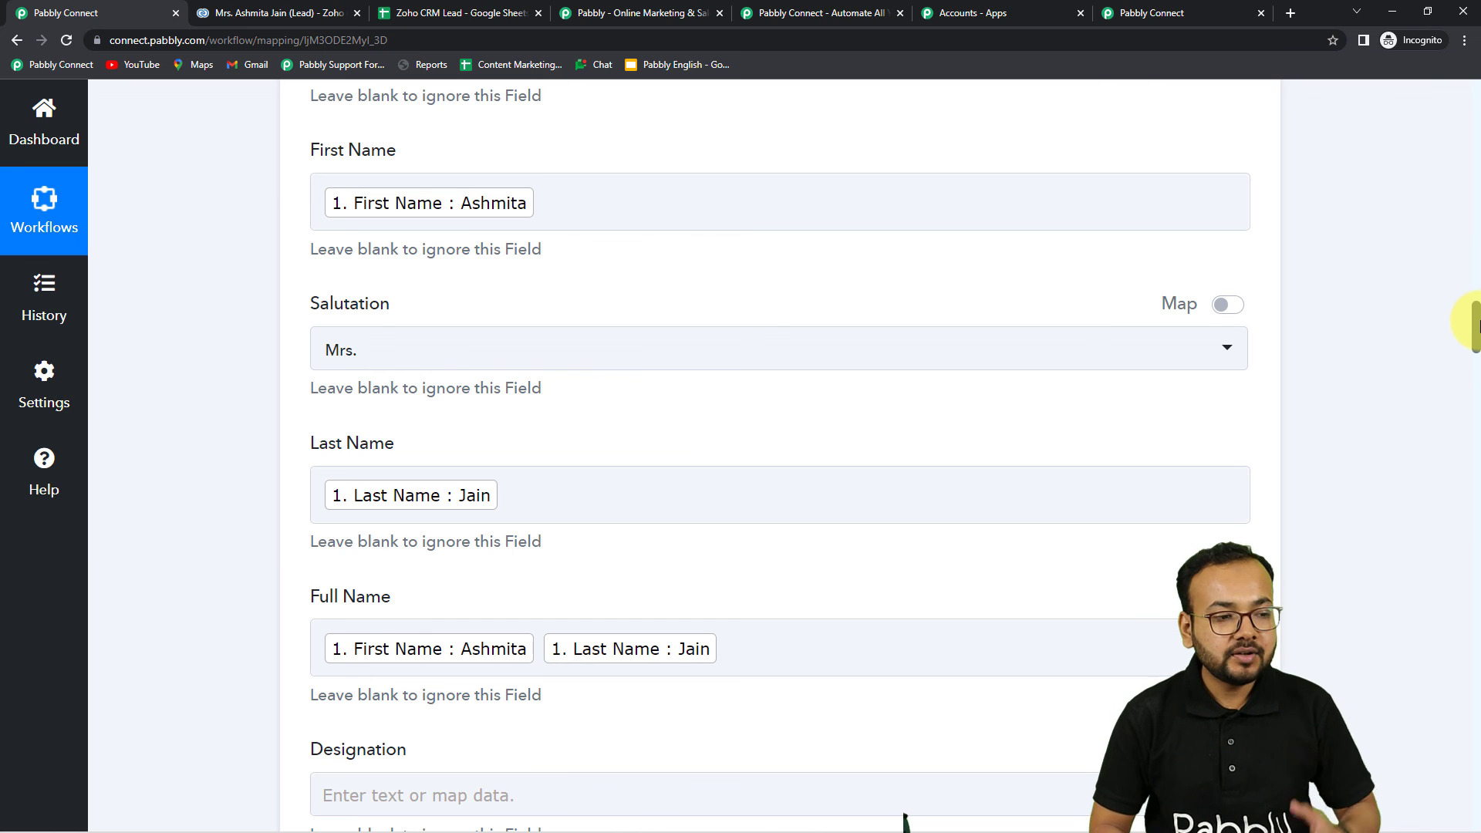